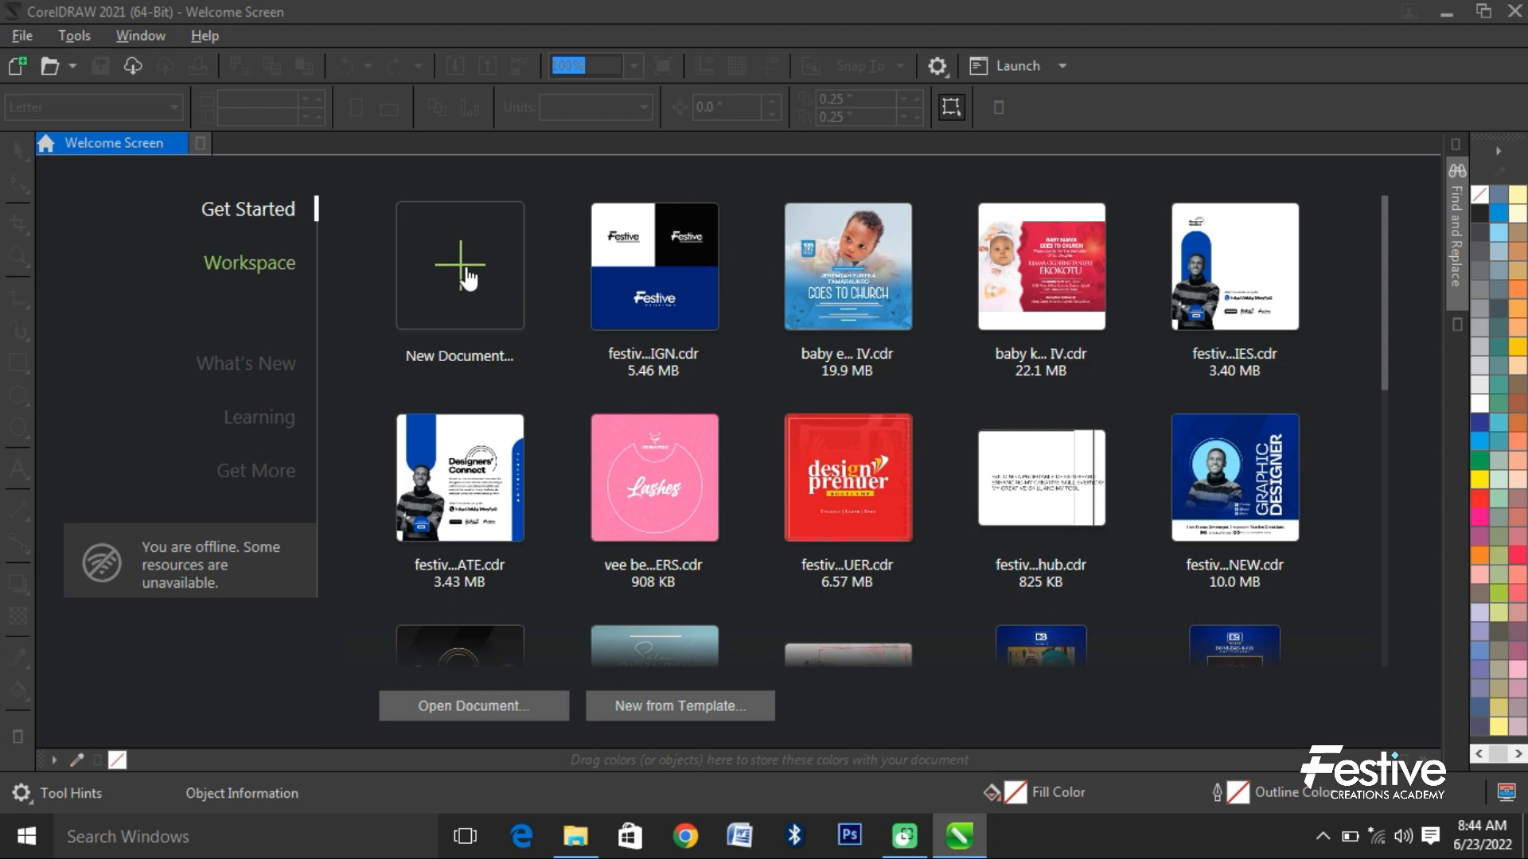
- Create a new blank document and save it as GRAPHIC NEW in the 2022 DESIGN JOBS folder
left_click(17, 69)
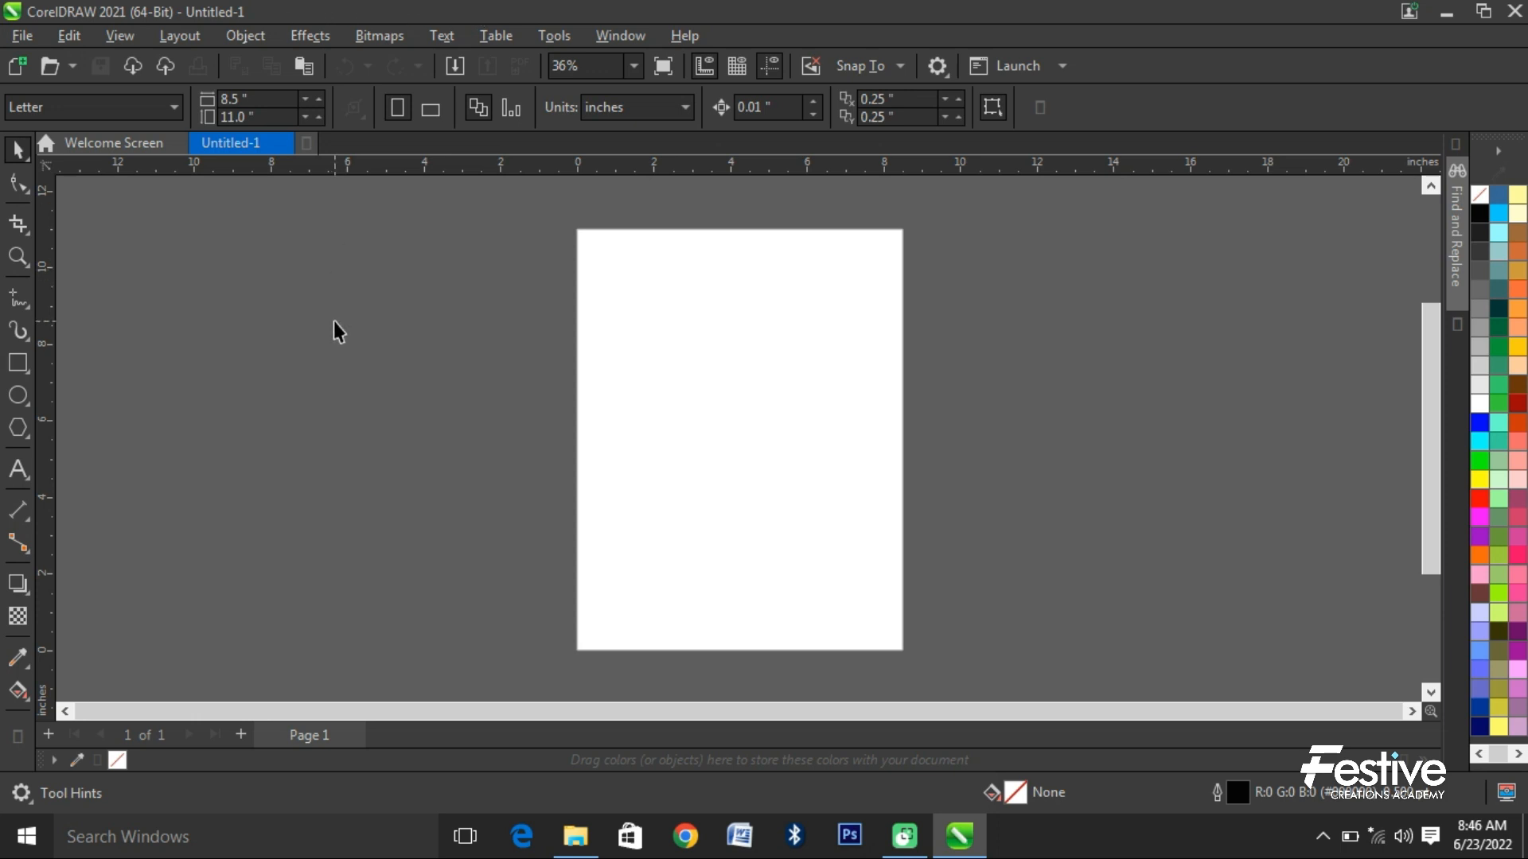
key("ctrl+s")
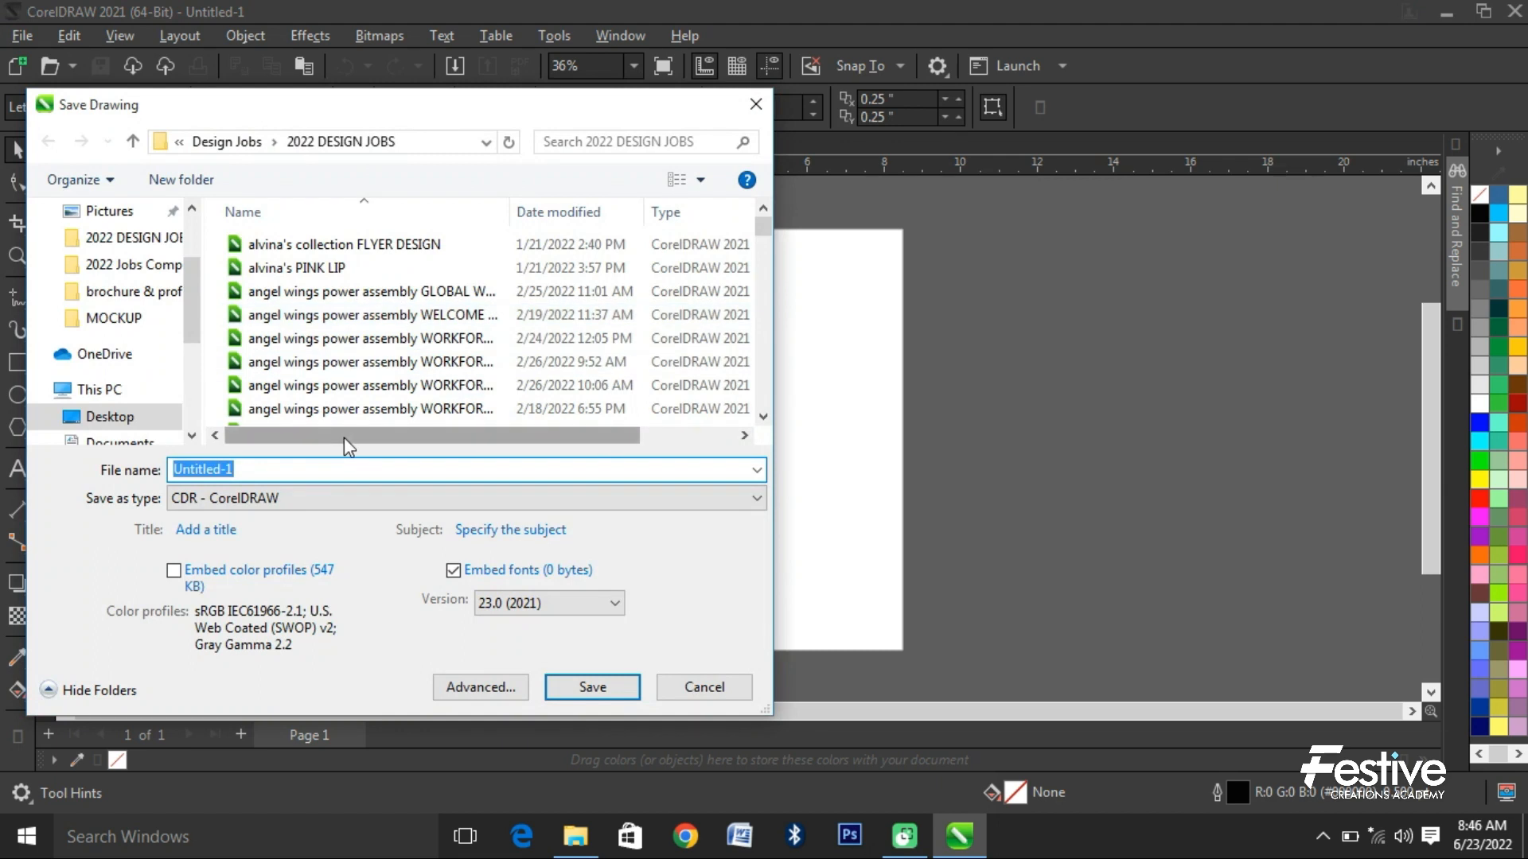
type("GGJUKK")
double_click(350, 462)
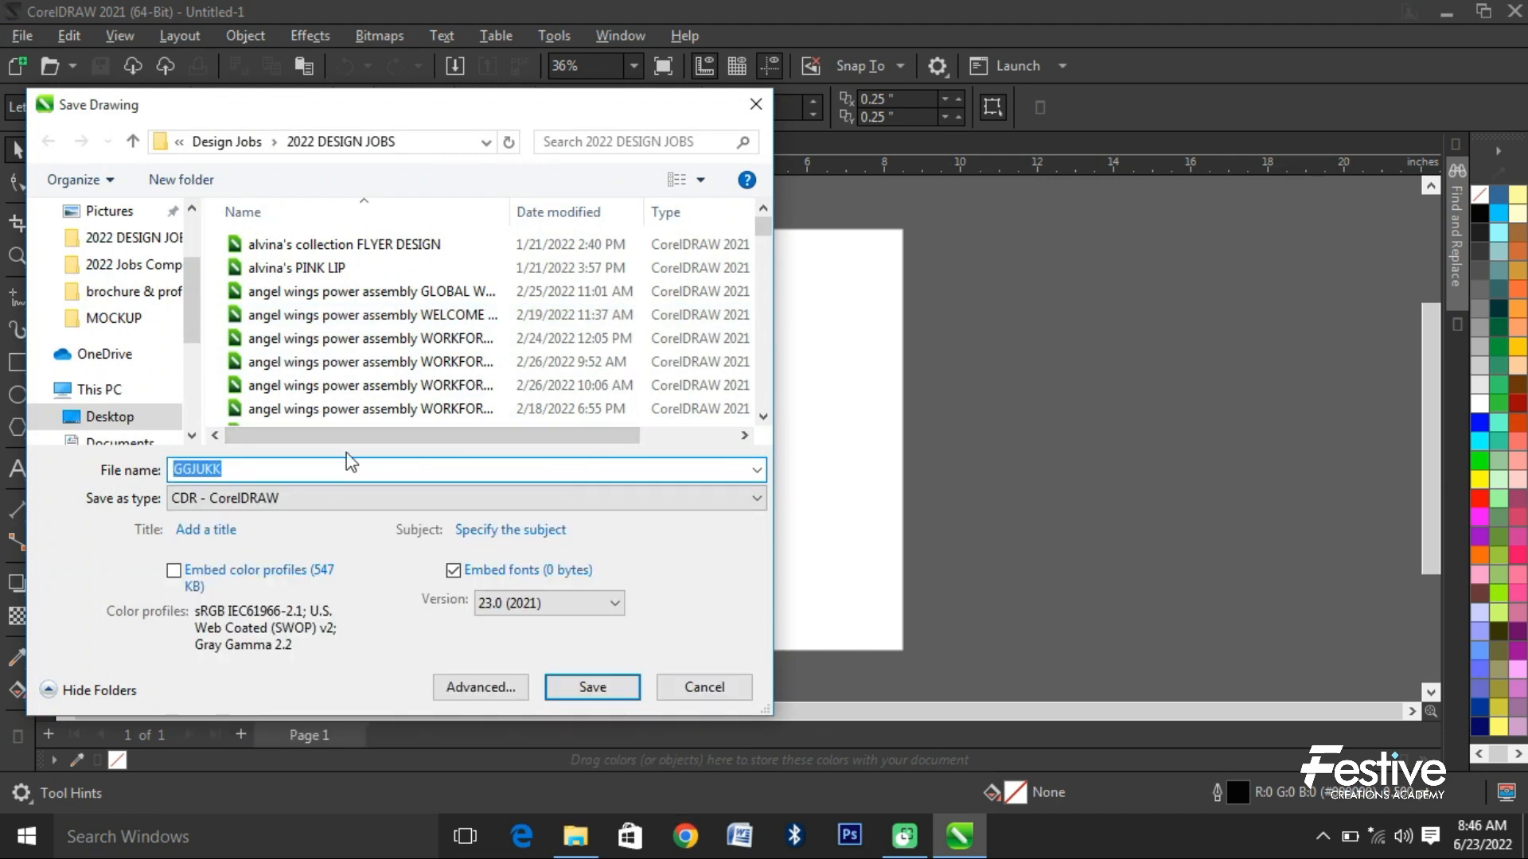
type("GRAPHIC NEW")
left_click(592, 688)
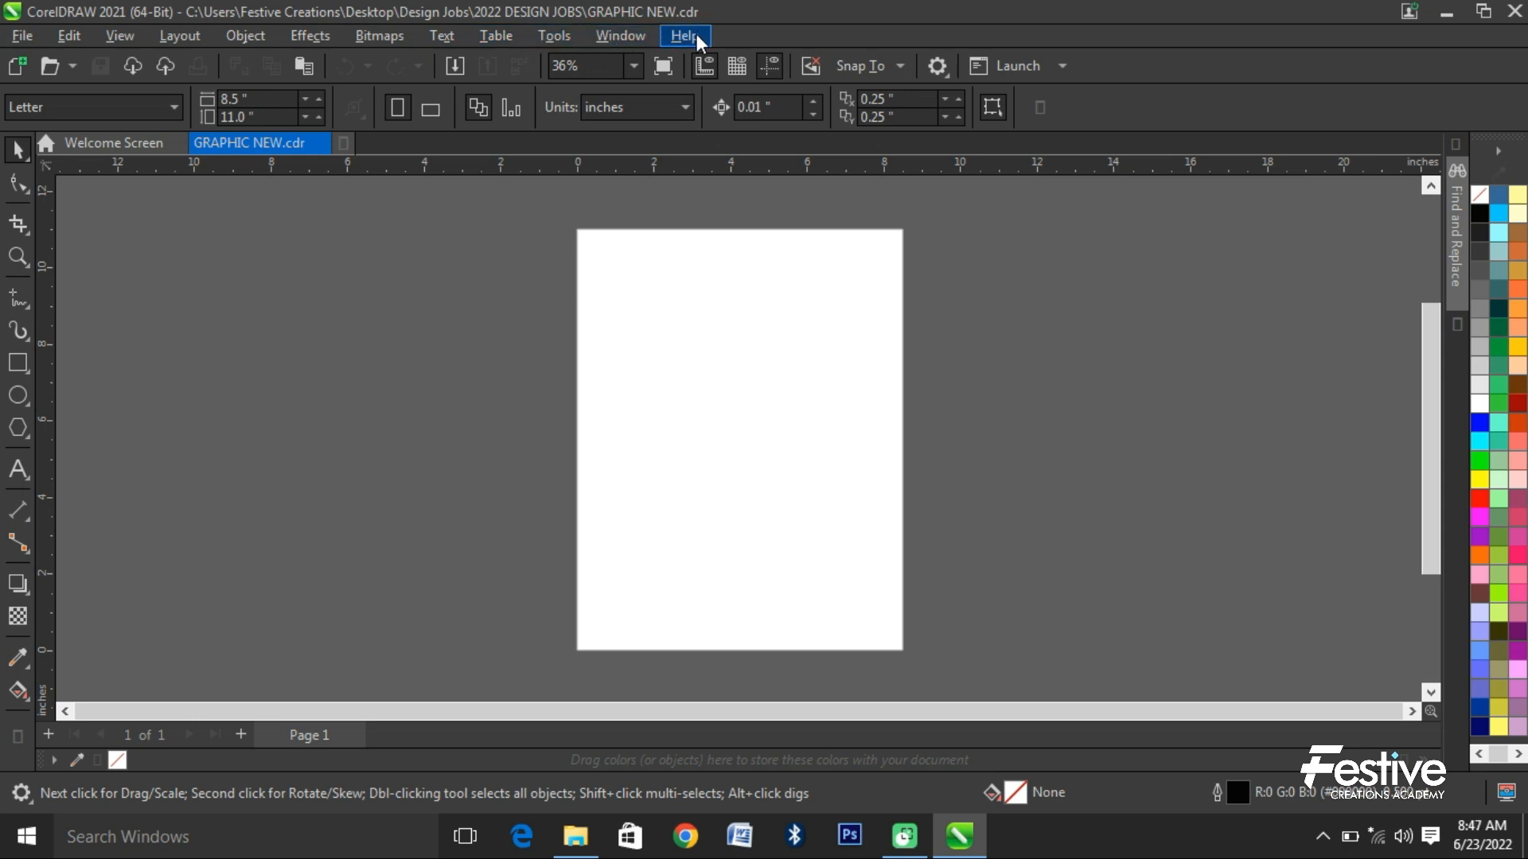
left_click(245, 35)
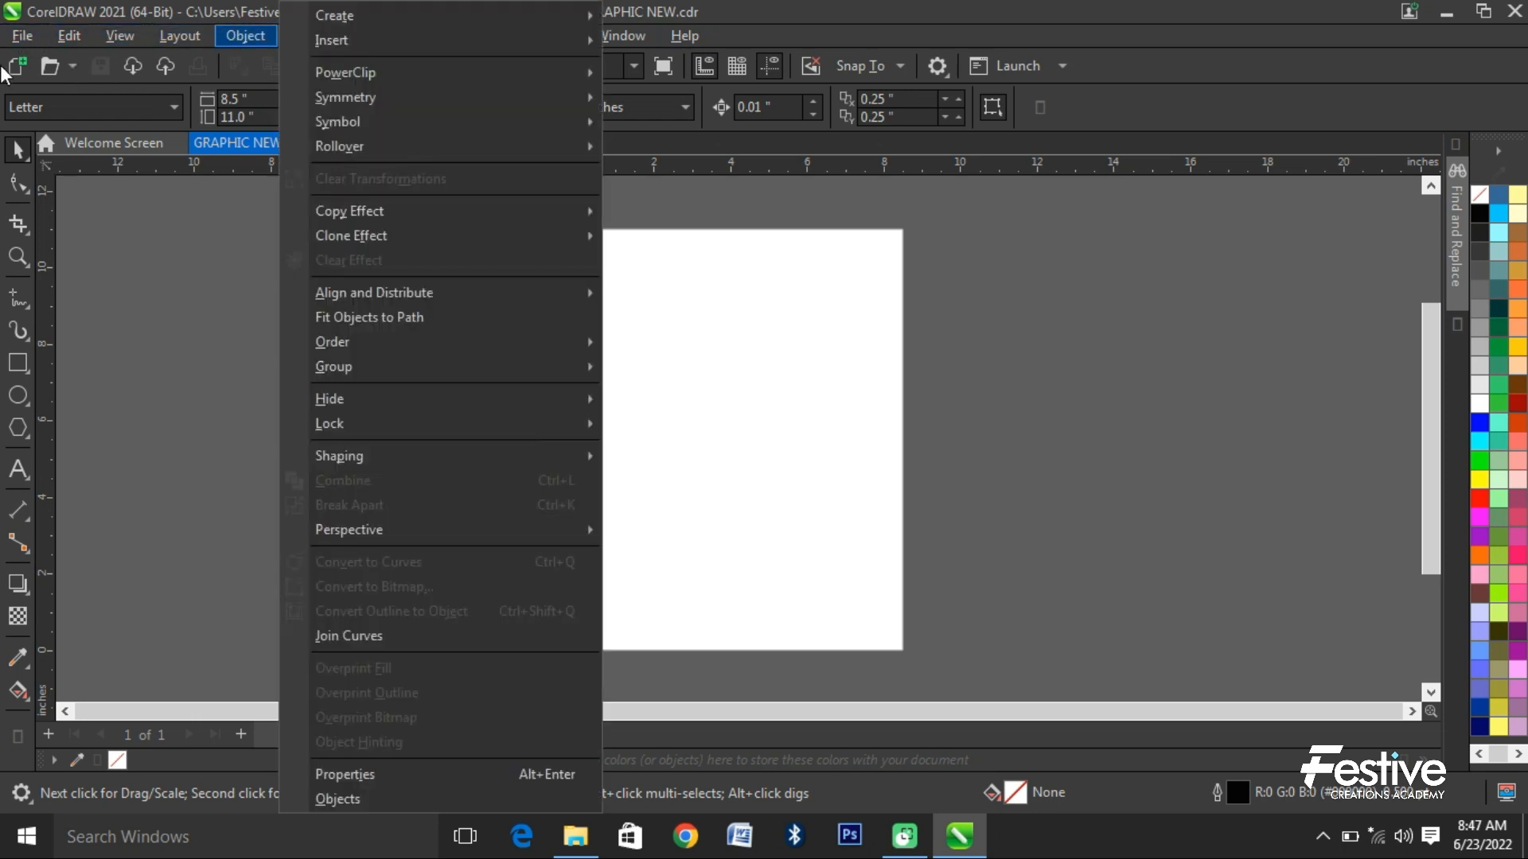
left_click(237, 78)
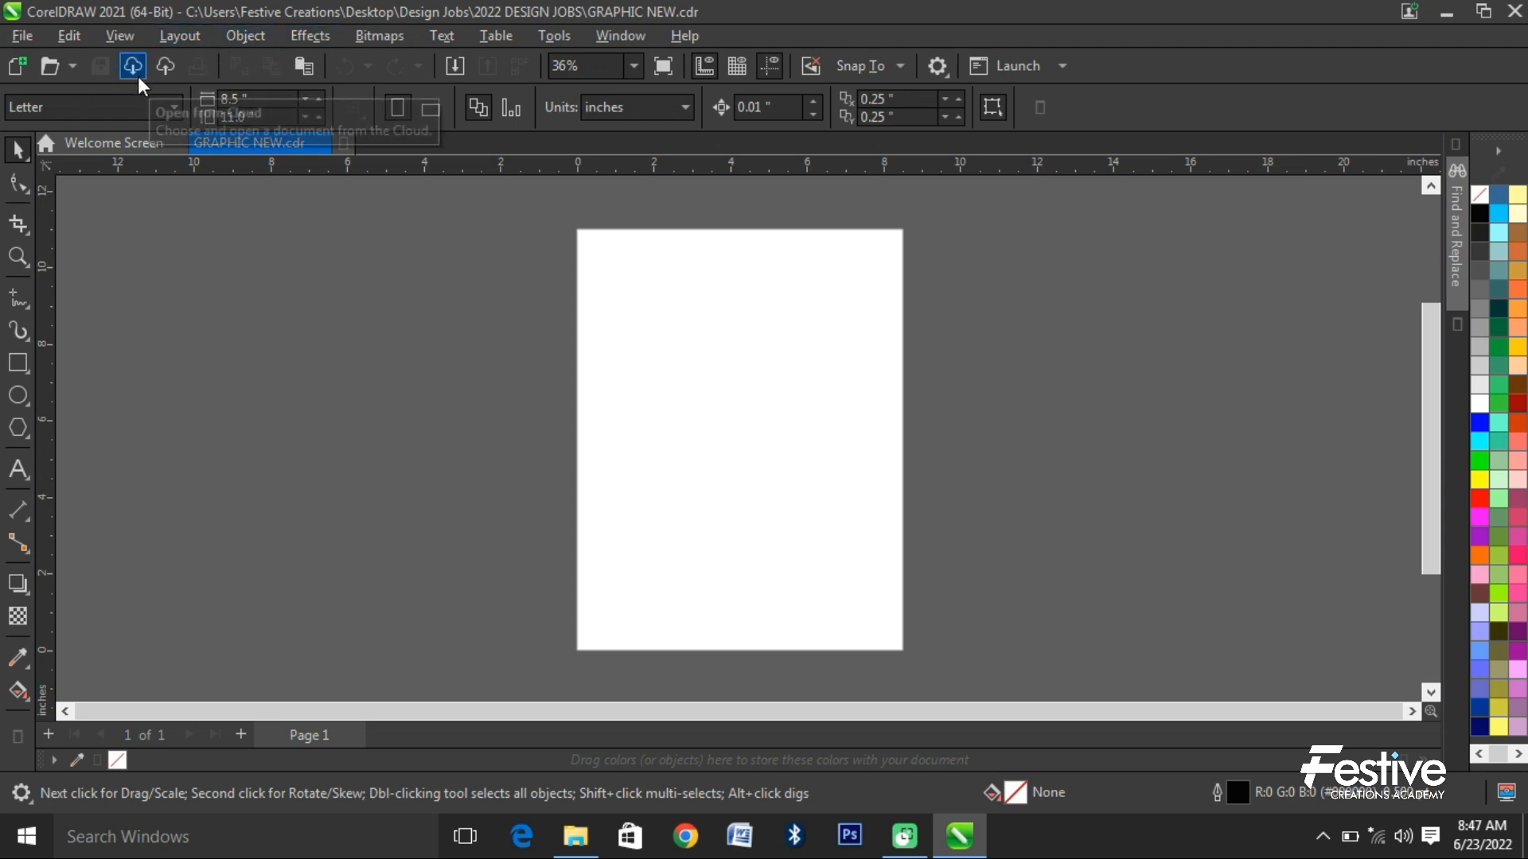
- Create two more blank Letter-size documents alongside GRAPHIC NEW.cdr
left_click(28, 39)
left_click(64, 67)
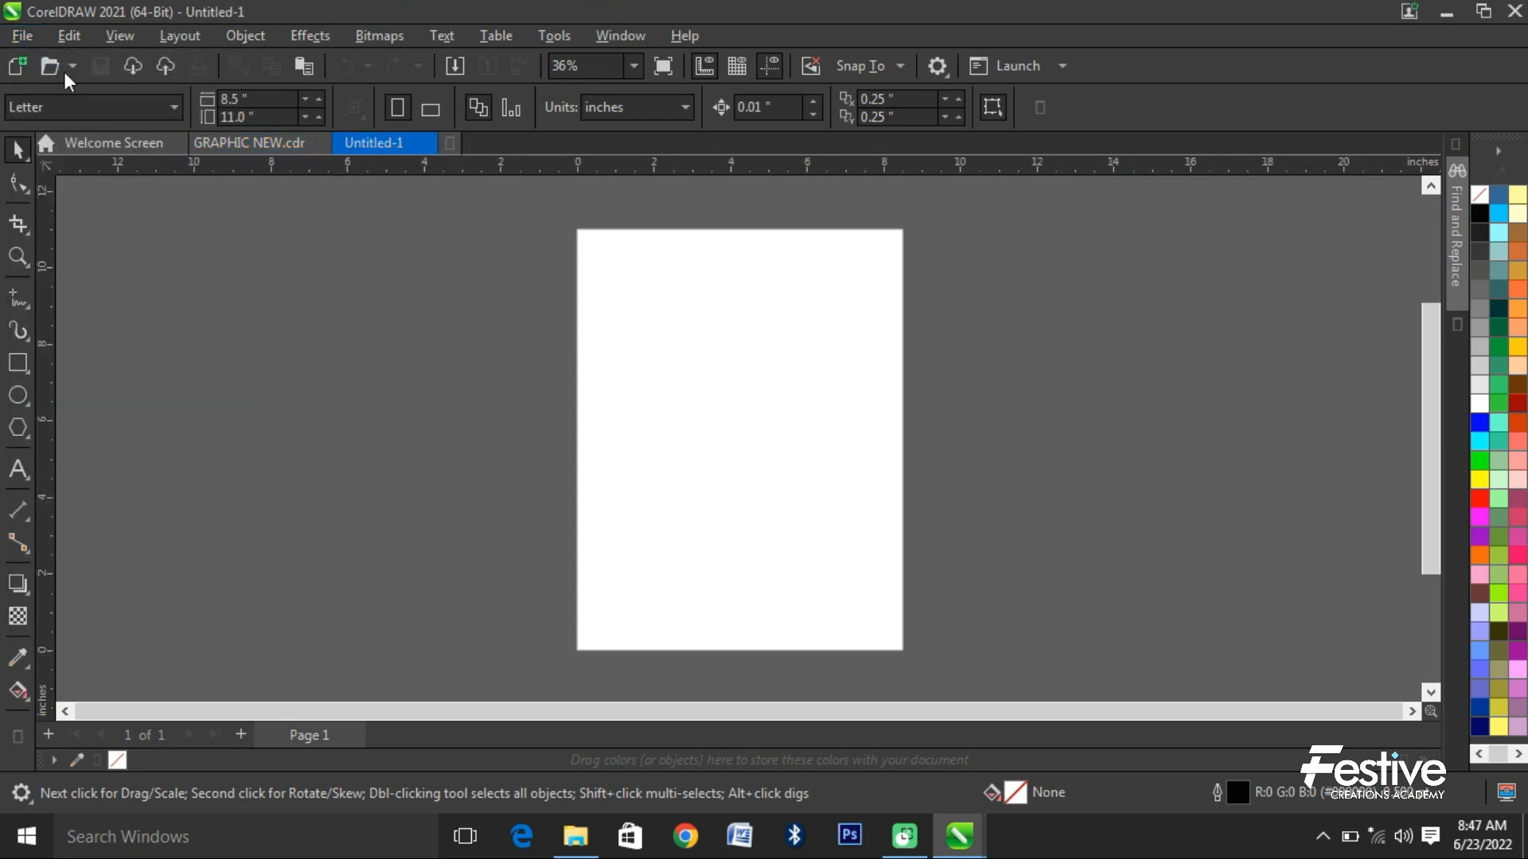
left_click(17, 68)
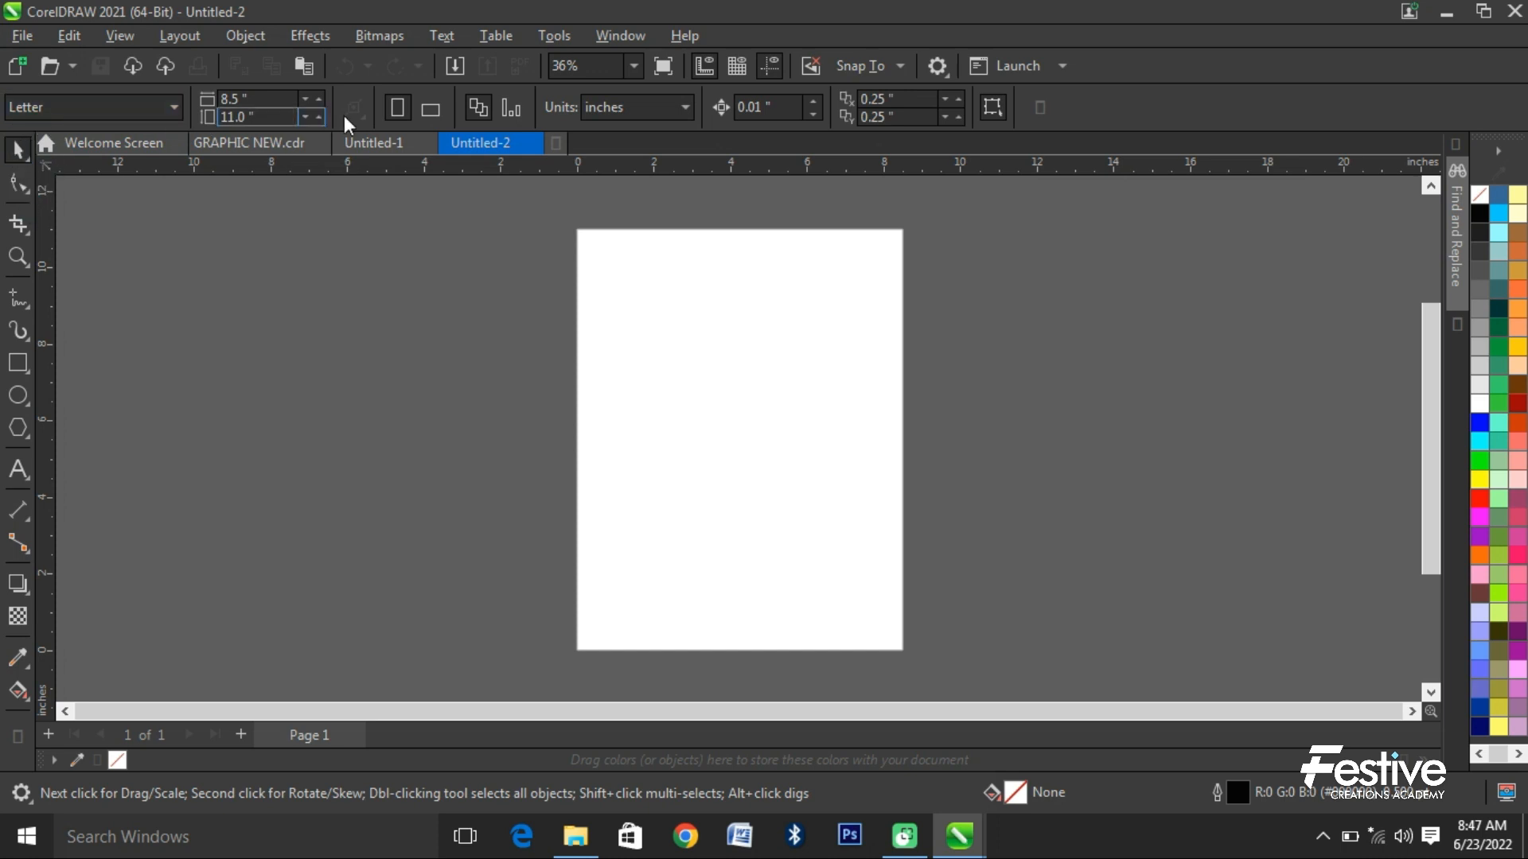
- Examine the property options of the Shape, Rectangle, Zoom, Crop and Text tools, ending with the Pick tool active
left_click(16, 186)
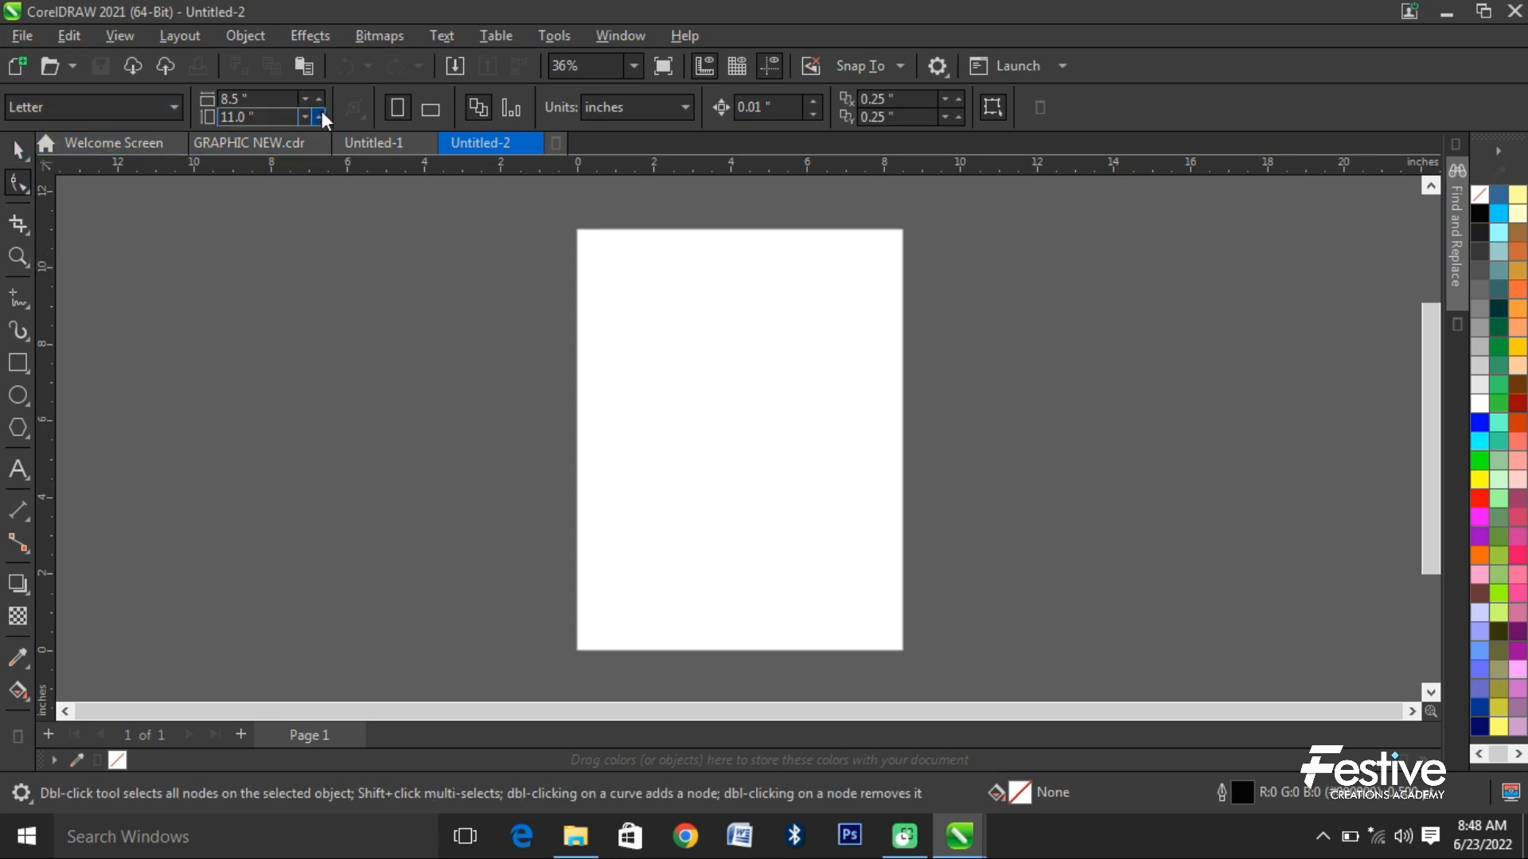
left_click(16, 365)
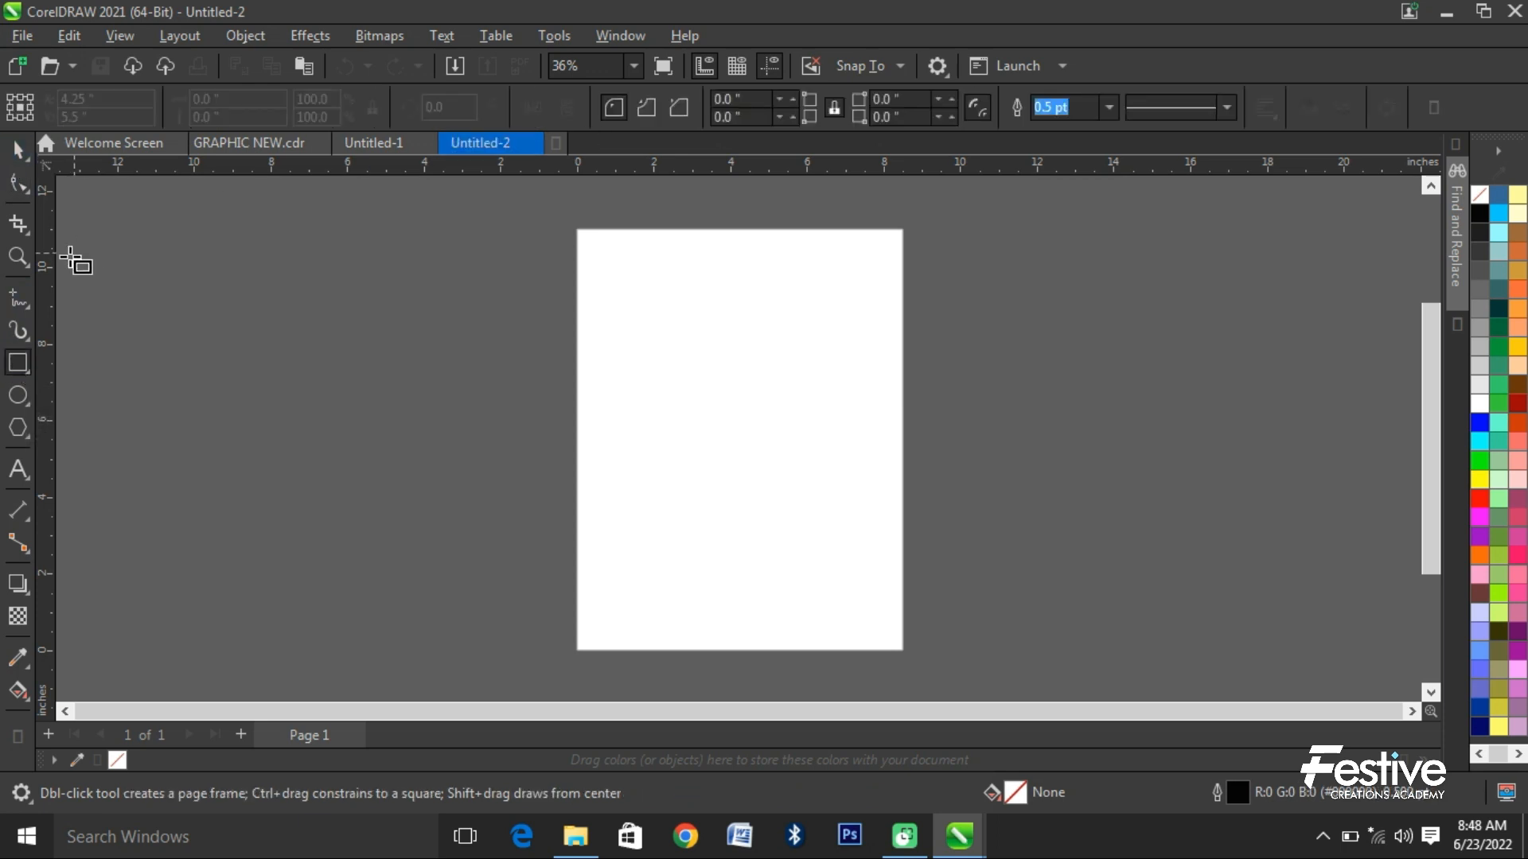
left_click(22, 256)
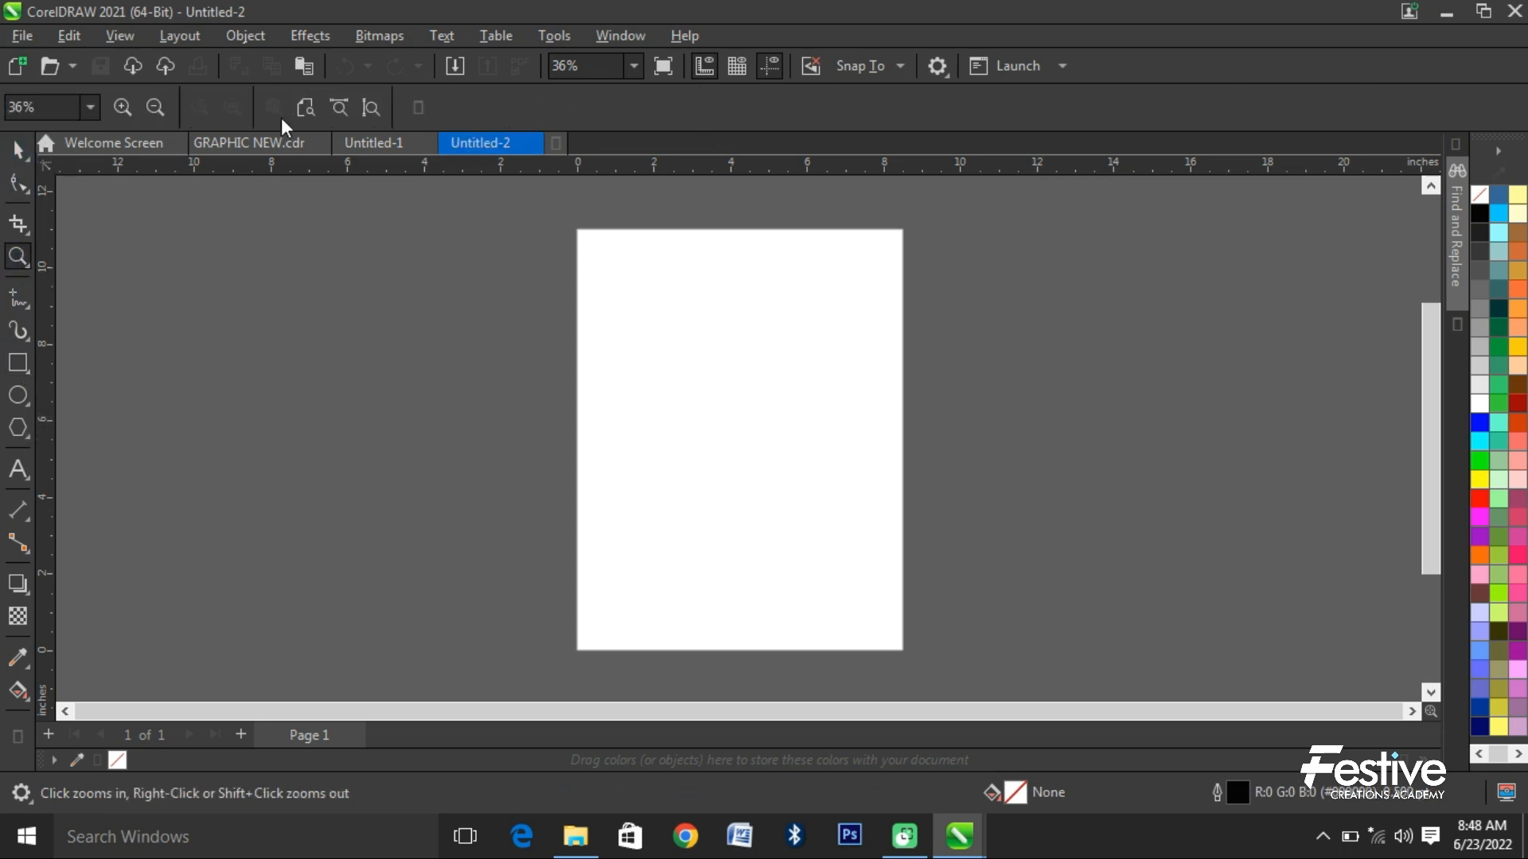
left_click(21, 220)
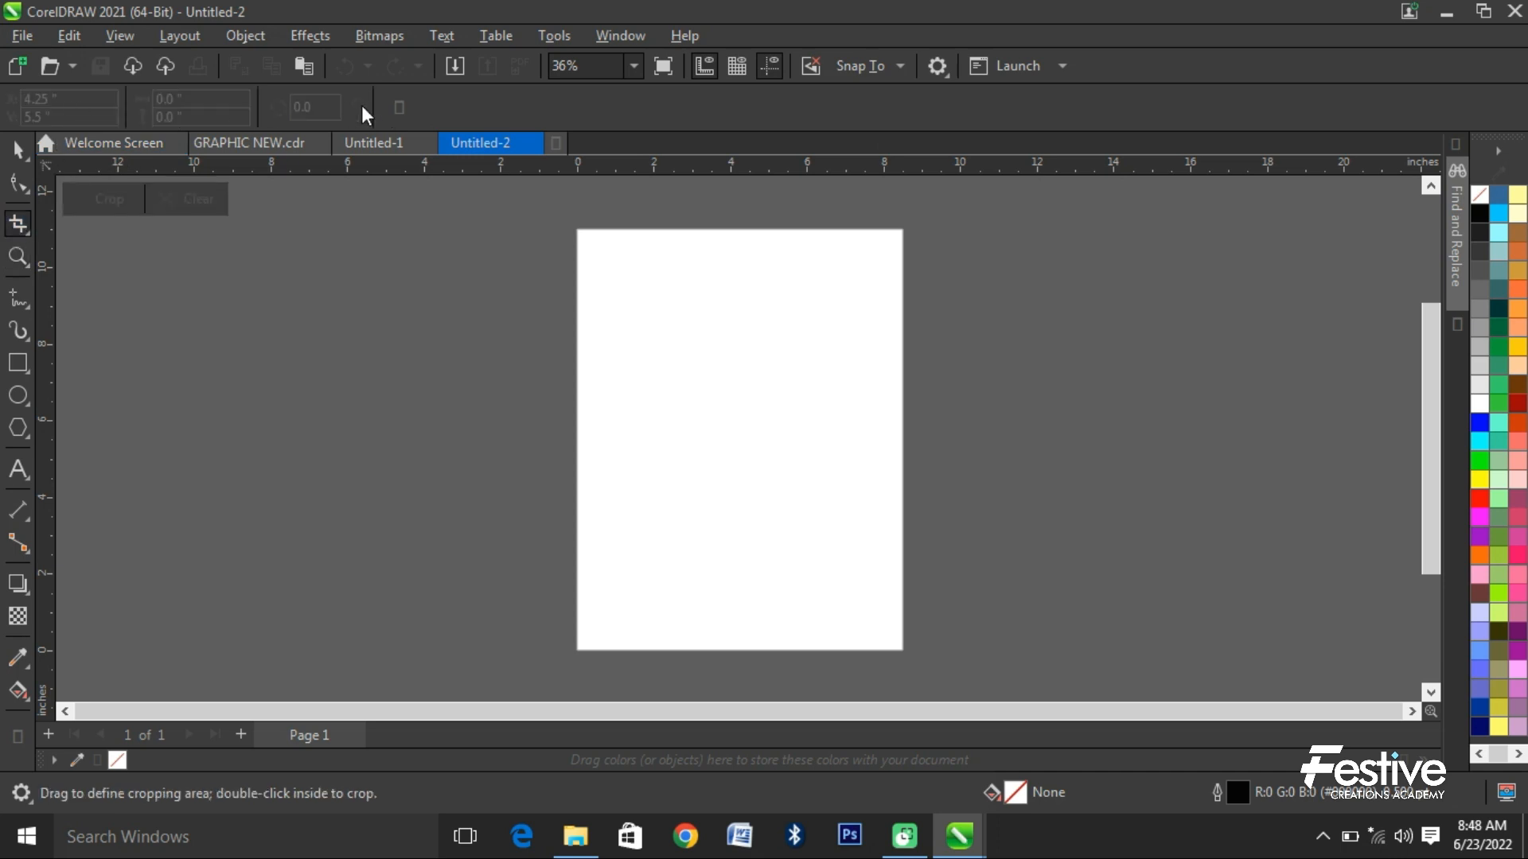
left_click(19, 471)
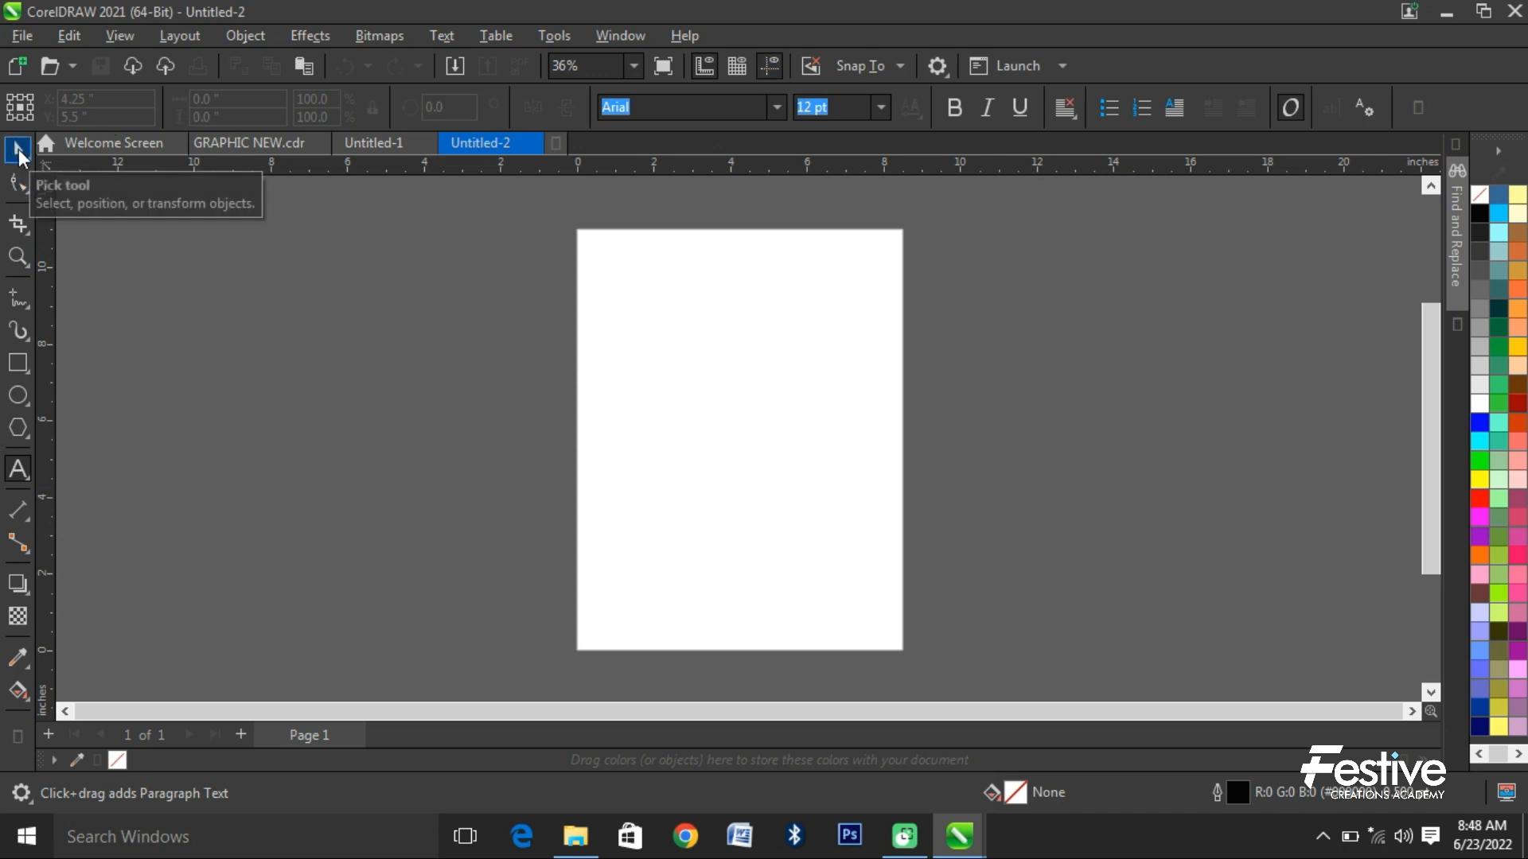
left_click(19, 151)
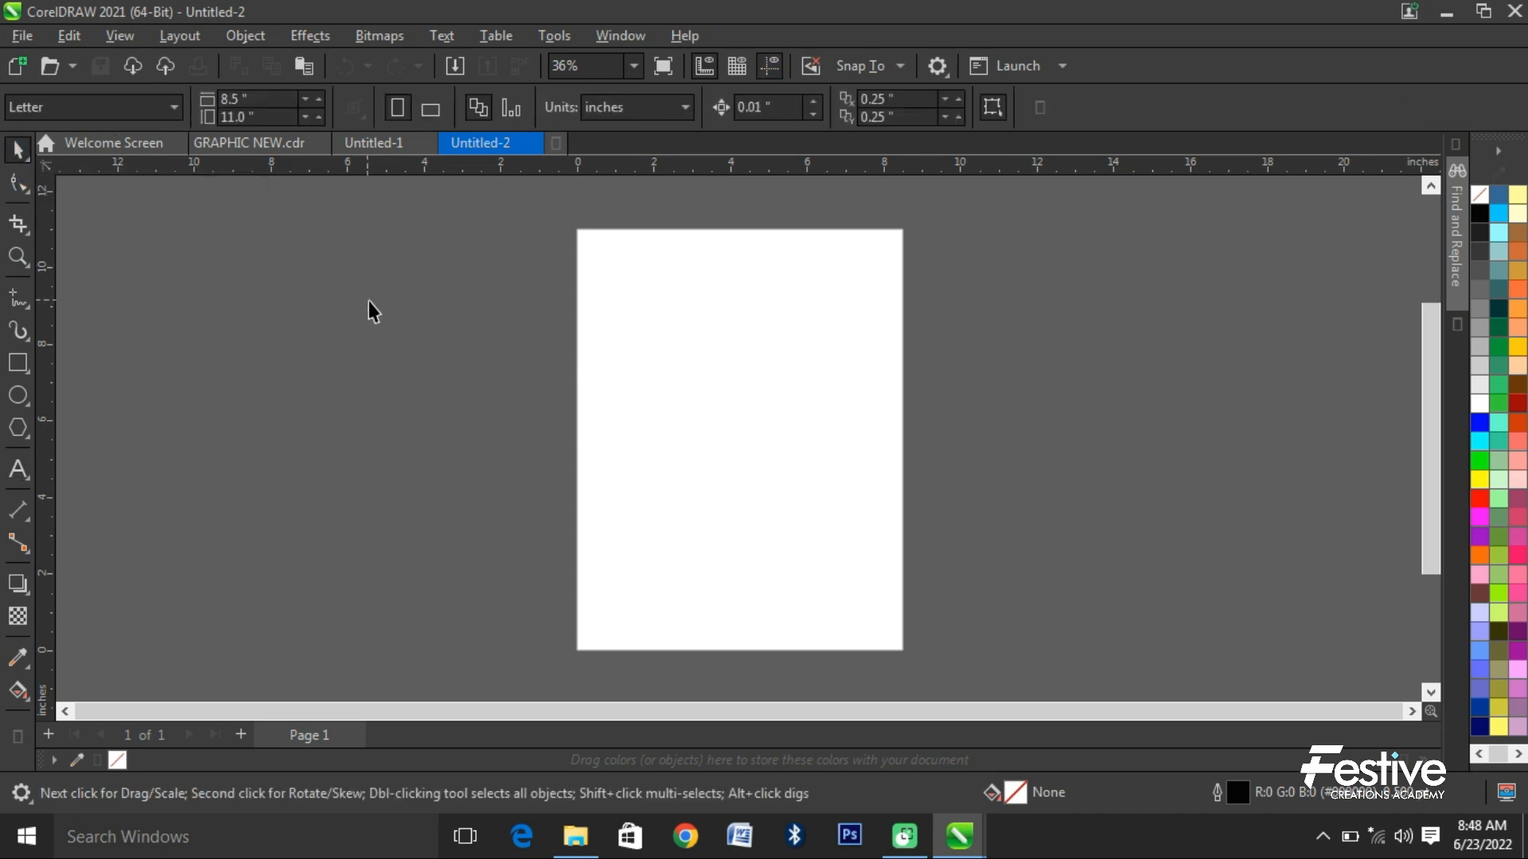
left_click(18, 472)
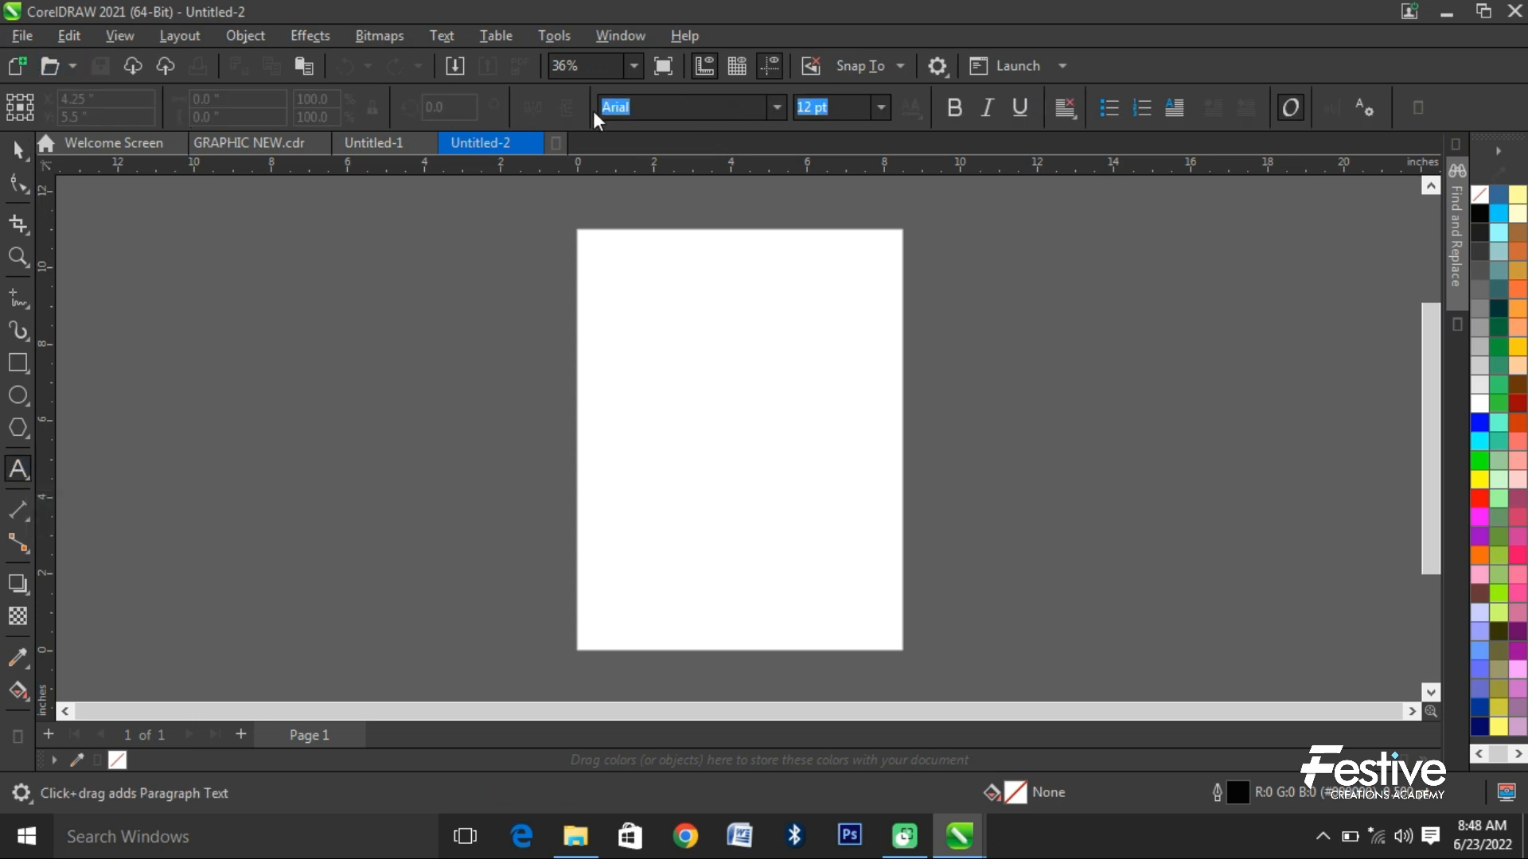
left_click(15, 154)
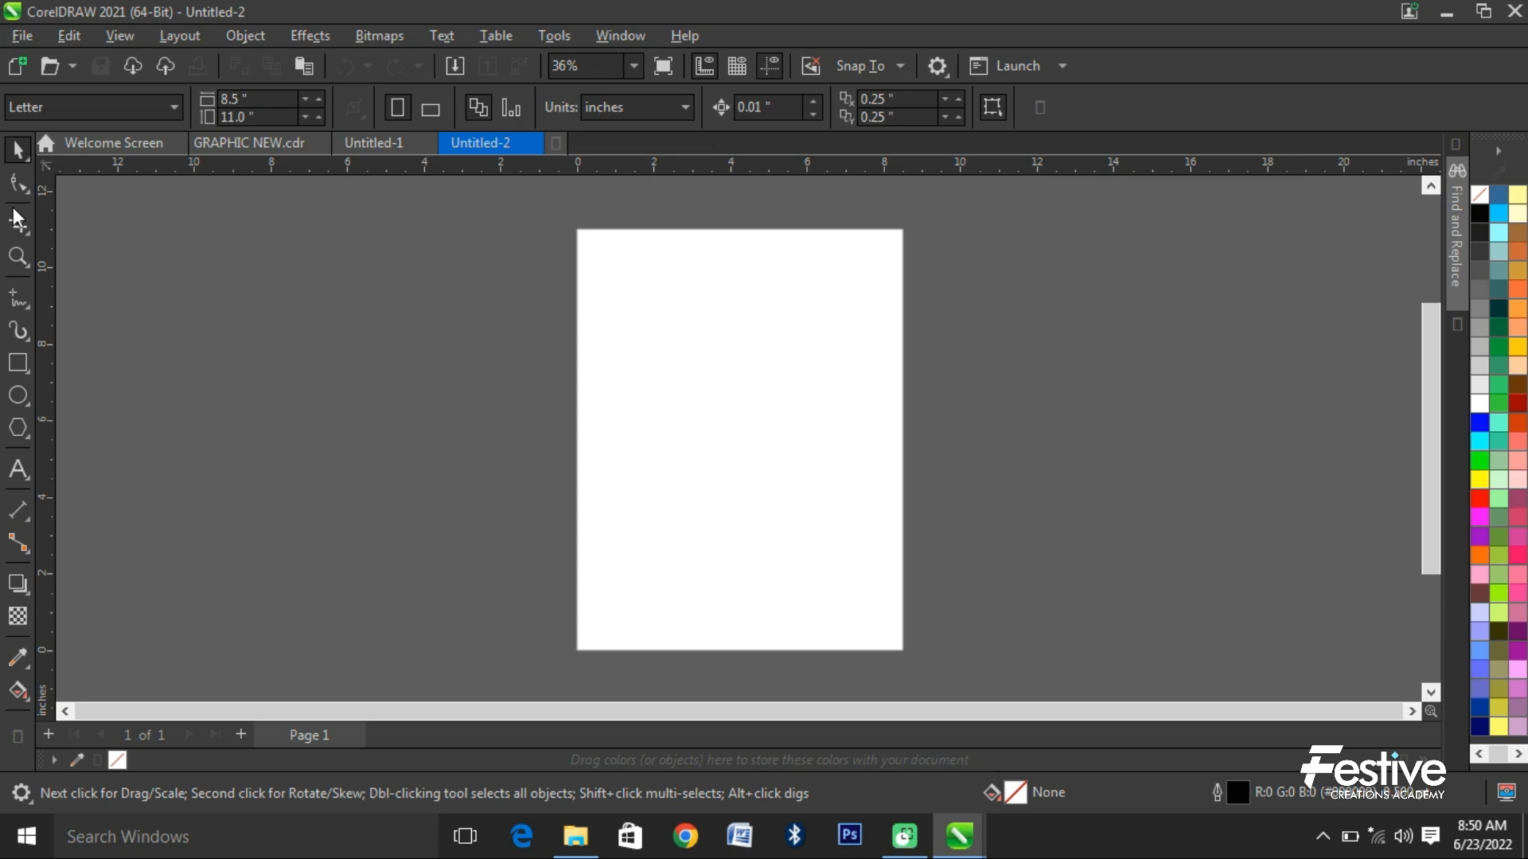
- Examine the tool variants grouped under the Pick, Freehand and Ellipse tools without choosing any of them
left_click(27, 161)
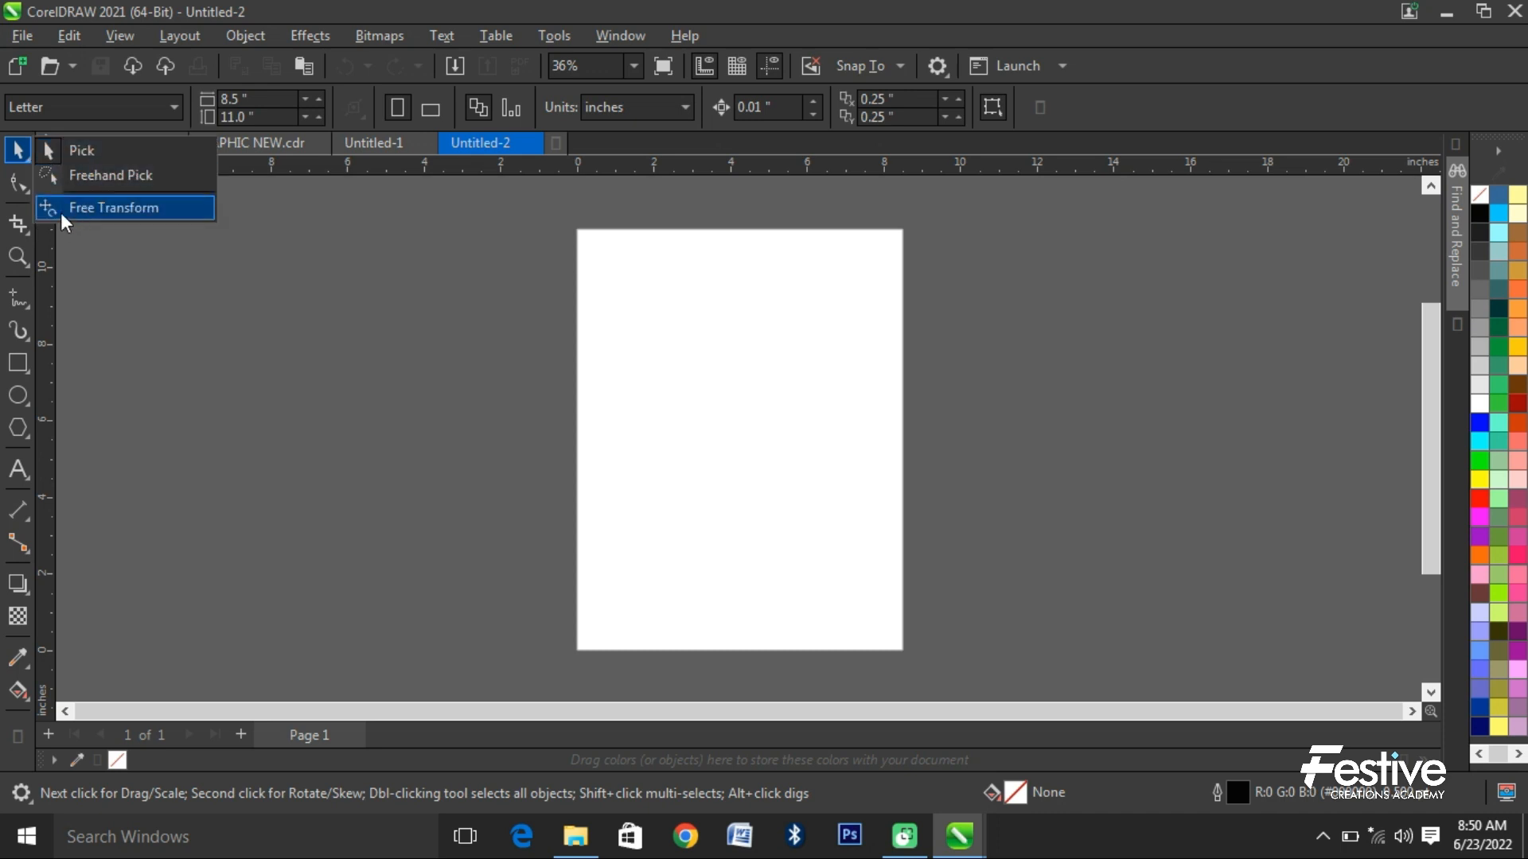
left_click(27, 193)
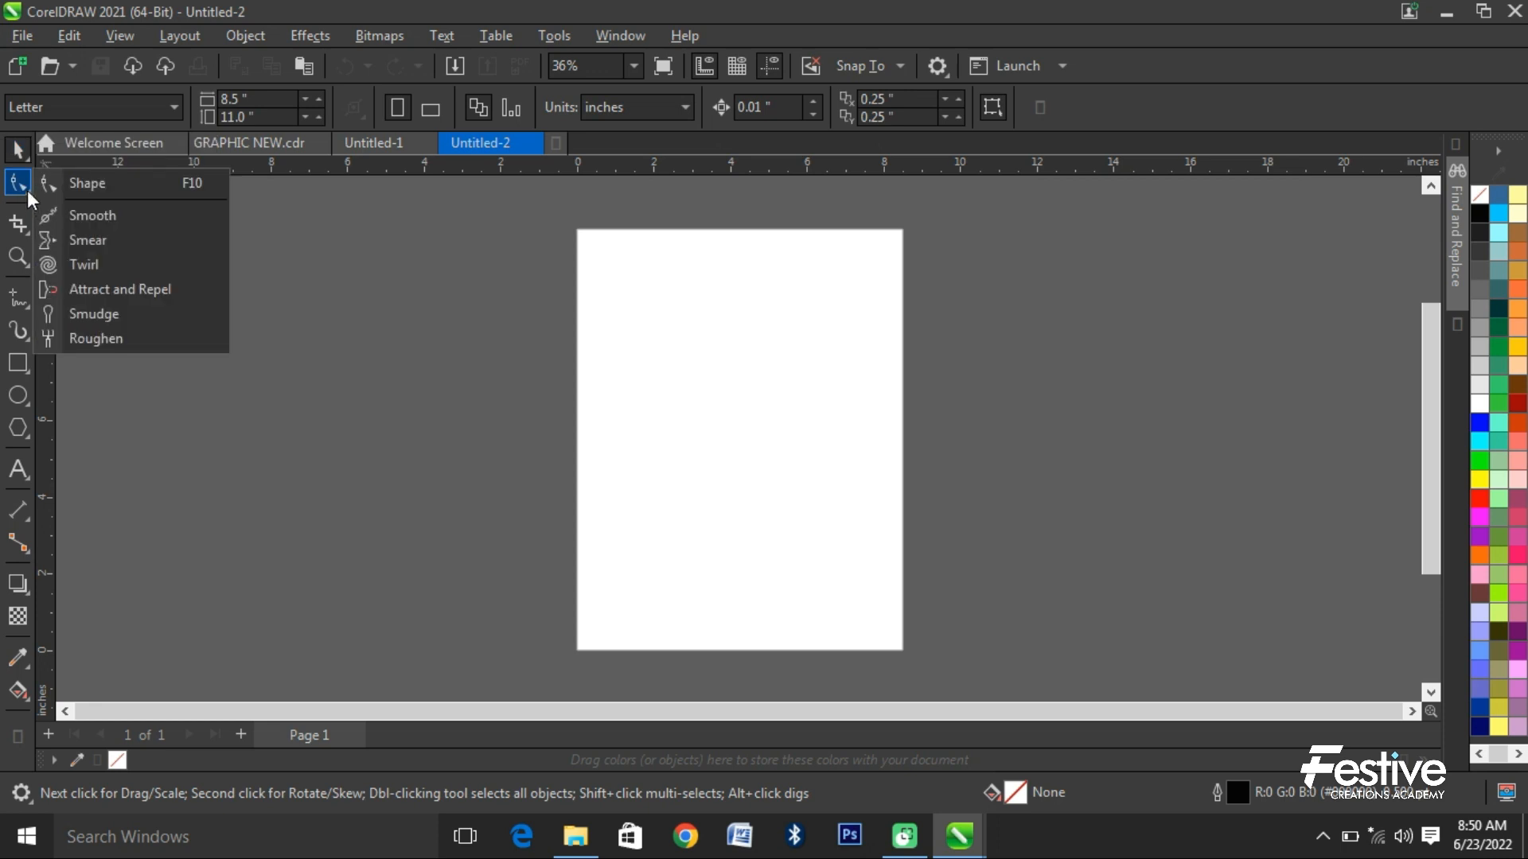
left_click(27, 309)
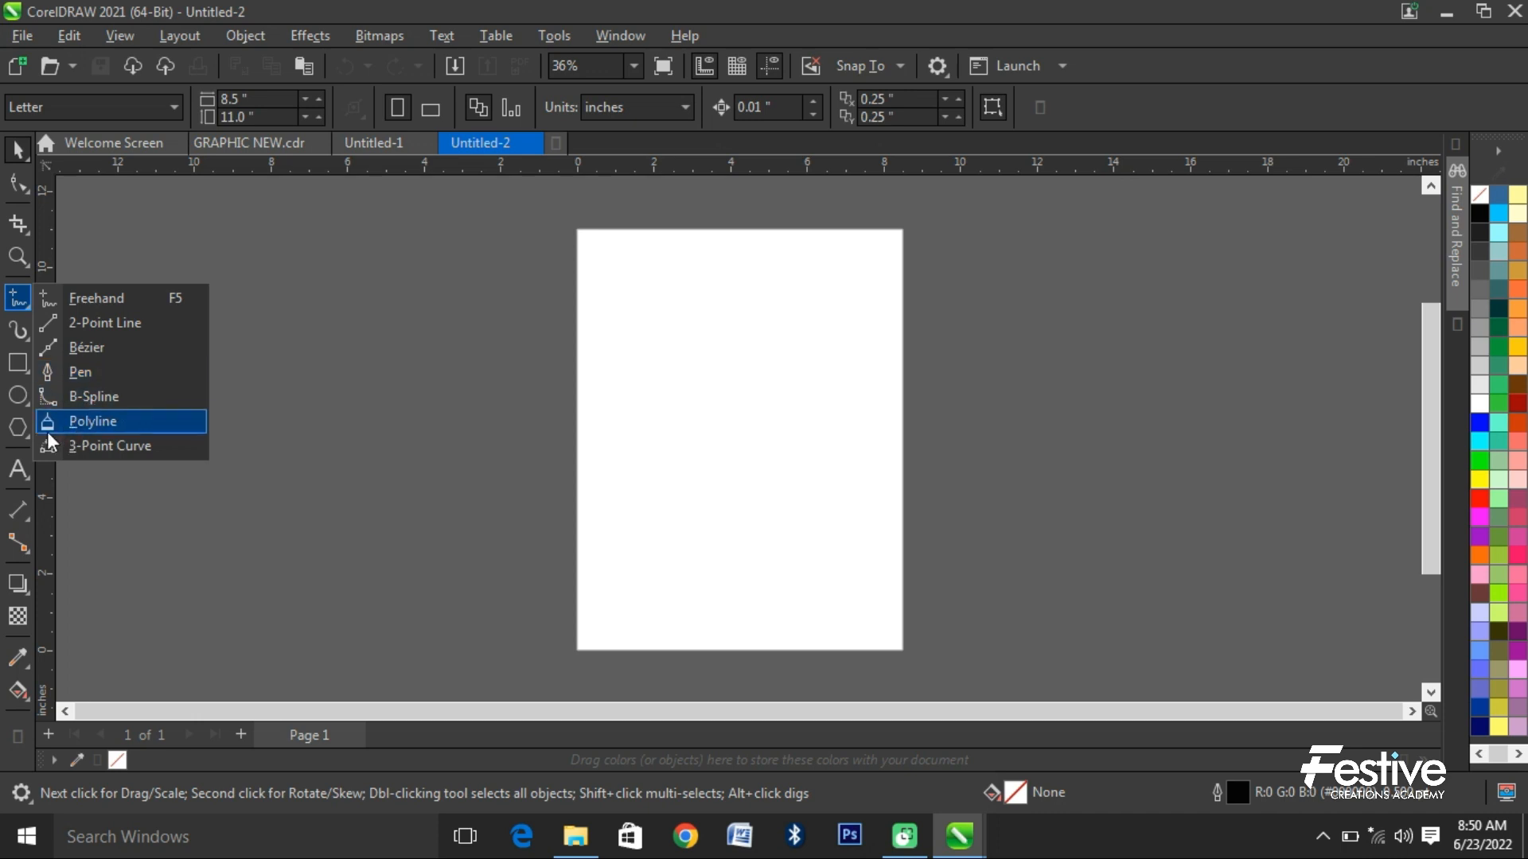
left_click(18, 406)
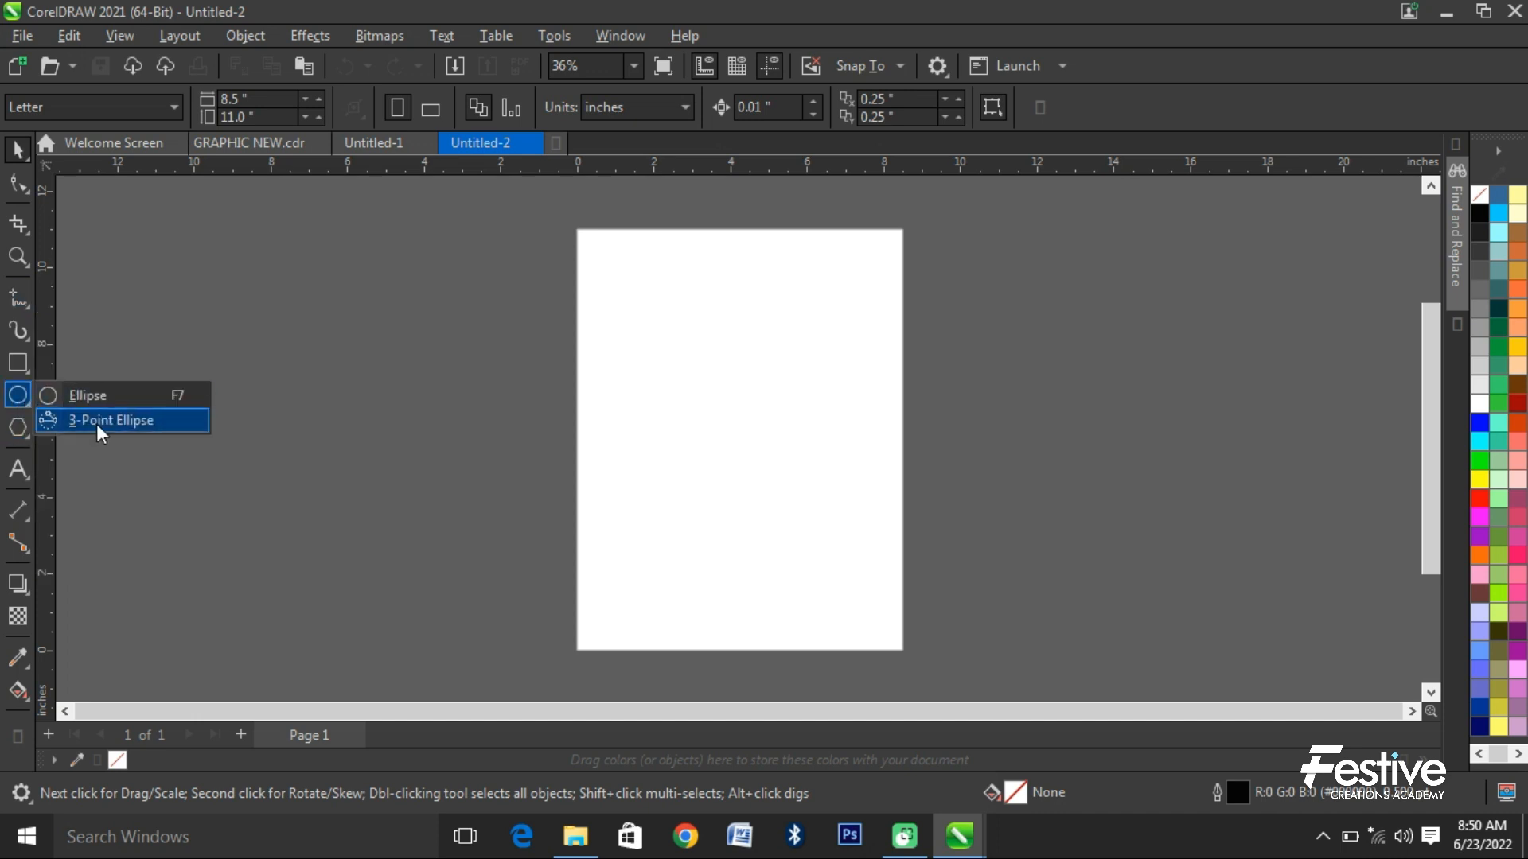
left_click(24, 429)
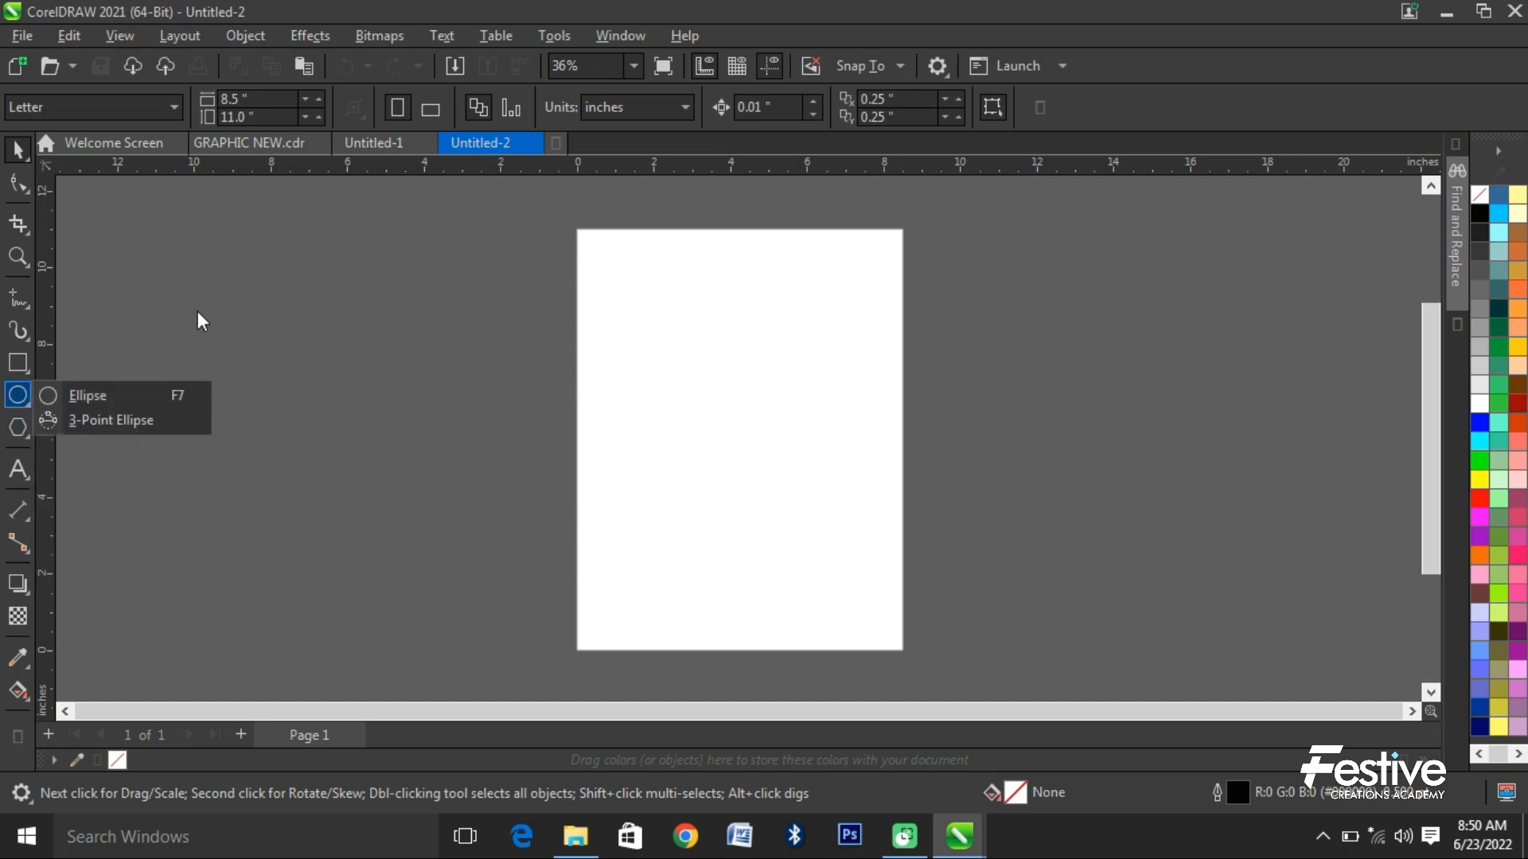
left_click(331, 261)
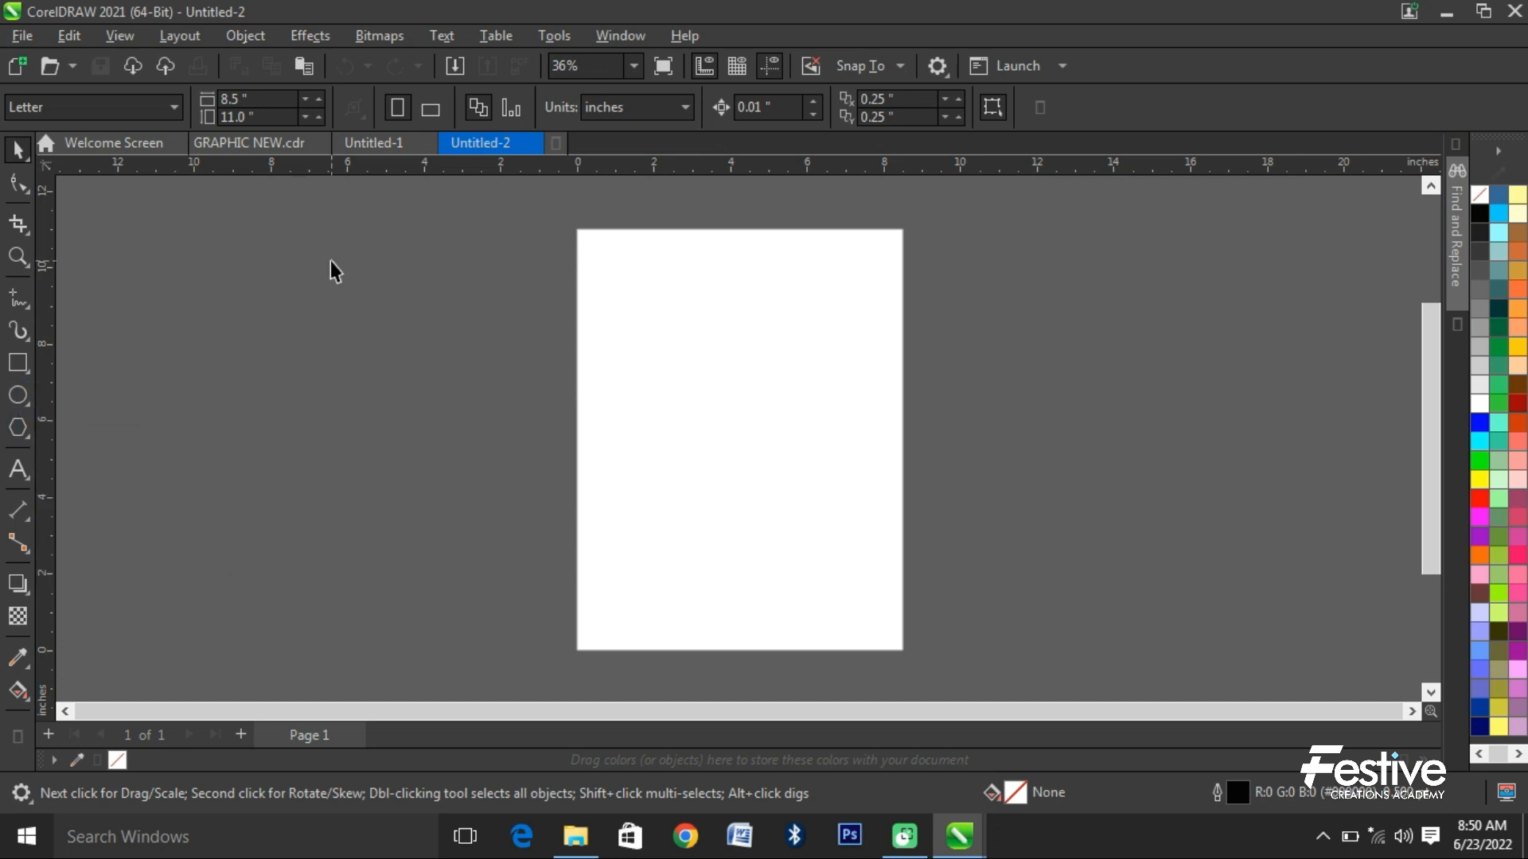
left_click(30, 407)
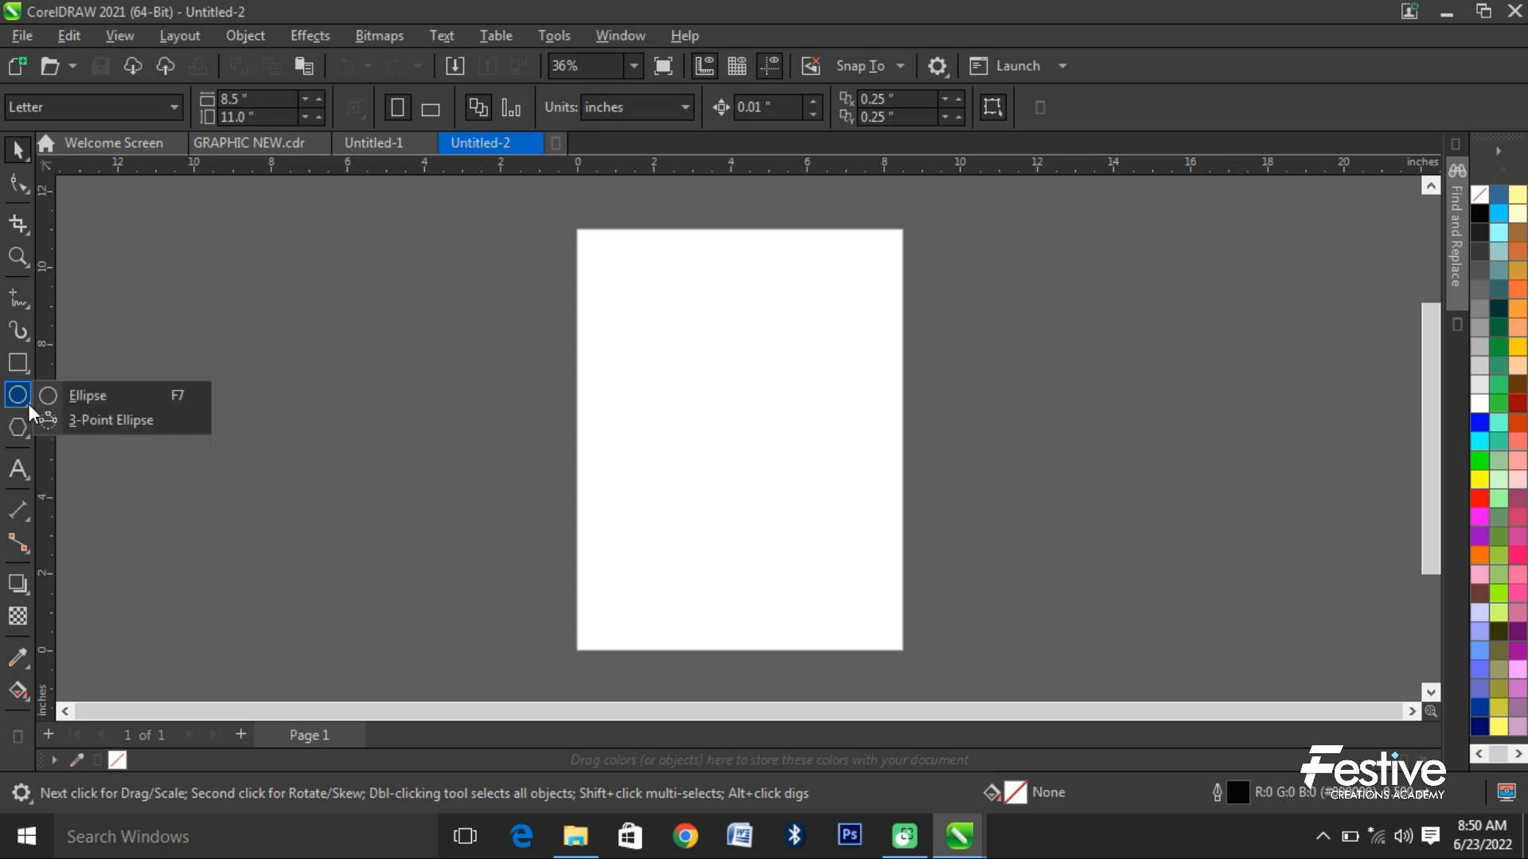
left_click(370, 377)
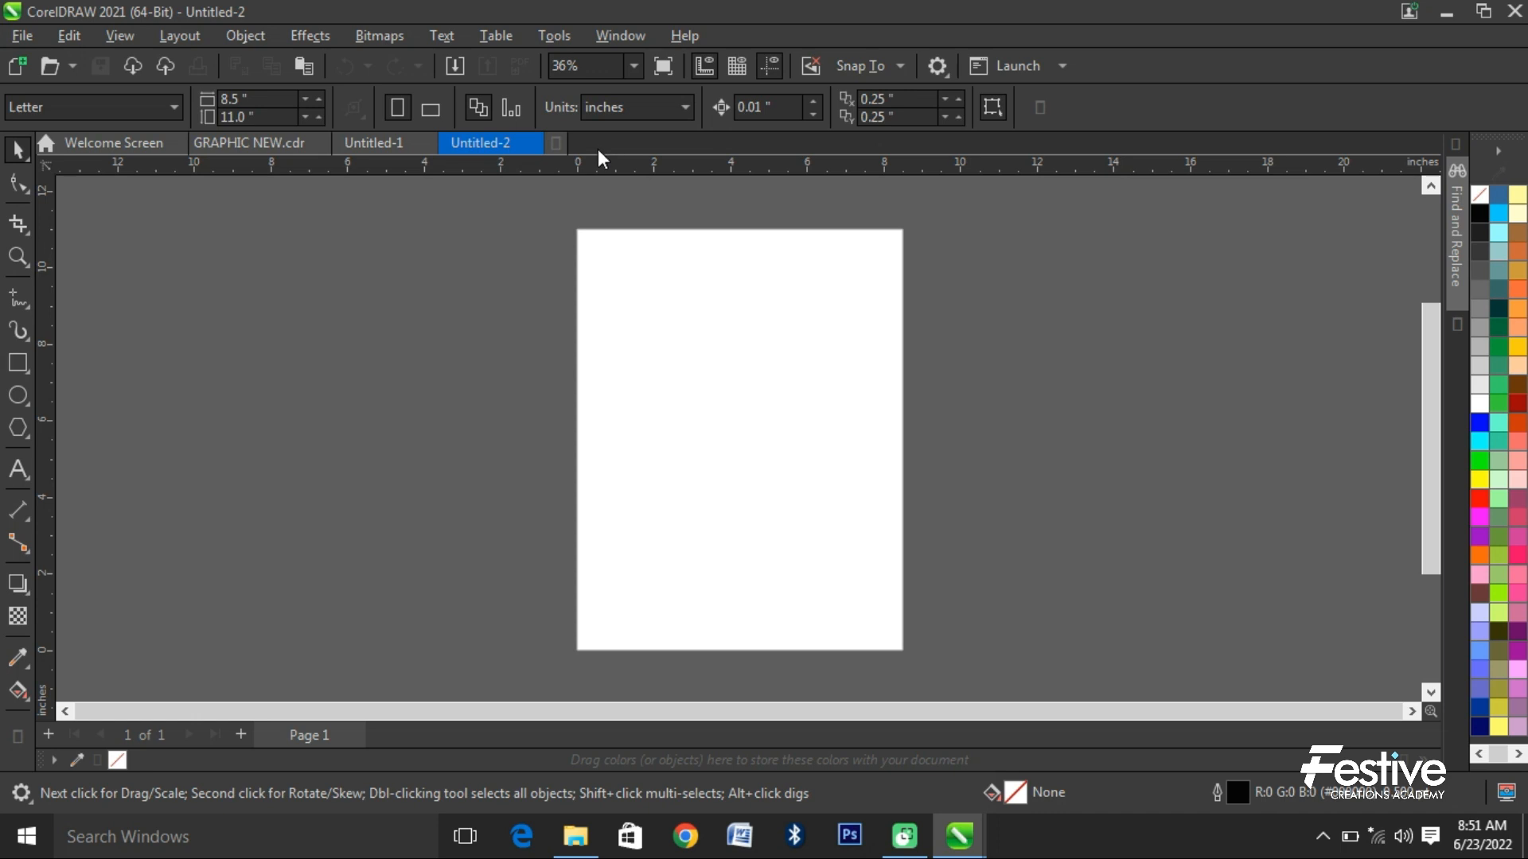
- View the open documents GRAPHIC NEW.cdr and Untitled-1, and return to Untitled-2
left_click(260, 142)
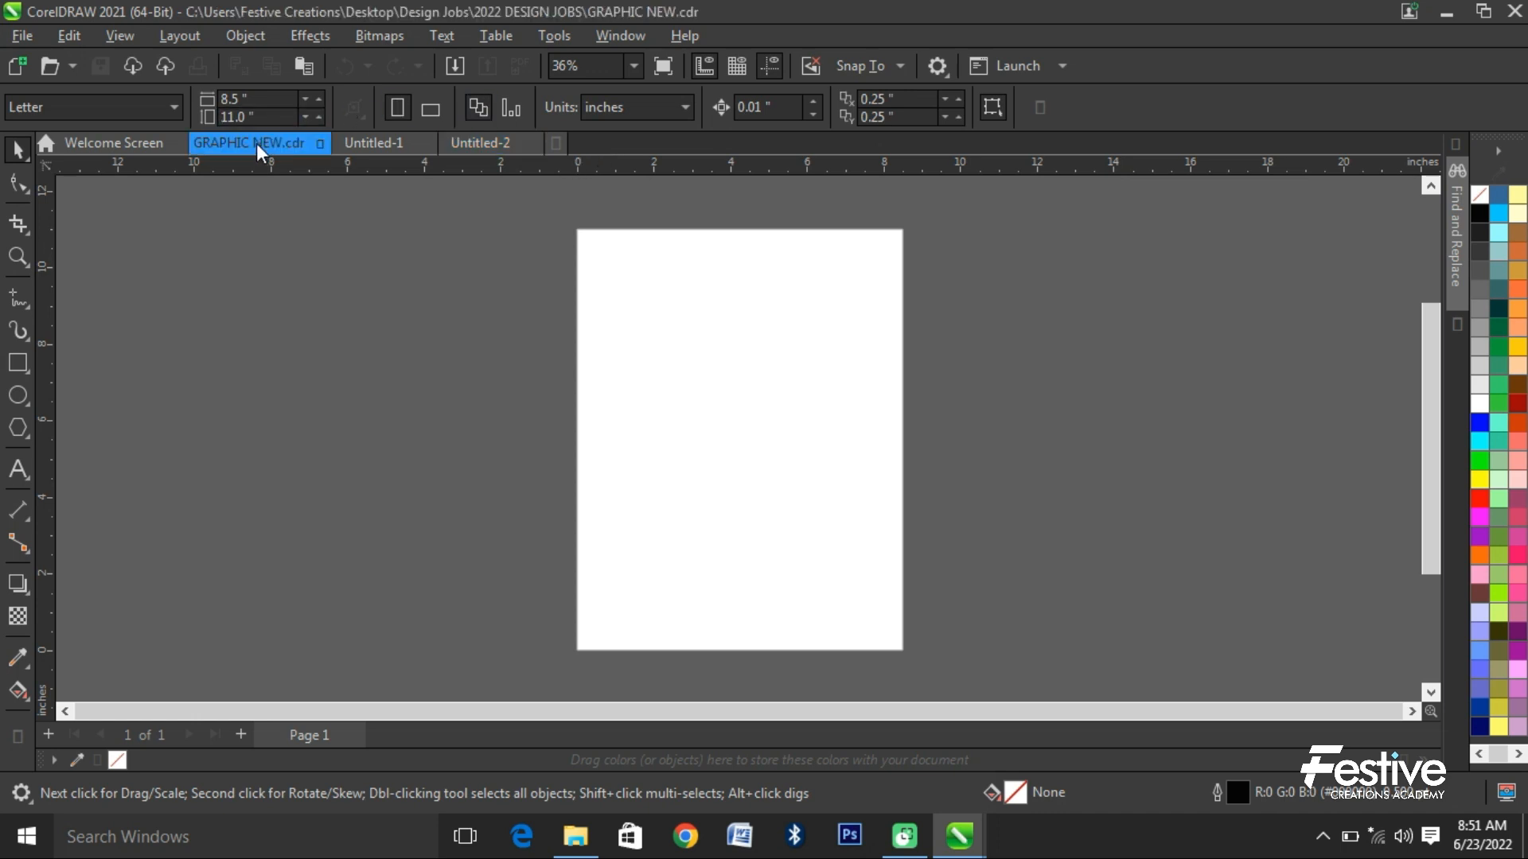
left_click(370, 144)
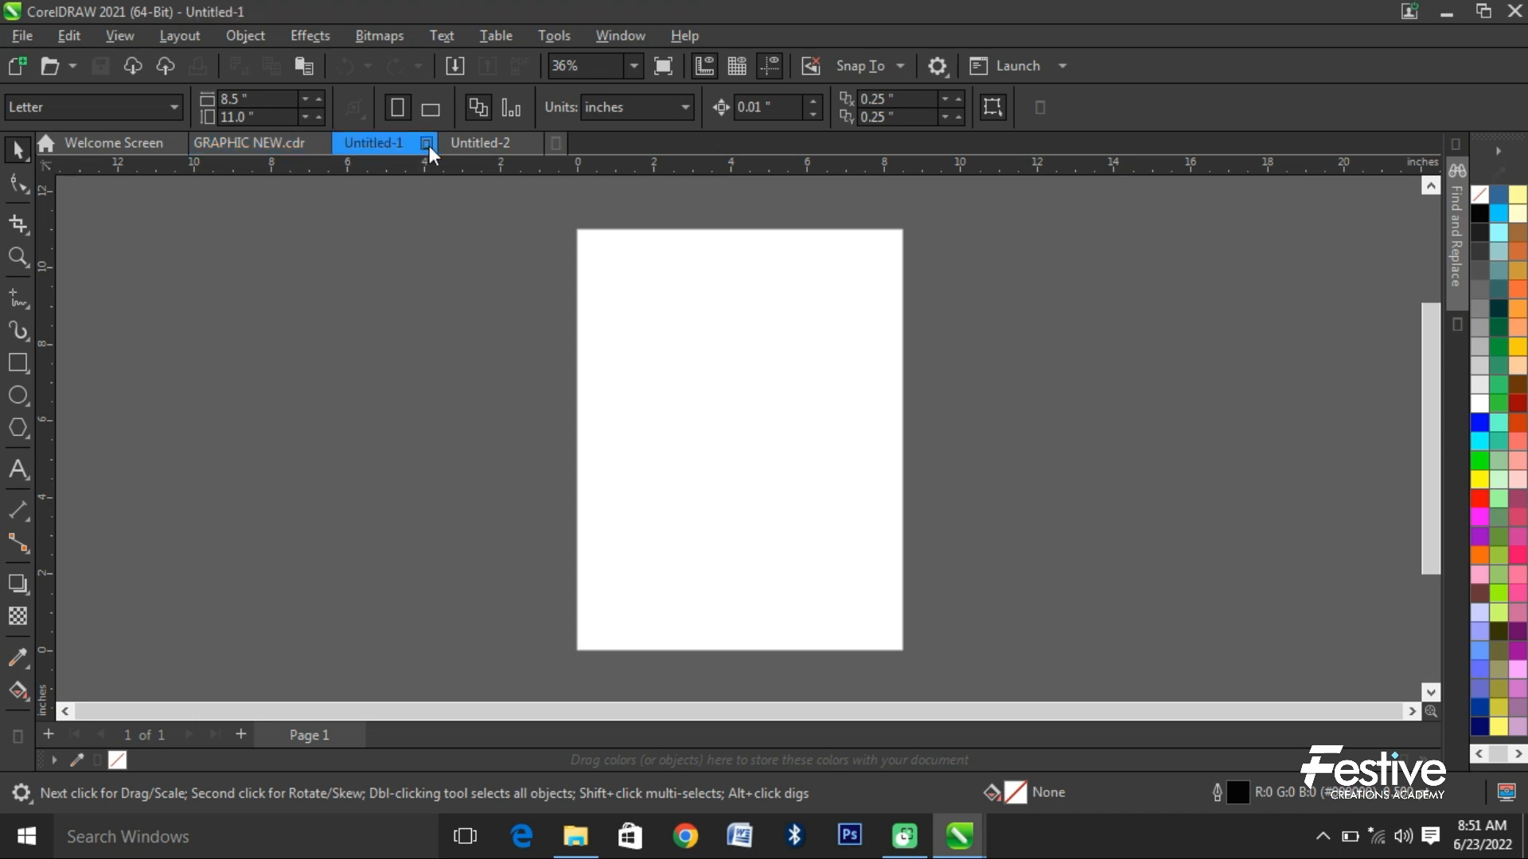
left_click(479, 144)
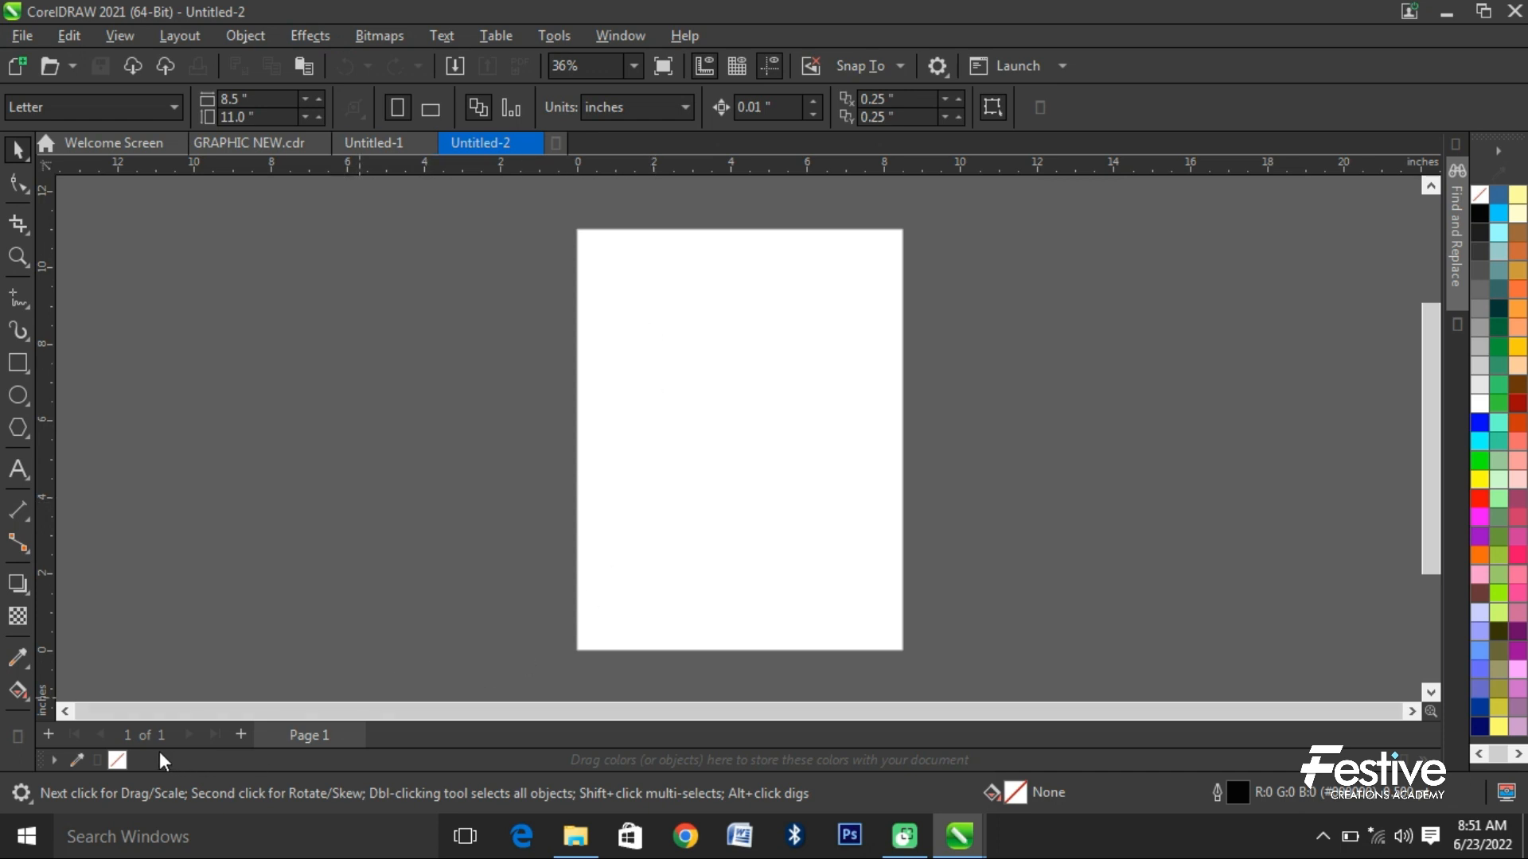
- Draw three rectangles in a row from beside the page onto it, about 3.5 × 4.0, 4.5 × 3.8 and 3.4 × 3.2 inches
left_click(17, 363)
left_click_drag(366, 319, 501, 472)
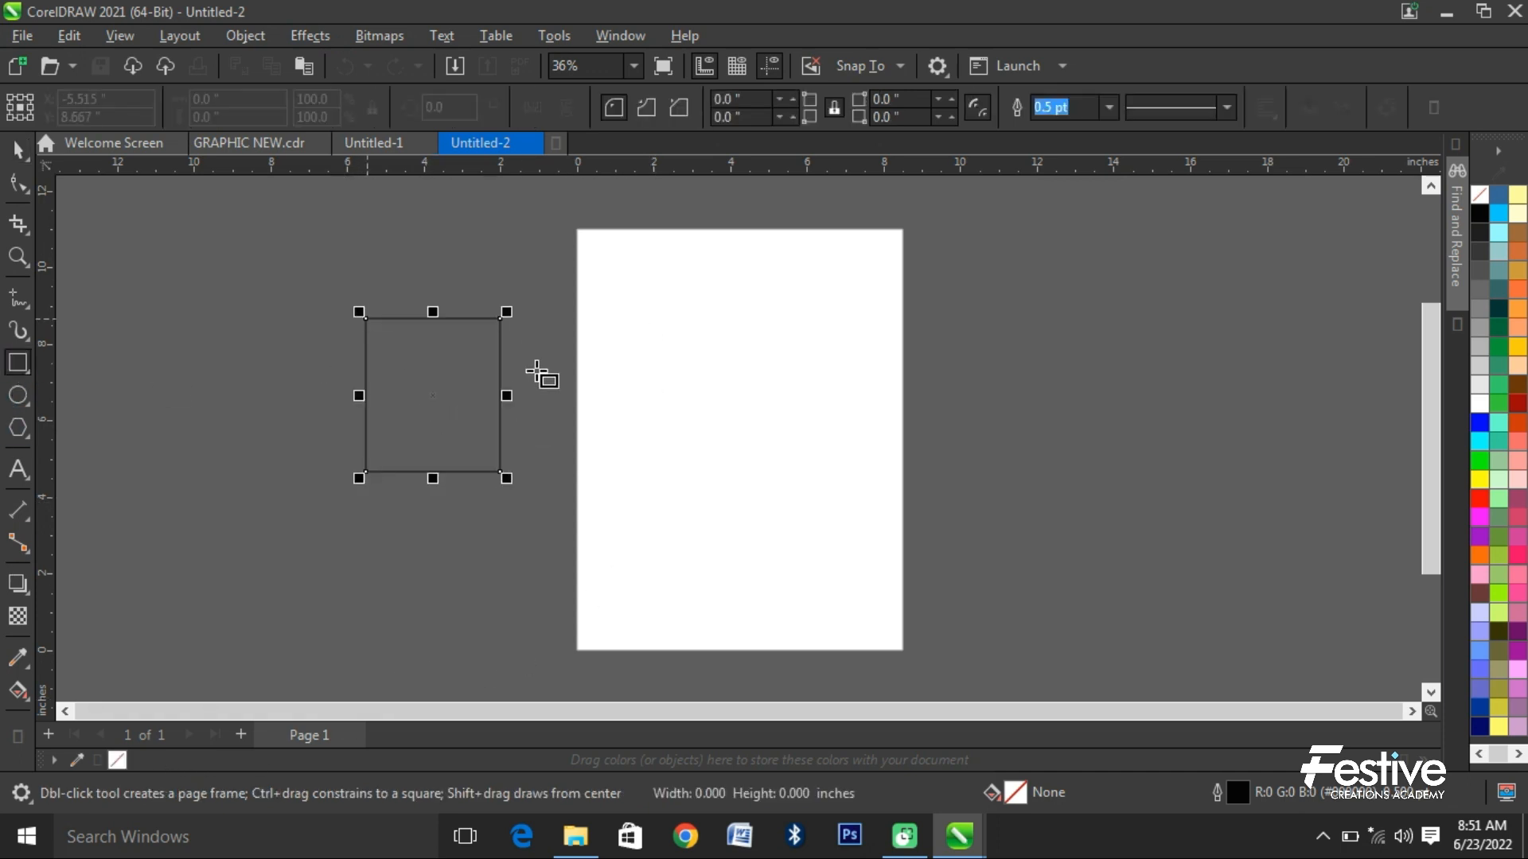
mouse_move(535, 353)
left_mouse_down()
mouse_move(716, 489)
mouse_move(708, 499)
left_mouse_up()
left_click_drag(728, 396, 857, 520)
- Fill the right rectangle with black, the middle one with blue and the left one with yellow
left_click(18, 149)
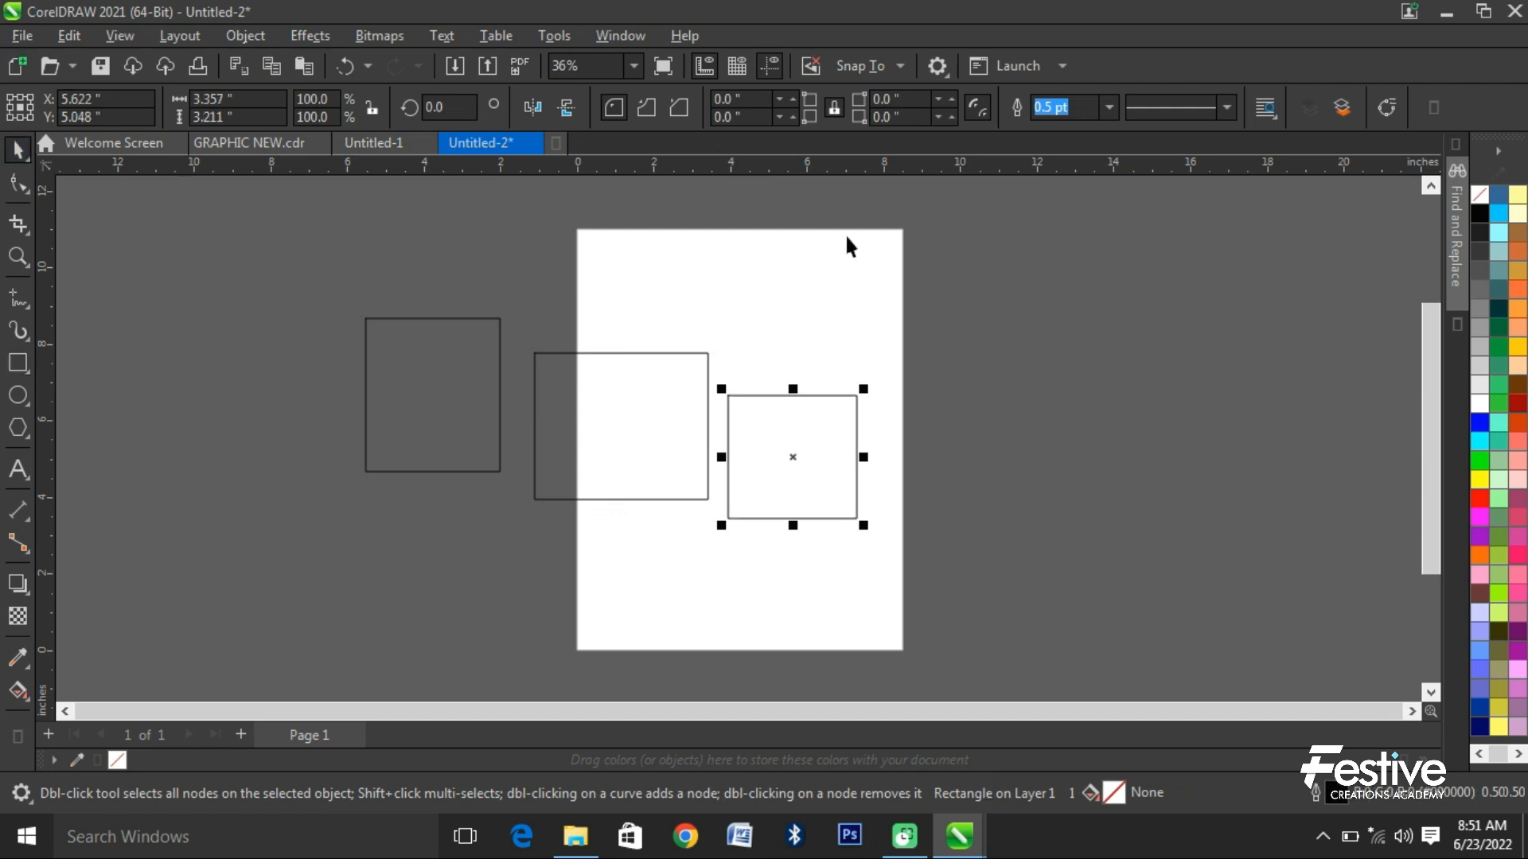
left_click(1479, 213)
left_click(708, 426)
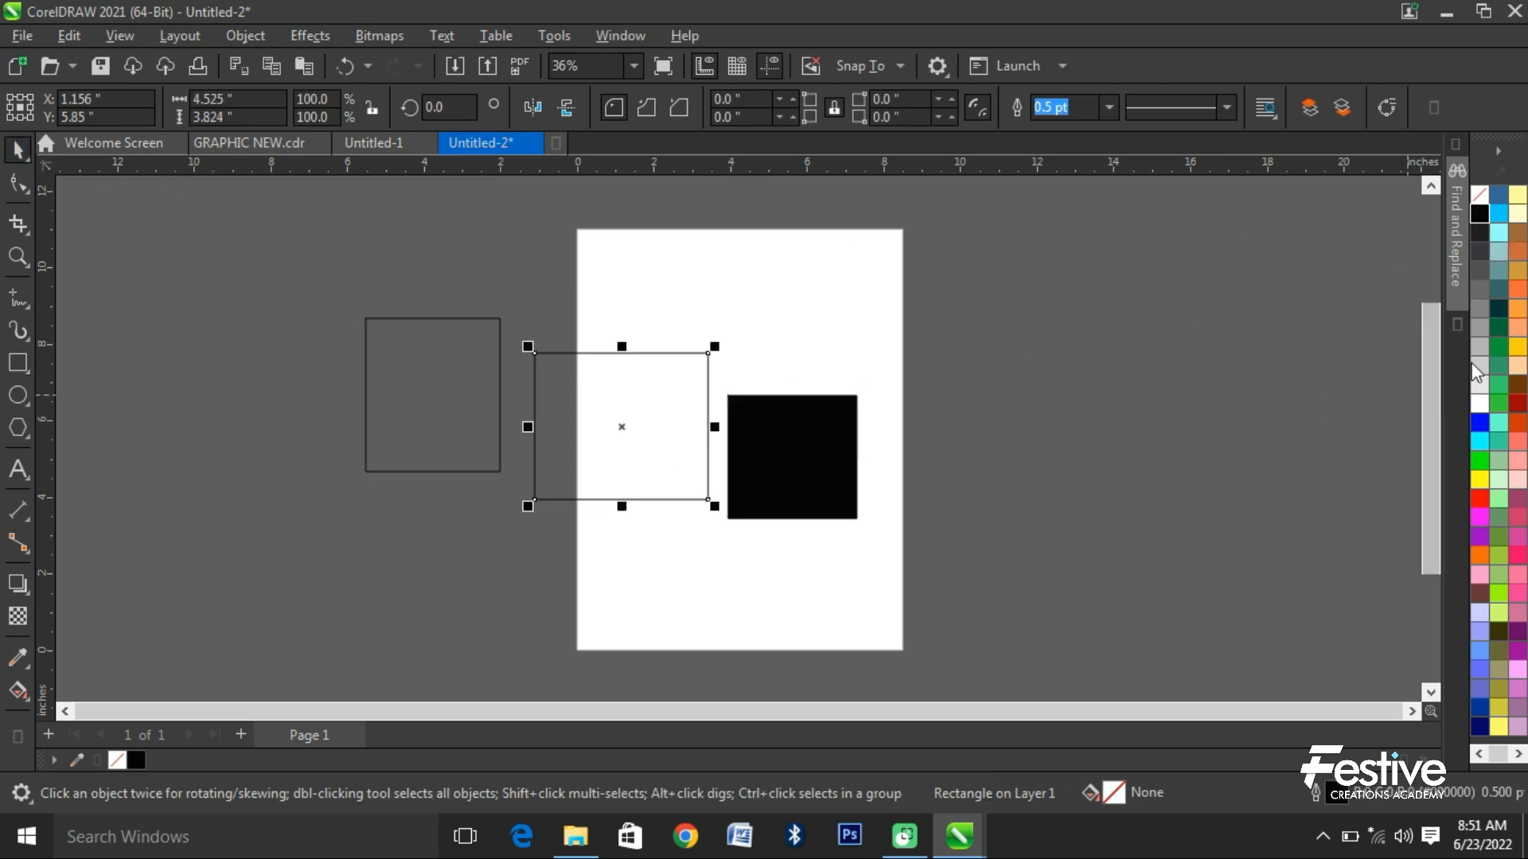
left_click(1482, 425)
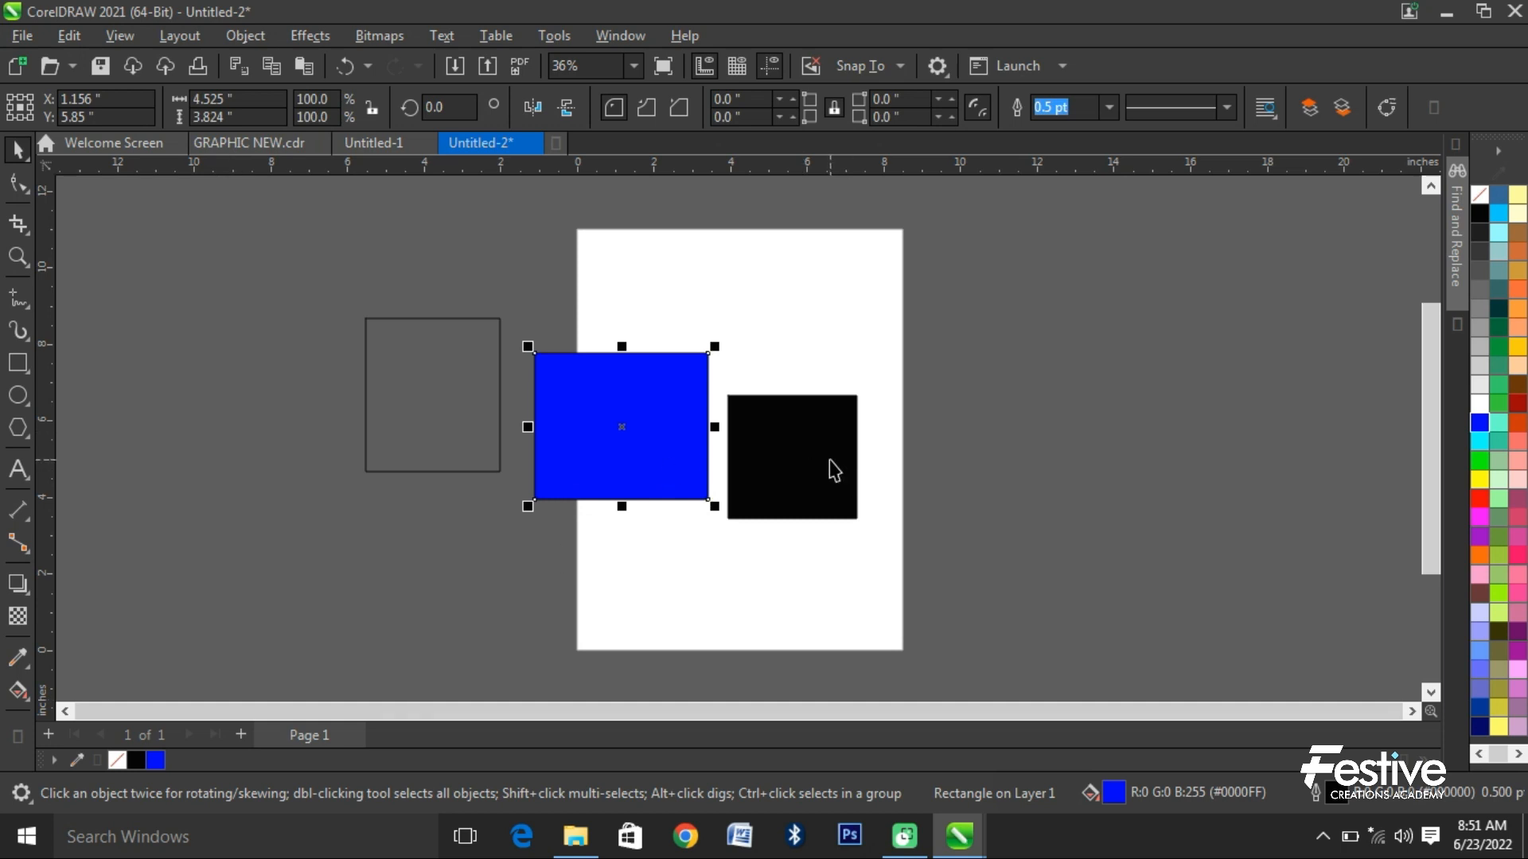
left_click(366, 438)
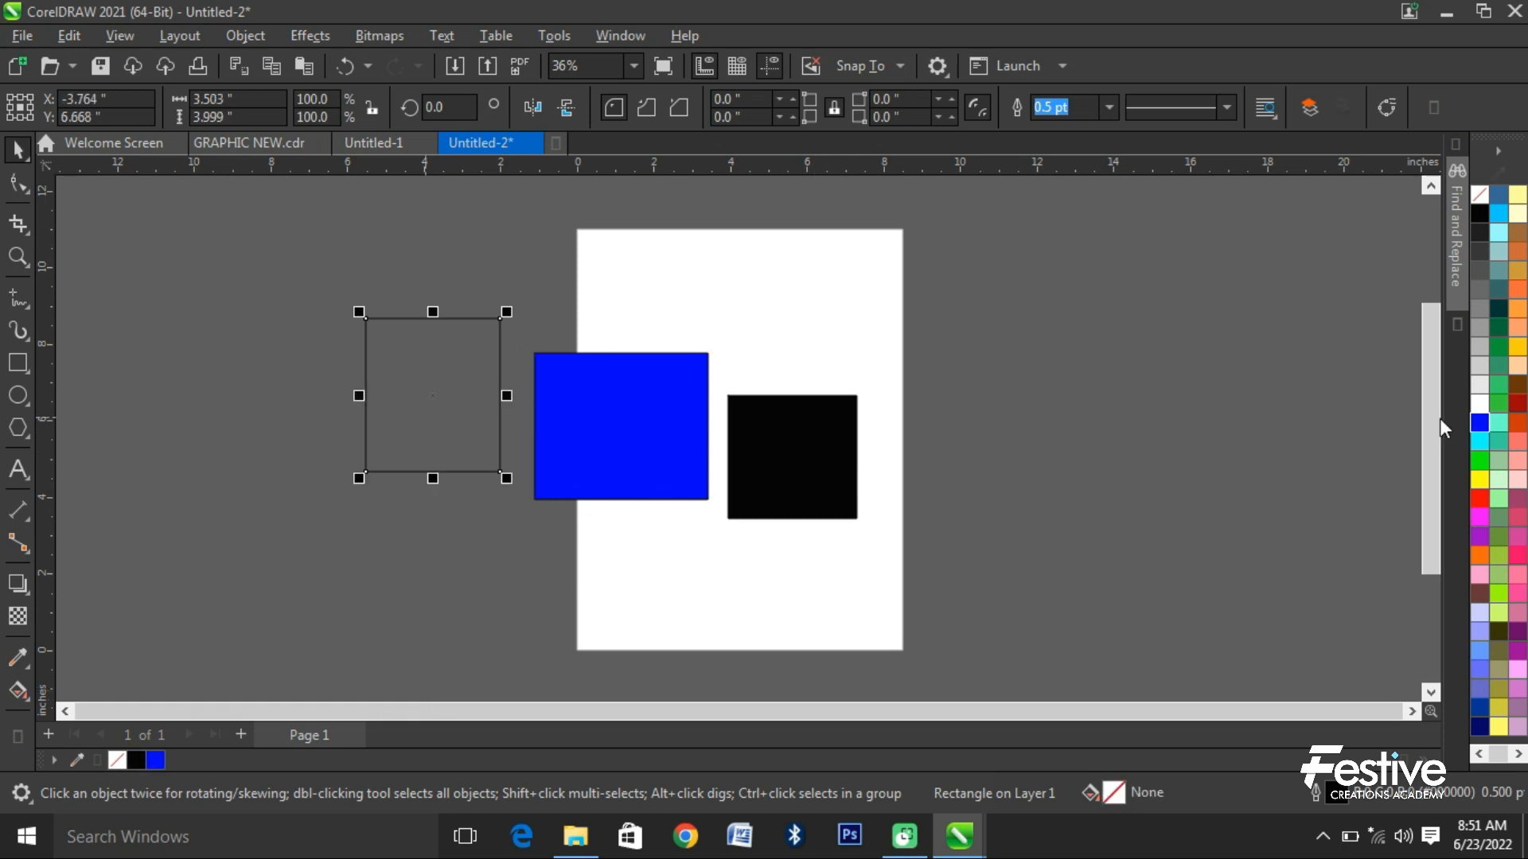
left_click(1479, 478)
left_click(404, 480)
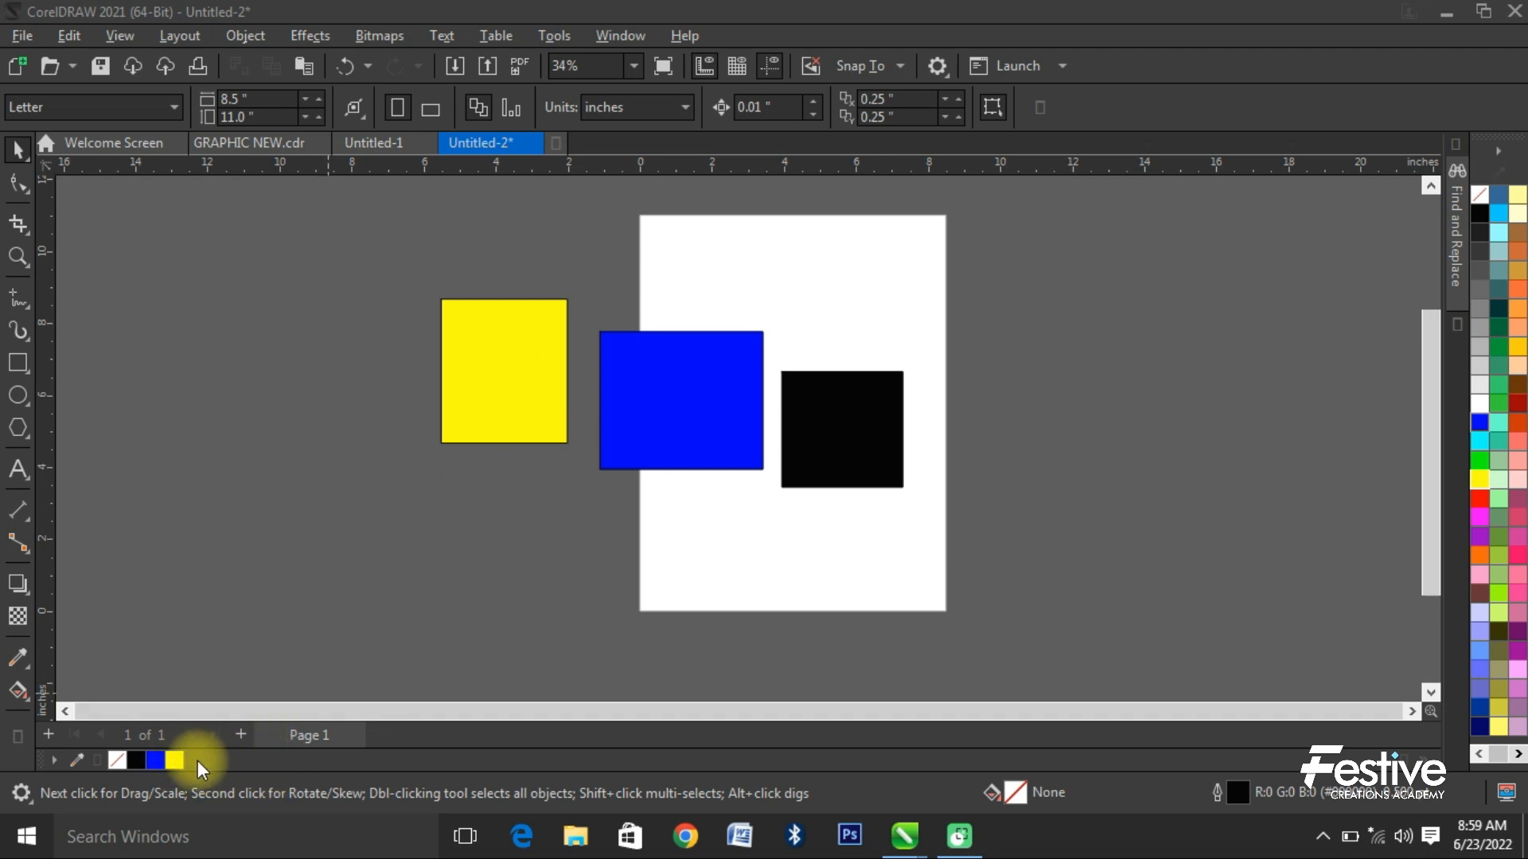
- Try rotating the yellow rectangle by 45 degrees and undo the rotation
left_click(530, 415)
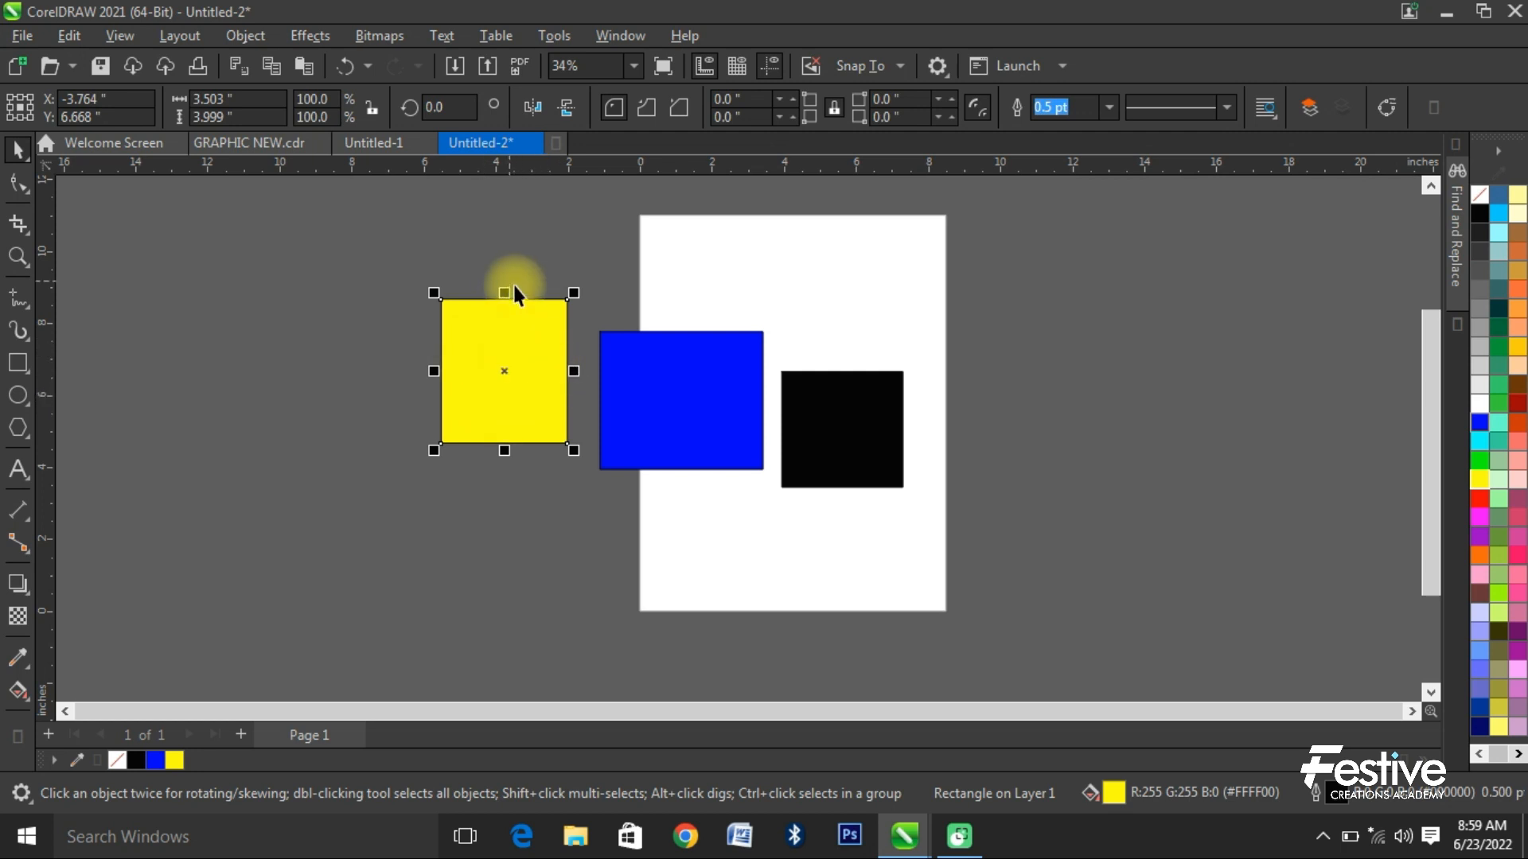
scroll(514, 294, "up", 5)
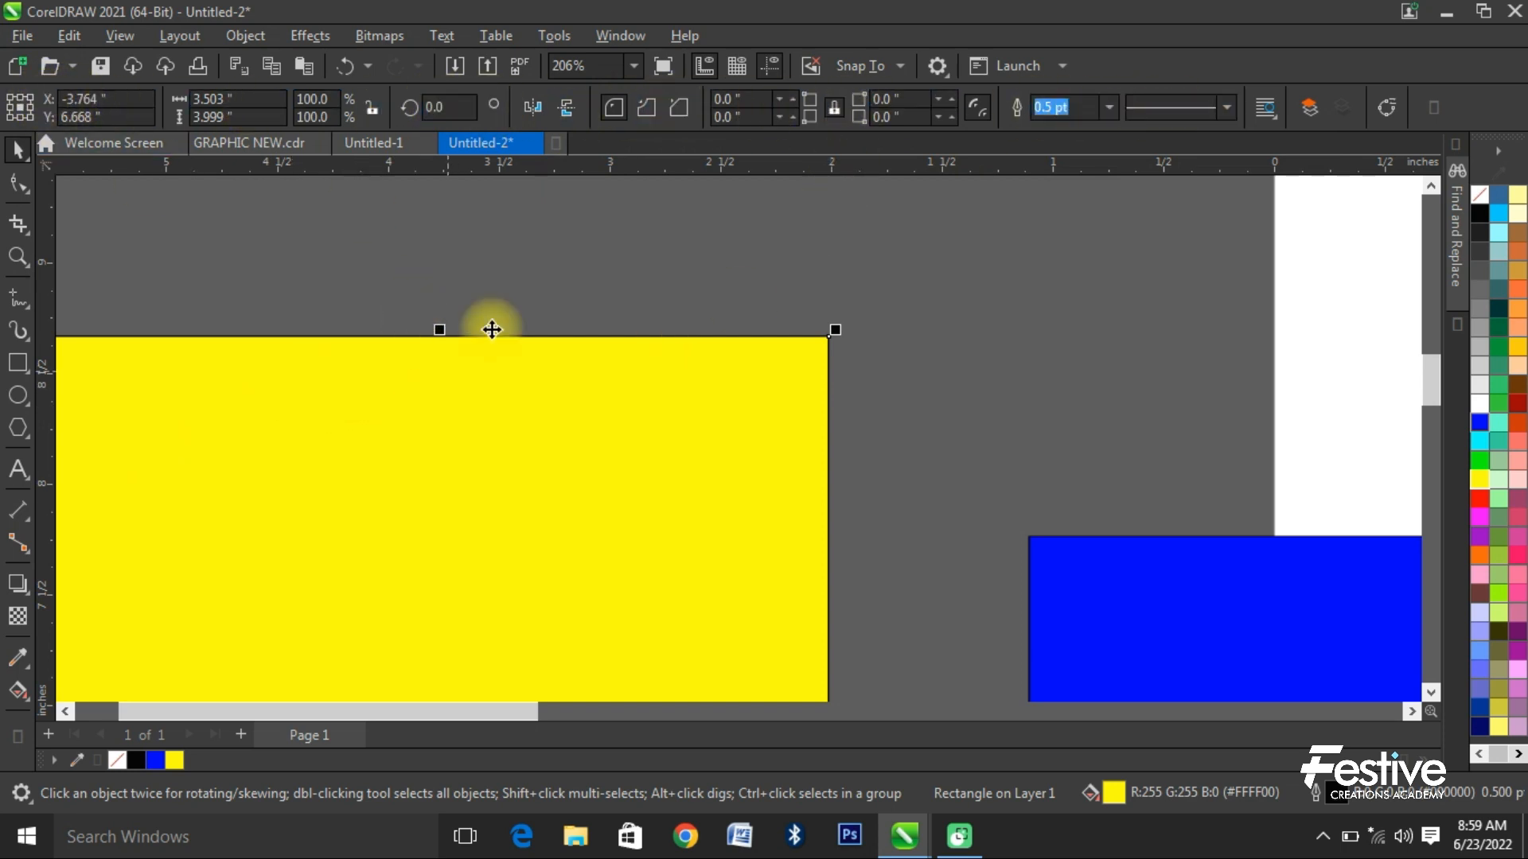
left_click(429, 105)
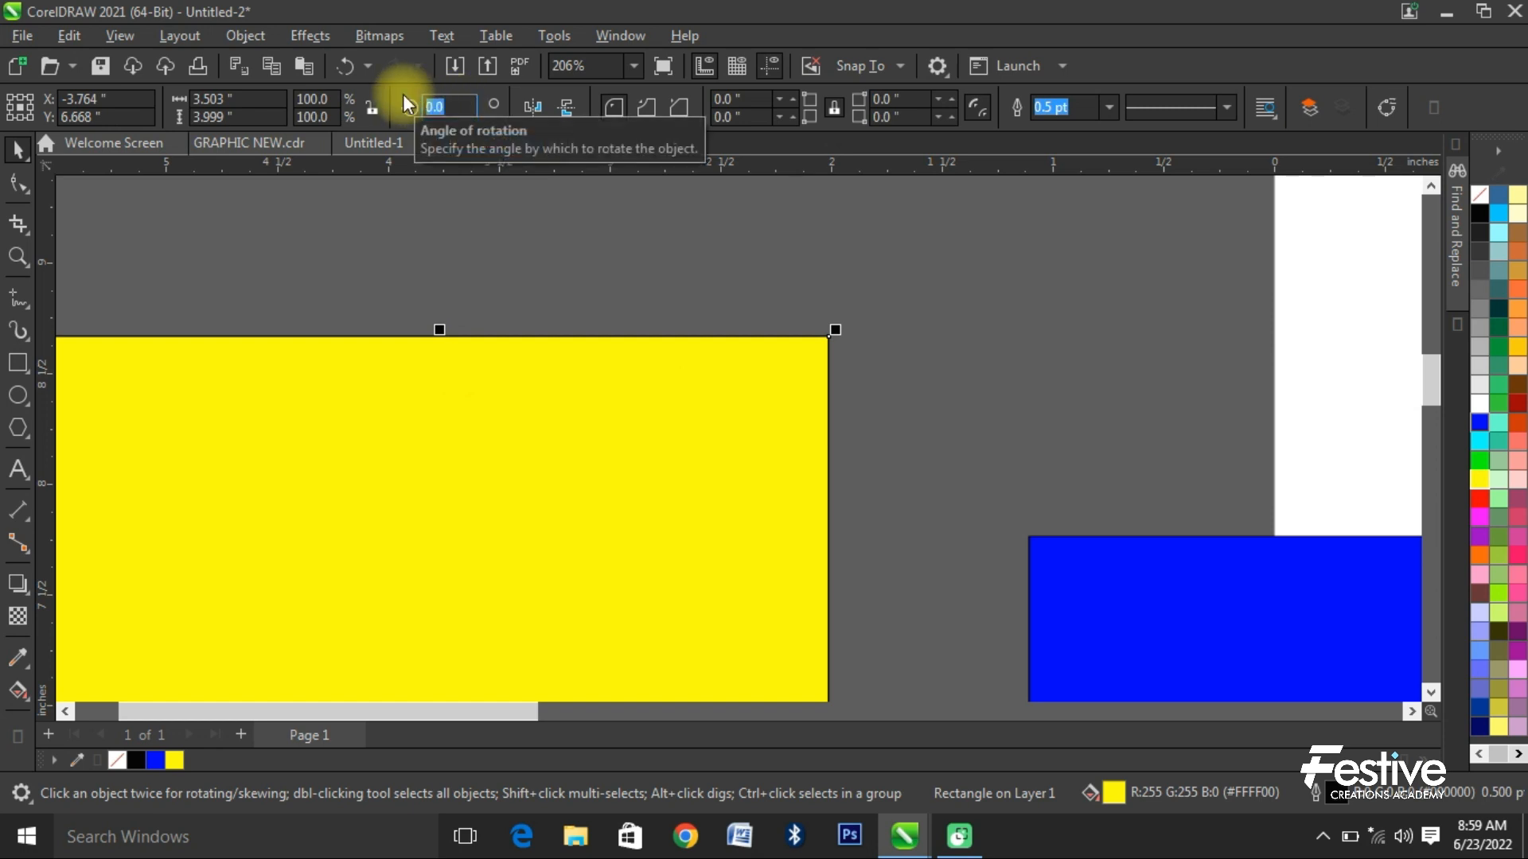
type("45")
key("Return")
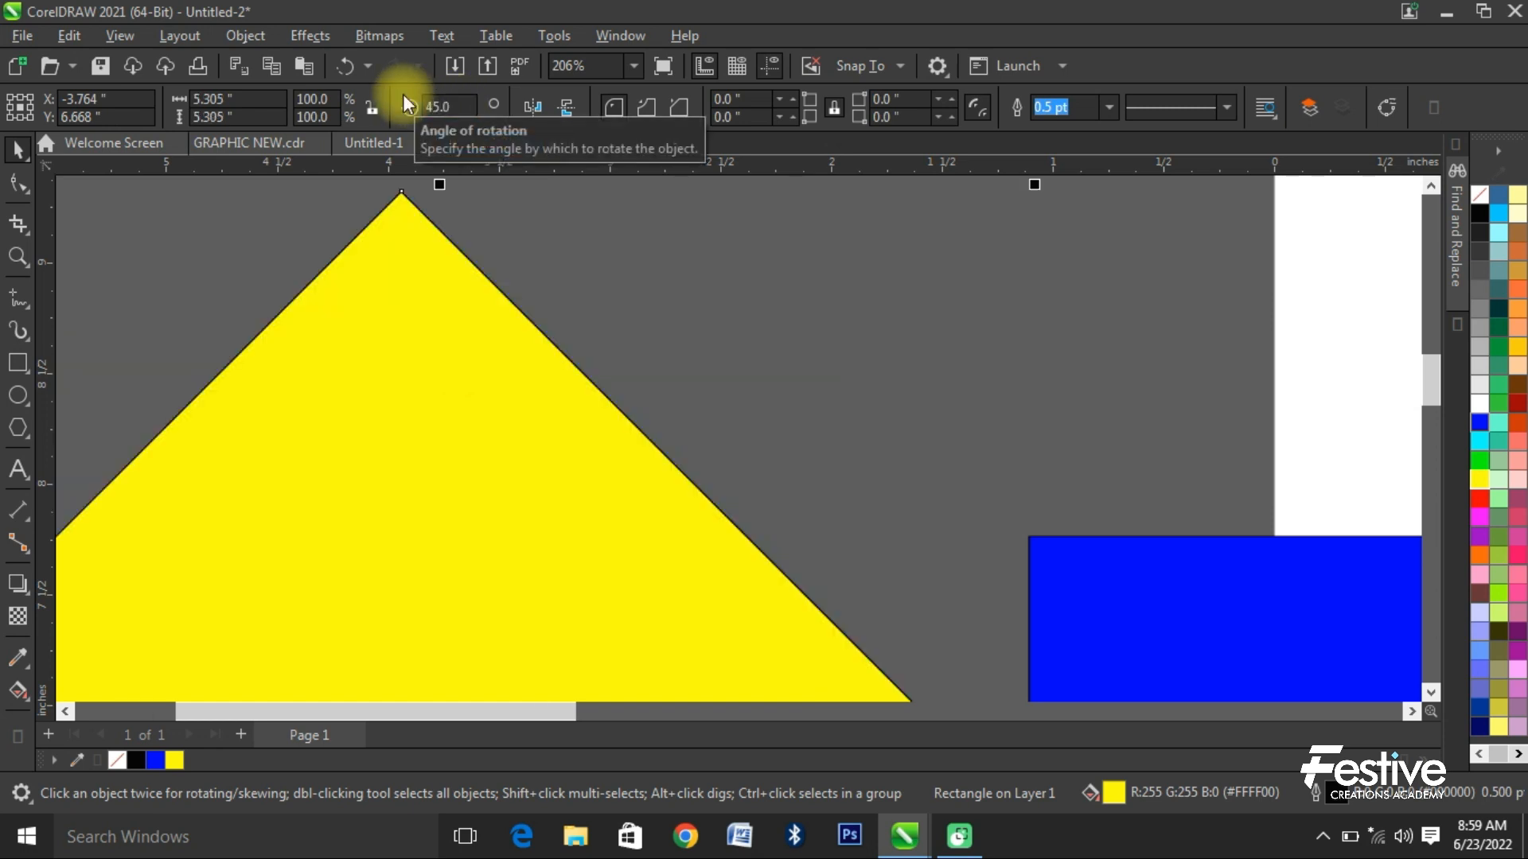
scroll(481, 319, "down", 3)
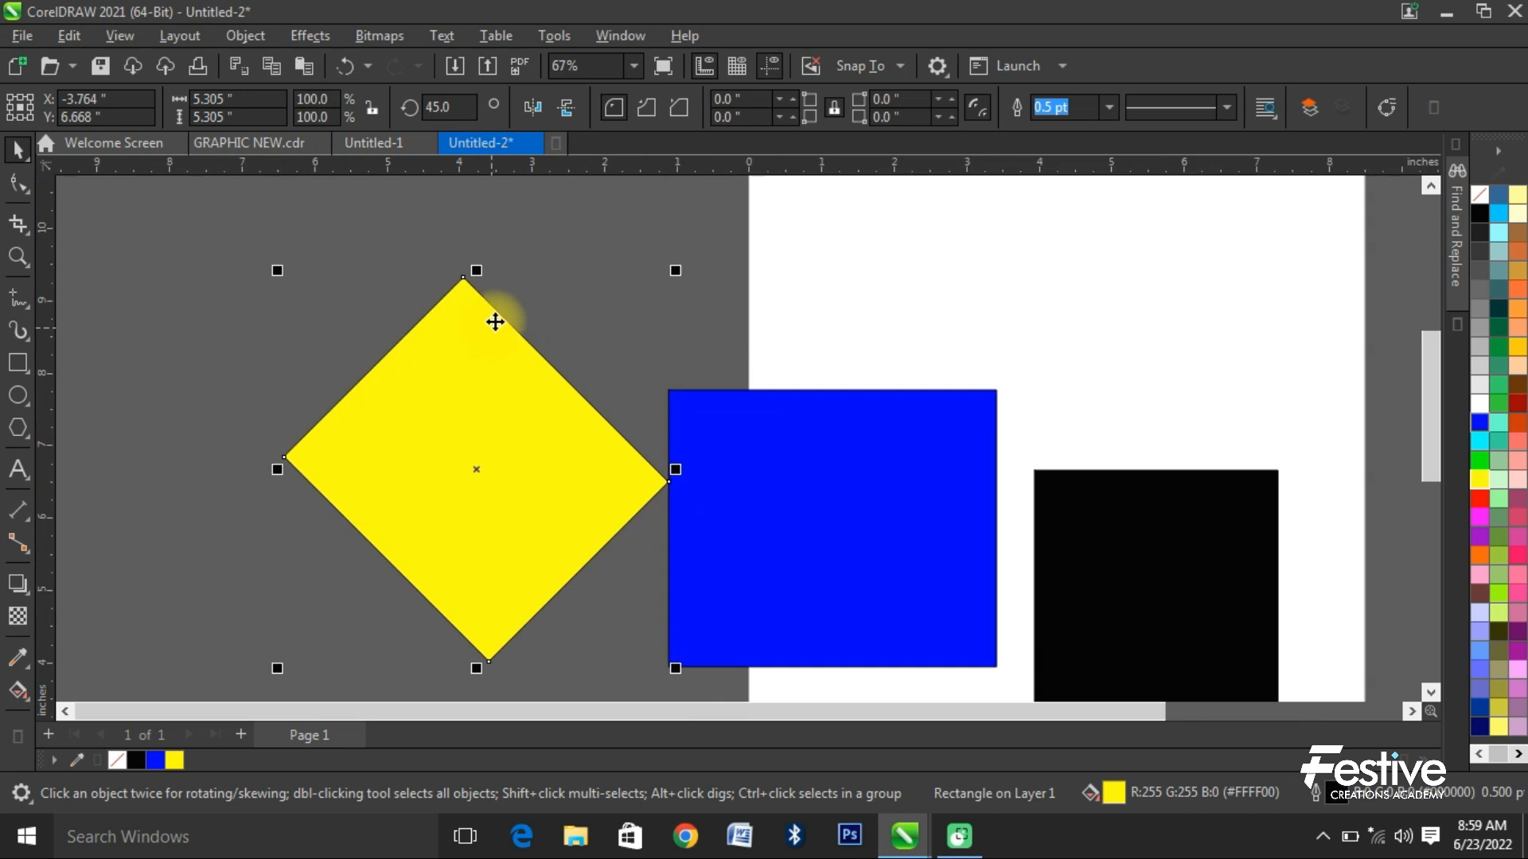
key("ctrl+z")
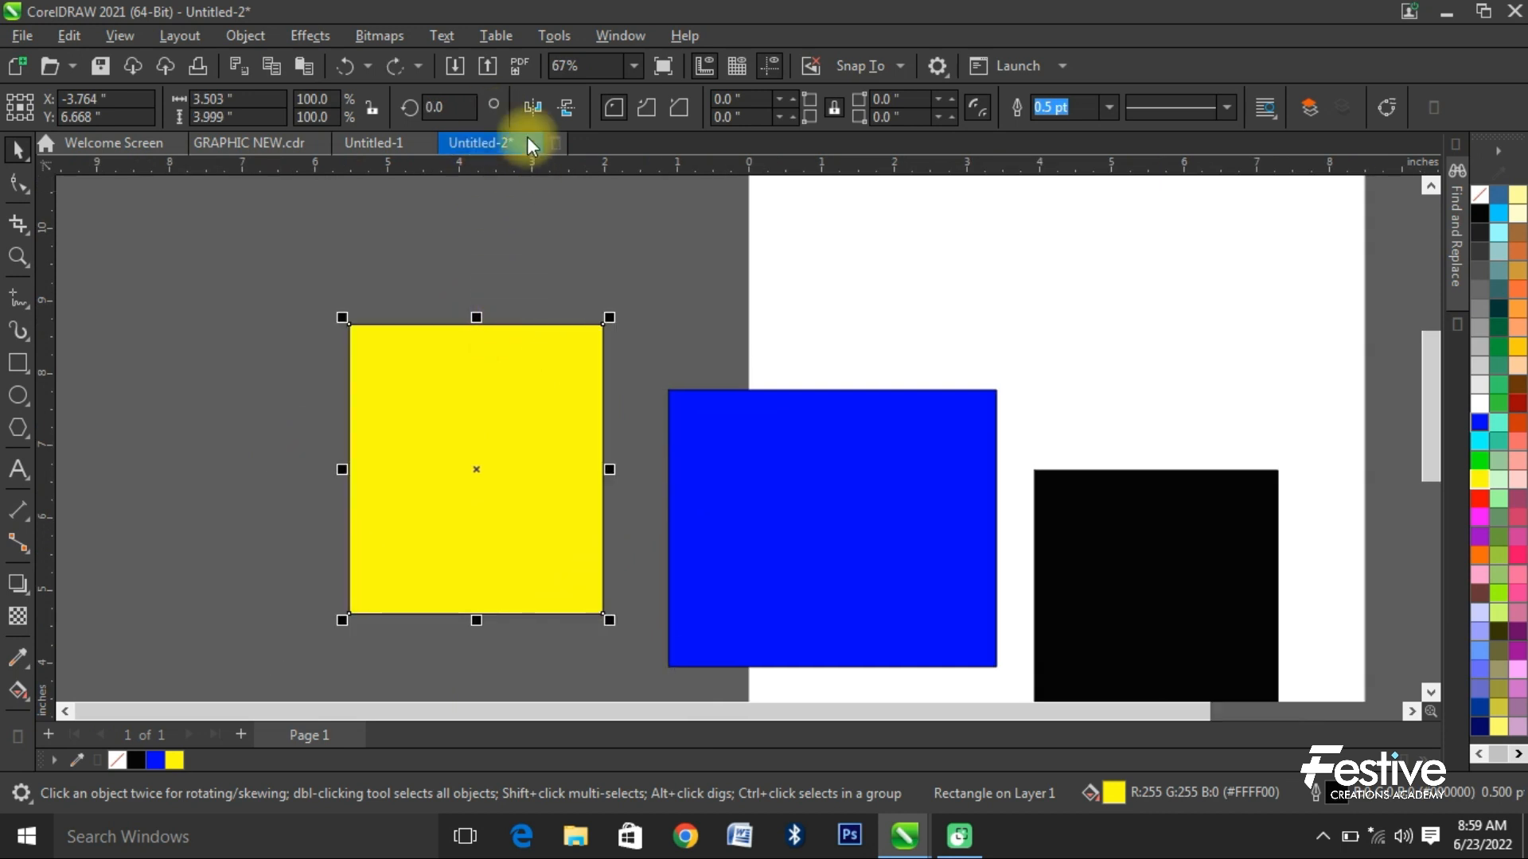
- Set the yellow rectangle's outline width to 4.0 pt and deselect it
scroll(543, 298, "up", 3)
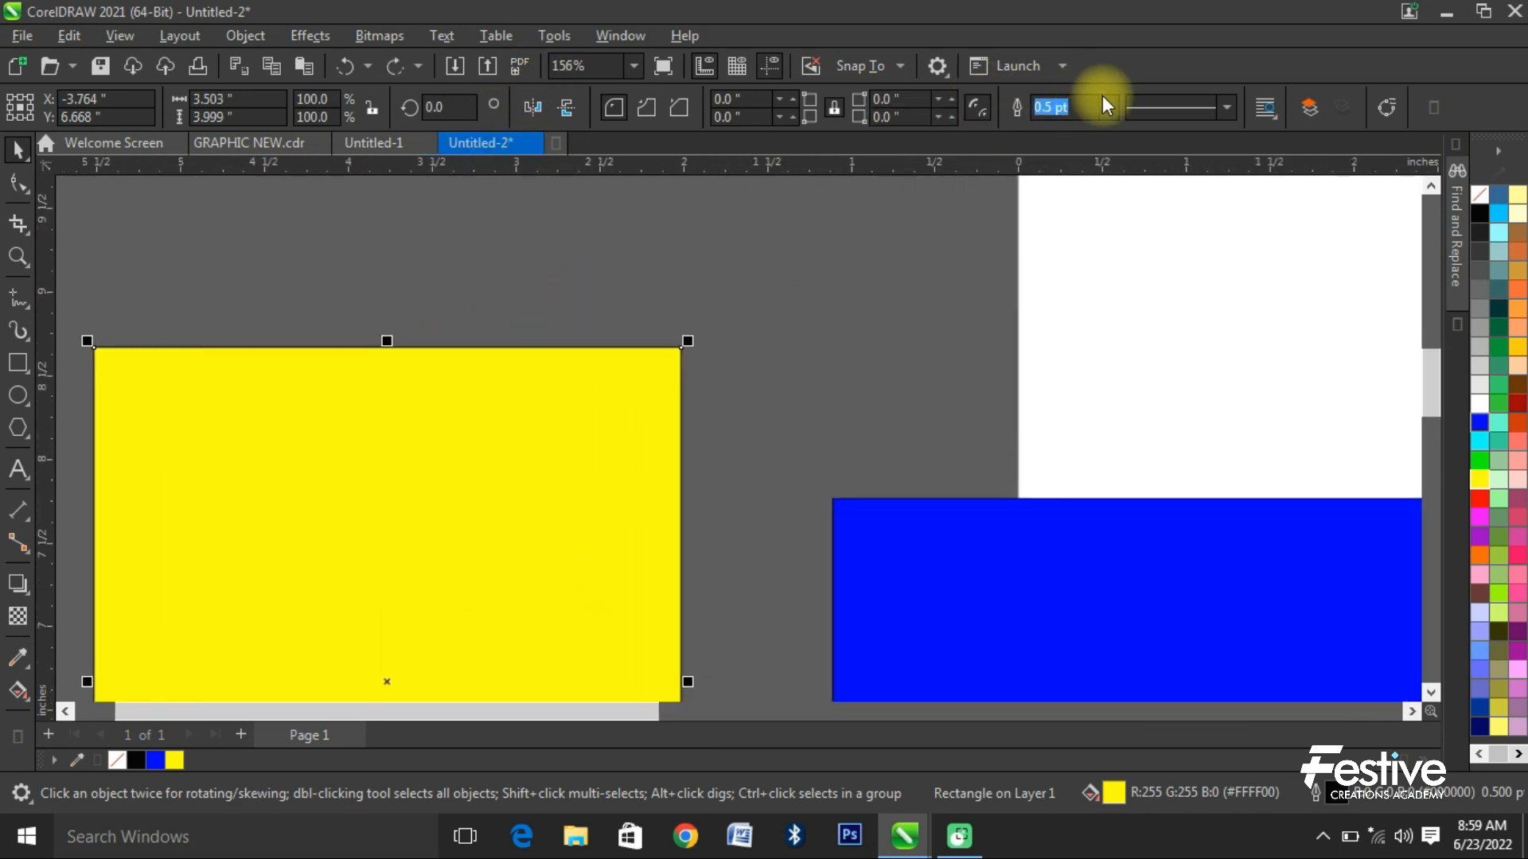
left_click(1106, 106)
left_click(1068, 268)
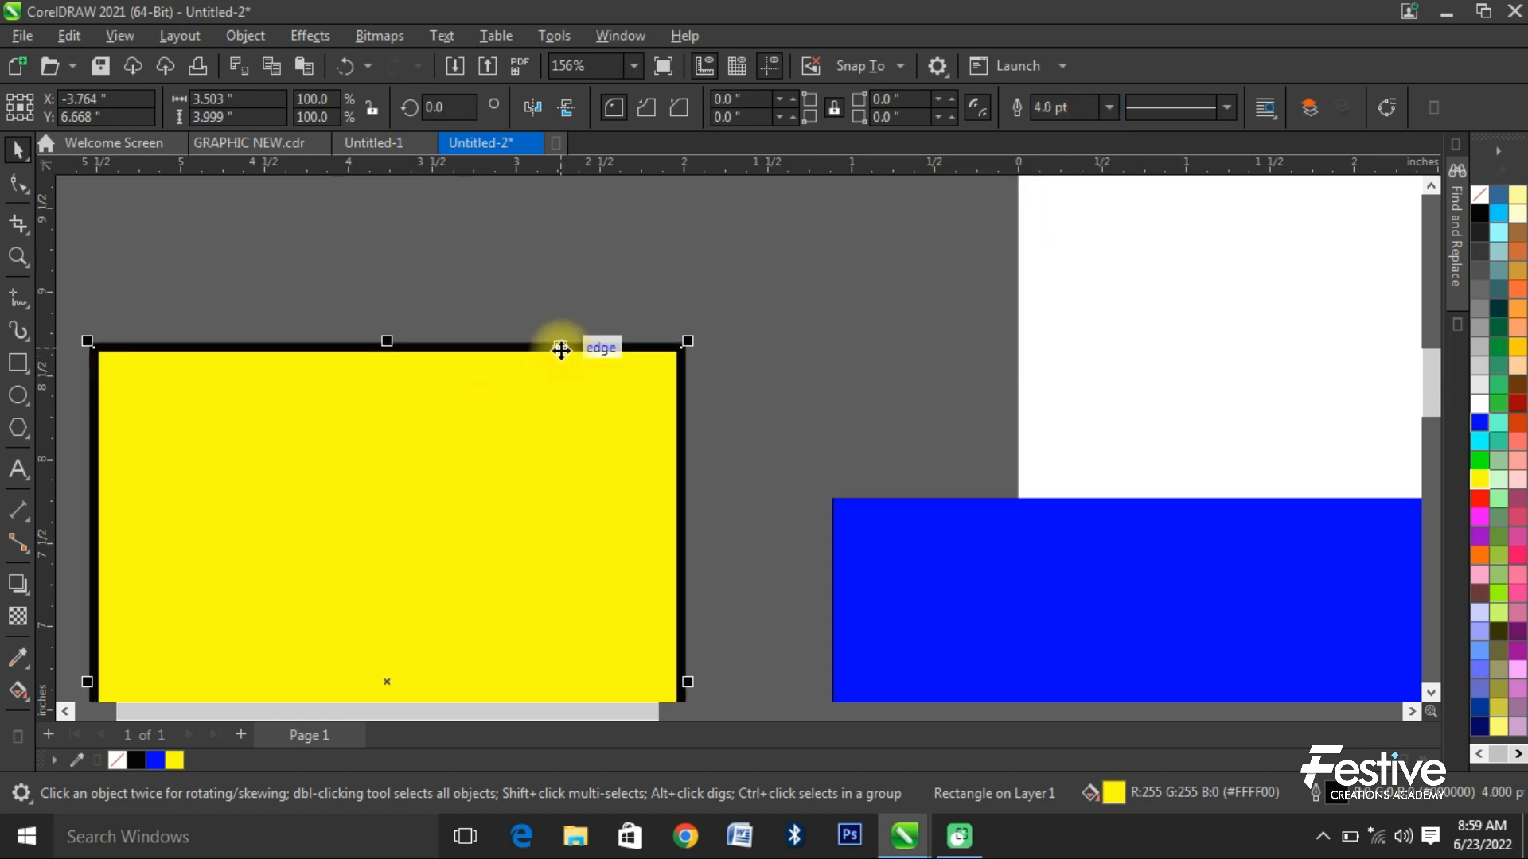
scroll(605, 370, "down", 4)
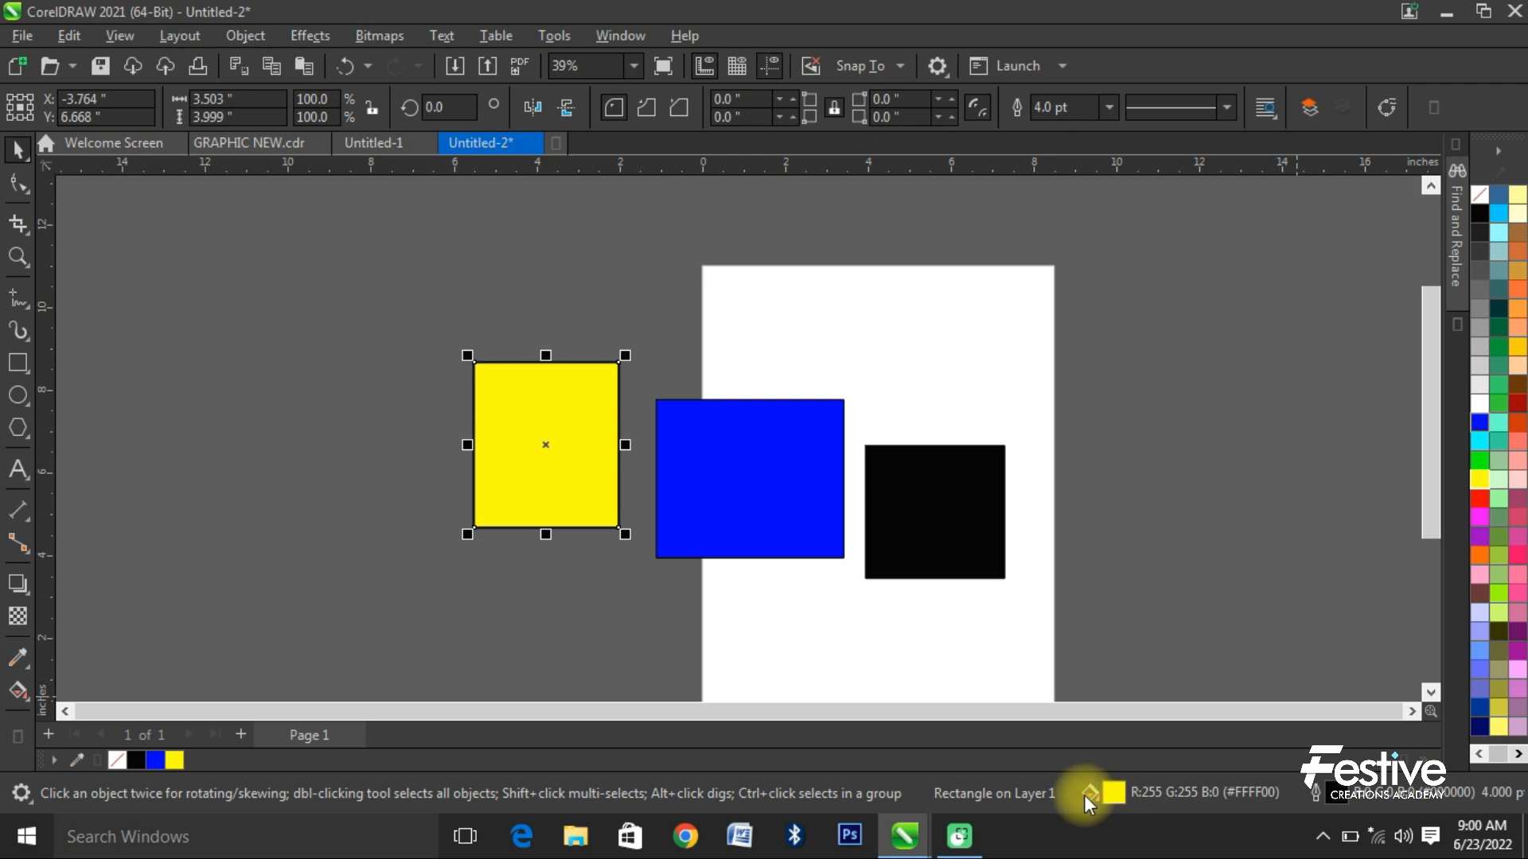
left_click(1071, 413)
scroll(1072, 412, "down", 1)
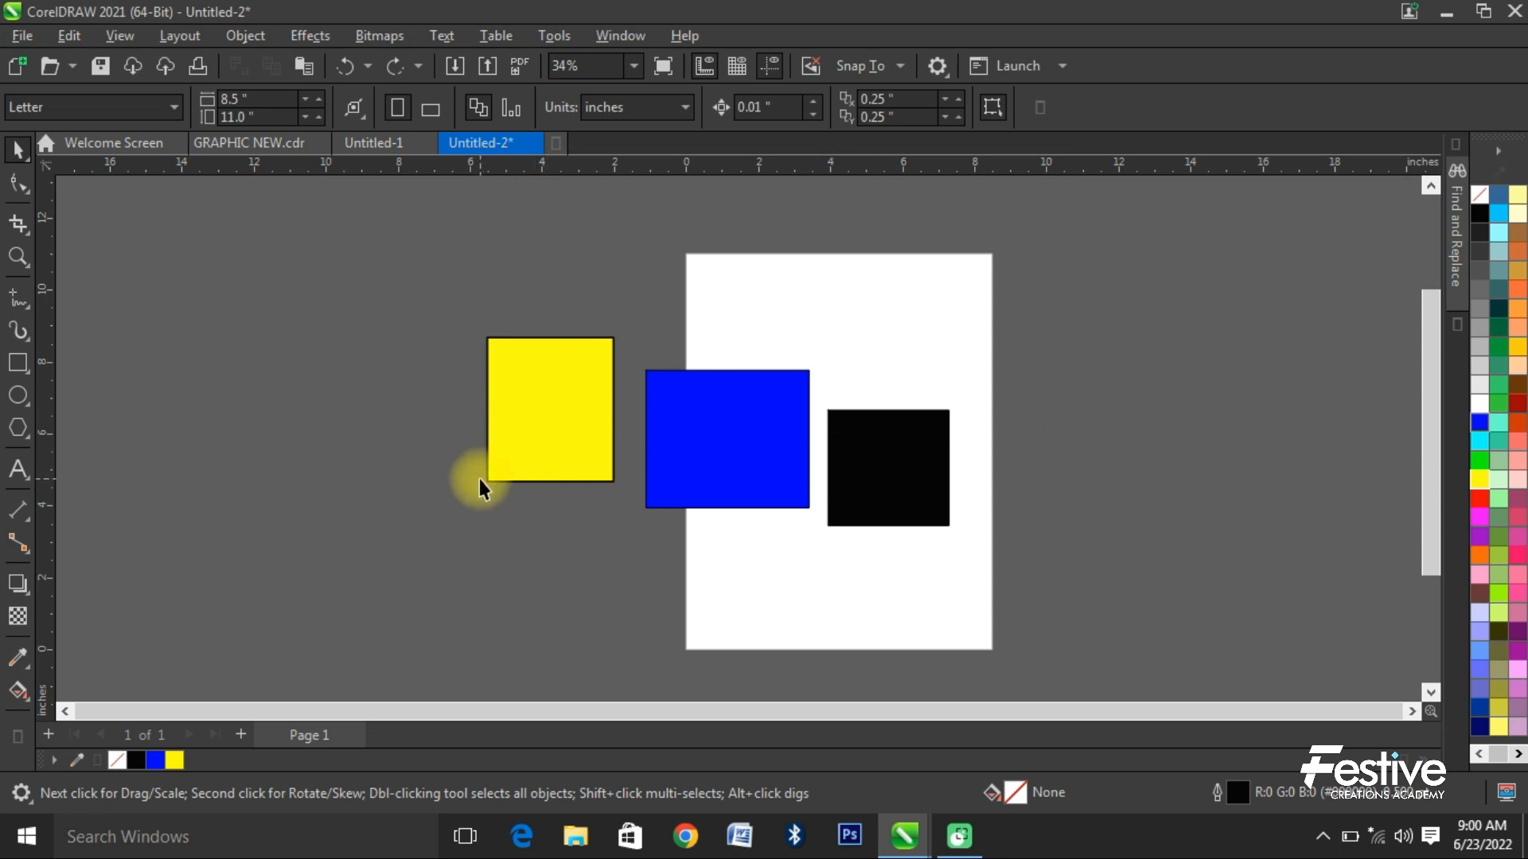
- Delete the three rectangles and close the documents Untitled-2, without saving it, and Untitled-1
left_click_drag(541, 380, 1040, 568)
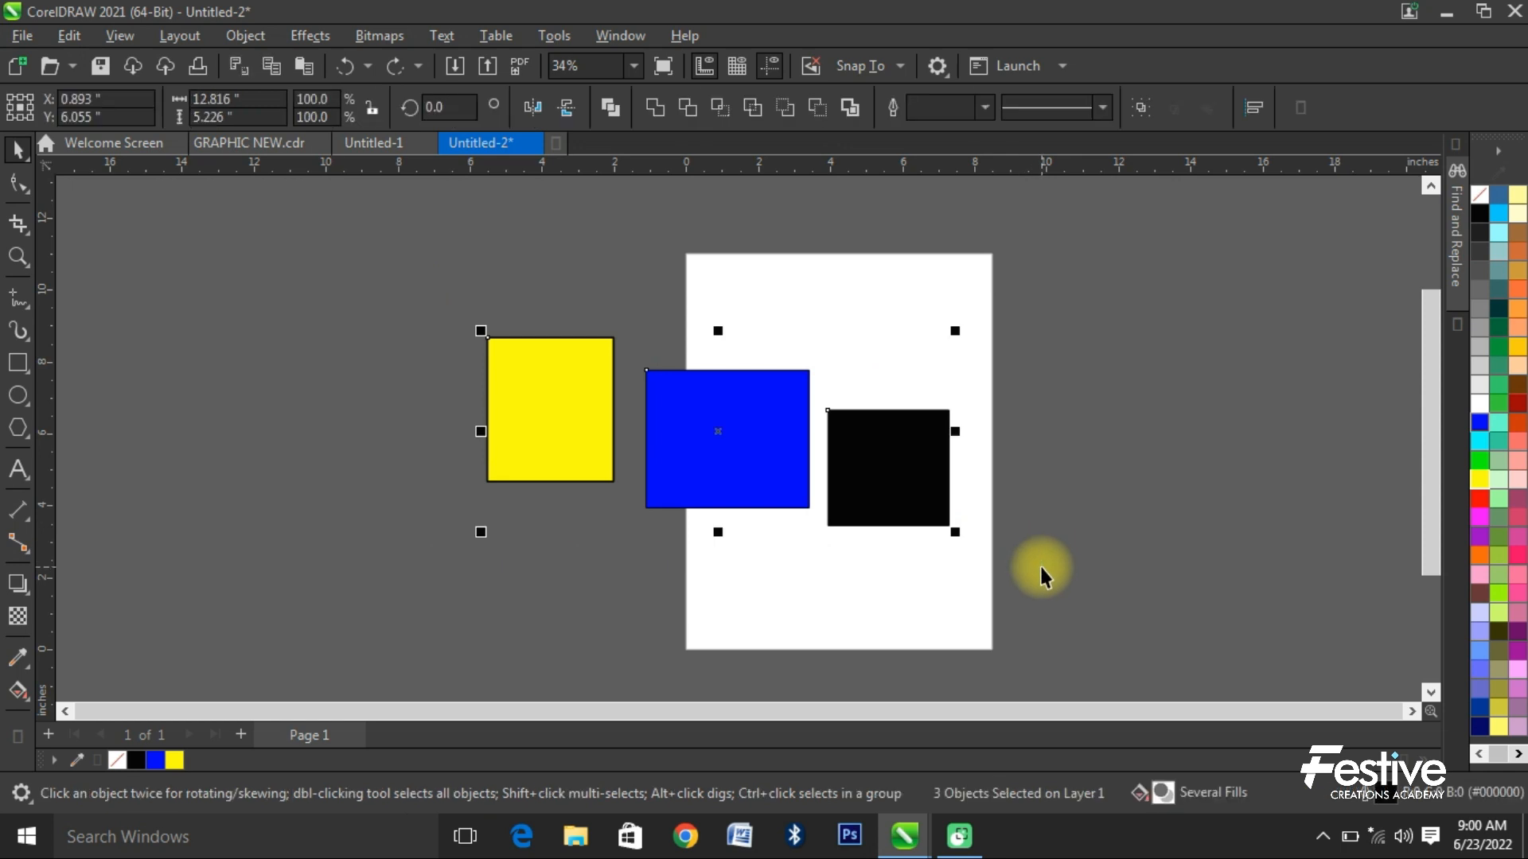
key("Delete")
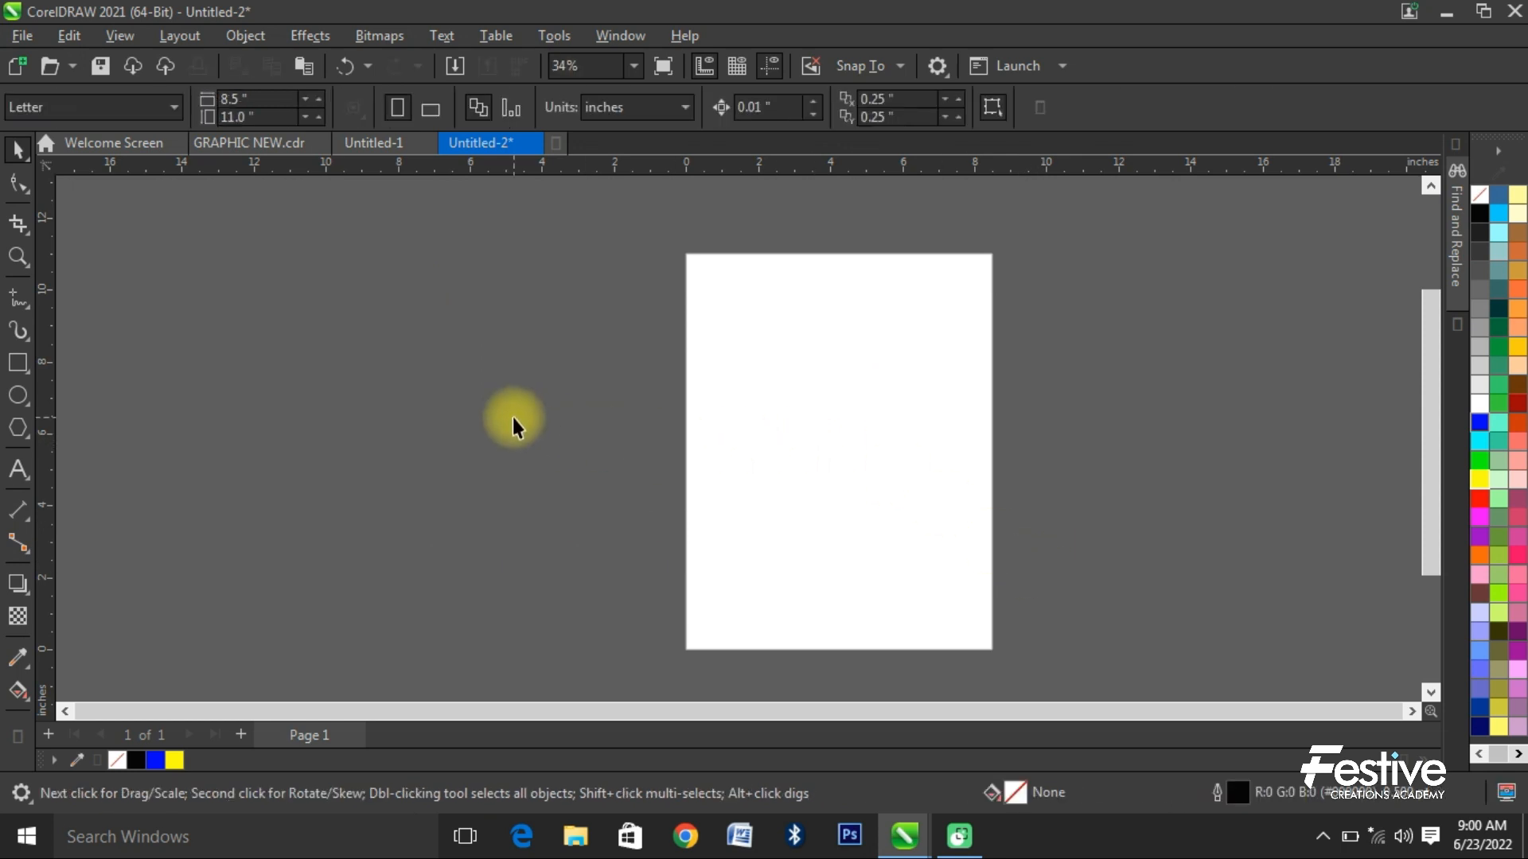
left_click(533, 143)
left_click(744, 475)
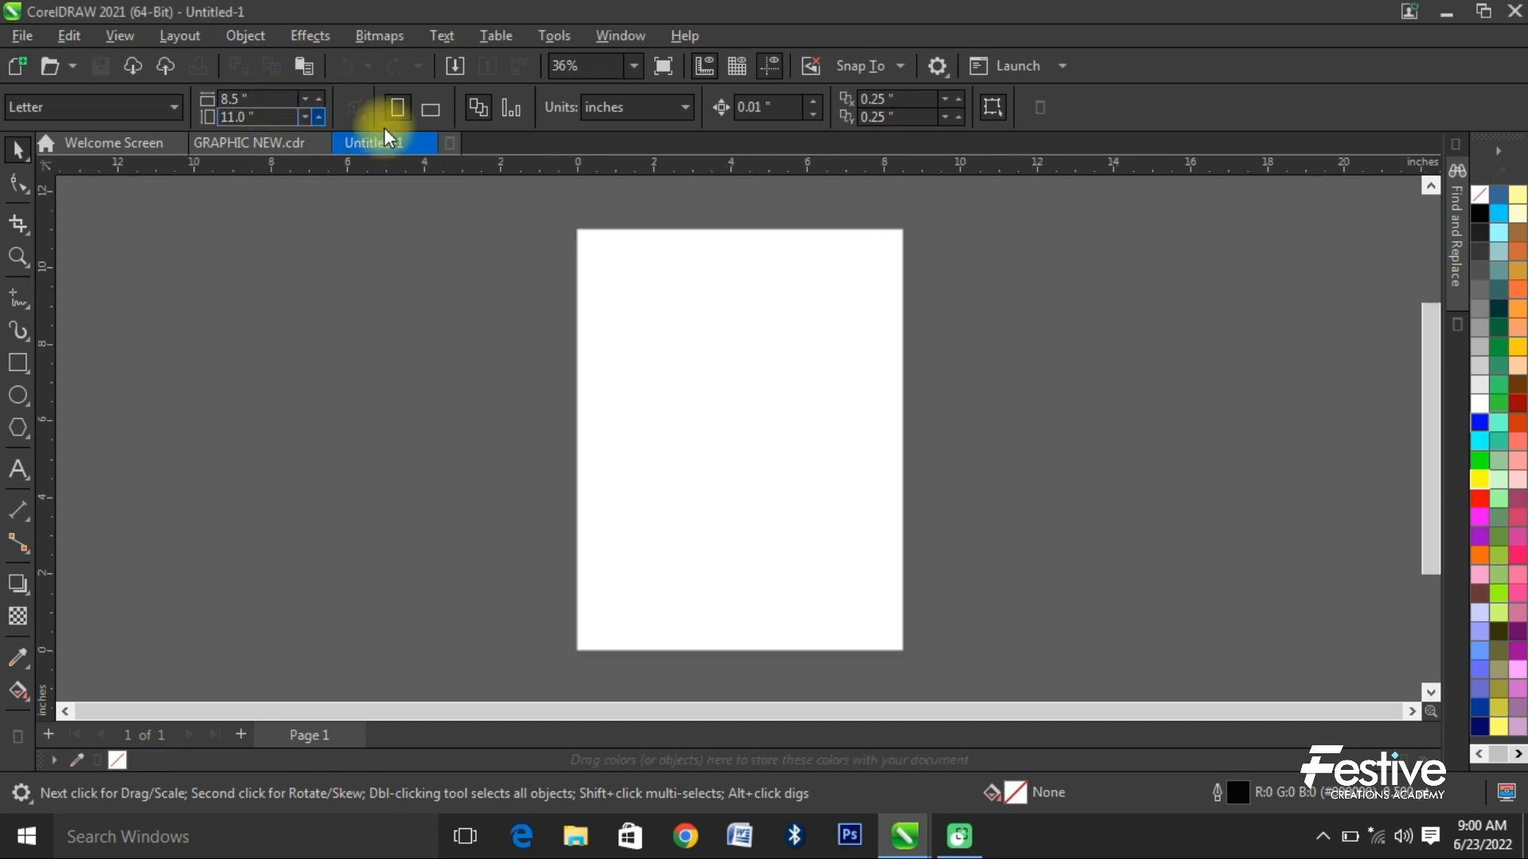
left_click(450, 143)
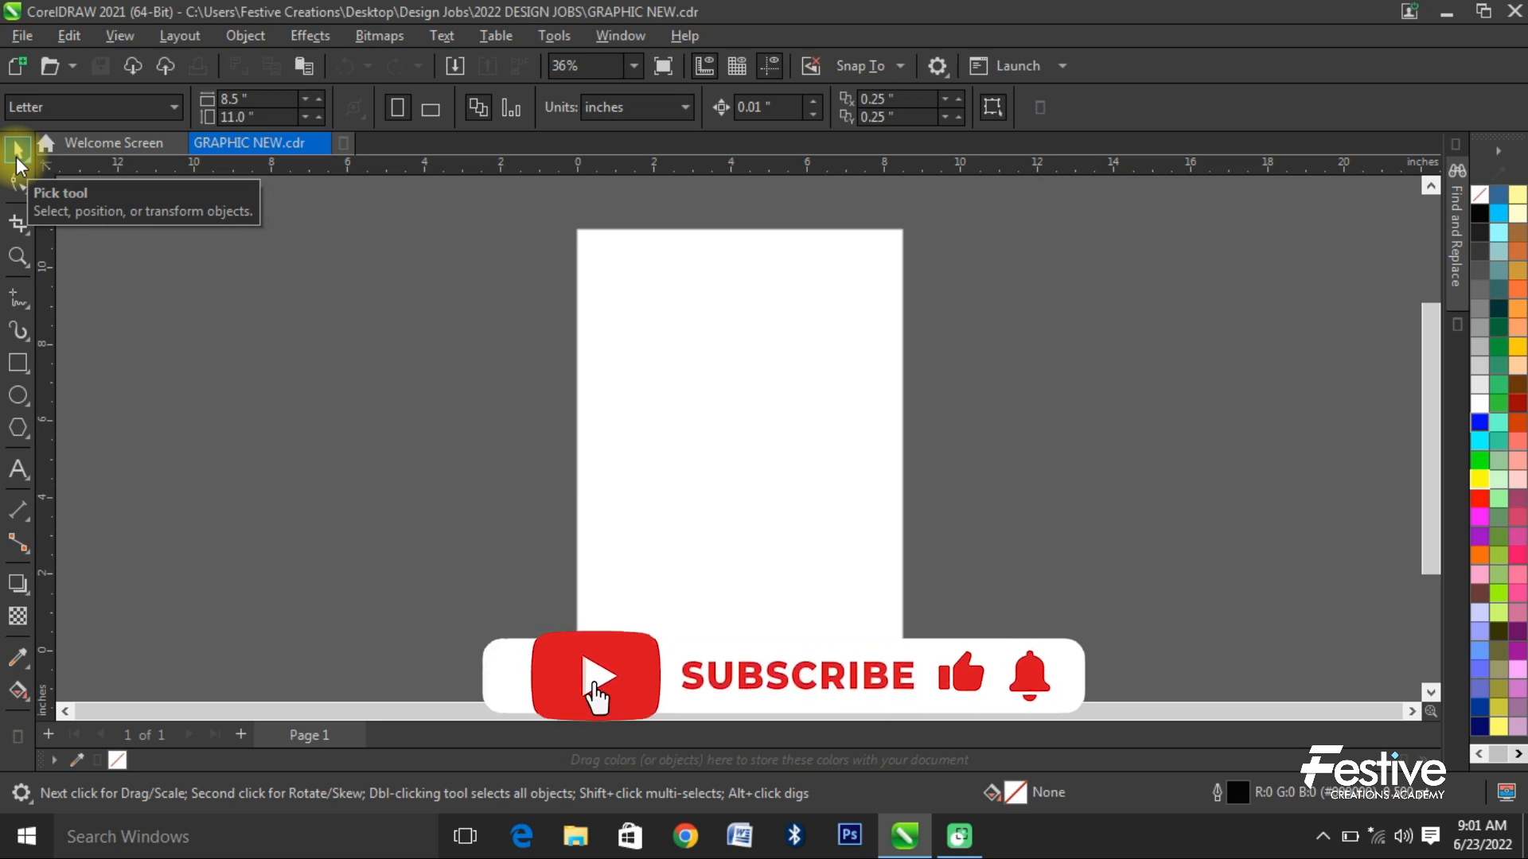
- Draw three descending rectangles from the page's left edge across it, about 3.2 × 4.0, 2.6 × 3.4 and 1.6 × 2.7 inches
left_click(15, 364)
left_click_drag(505, 303, 629, 457)
mouse_move(666, 352)
left_mouse_down()
mouse_move(766, 483)
mouse_move(857, 547)
left_mouse_up()
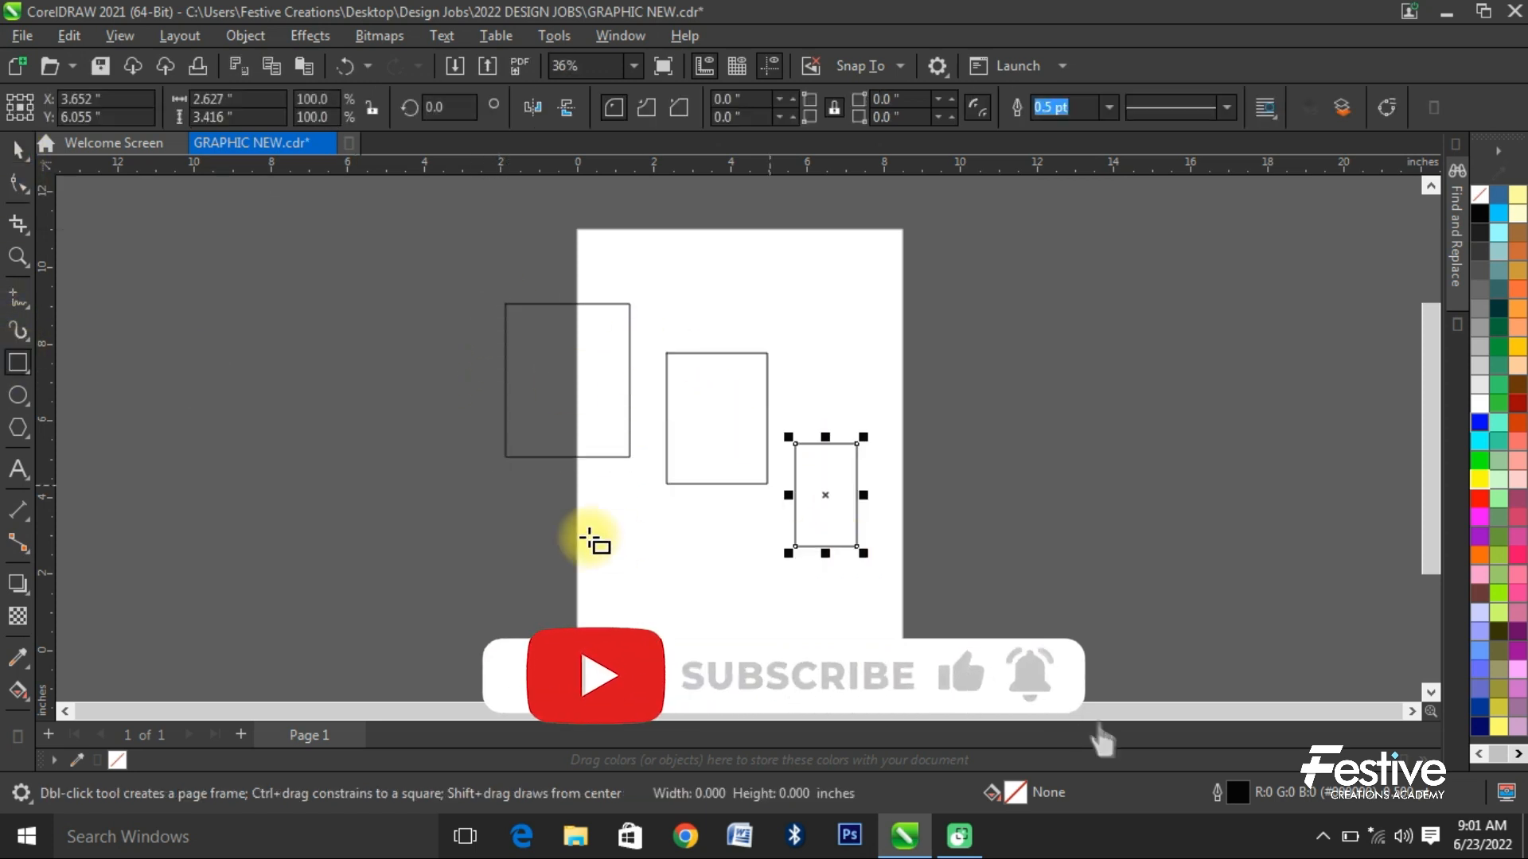
- Draw an ellipse about 2.7 × 2.7 inches and a five-sided polygon about 7.1 × 7.3 inches beside the page's left edge
left_click(17, 396)
mouse_move(371, 344)
left_mouse_down()
mouse_move(539, 538)
mouse_move(609, 576)
left_mouse_up()
left_click(22, 430)
- Scale the pentagon down to about 3.0 × 3.0 inches and move it just outside the page, below the circle
left_click(17, 151)
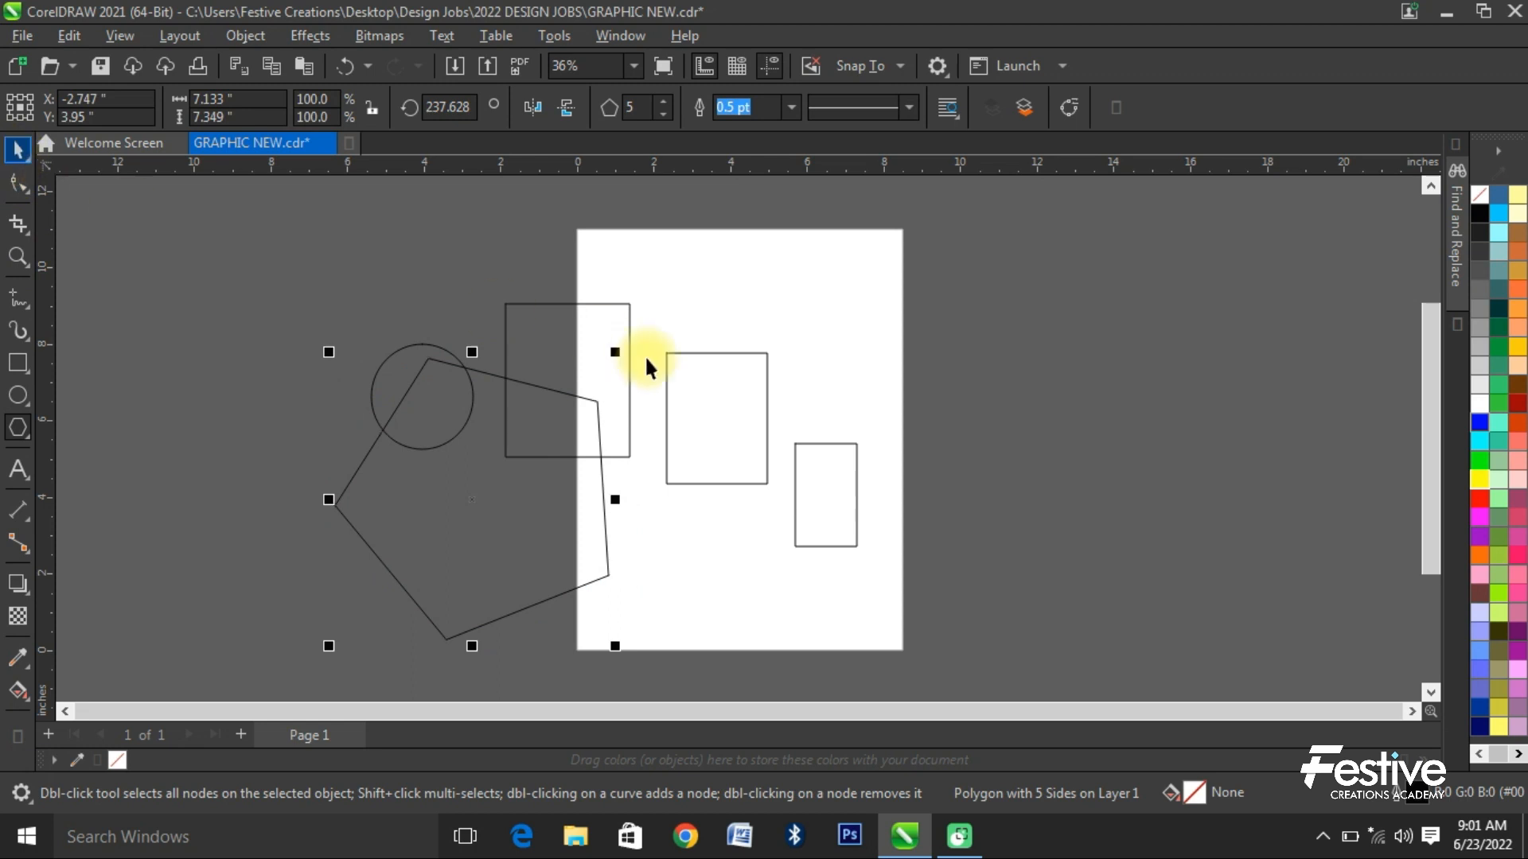
left_click_drag(617, 349, 467, 522)
left_click_drag(398, 607, 513, 561)
- Fill the pentagon black, the middle rectangle blue, the small one yellow, the large one red and the circle dark red
left_click(1479, 213)
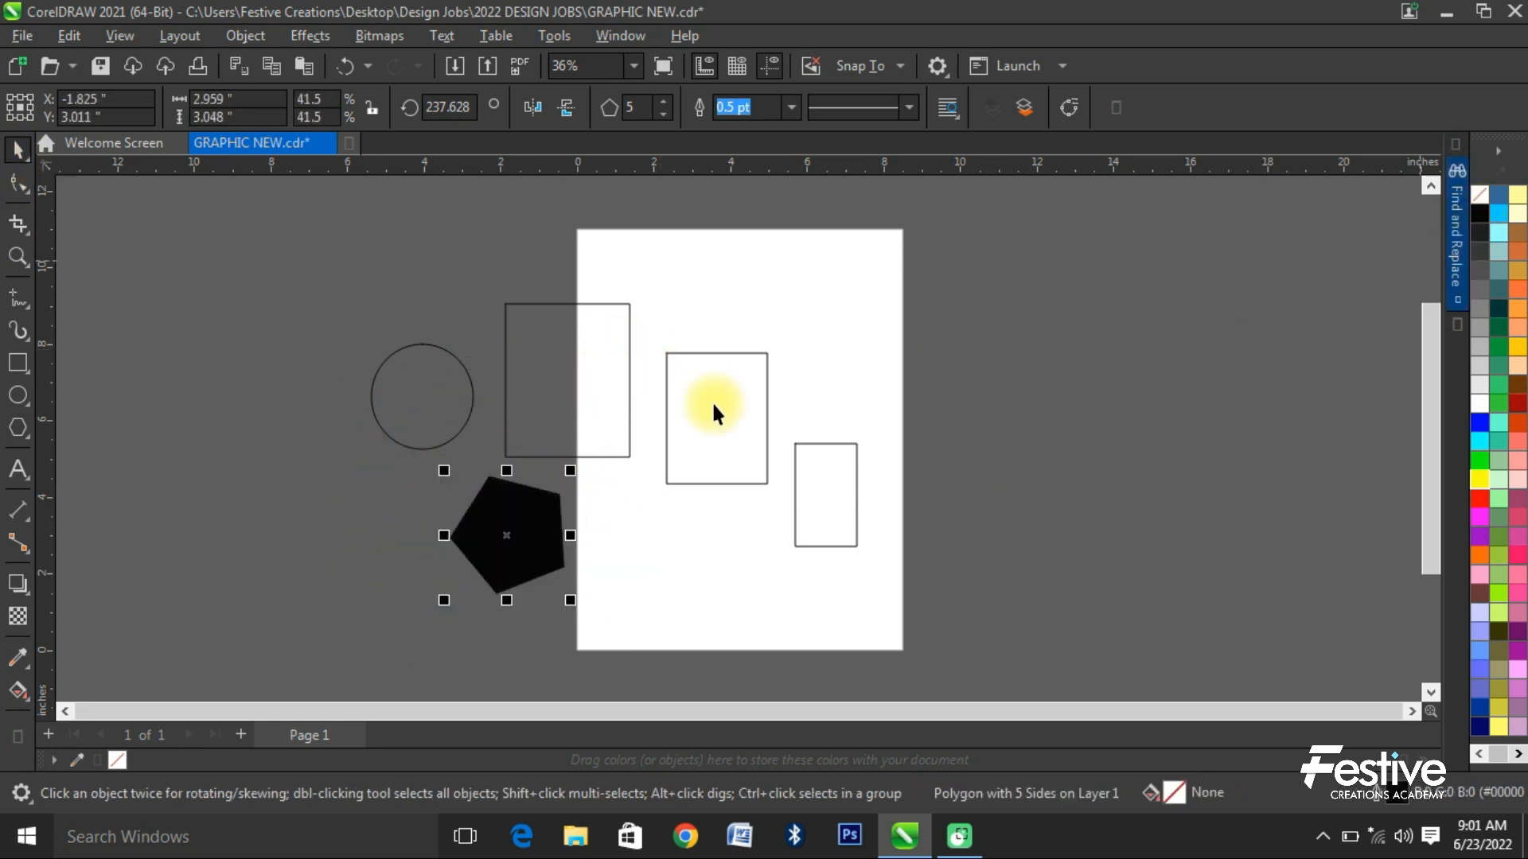
left_click(715, 412)
left_click(1479, 423)
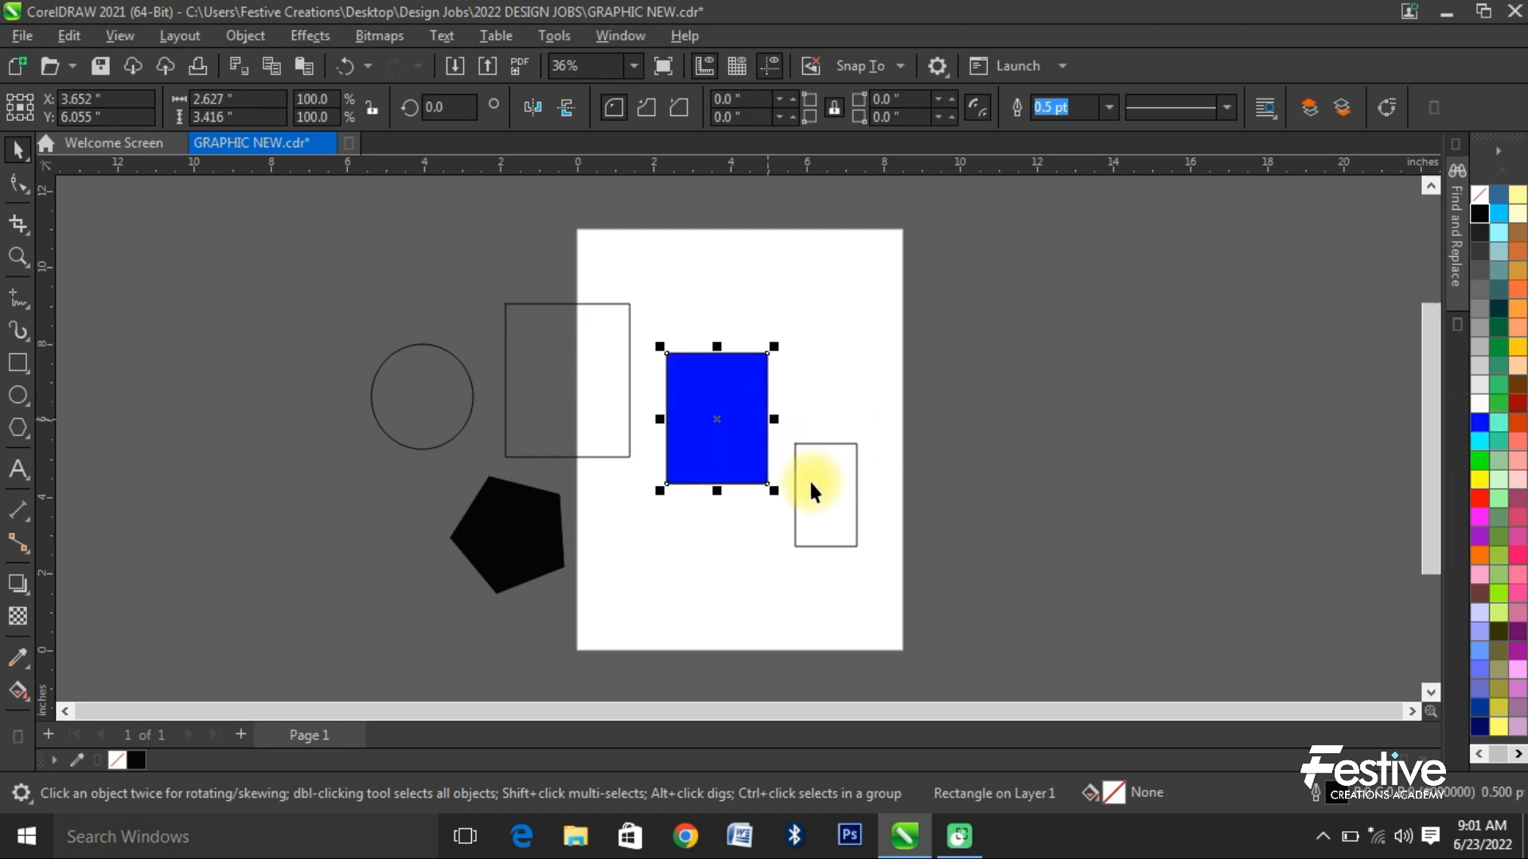
left_click(795, 486)
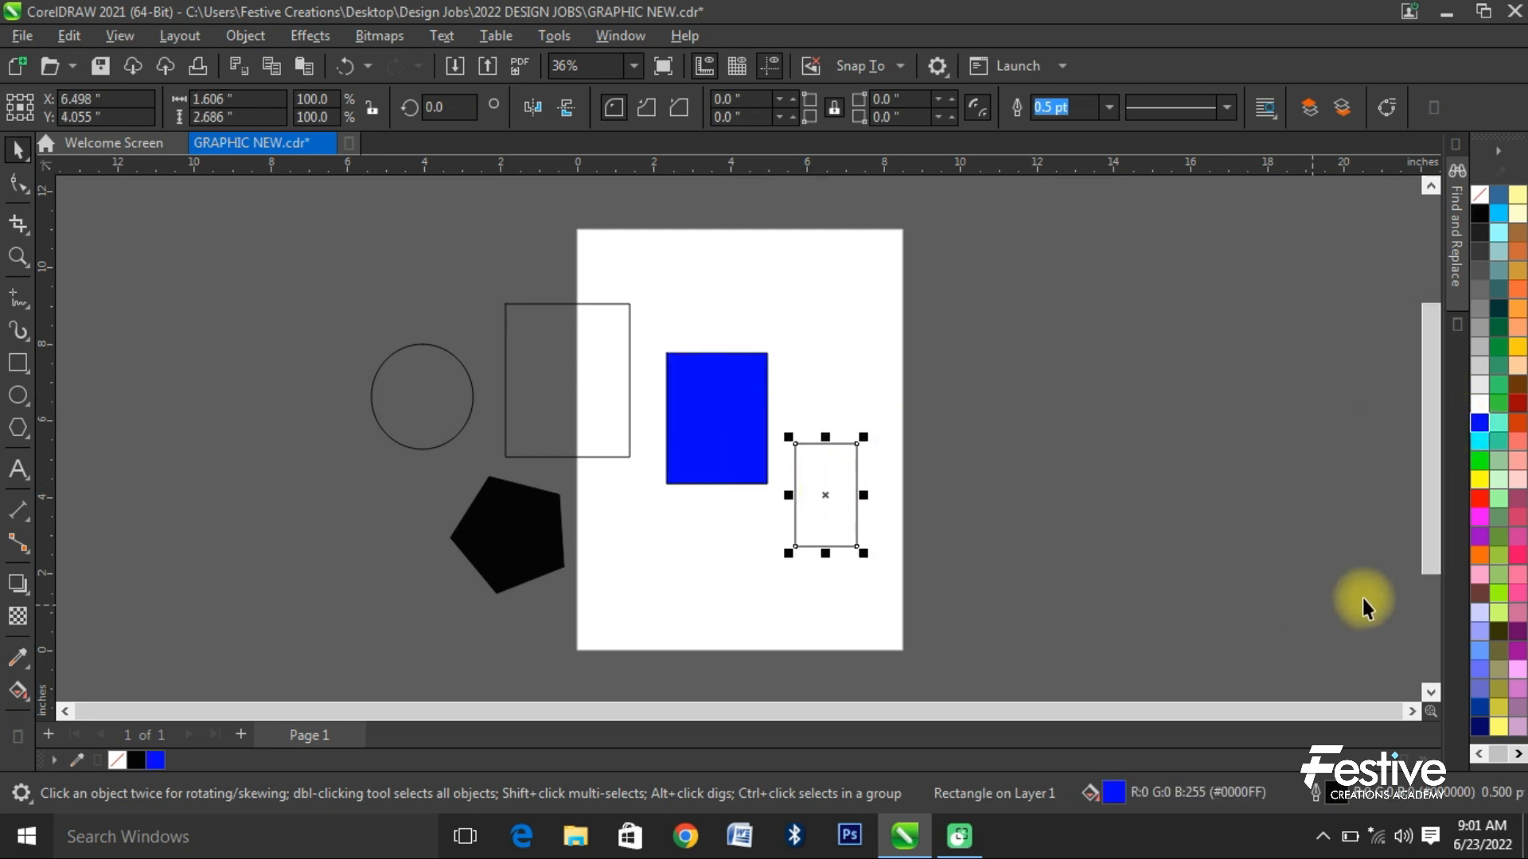
left_click(1478, 480)
left_click(505, 441)
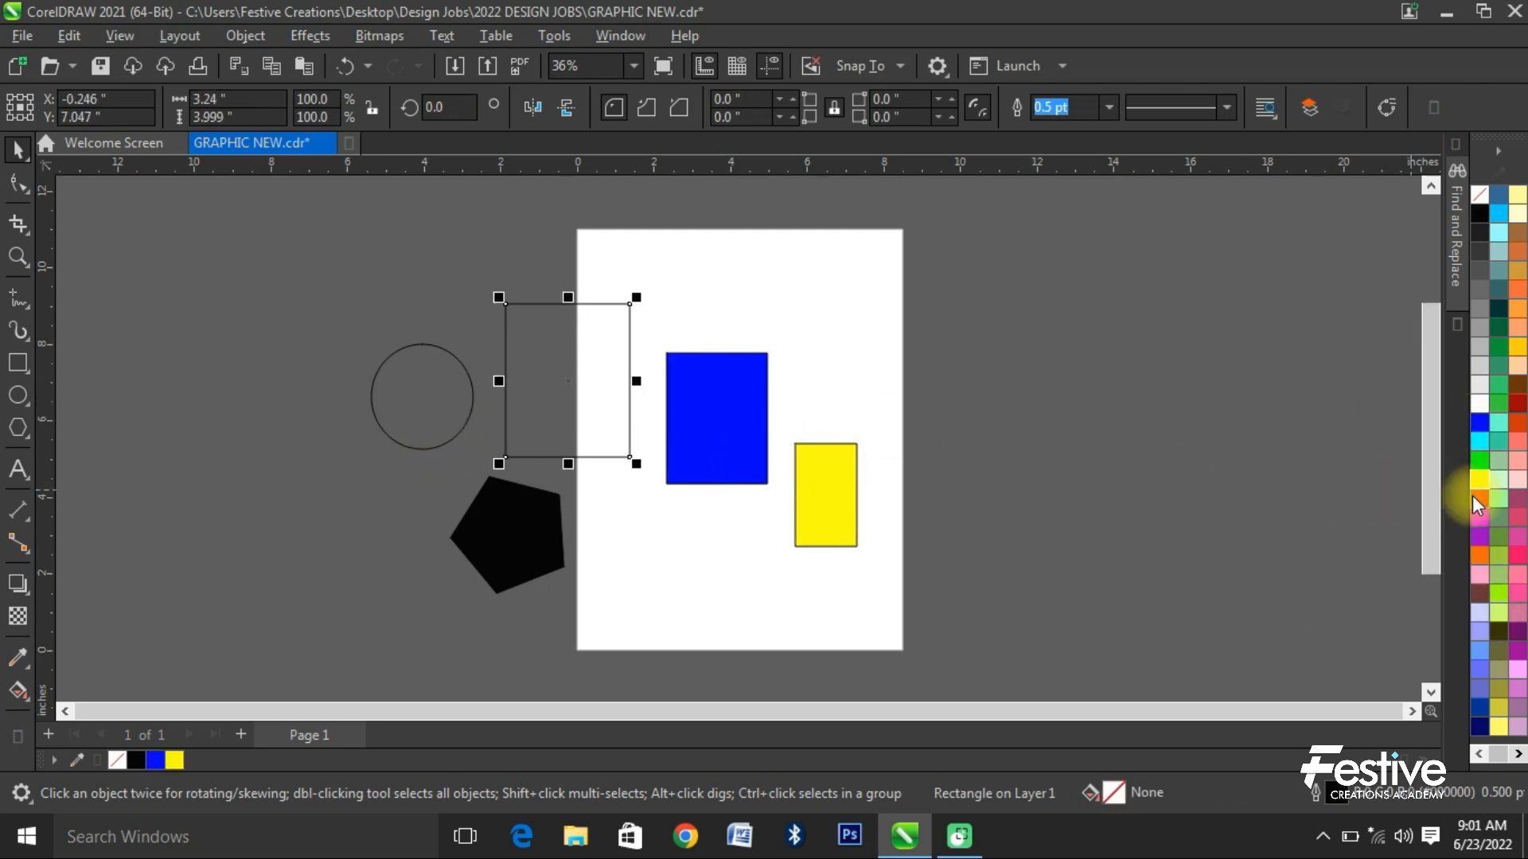
left_click(1478, 499)
left_click(468, 426)
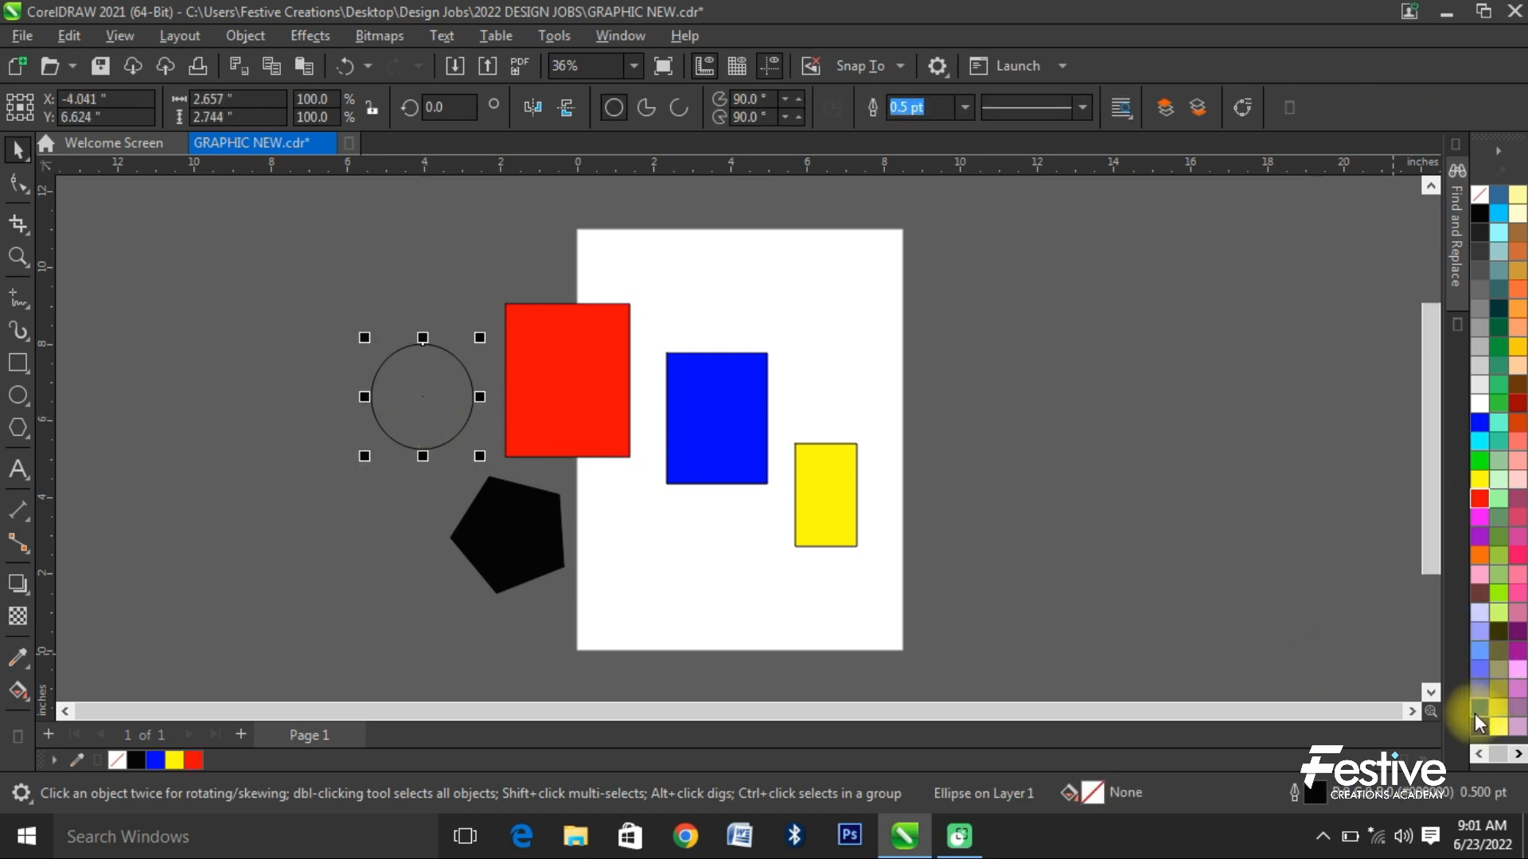
left_click(1517, 404)
left_click(319, 336)
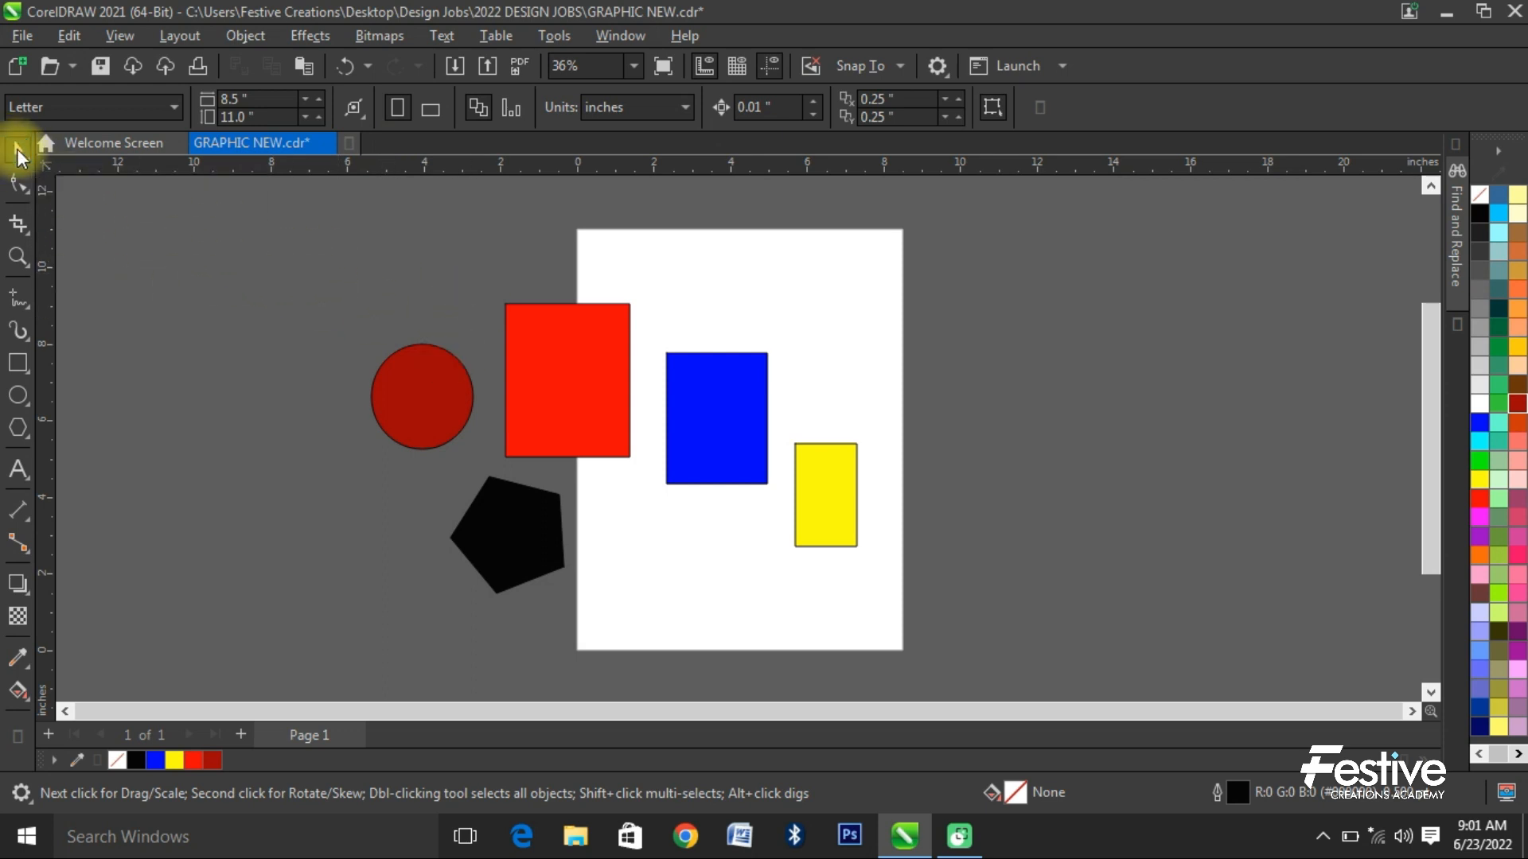
- Move the red rectangle onto the page's upper right edge and rotate it freehand about its centre to a slanted position
left_click(584, 358)
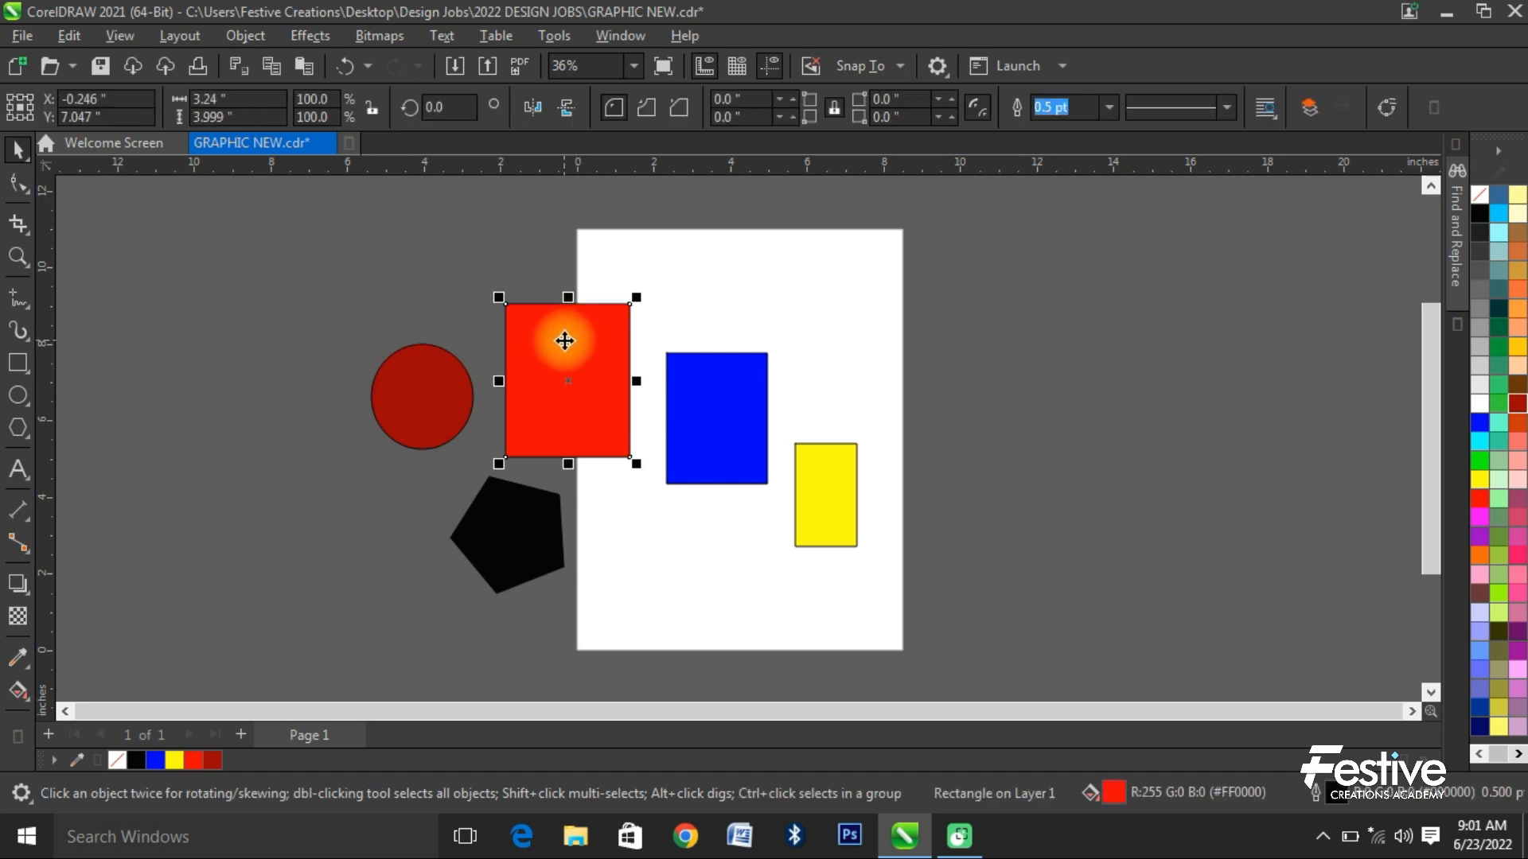
left_click_drag(565, 350, 942, 359)
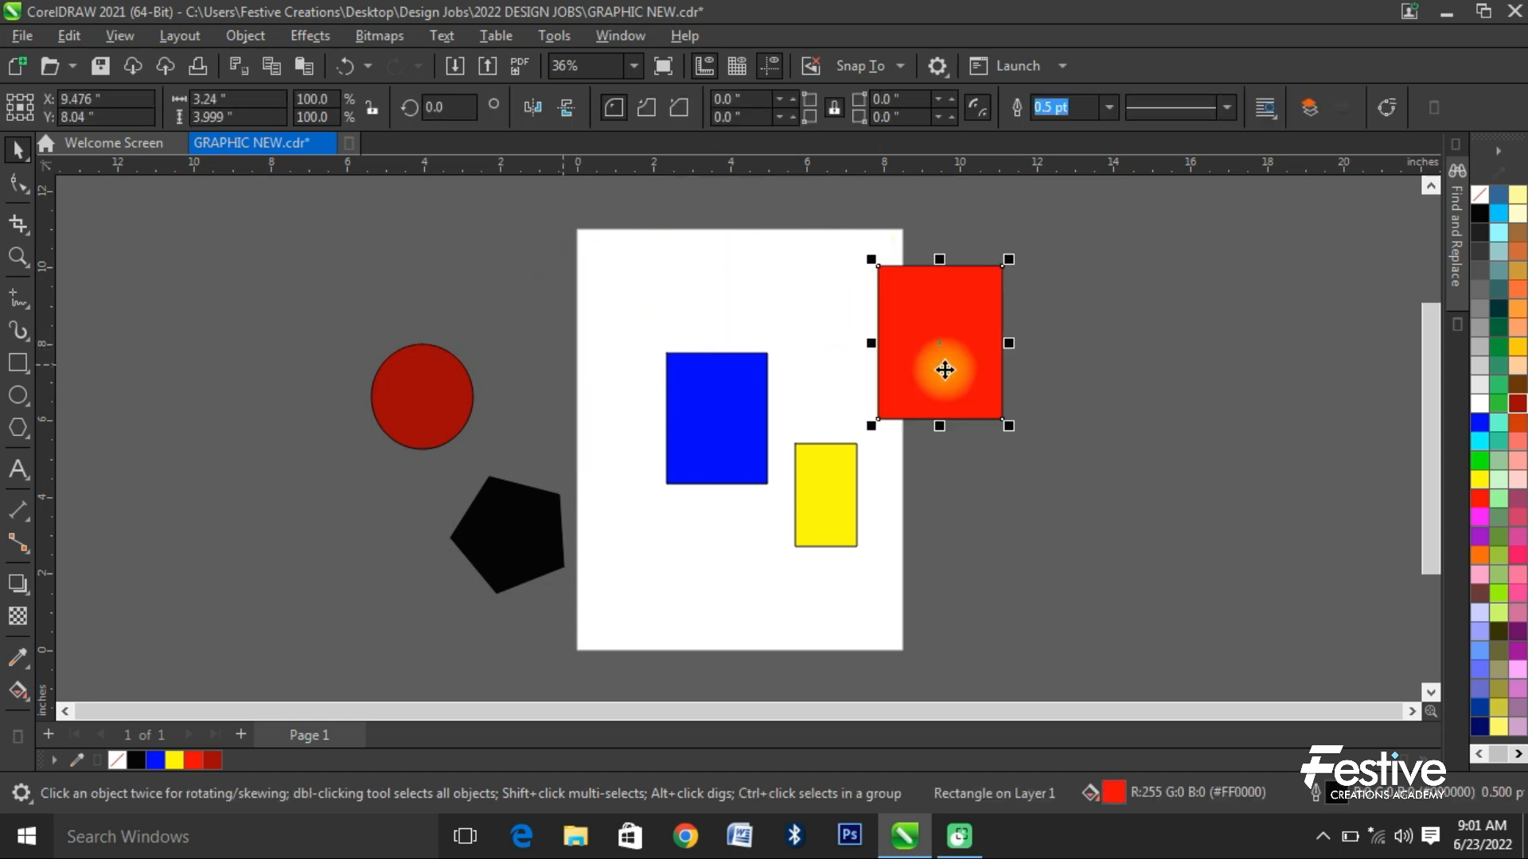
left_click(981, 293)
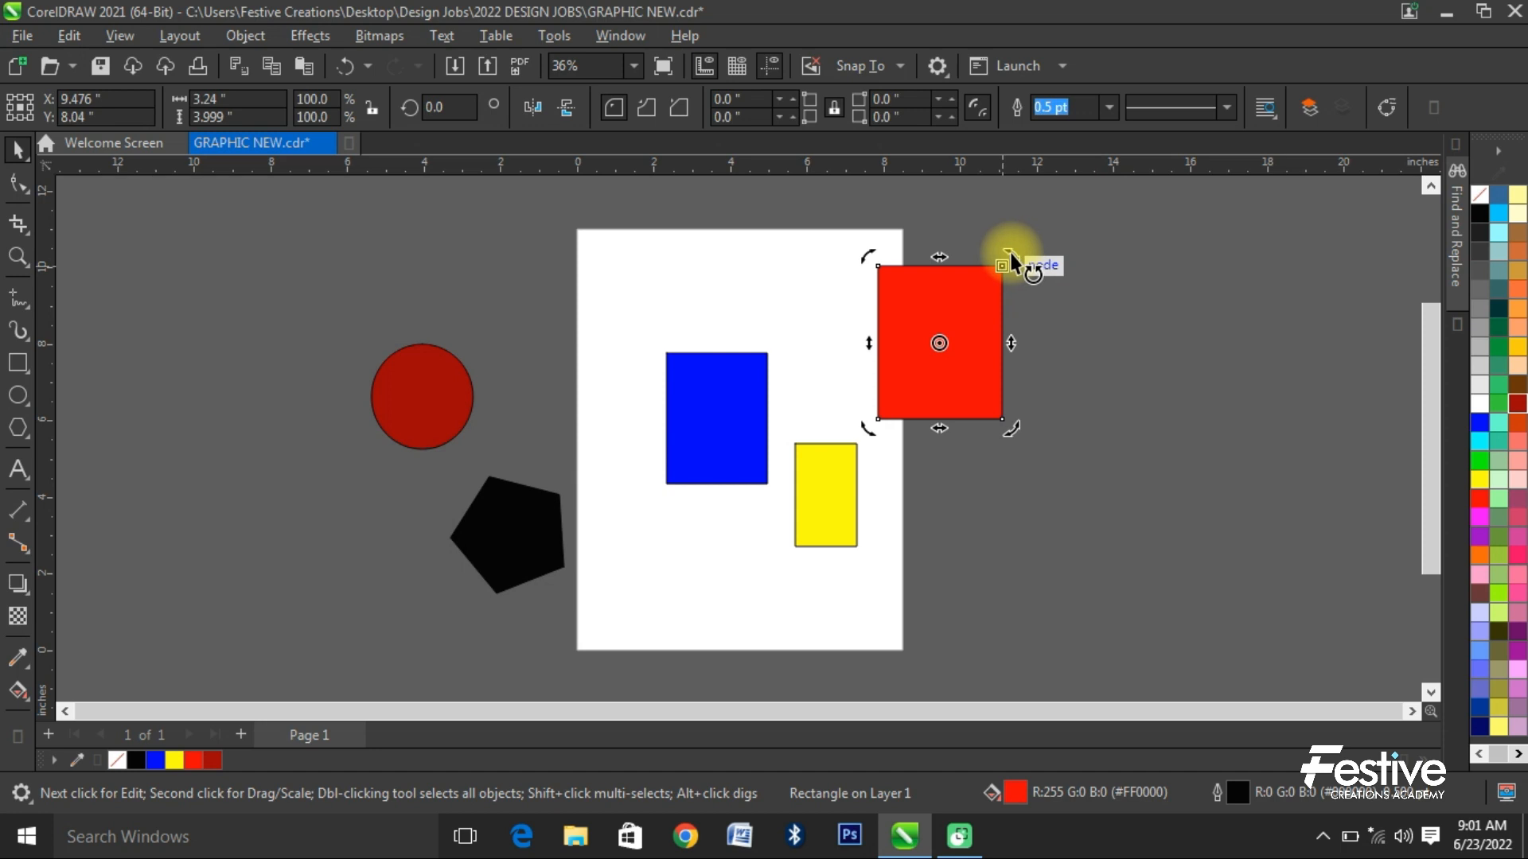
left_click_drag(1011, 258, 1034, 394)
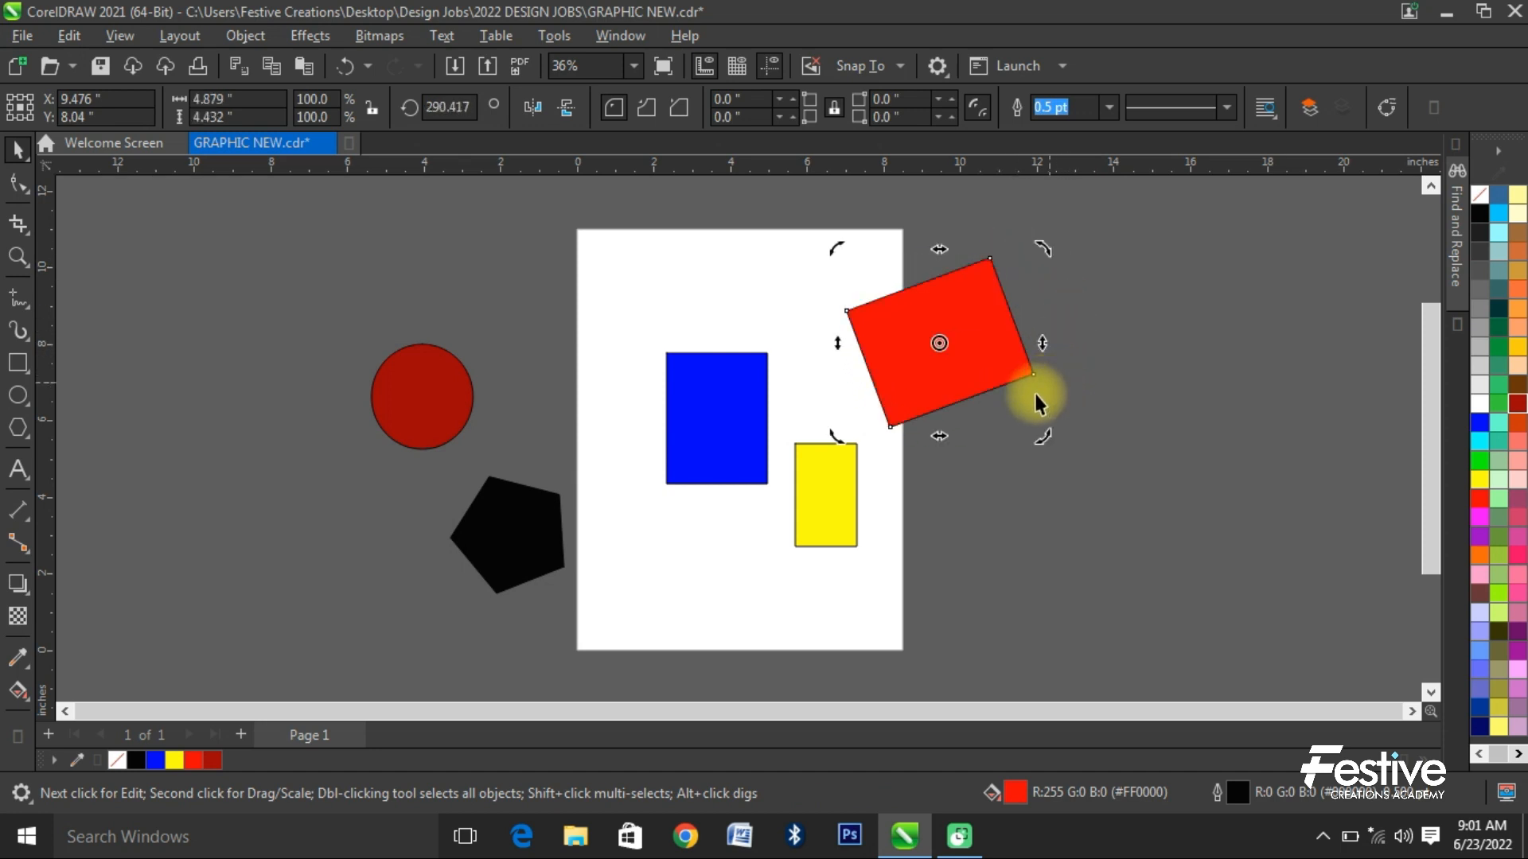
left_click_drag(835, 248, 920, 403)
- Skew the blue rectangle vertically from both sides into a steep parallelogram about 2.6 × 6.7 inches
left_click(724, 406)
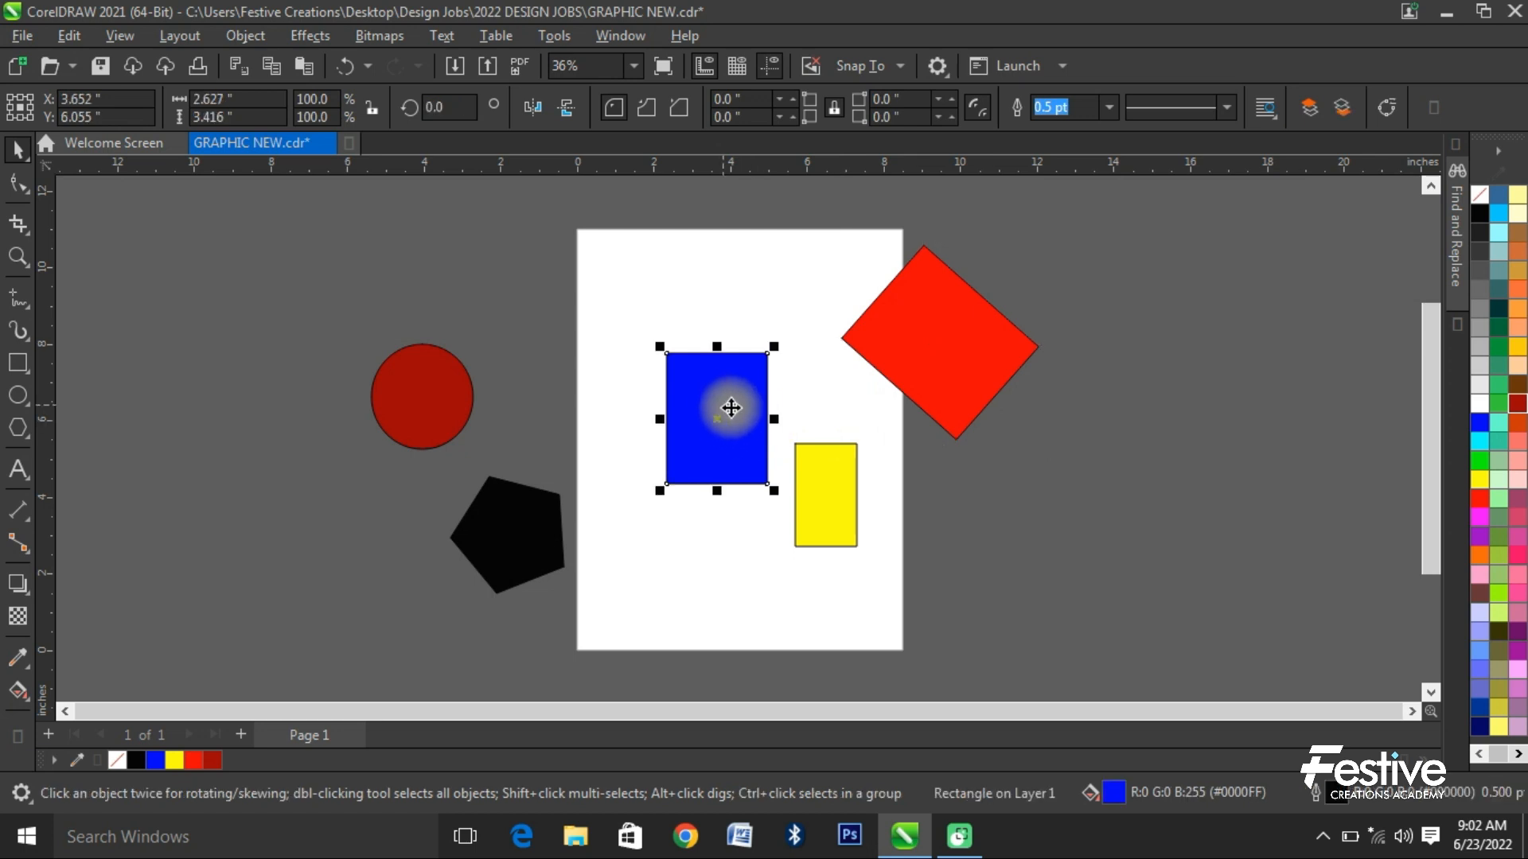
left_click(742, 391)
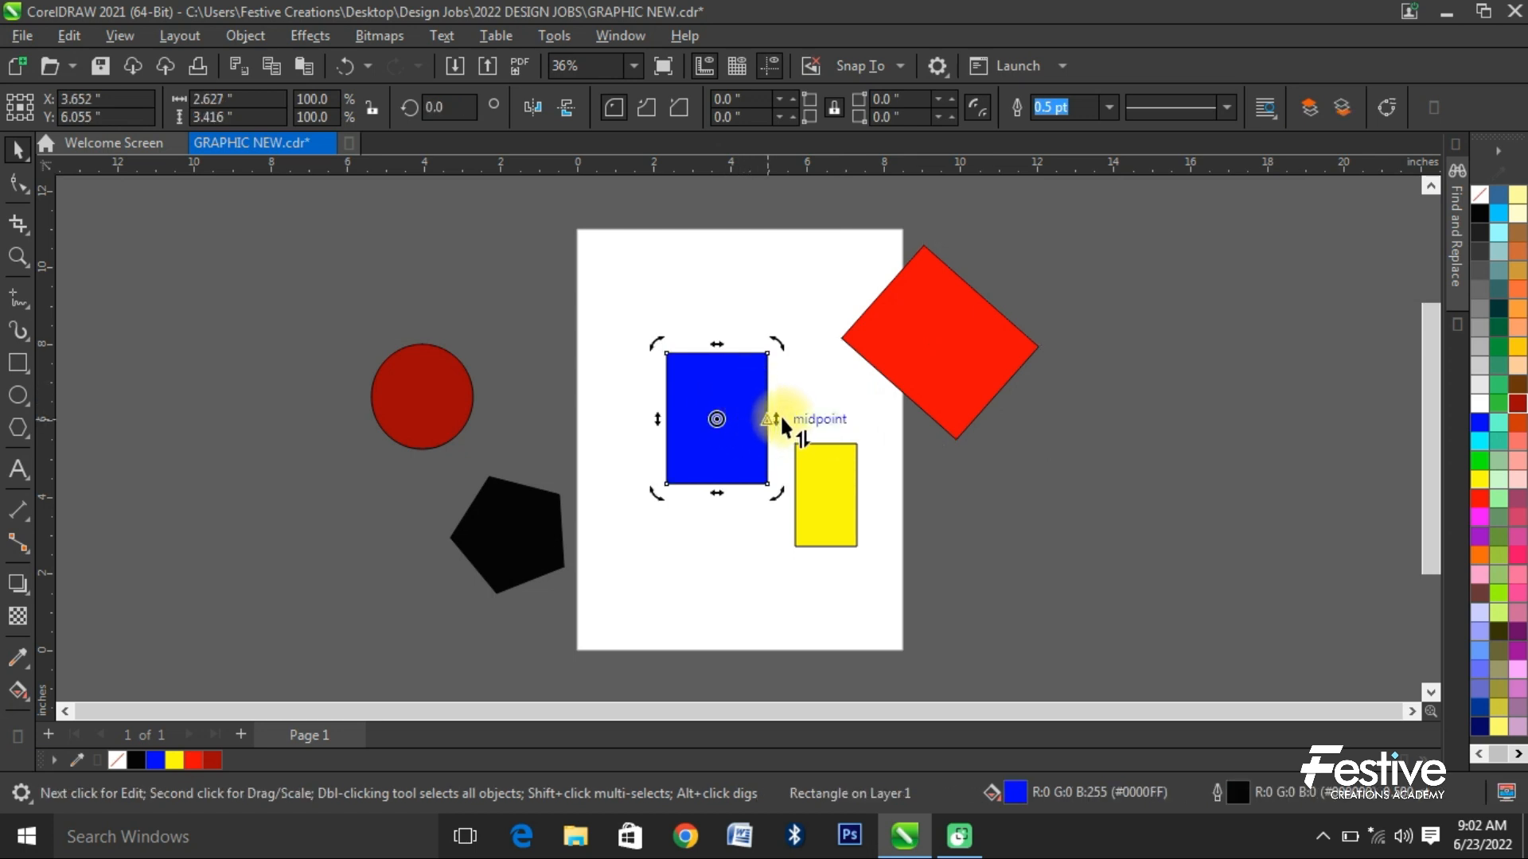
scroll(772, 414, "up", 4)
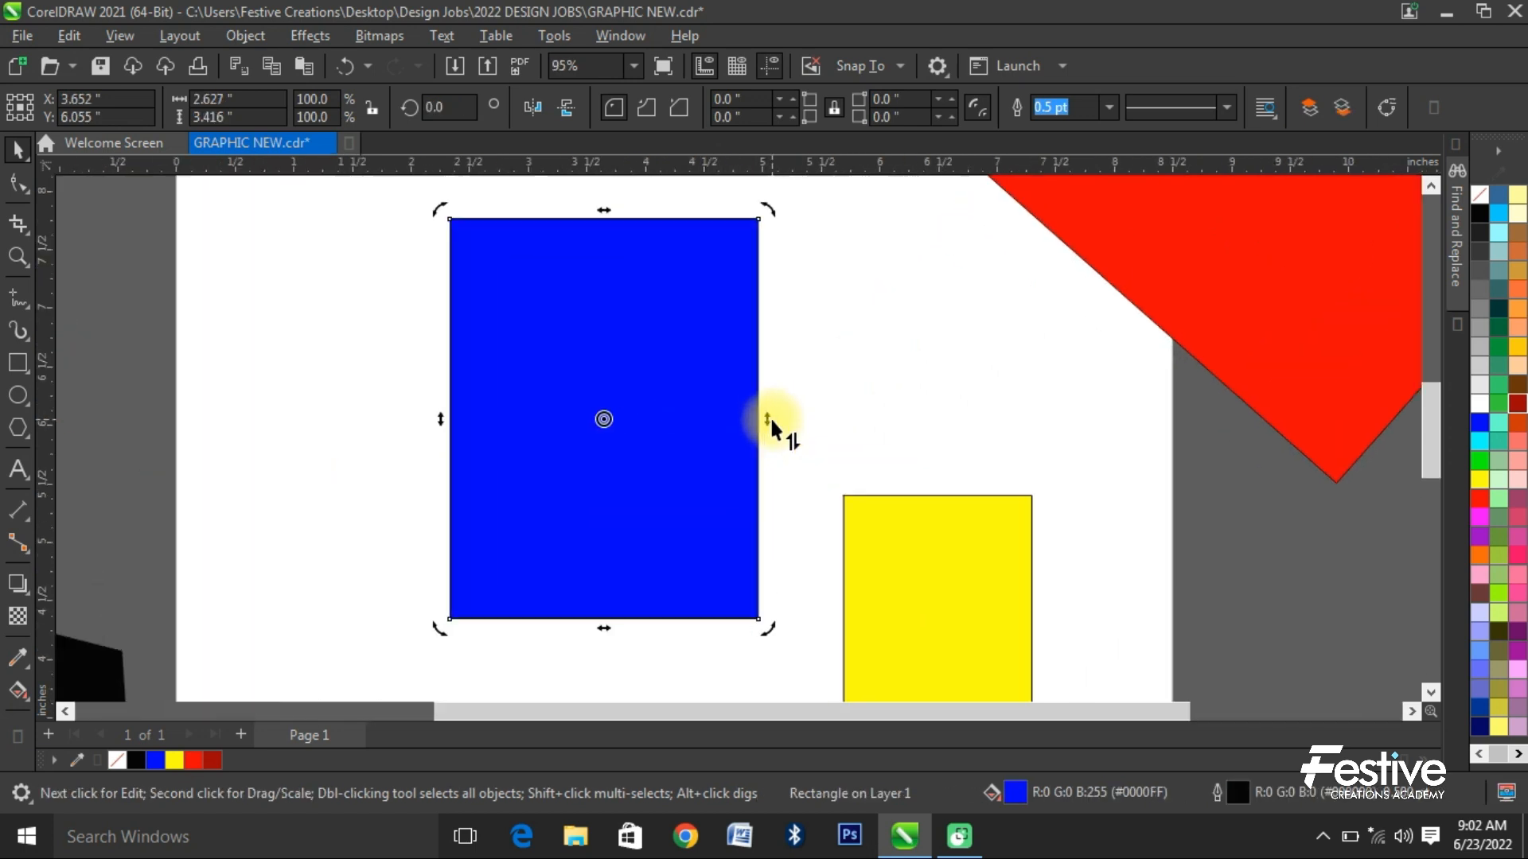
left_click_drag(766, 417, 775, 300)
scroll(756, 350, "down", 1)
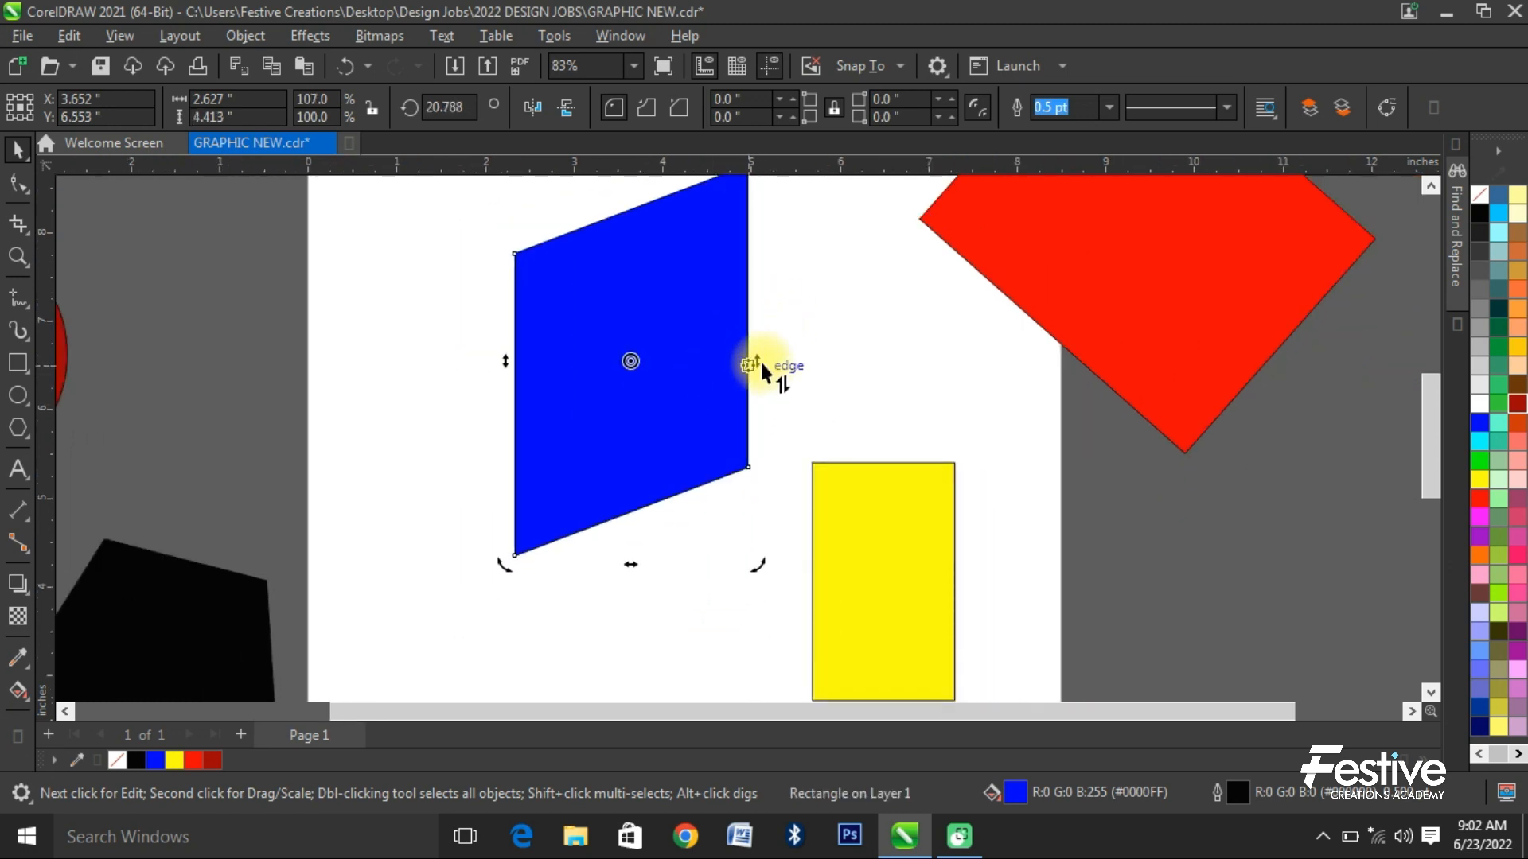
left_click_drag(758, 364, 775, 605)
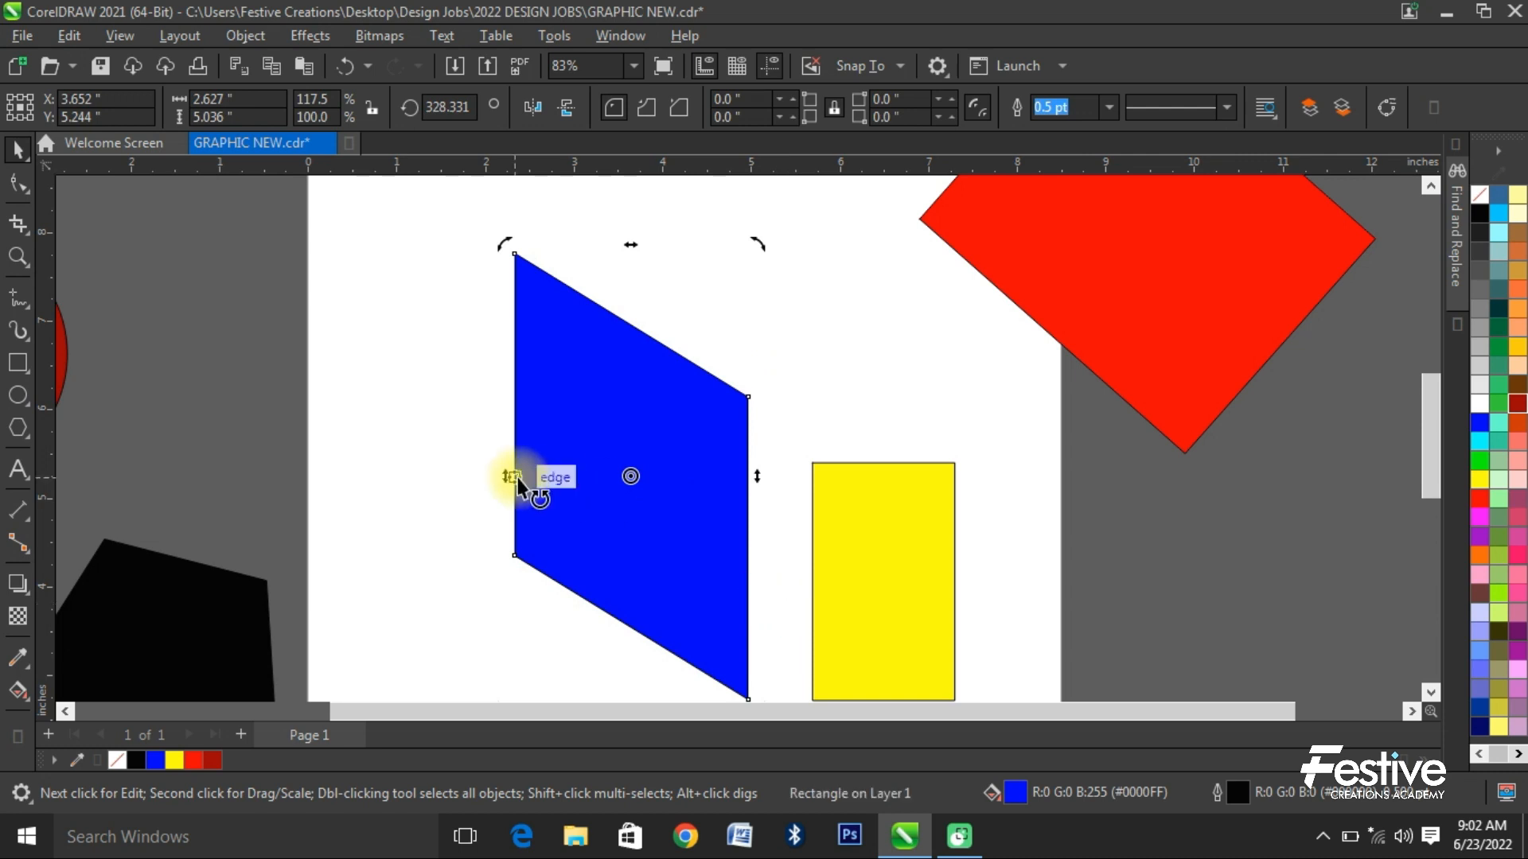
left_click_drag(516, 482, 503, 322)
scroll(505, 382, "down", 2)
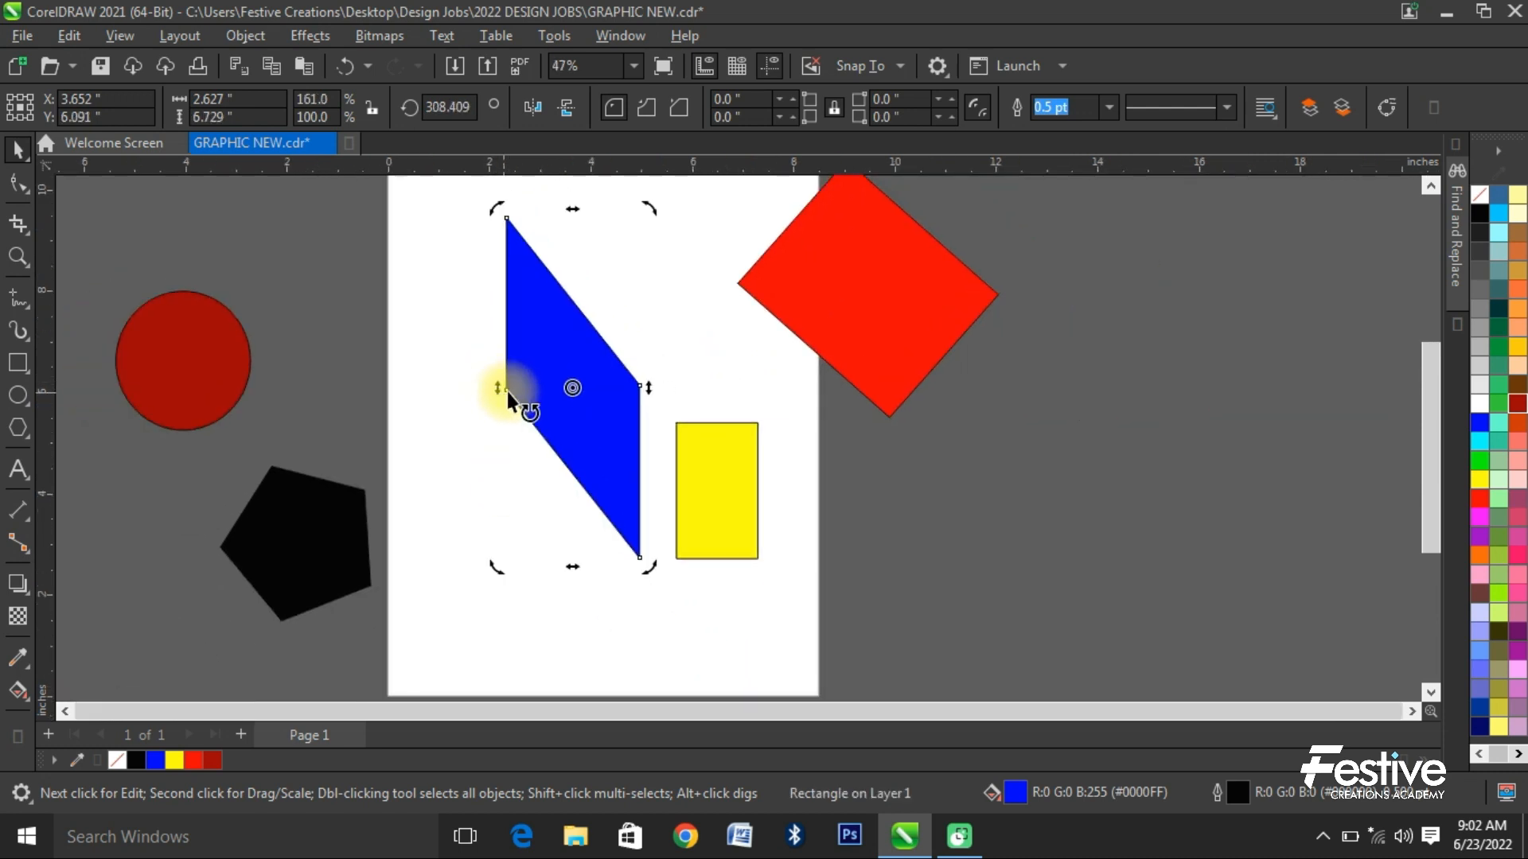
- Try rotating the yellow rectangle about 39 degrees clockwise and undo the rotation
left_click(705, 470)
scroll(743, 458, "up", 2)
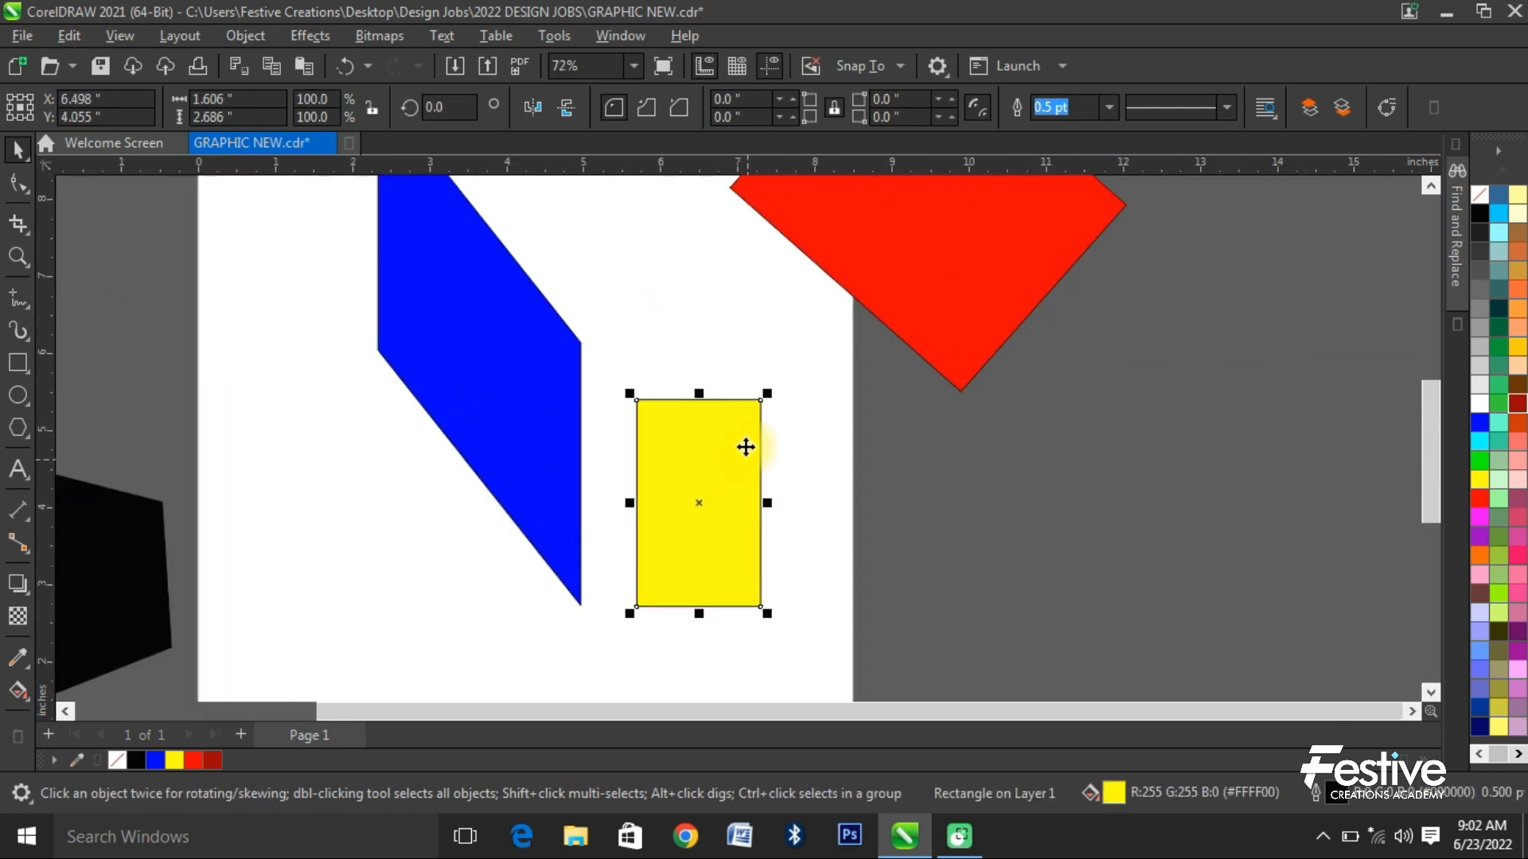
left_click(754, 414)
left_click_drag(770, 385, 829, 457)
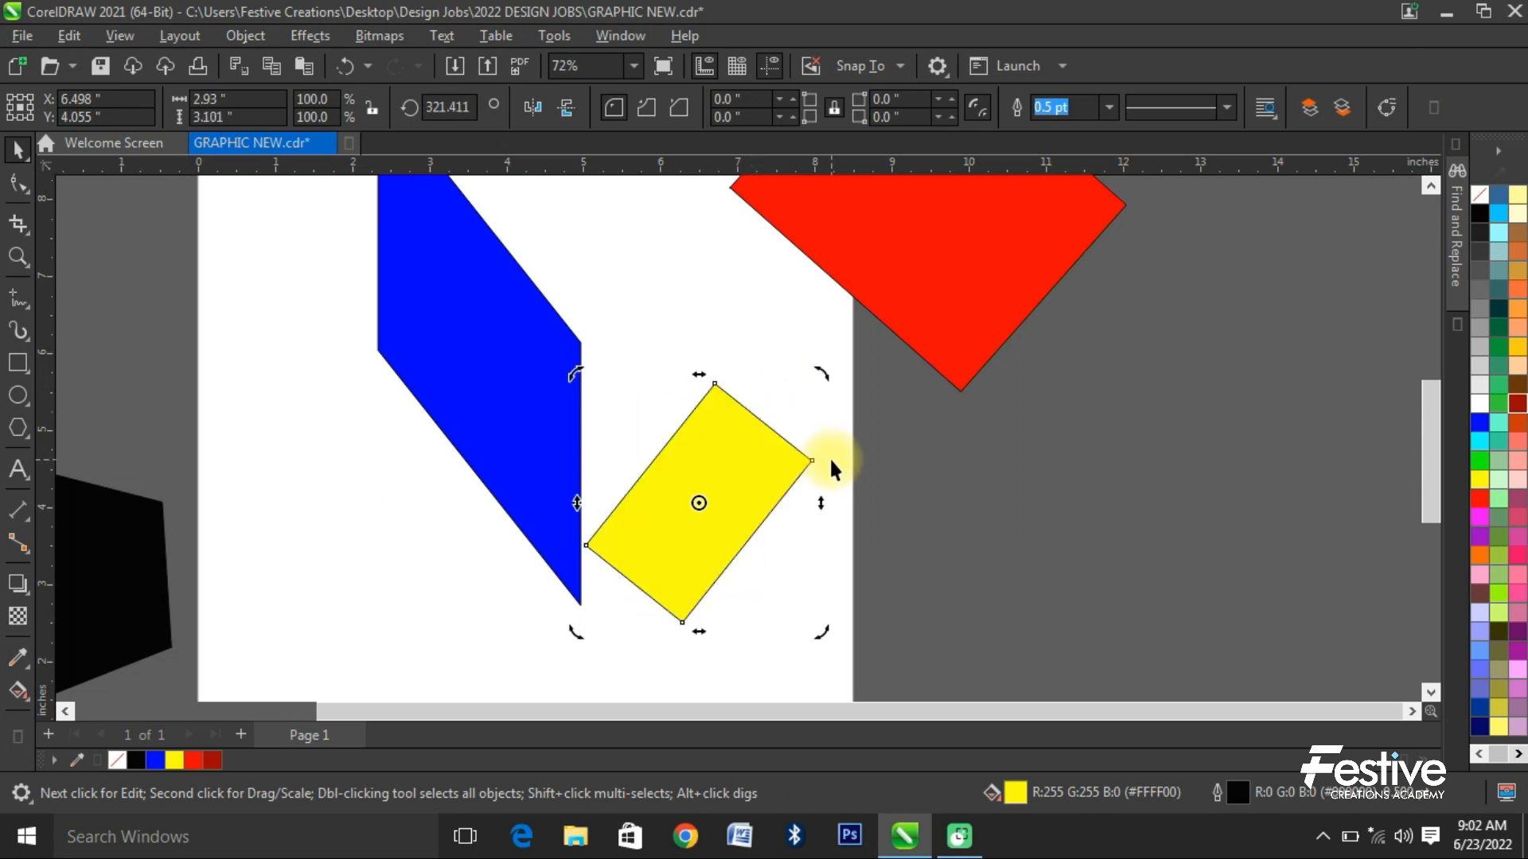
key("ctrl+z")
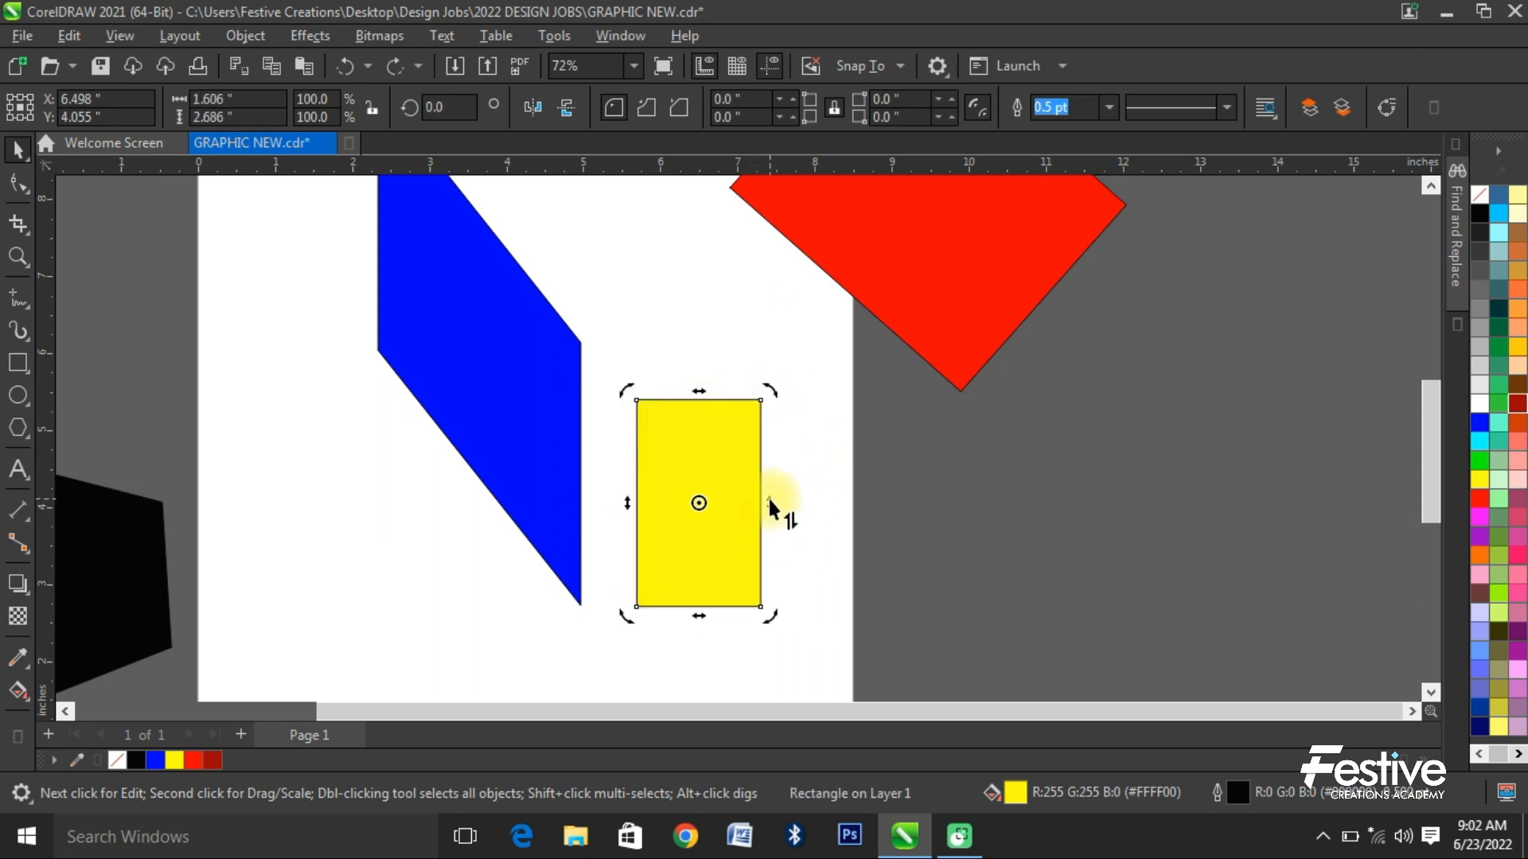
- Skew the yellow rectangle horizontally into a leaning parallelogram about 3.1 × 2.7 inches, discarding a first vertical skew, and deselect it
left_click_drag(768, 509, 775, 448)
key("ctrl+z")
left_click_drag(699, 390, 546, 399)
scroll(895, 469, "down", 2)
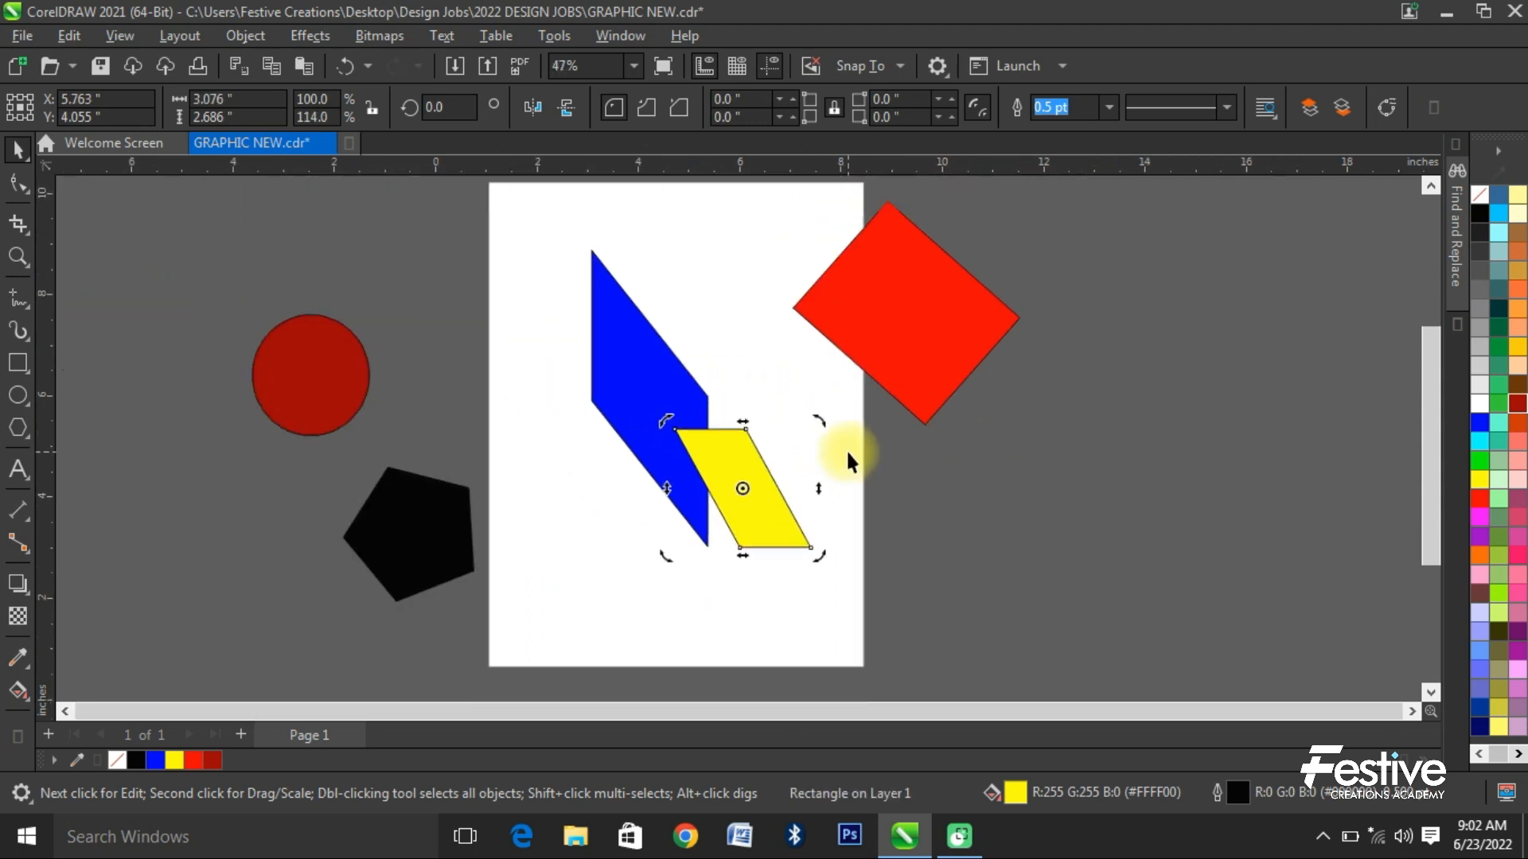
scroll(847, 448, "down", 2)
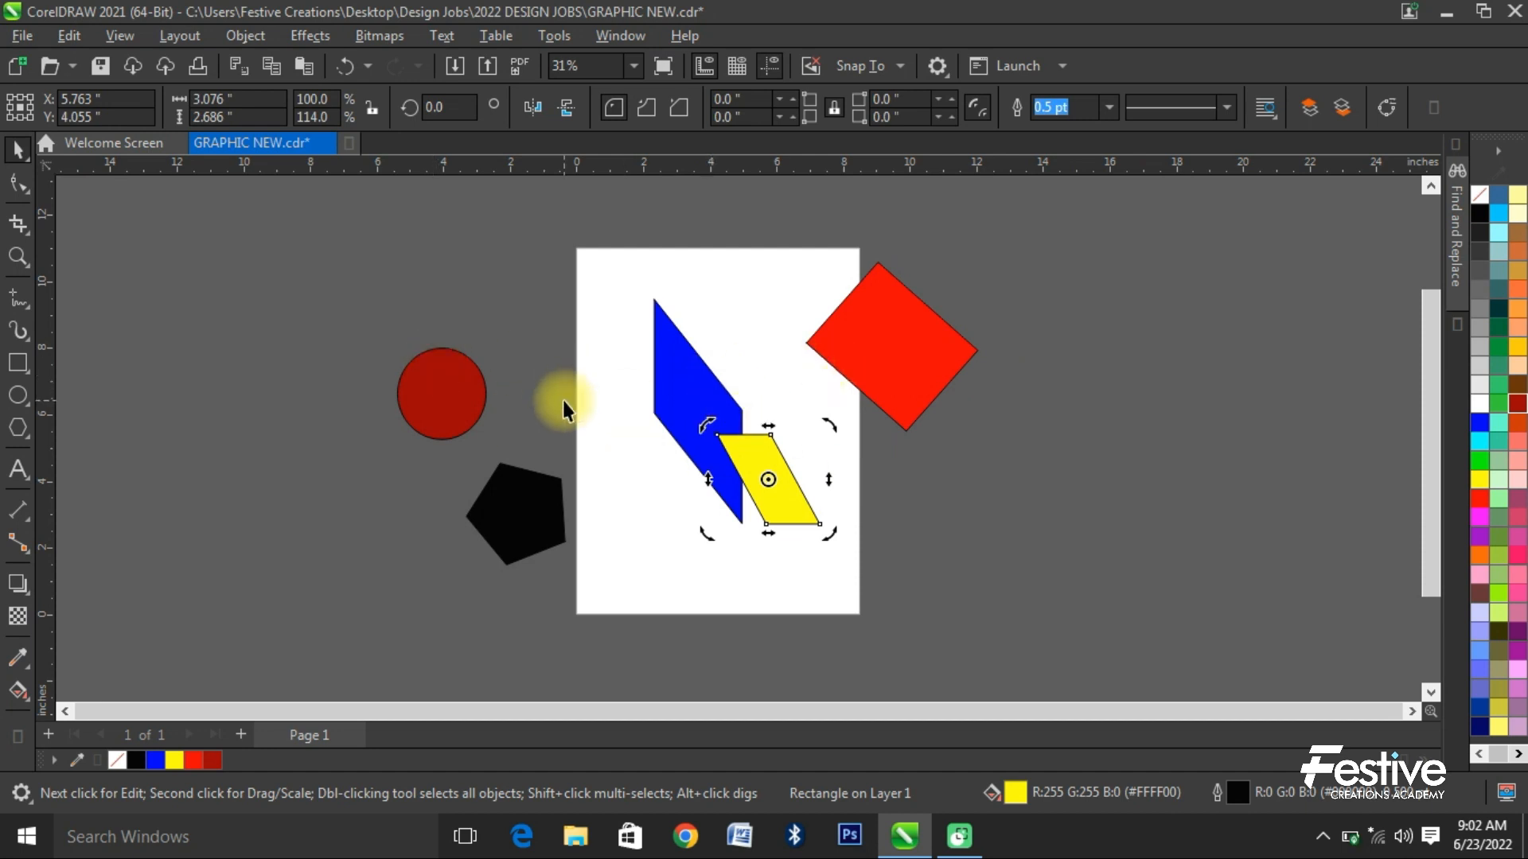
mouse_move(1358, 844)
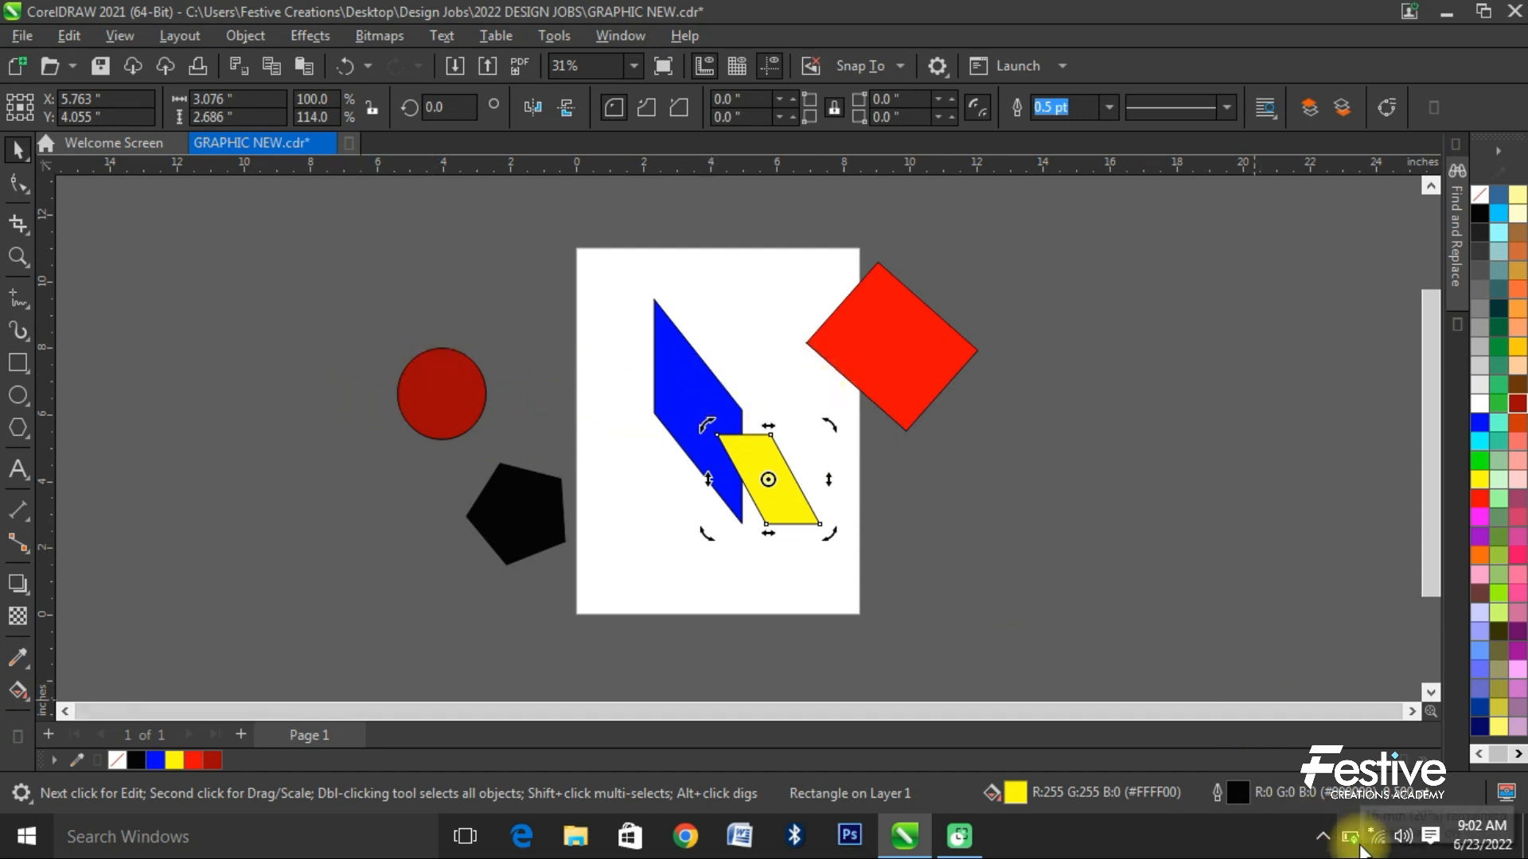
left_click(252, 231)
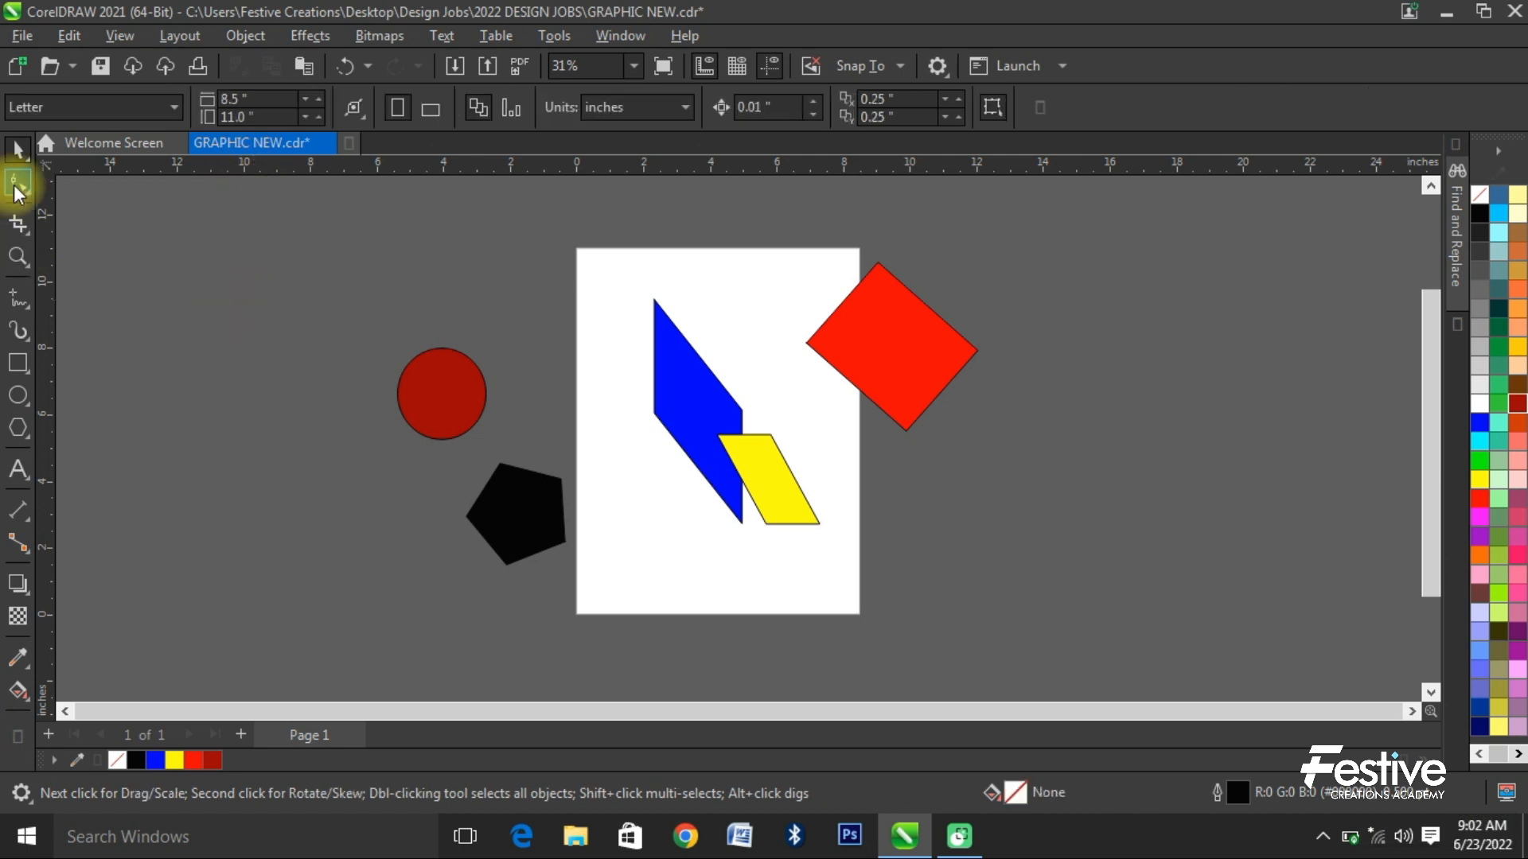
- Try rounding the slanted red rectangle's corners with the Shape tool, to radii of about 1.19 and 0.56 inches
left_click(18, 183)
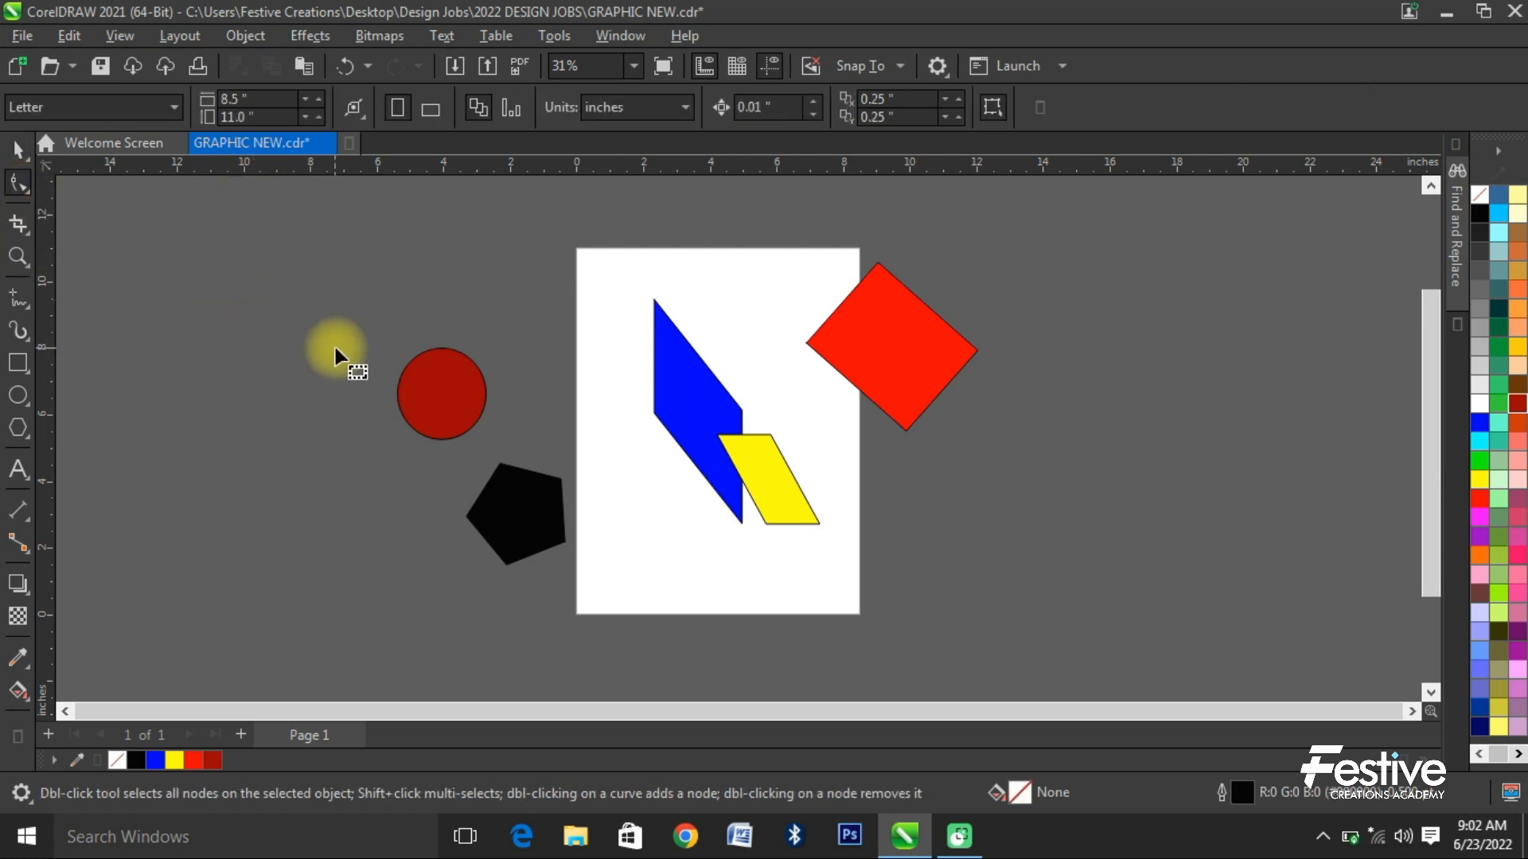
left_click(675, 370)
scroll(653, 304, "up", 2)
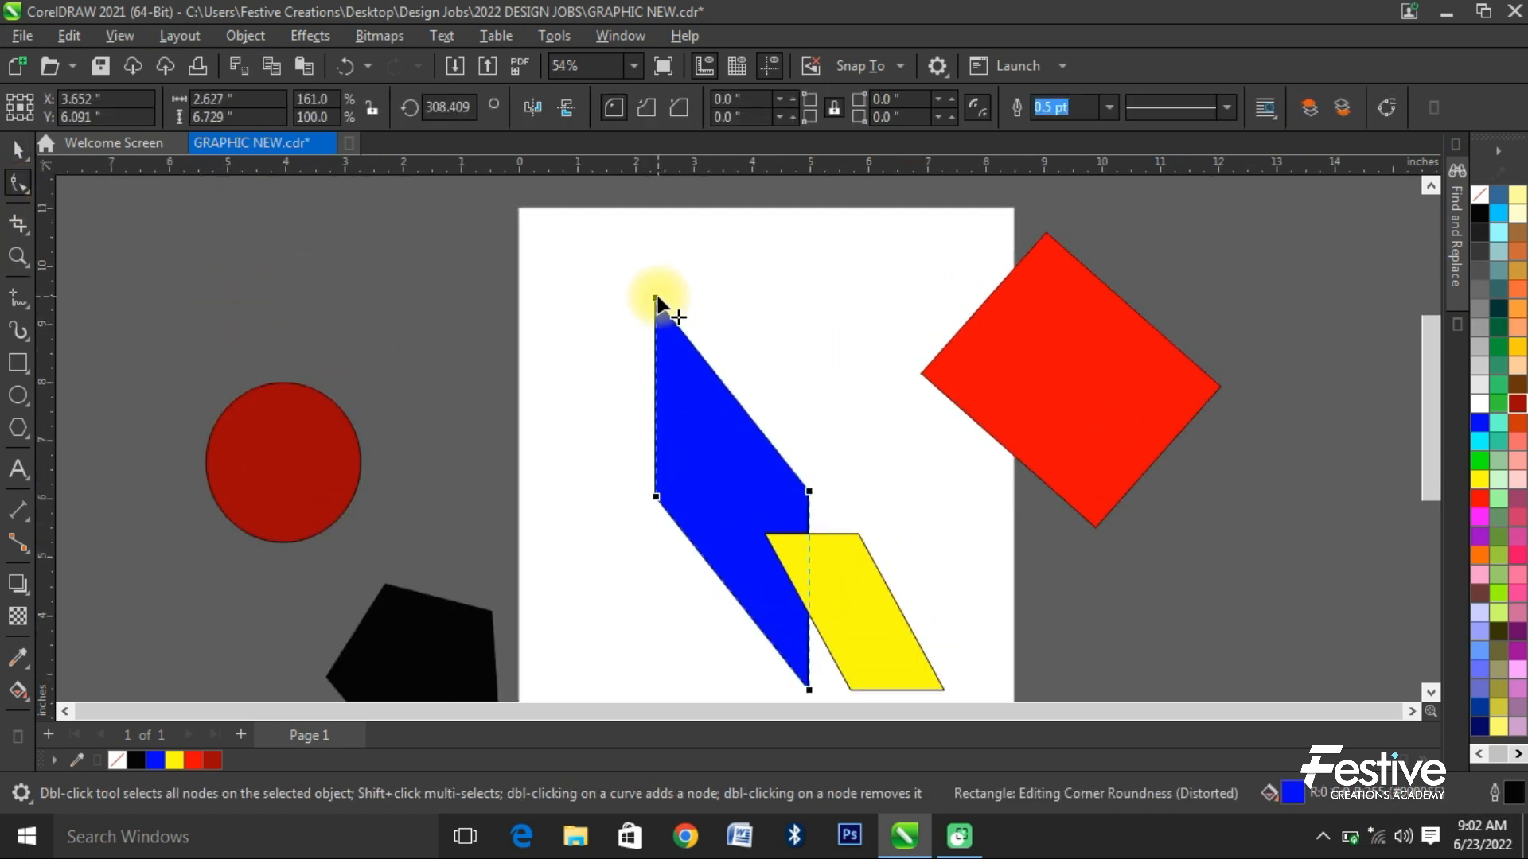
left_click(947, 365)
left_click(1061, 234)
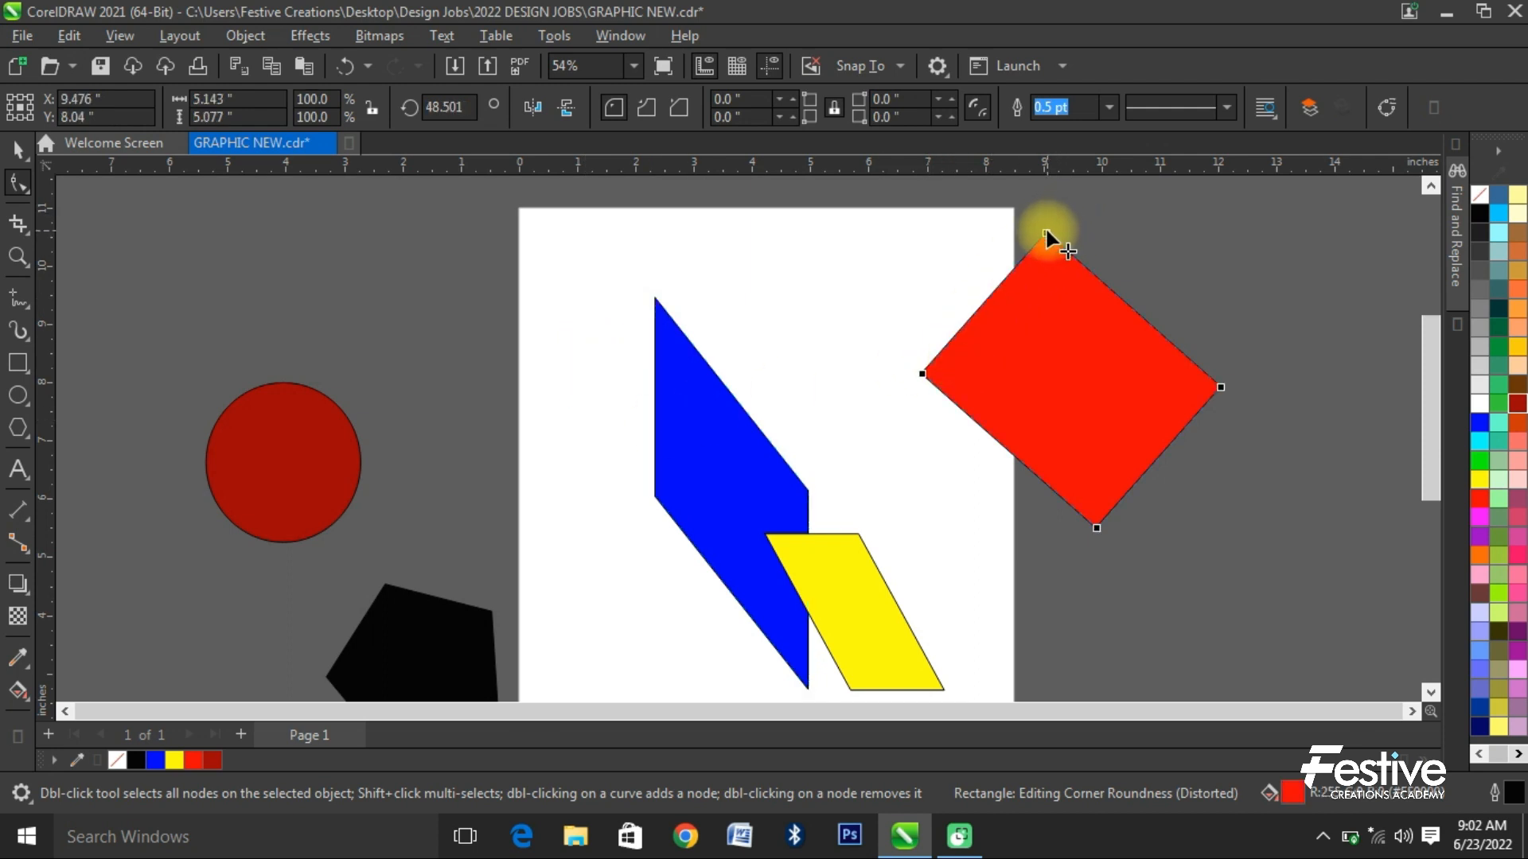
left_click_drag(1046, 230, 1109, 340)
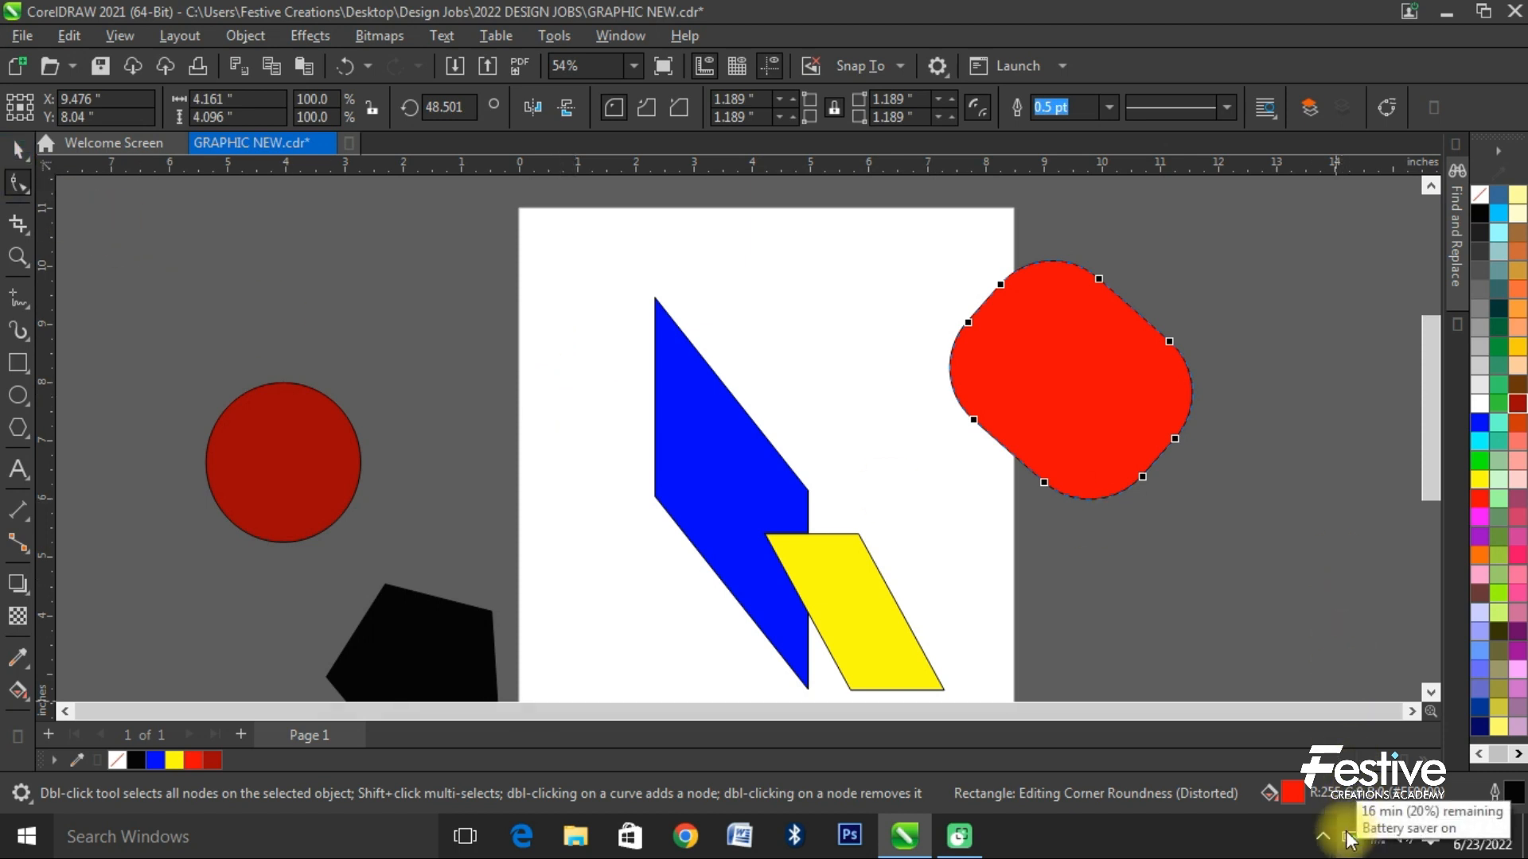
key("ctrl+z")
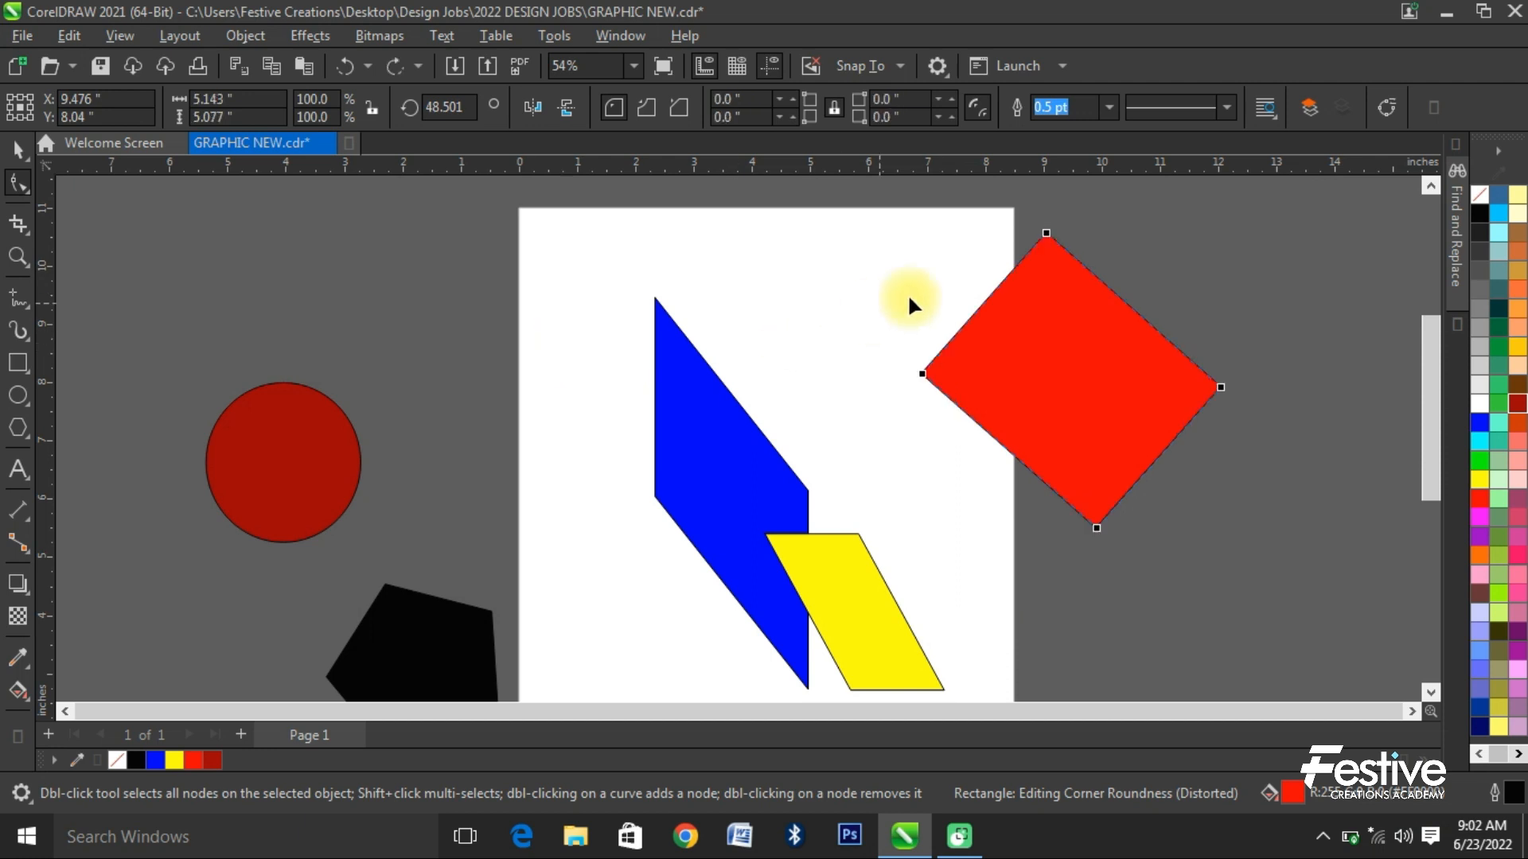
left_click_drag(1046, 233, 1067, 341)
- Undo the corner rounding, skews, rotation and move so the red, blue and yellow rectangles are upright in their original places
key("ctrl+z")
key("ctrl+z")
key("ctrl+z")
key("ctrl+z")
key("ctrl+z")
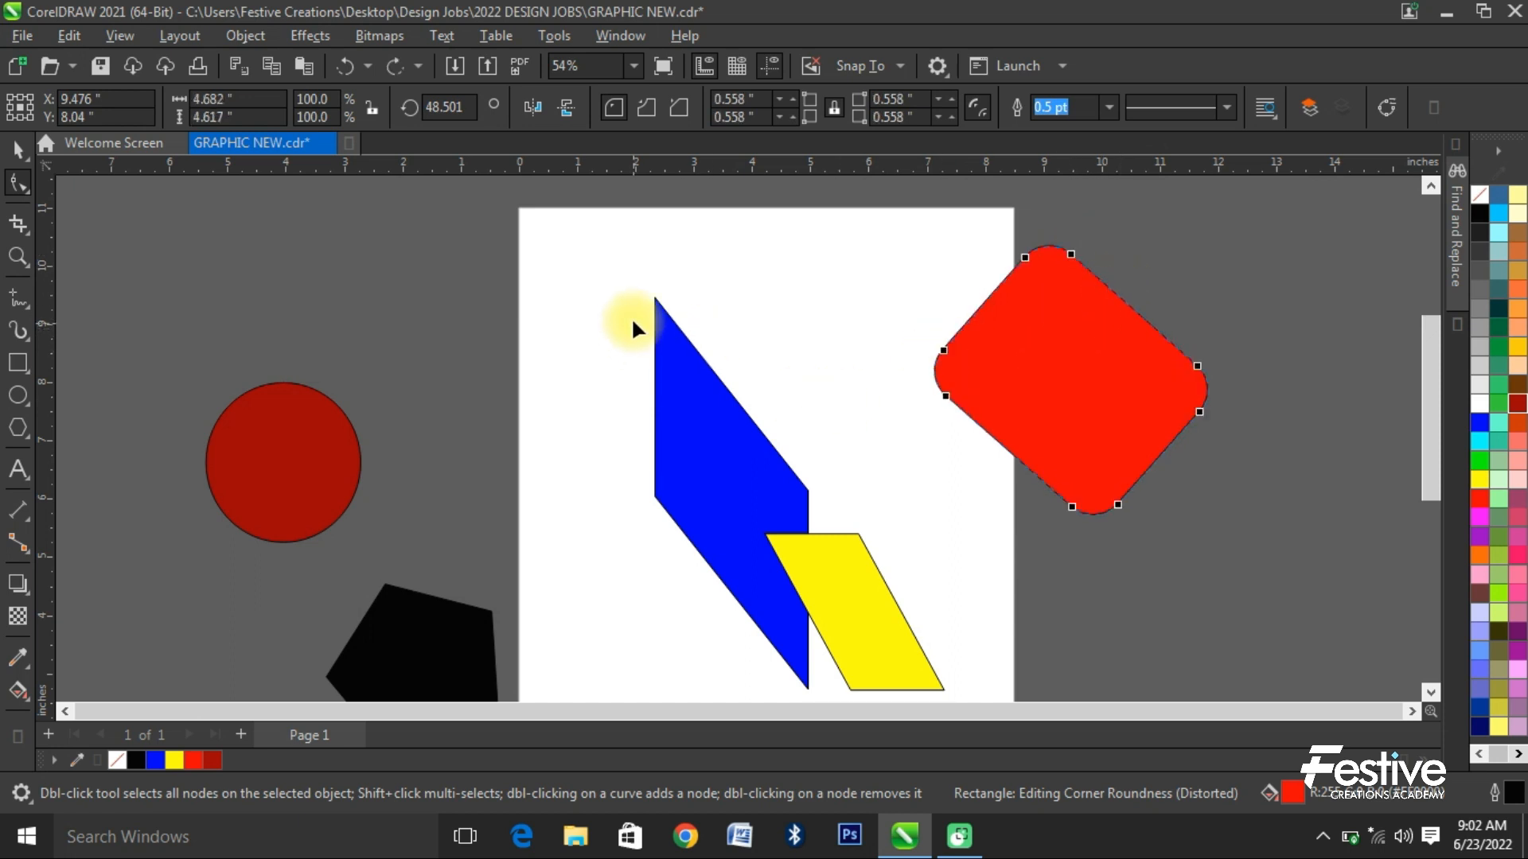
key("ctrl+z")
key("ctrl+z")
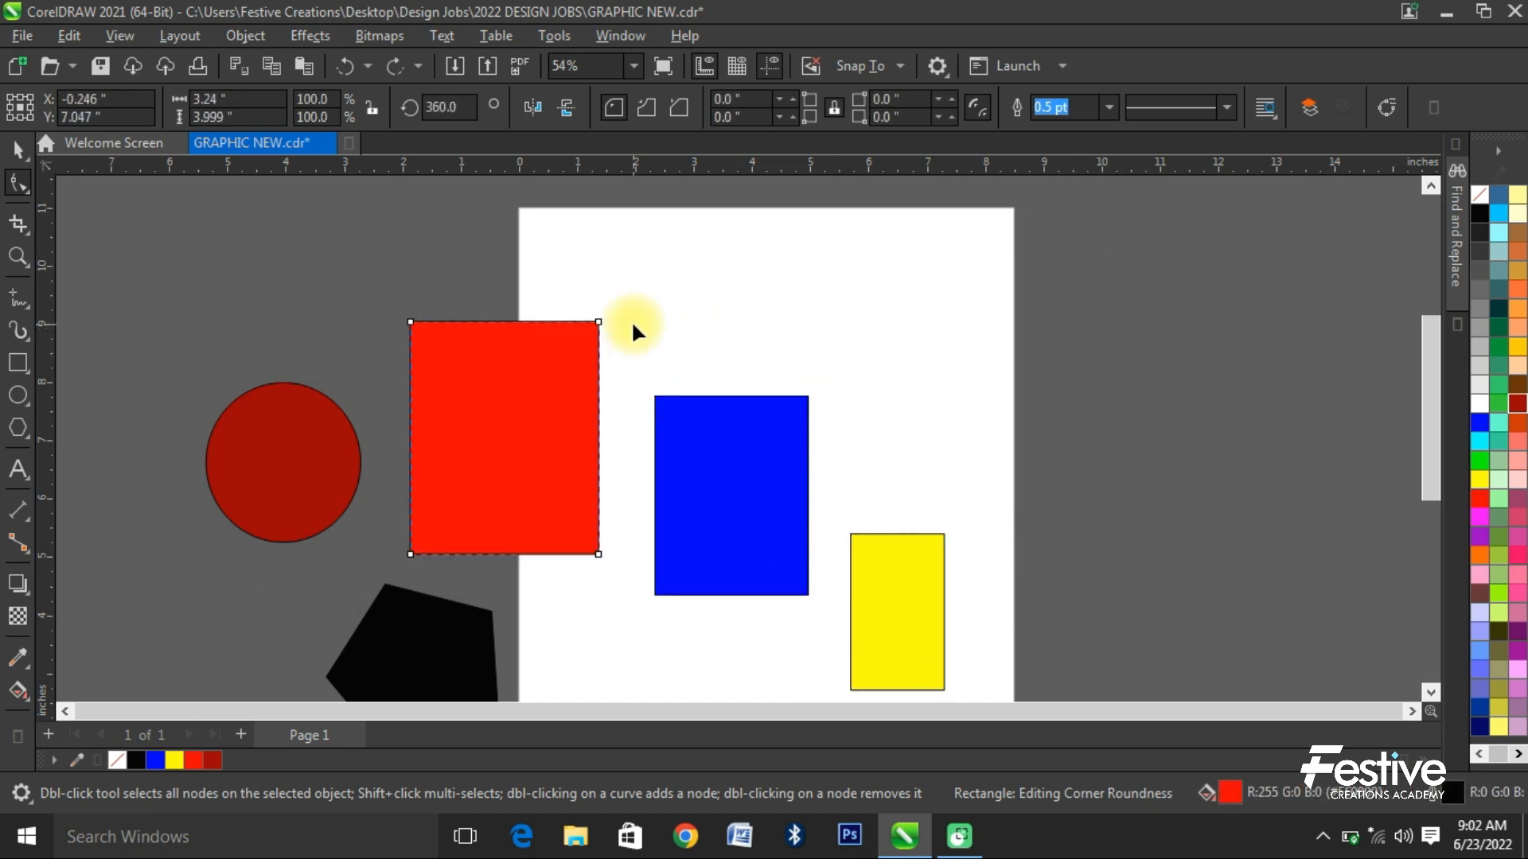
- Round all corners of the upright red rectangle to about 1.16 inches and convert it to curves
left_click_drag(411, 322, 478, 330)
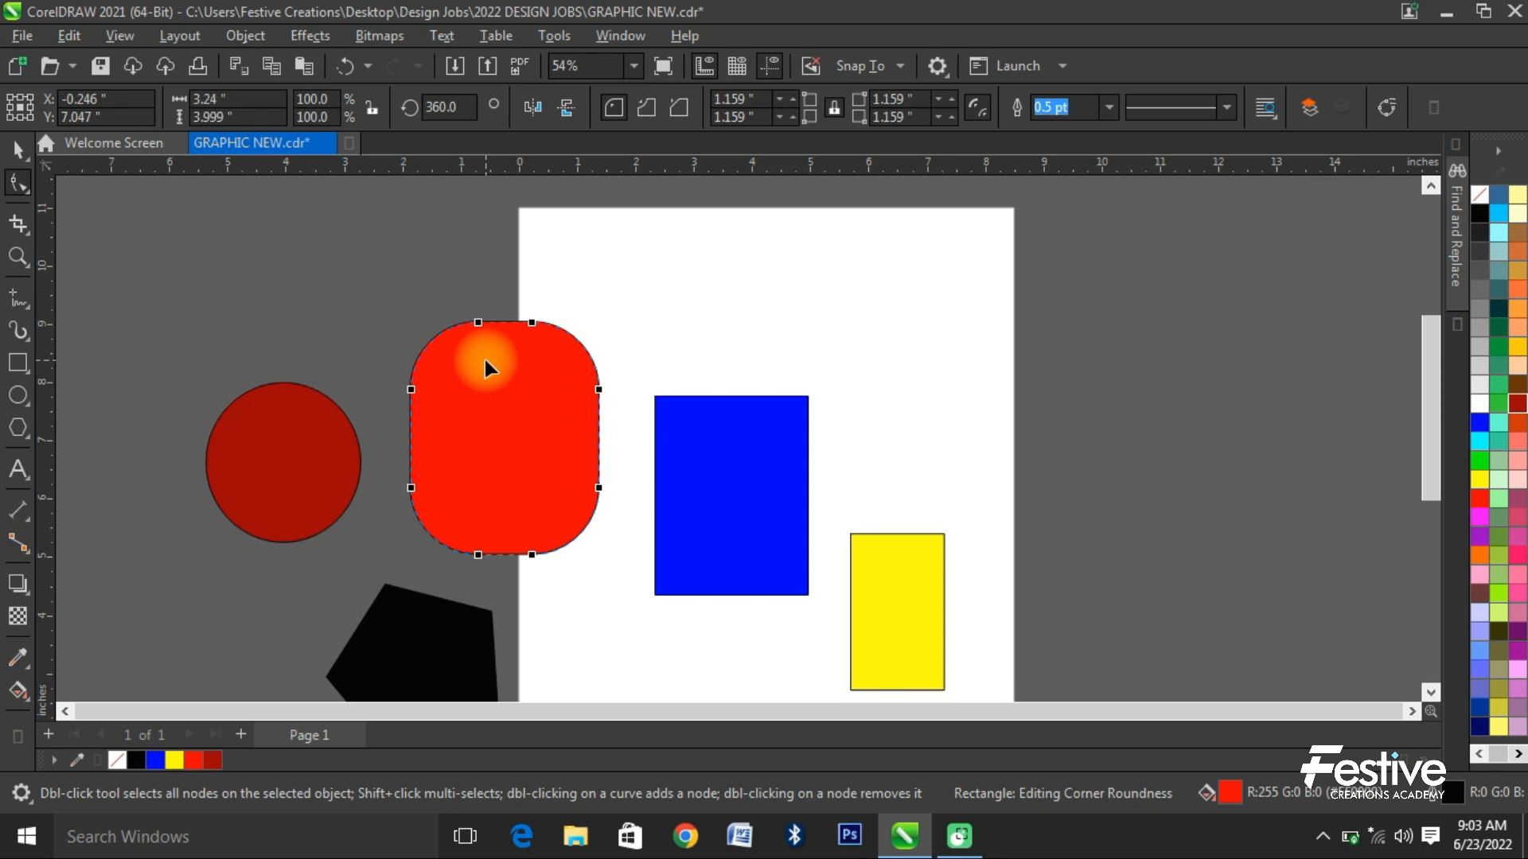
left_click(241, 38)
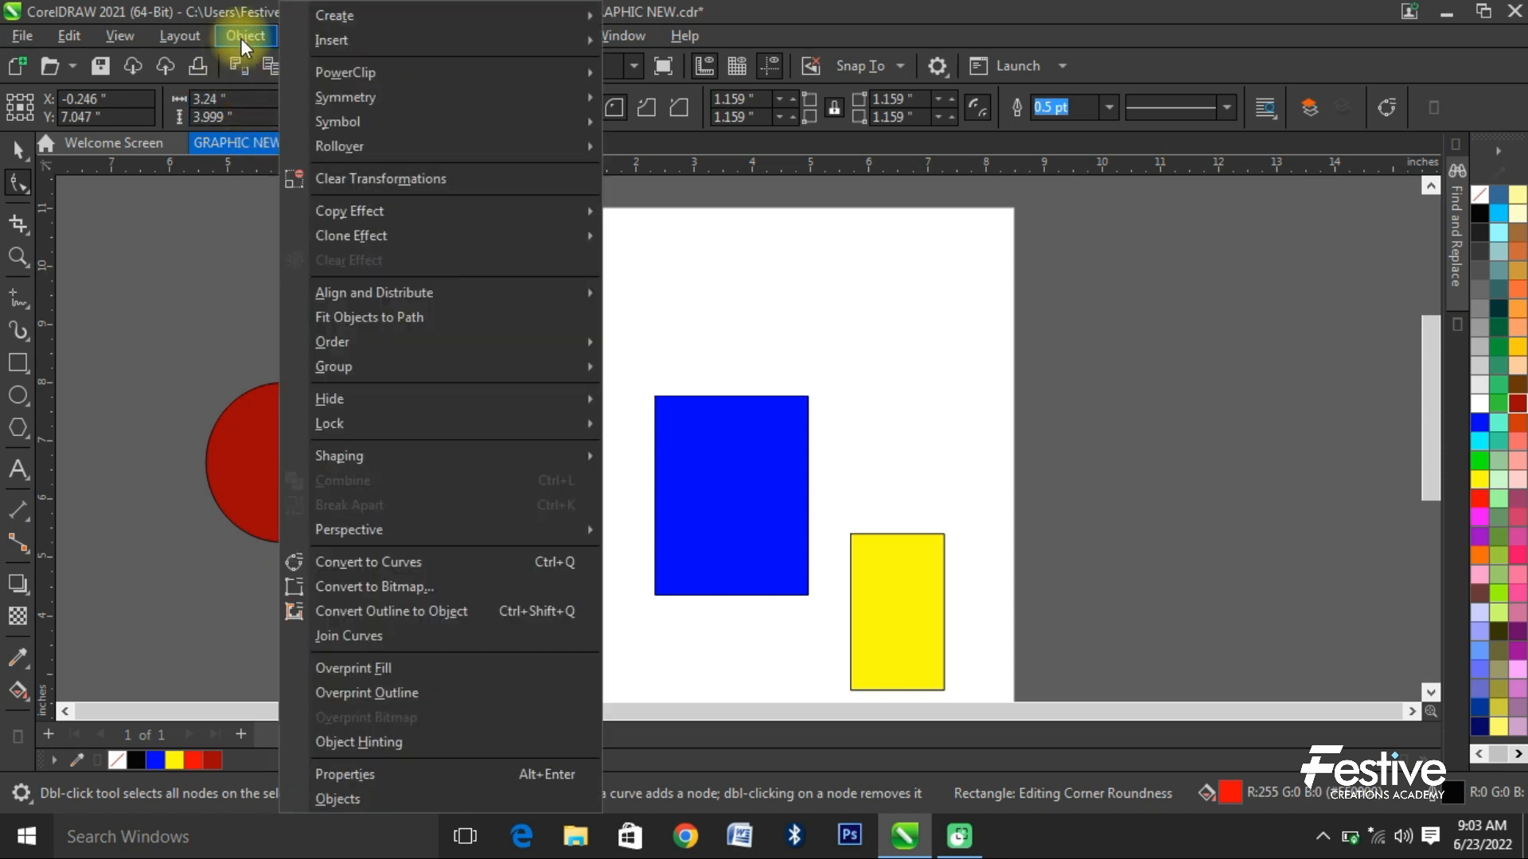
left_click(413, 561)
- Reshape the red curve into an irregular form by pulling nodes on its top, right and left sides inward
scroll(466, 328, "up", 3)
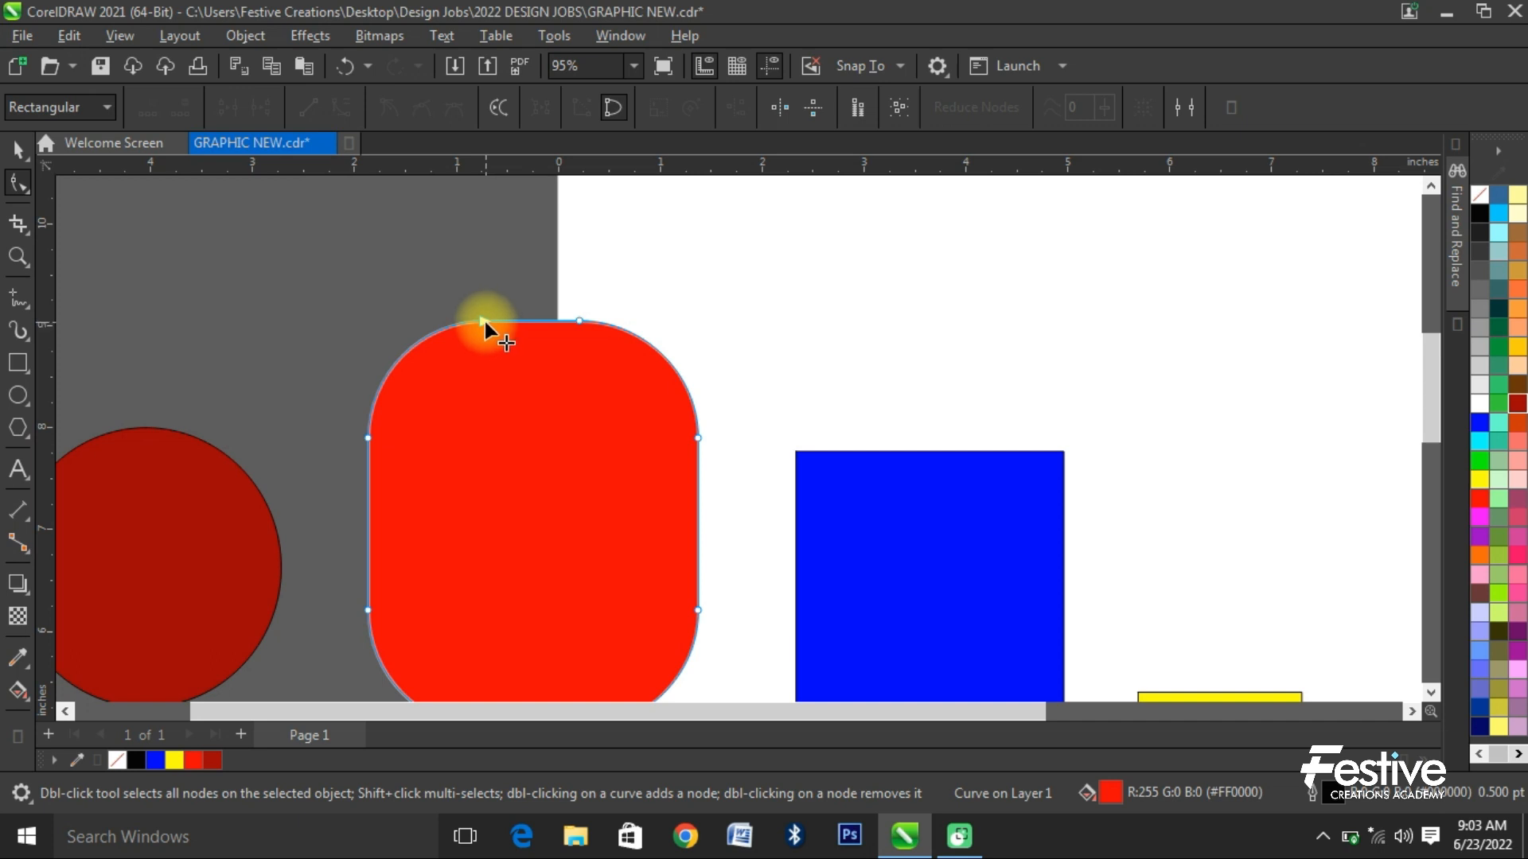
left_click_drag(485, 322, 593, 476)
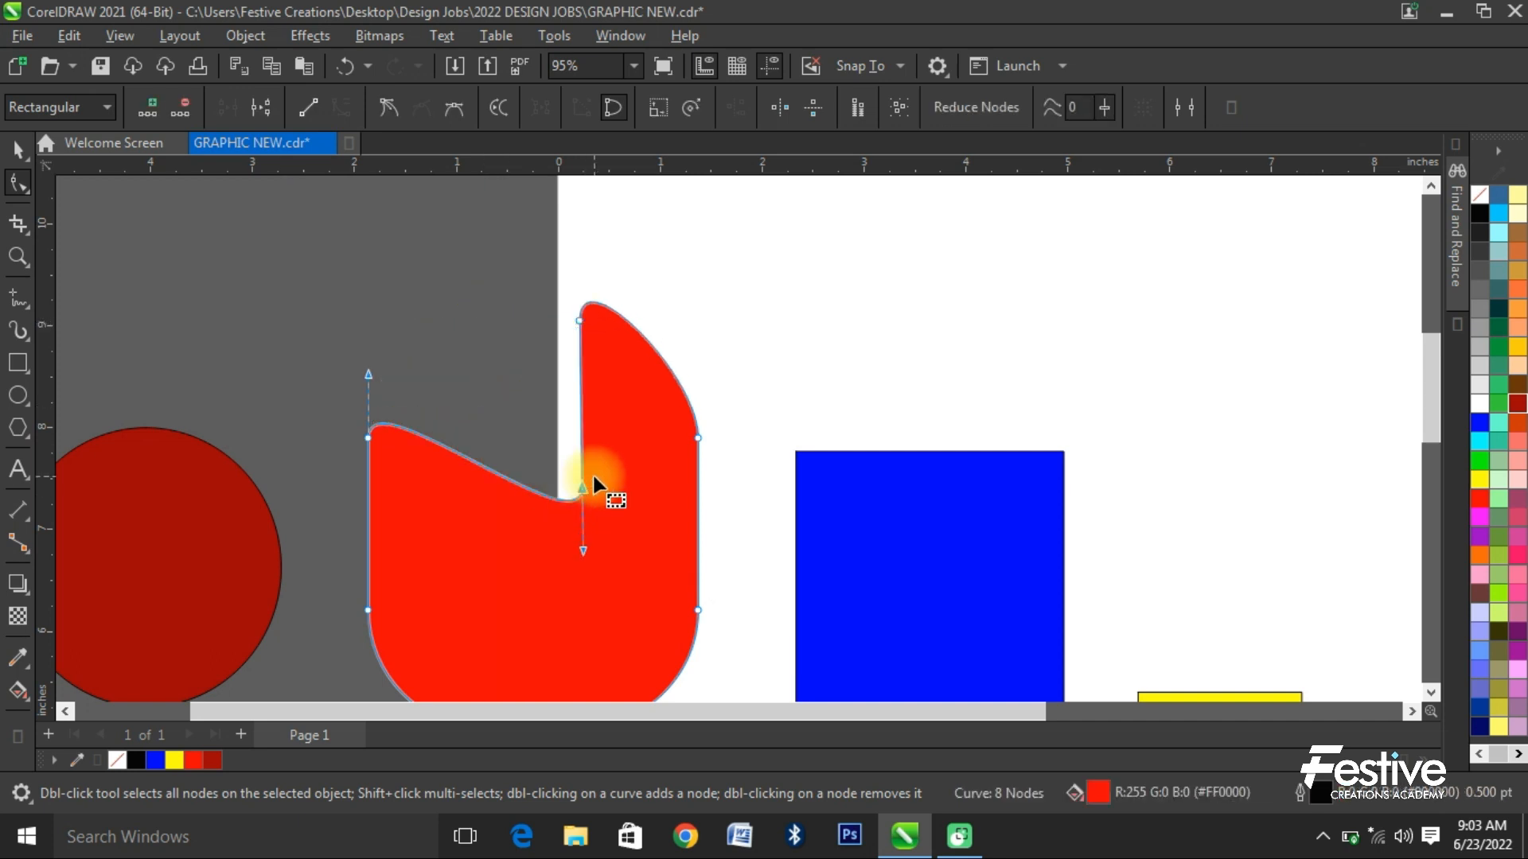
scroll(524, 350, "down", 2)
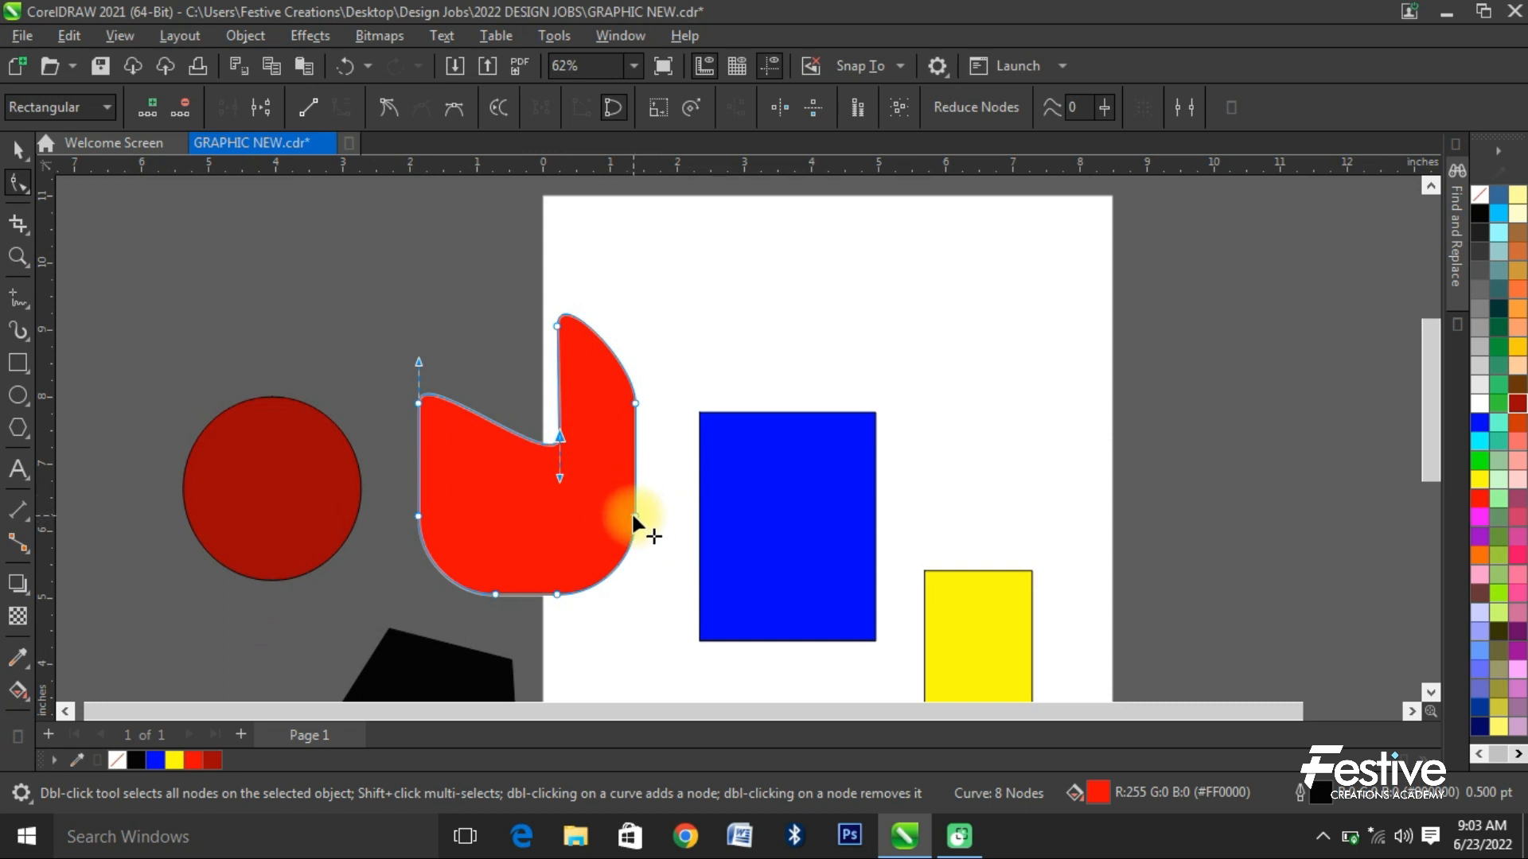
left_click_drag(634, 522, 432, 460)
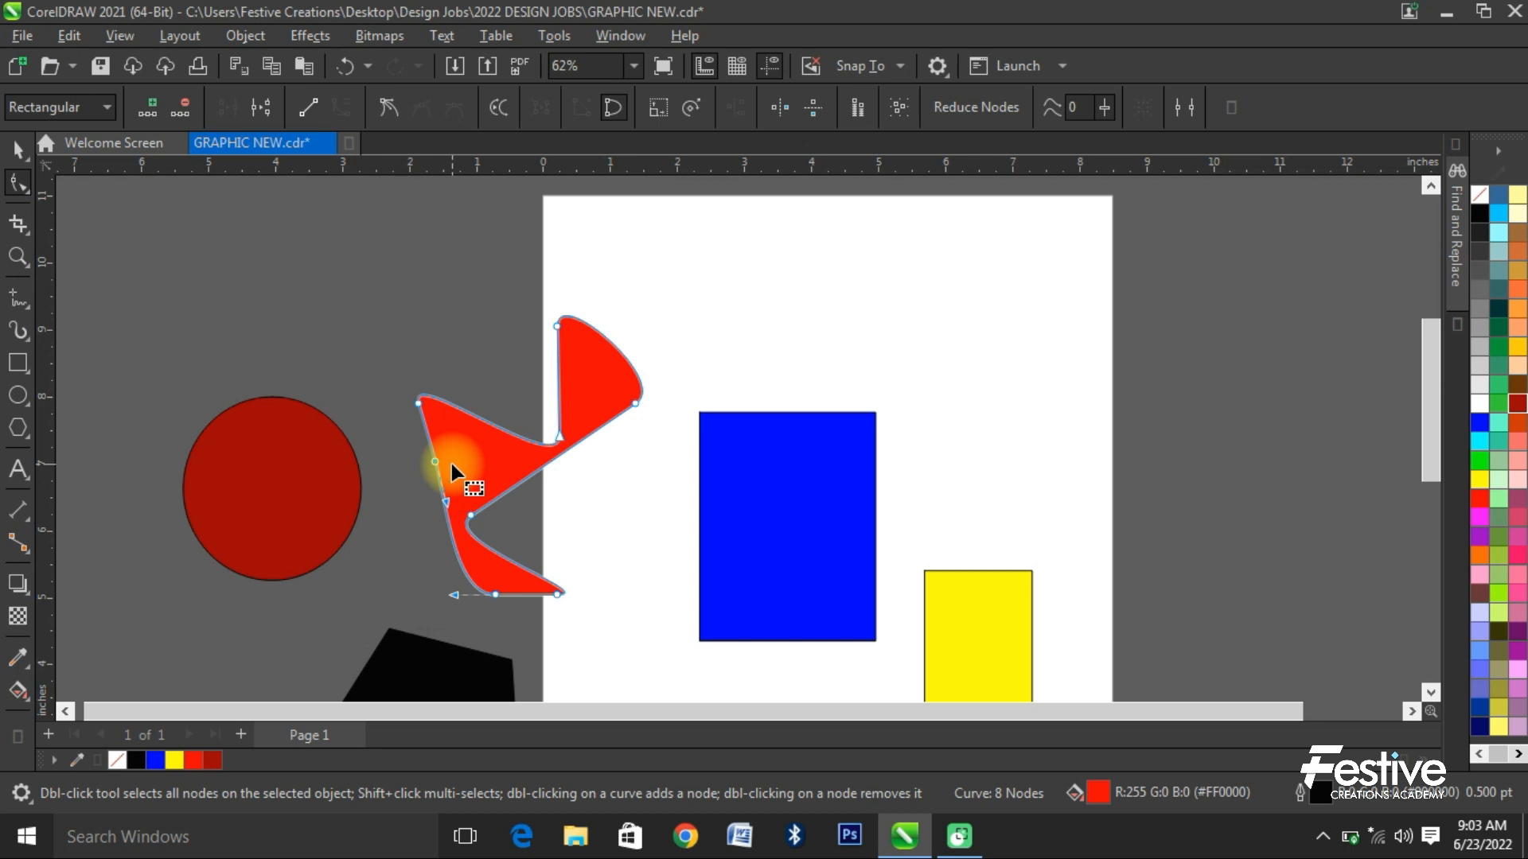
- Open the dark red circle into an arc from 90 to about 334.5 degrees with the Shape tool and deselect it
left_click(283, 441)
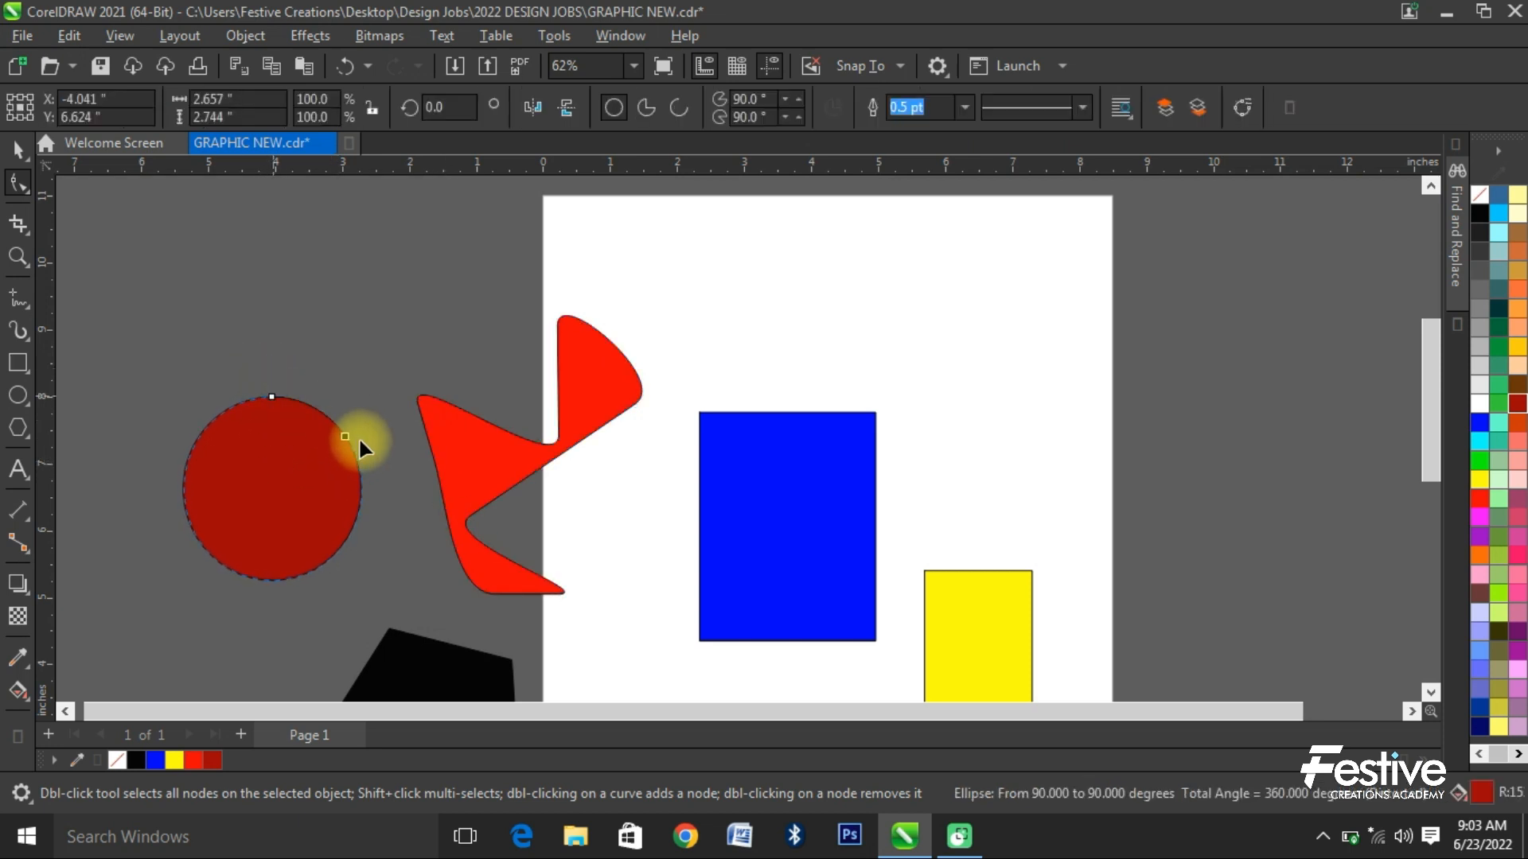
left_click_drag(359, 443, 365, 532)
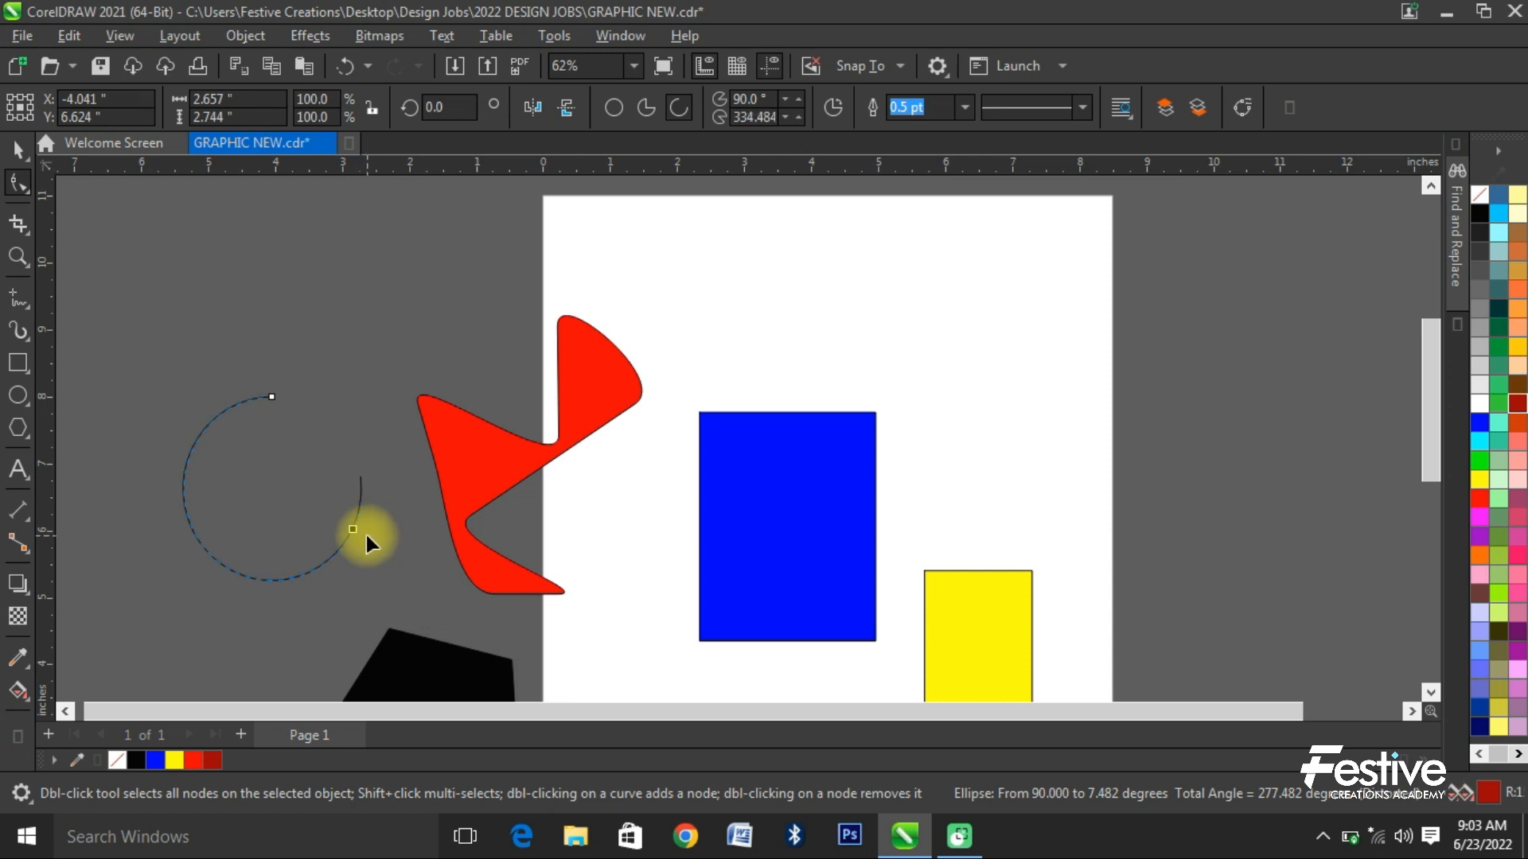
left_click(17, 149)
left_click(204, 345)
- Try cropping the drawing to an area about 3.2 × 2.2 inches around the blue rectangle's upper part, and undo the crop
left_click(17, 224)
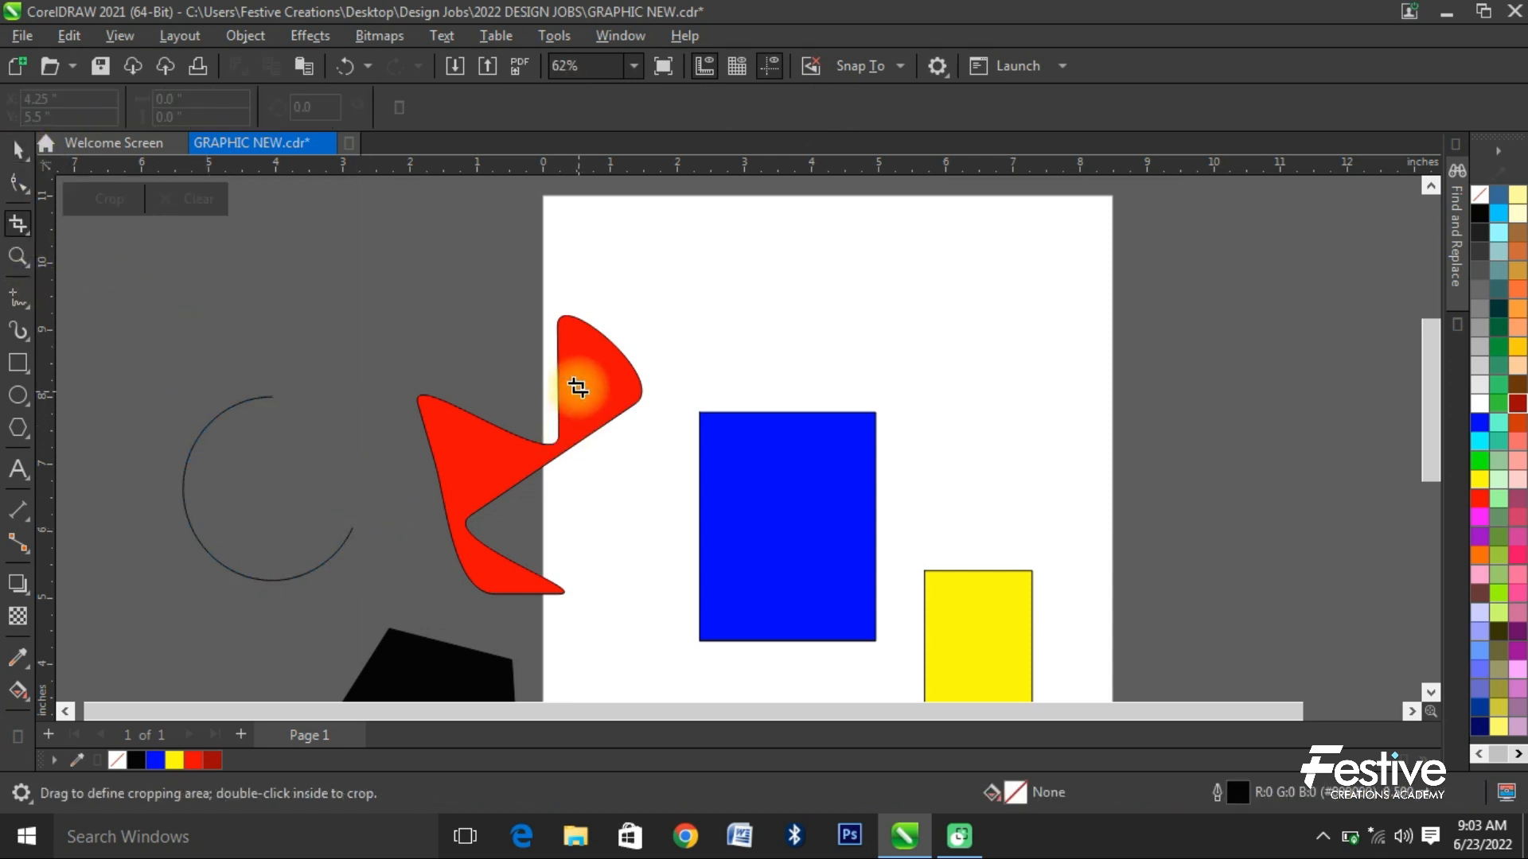
left_click_drag(691, 403, 905, 550)
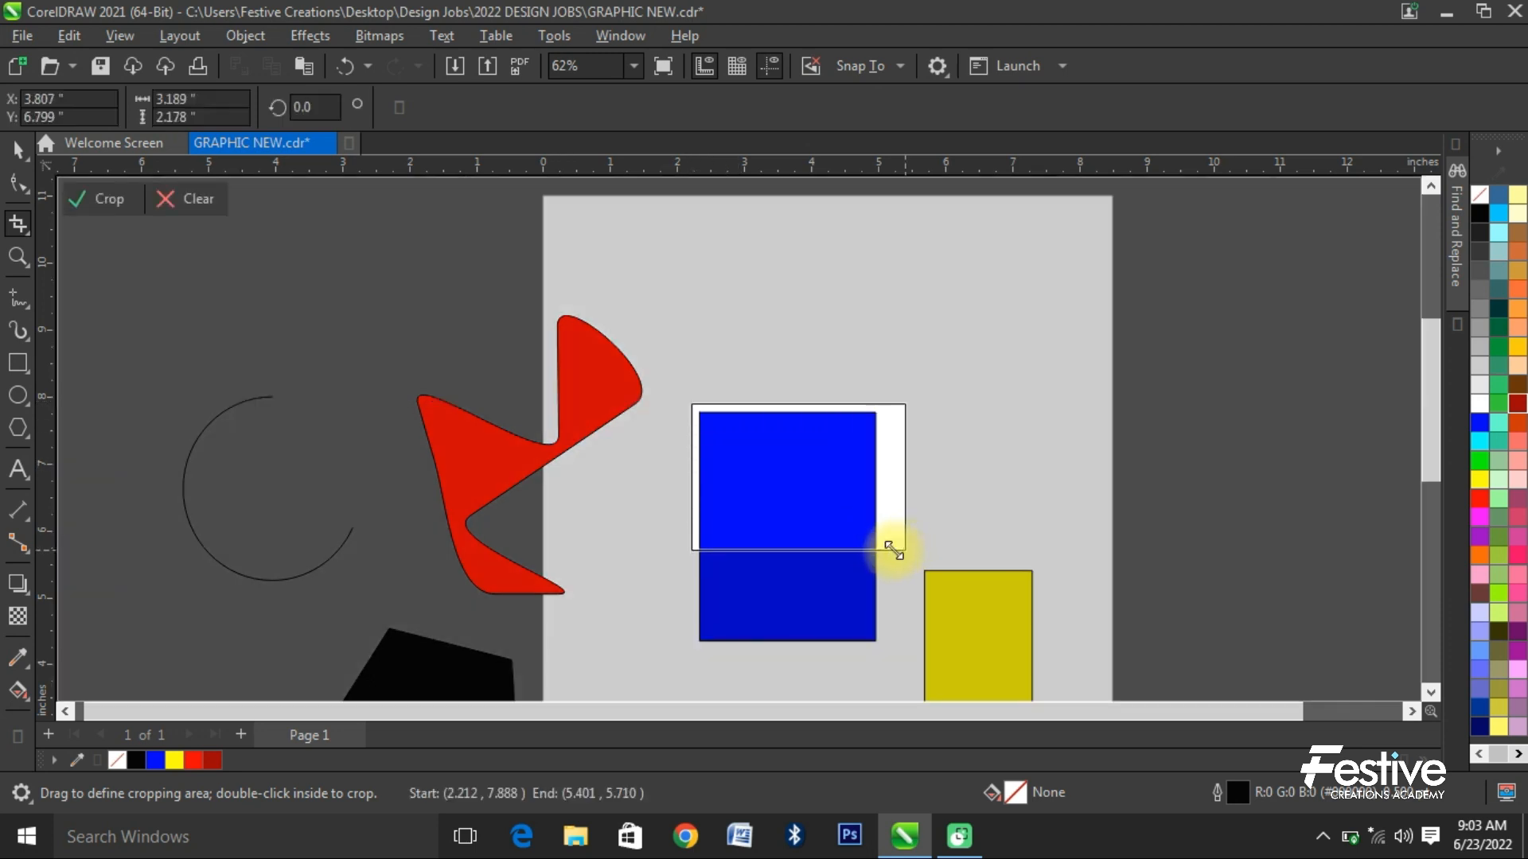
double_click(821, 512)
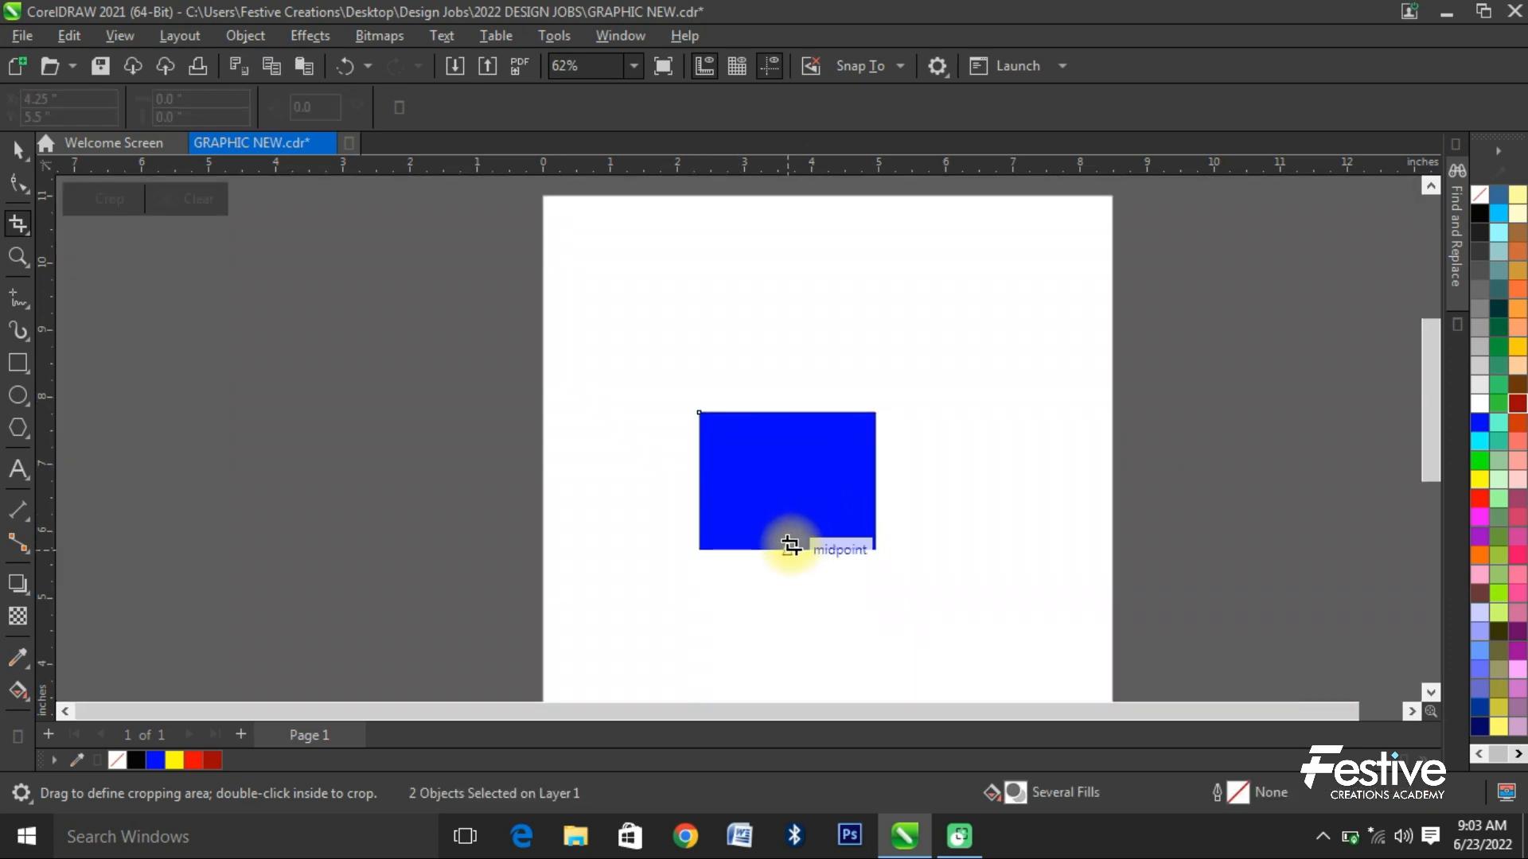
key("ctrl+z")
left_click(17, 151)
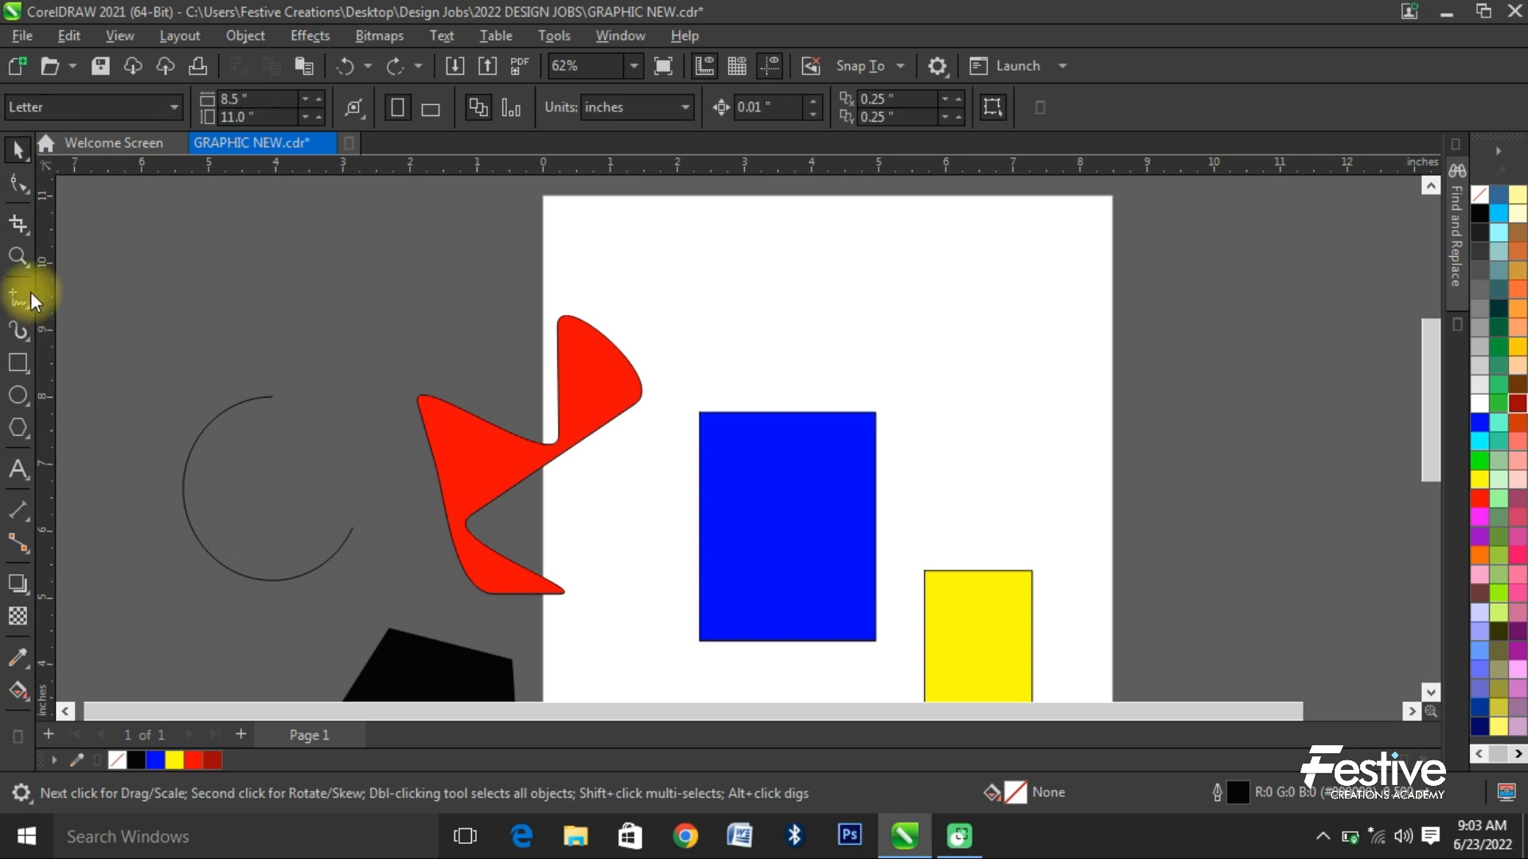
- Magnify the red shape with the Zoom tool and zoom back out to view all the shapes
left_click(17, 256)
left_click_drag(394, 333, 678, 556)
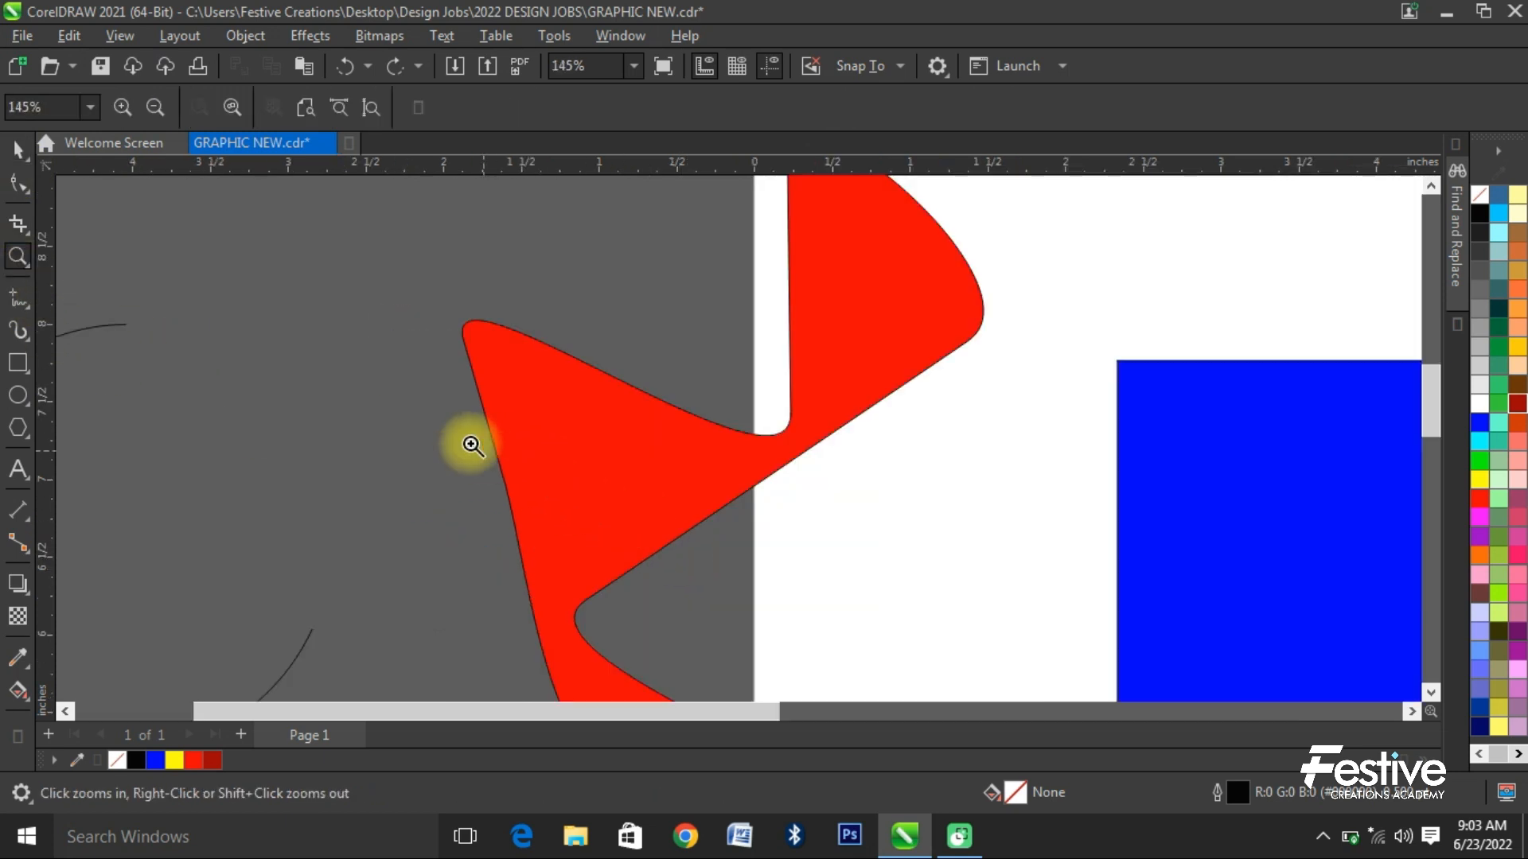
left_click(17, 151)
scroll(328, 393, "down", 3)
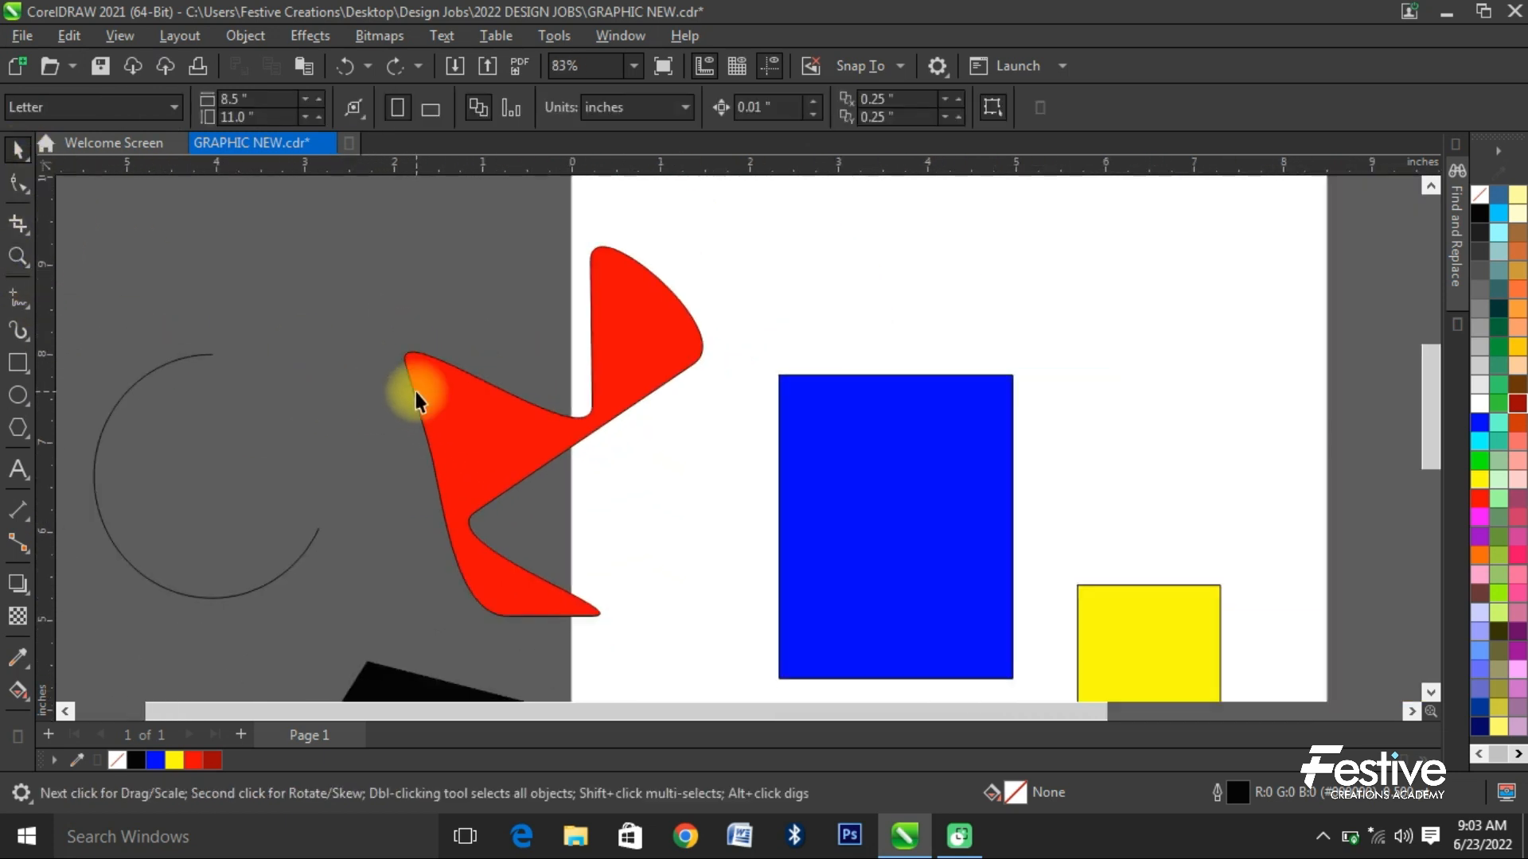
scroll(415, 391, "down", 3)
- Draw three freehand curves: one winding left of the page, one crossing its right edge, and one right of it about 8.8 × 4 inches
left_click(17, 299)
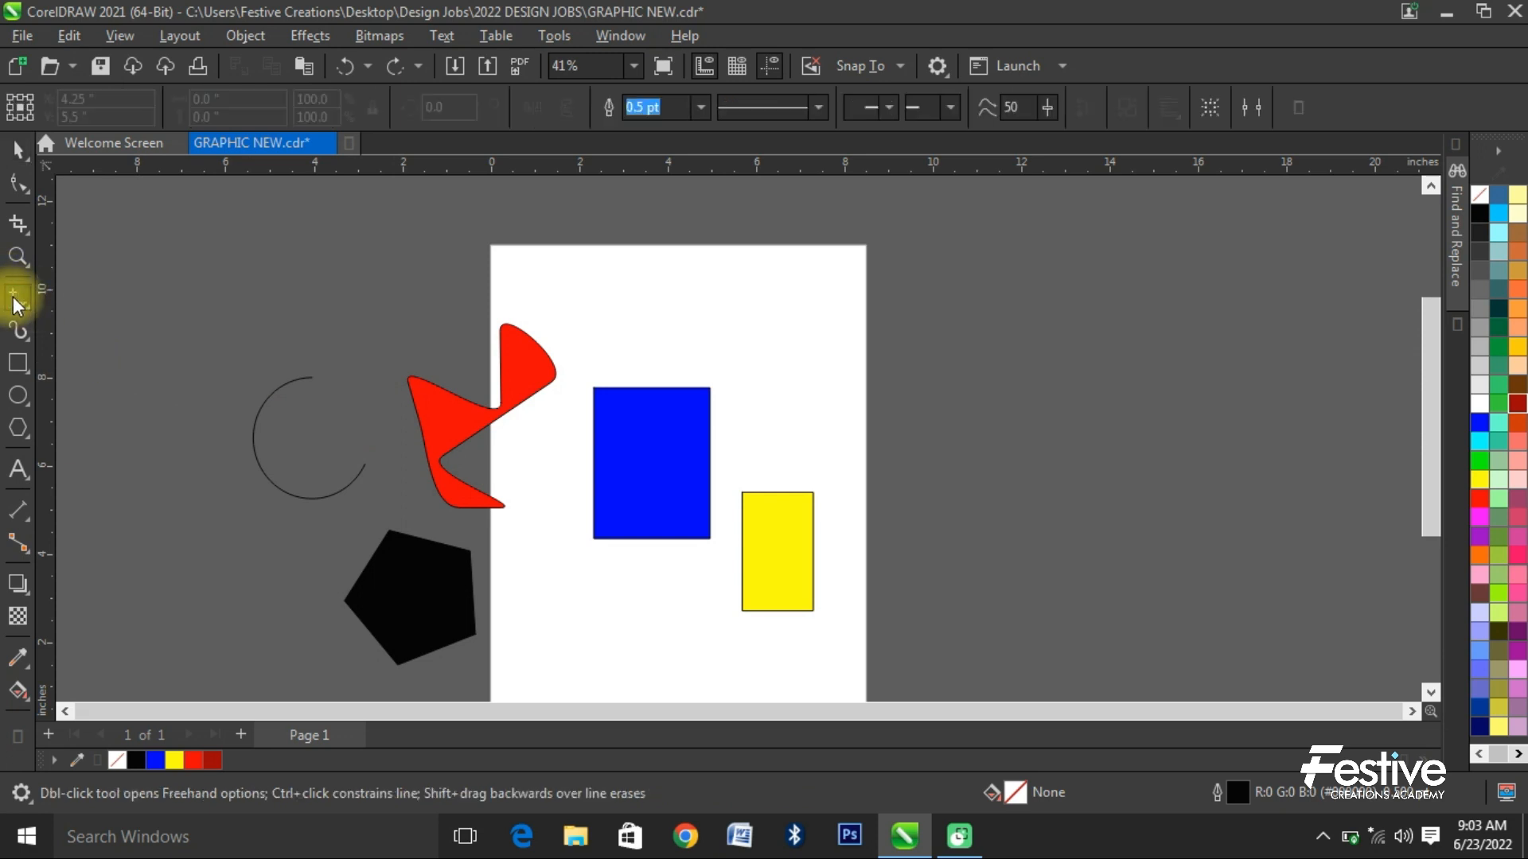
left_click_drag(247, 246, 364, 302)
mouse_move(327, 362)
left_mouse_down()
mouse_move(403, 364)
mouse_move(450, 277)
left_mouse_up()
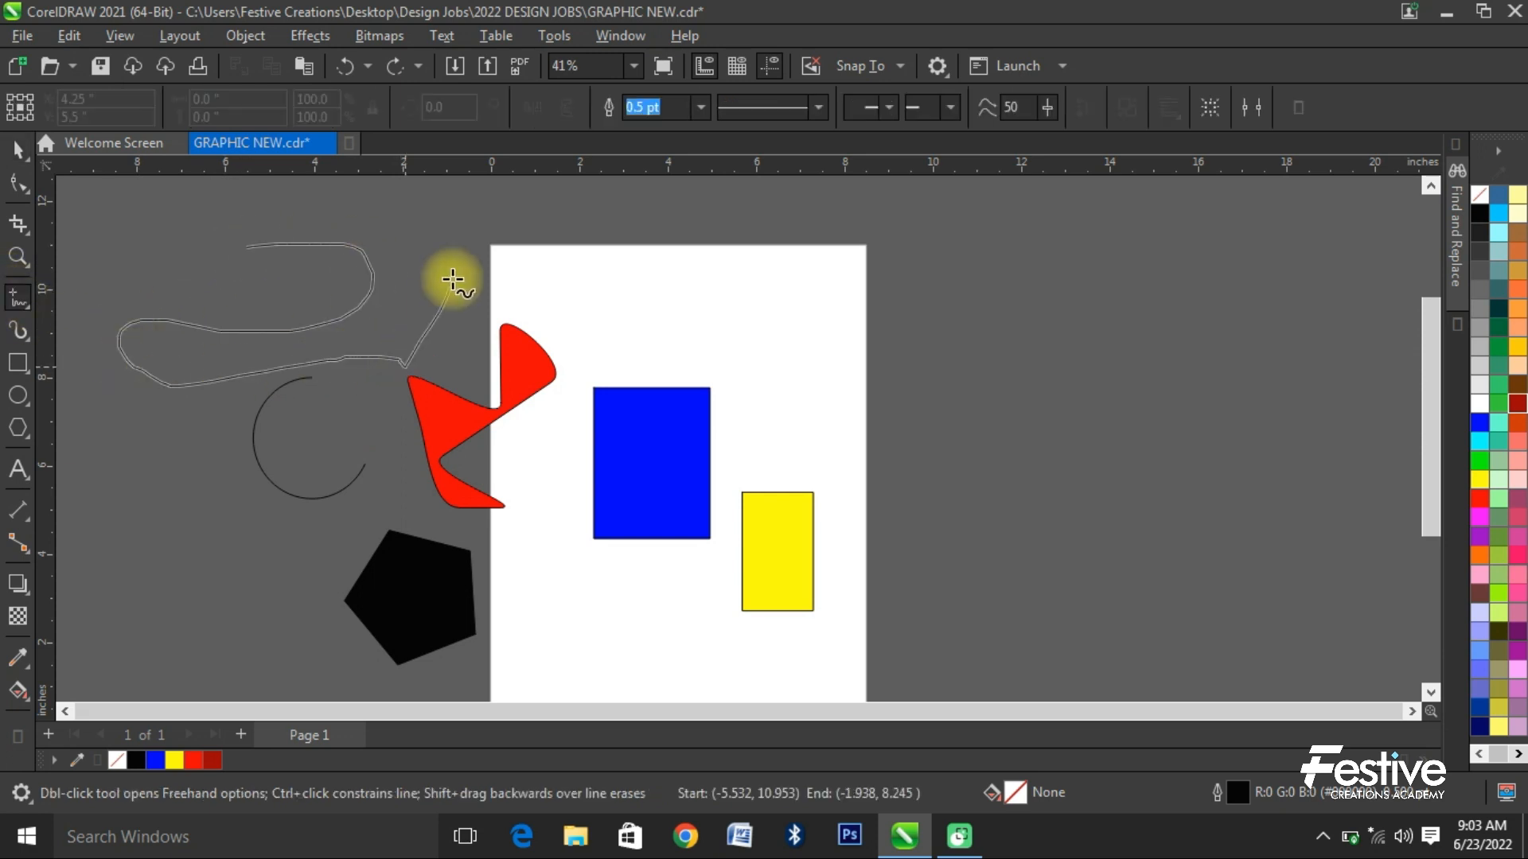
mouse_move(634, 284)
left_mouse_down()
mouse_move(825, 358)
mouse_move(1045, 319)
left_mouse_up()
mouse_move(1154, 339)
left_mouse_down()
mouse_move(1168, 452)
mouse_move(813, 515)
left_mouse_up()
- Draw a horizontal 2-point line about 2.5 inches long to the right of the page, below the freehand curves
left_click(30, 317)
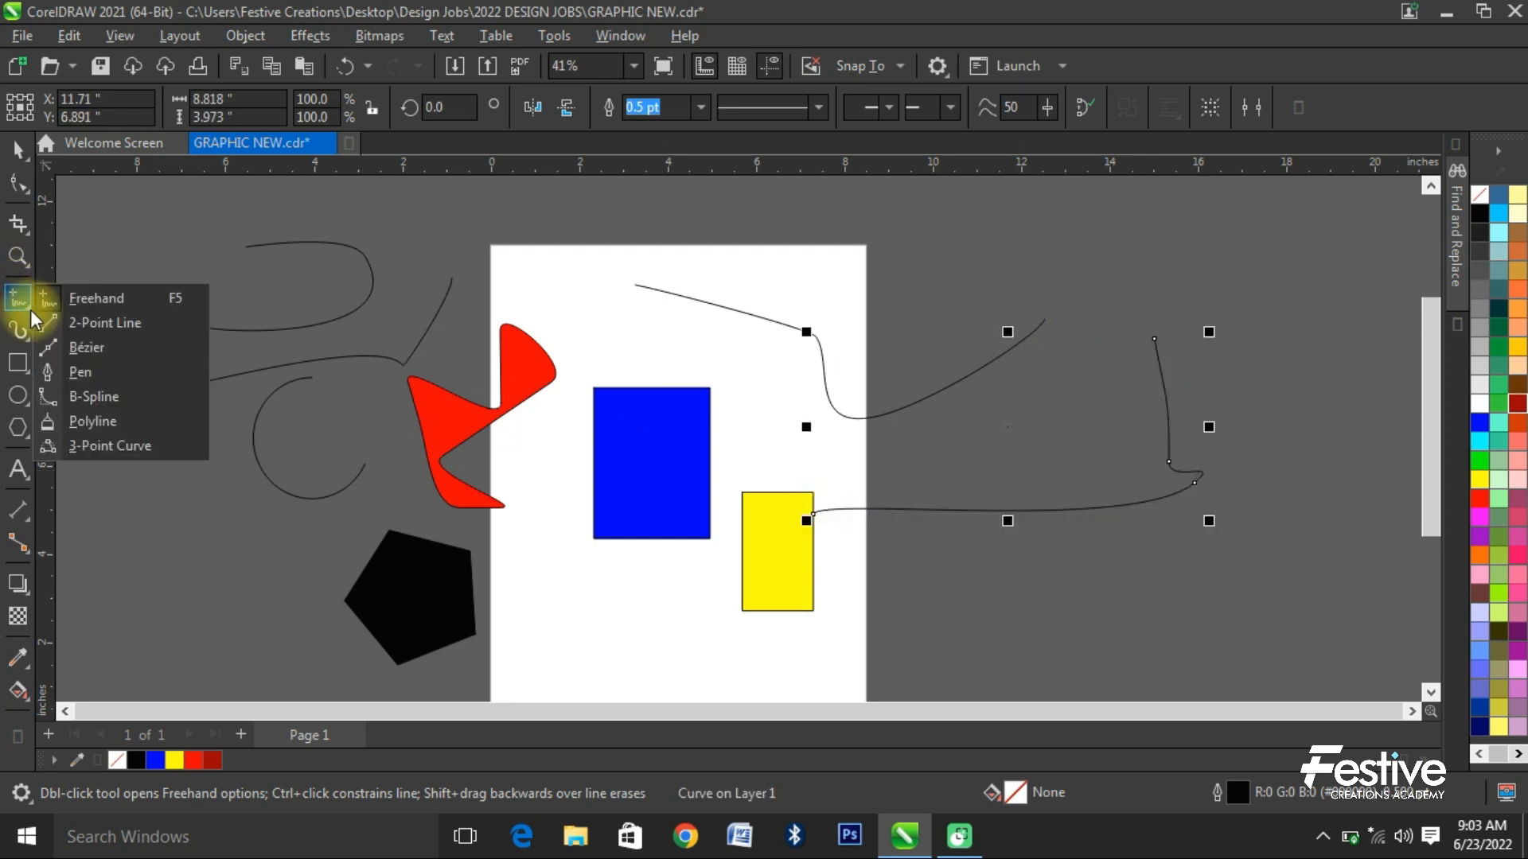
left_click(56, 296)
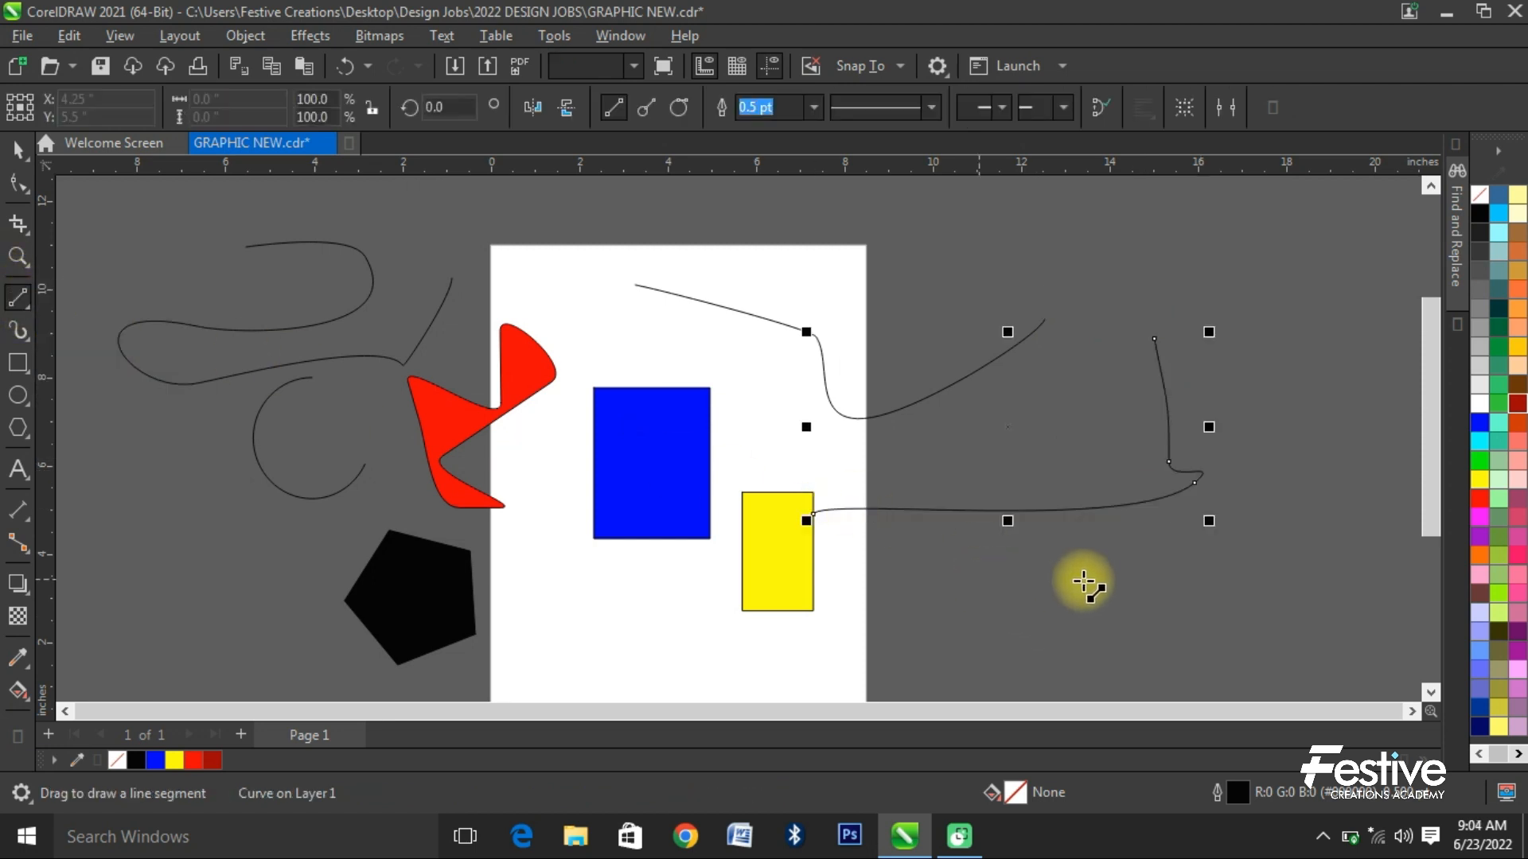
left_click_drag(976, 575, 1088, 575)
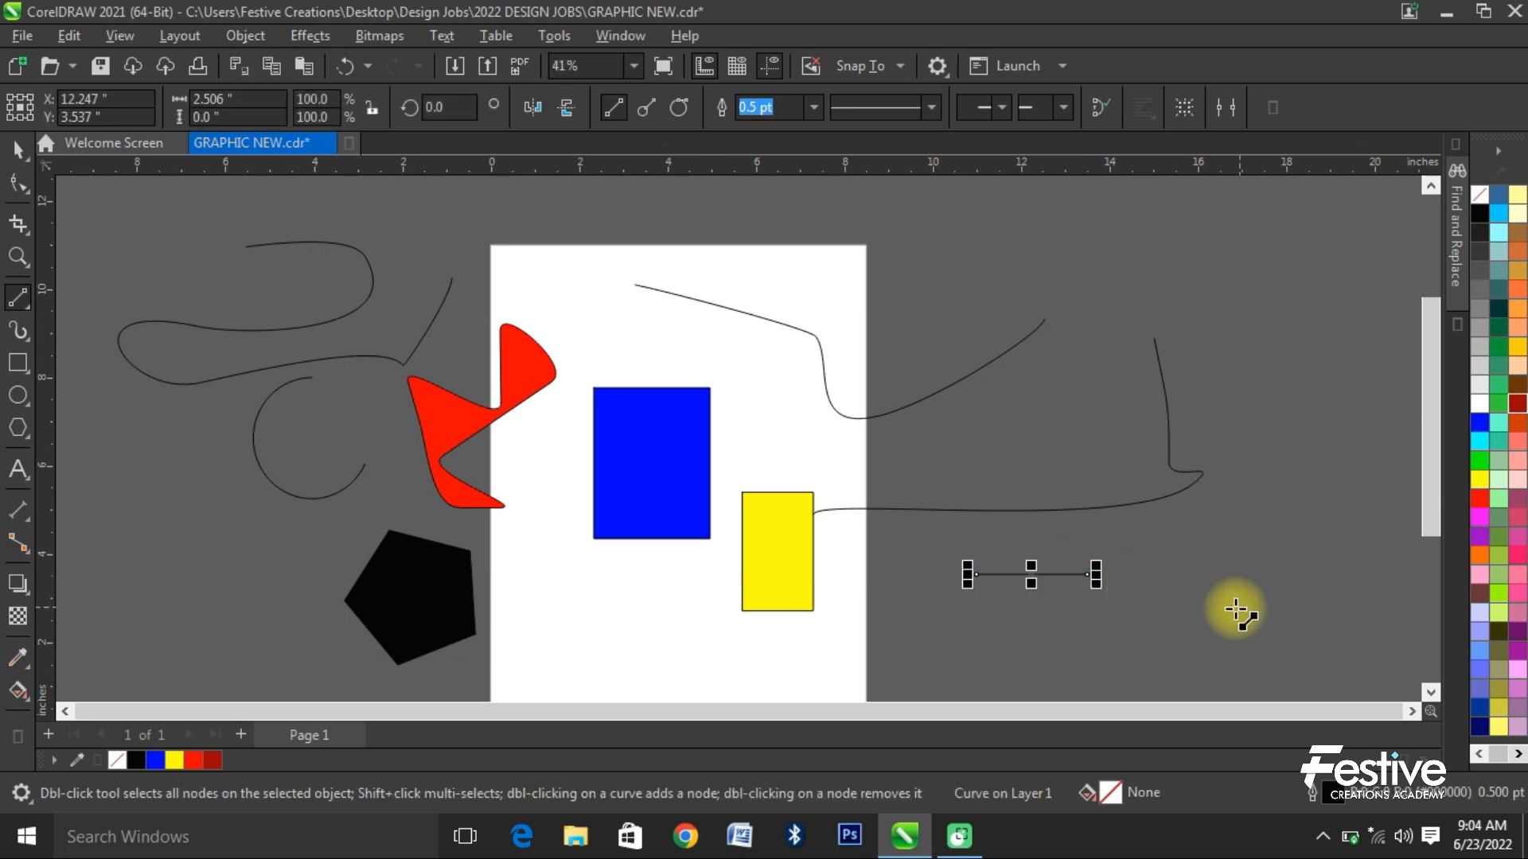
- Draw a closed five-sided outline about 1.9 × 3.1 inches left of the black pentagon with the Pen tool
left_click(32, 309)
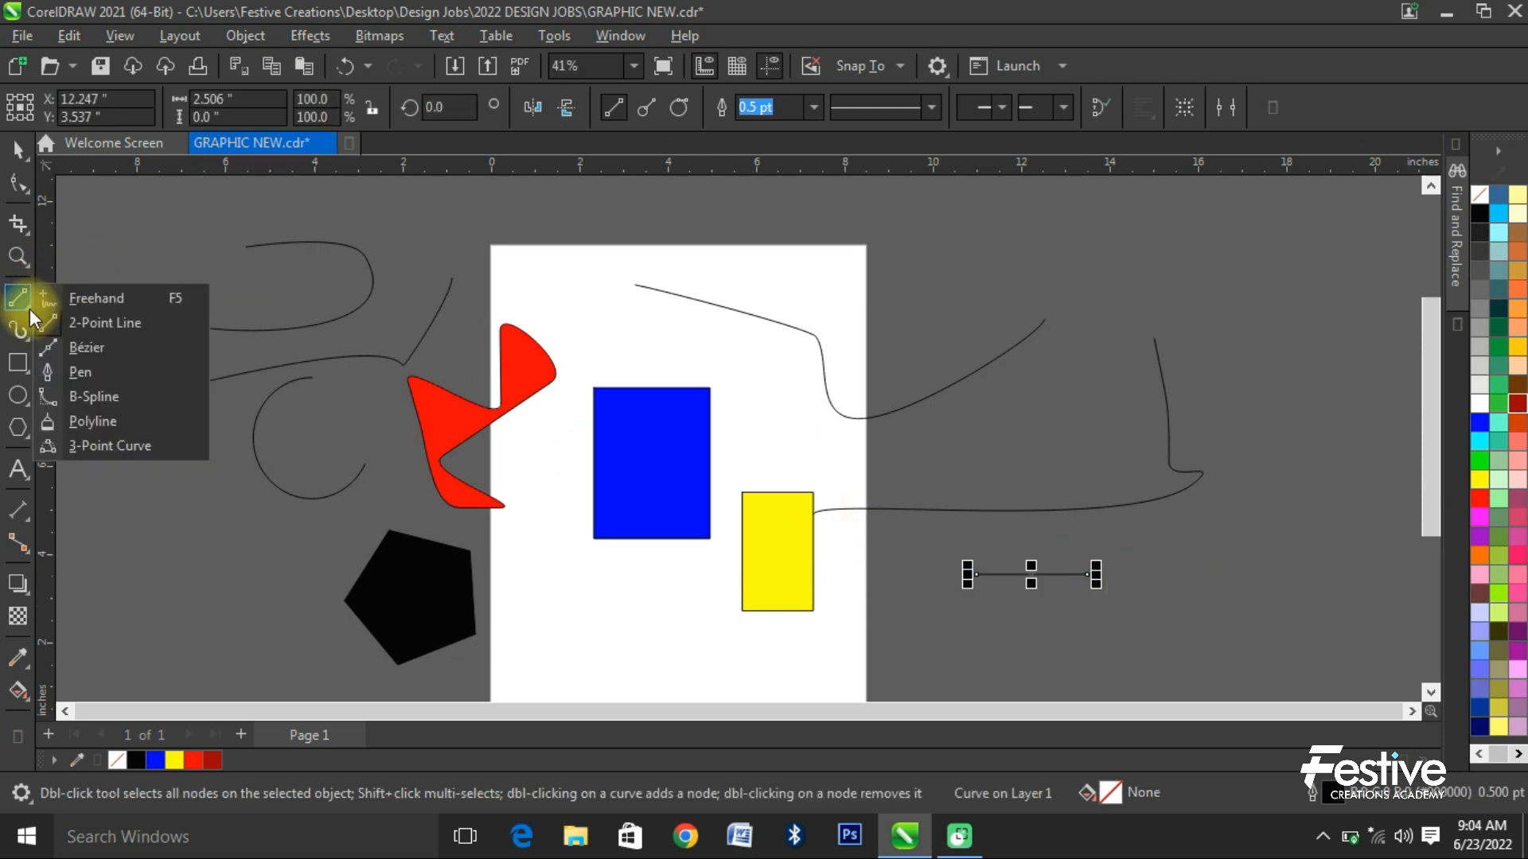
left_click(103, 372)
left_click(144, 579)
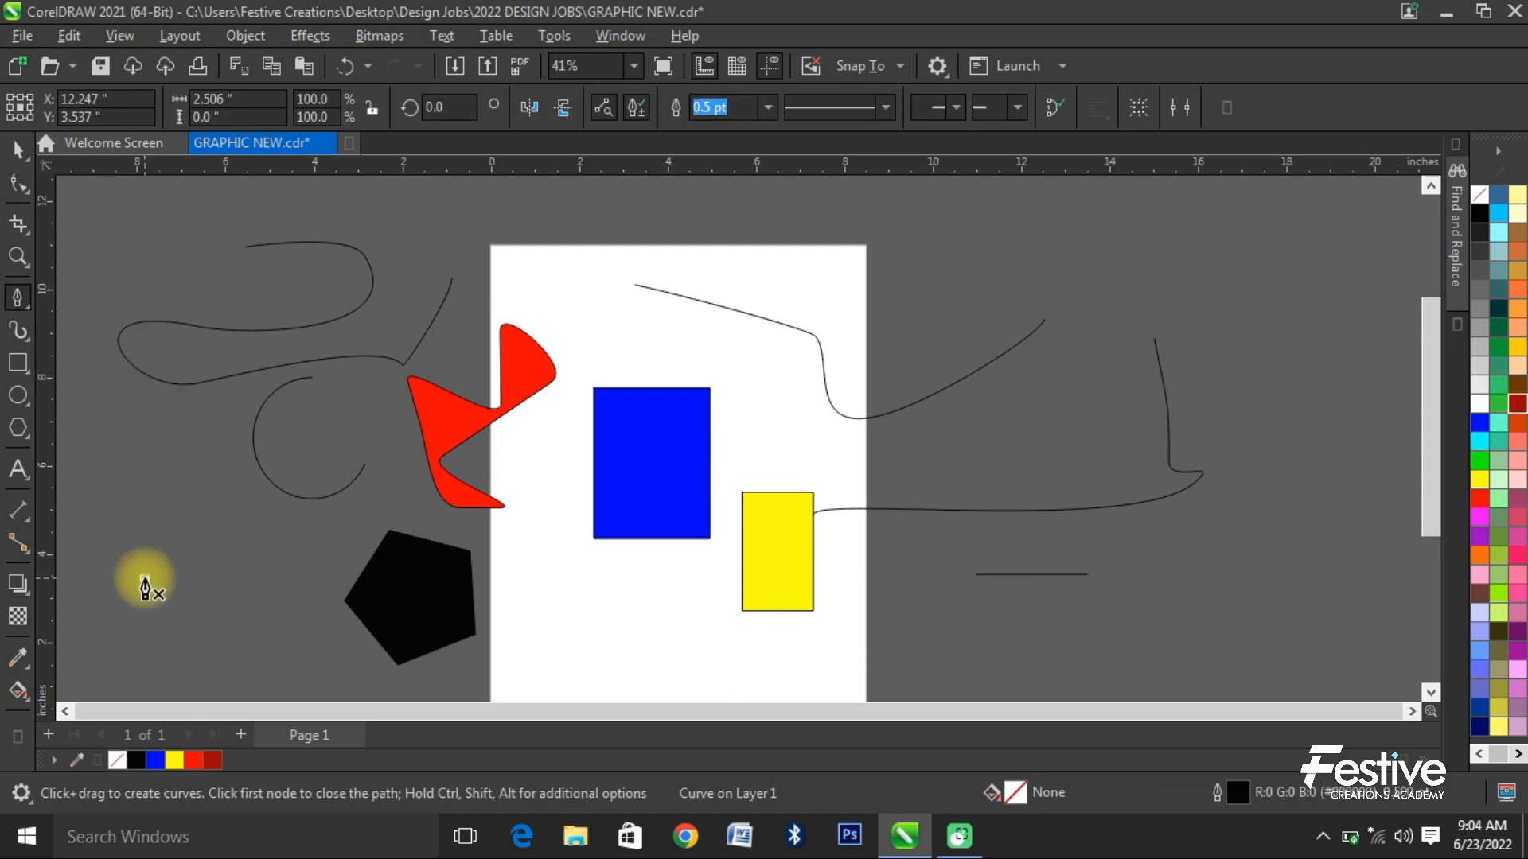
left_click(166, 492)
left_click(208, 565)
left_click(158, 625)
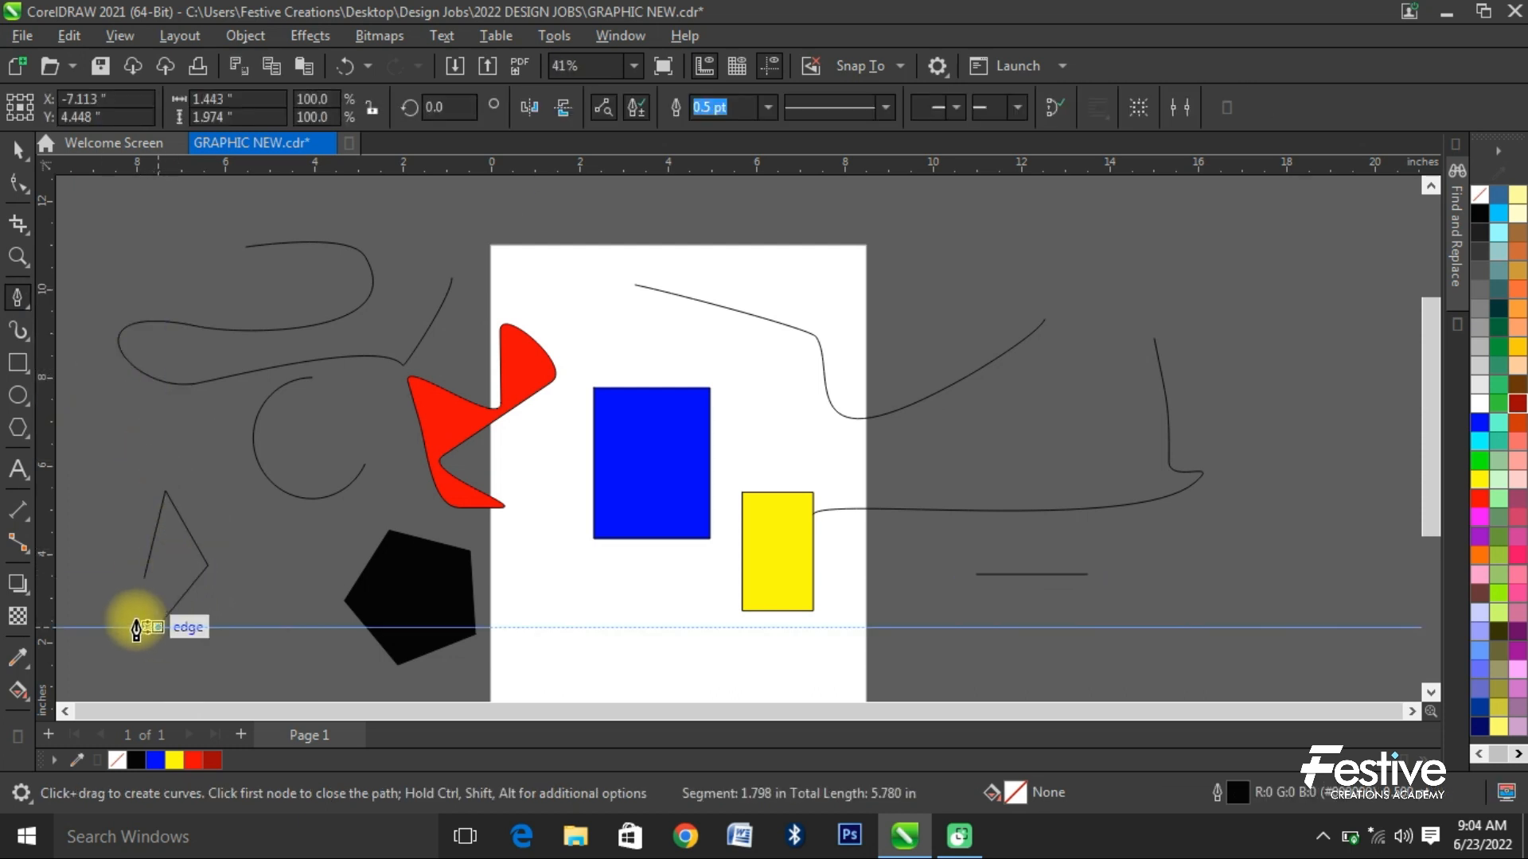
left_click(126, 594)
left_click(145, 580)
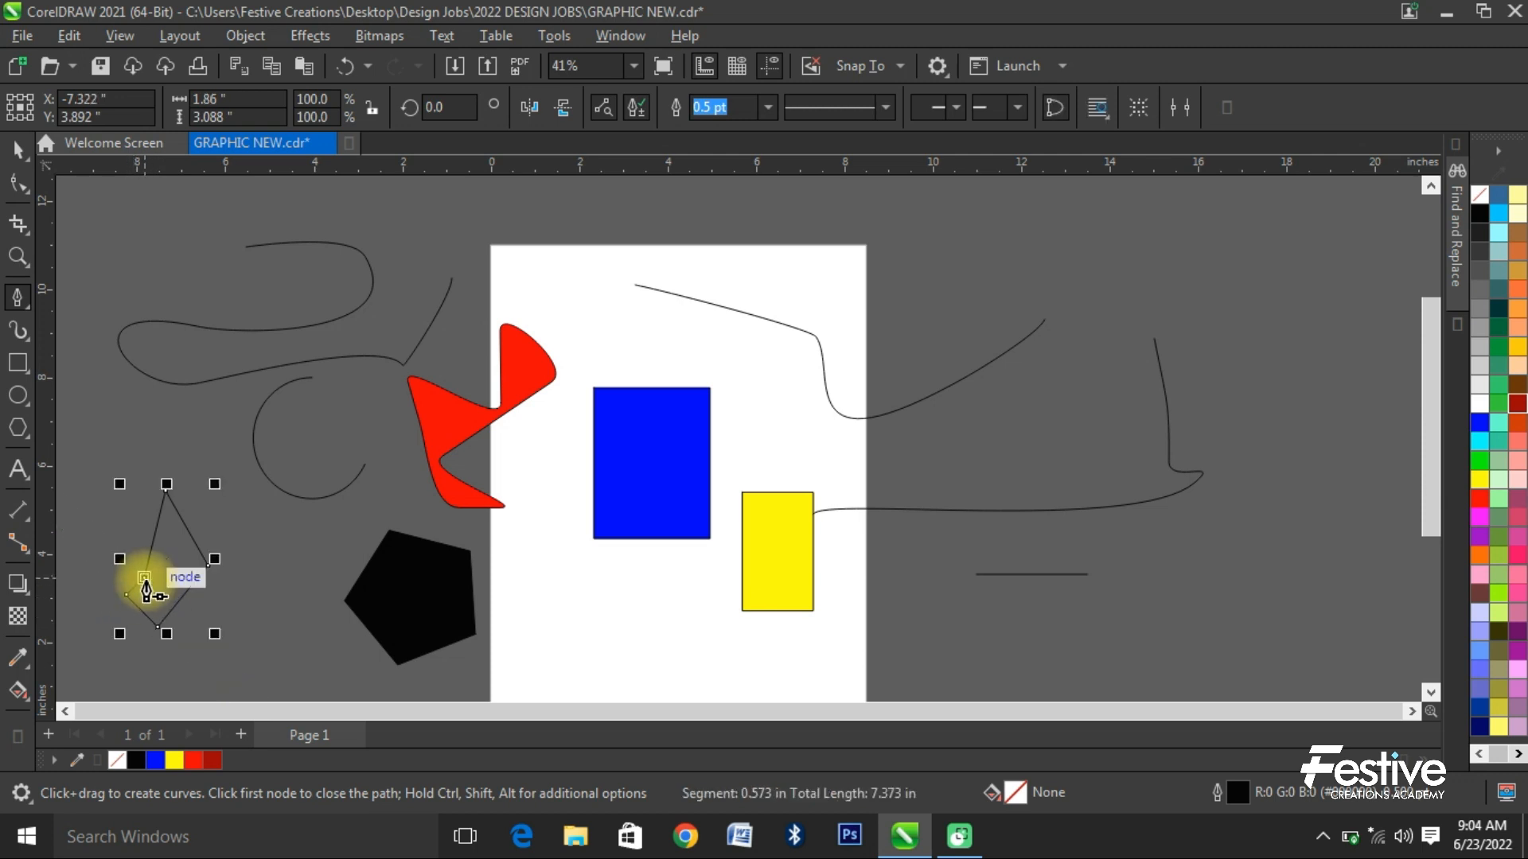
left_click(11, 153)
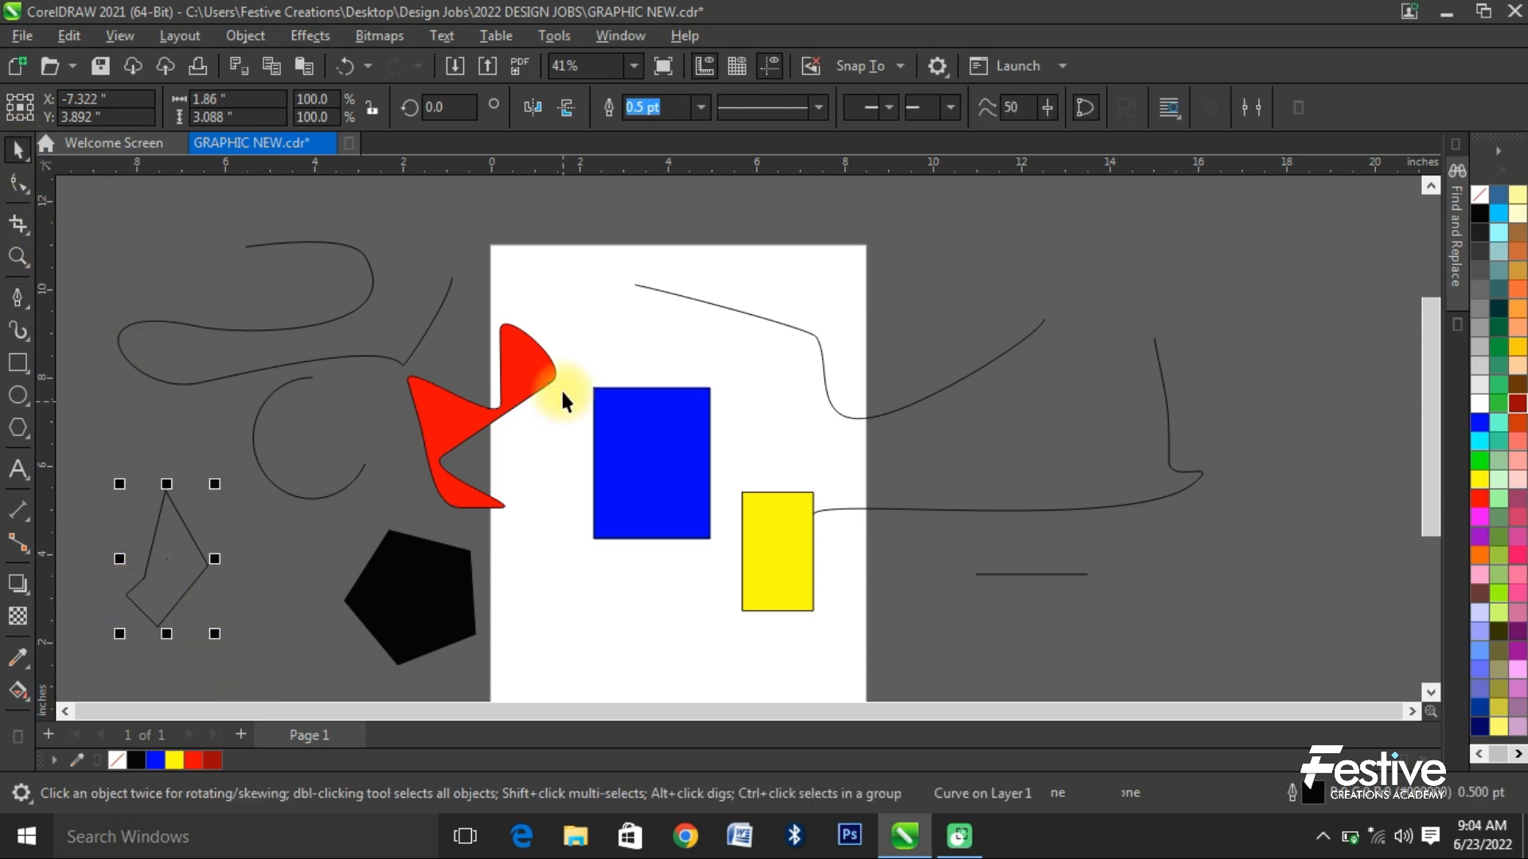
- Draw a closed letter F outline about 1.8 × 2.5 inches at the far right of the workspace with the Pen tool
left_click(17, 295)
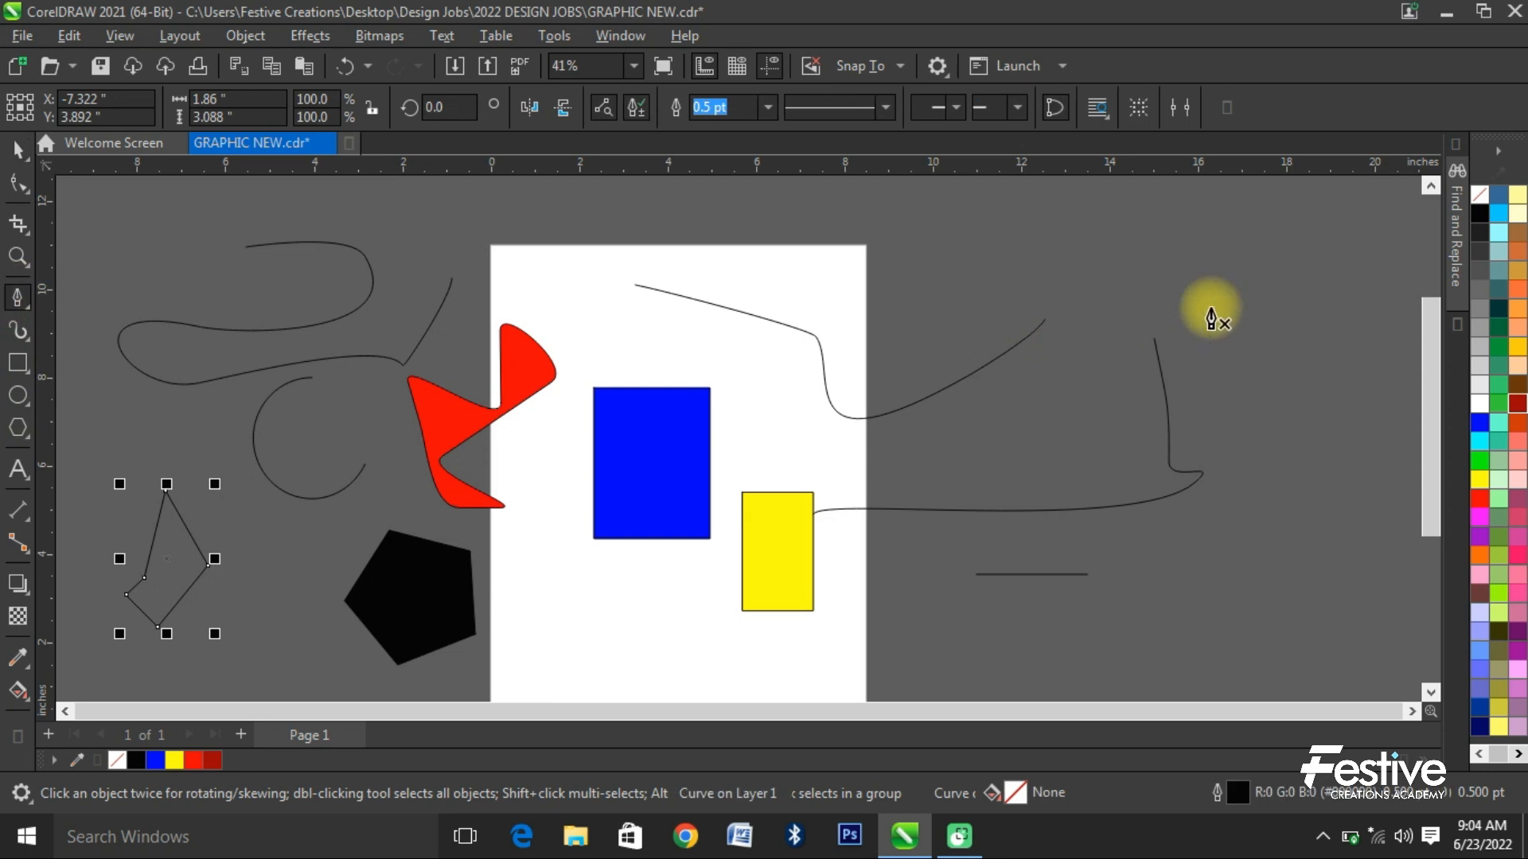
left_click(1306, 260)
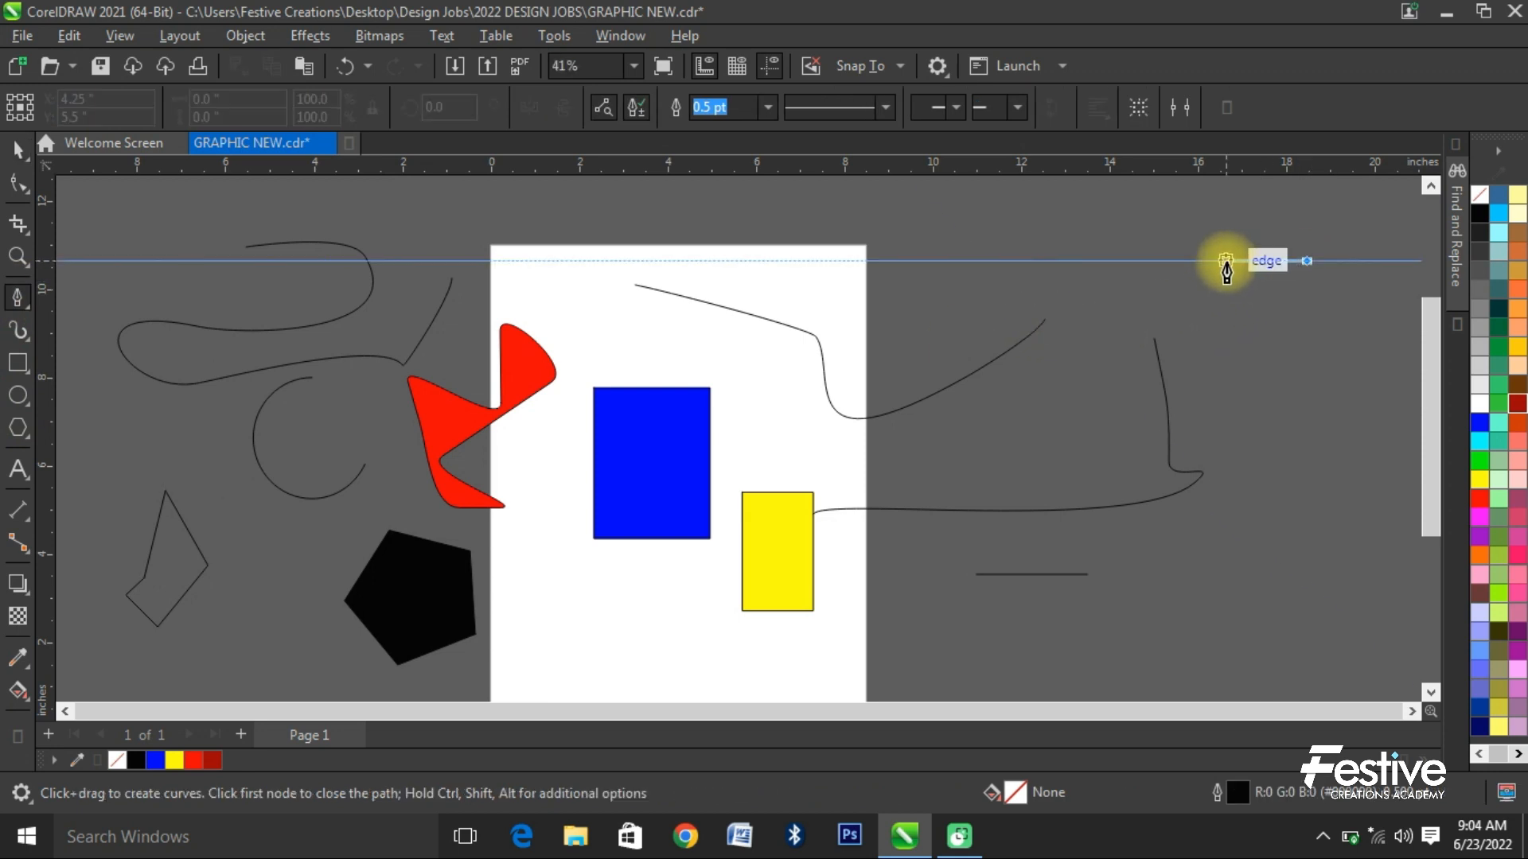
left_click(1226, 261)
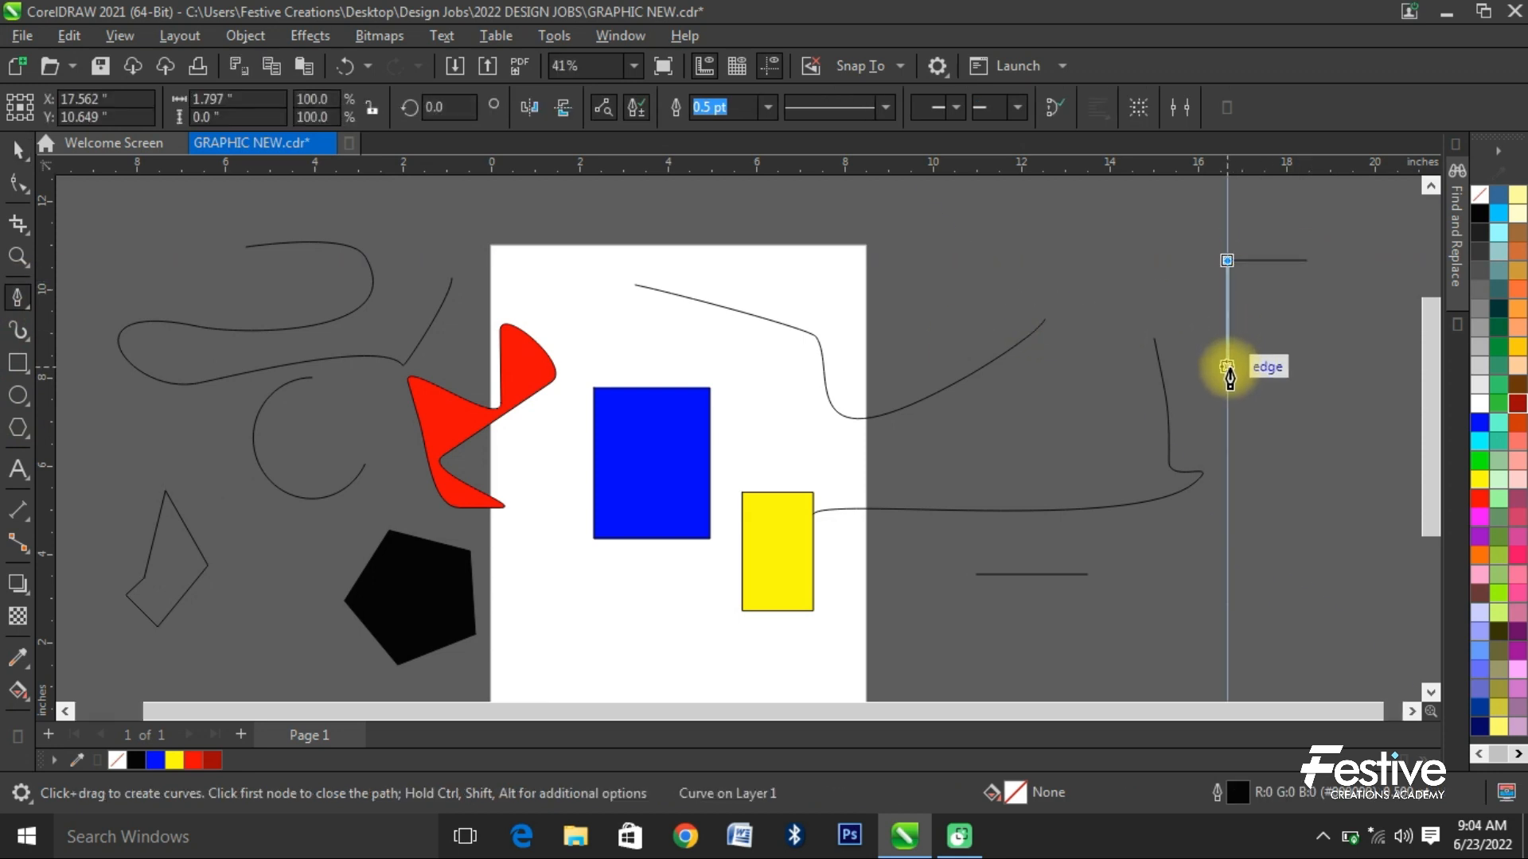
left_click(1227, 368)
left_click(1255, 367)
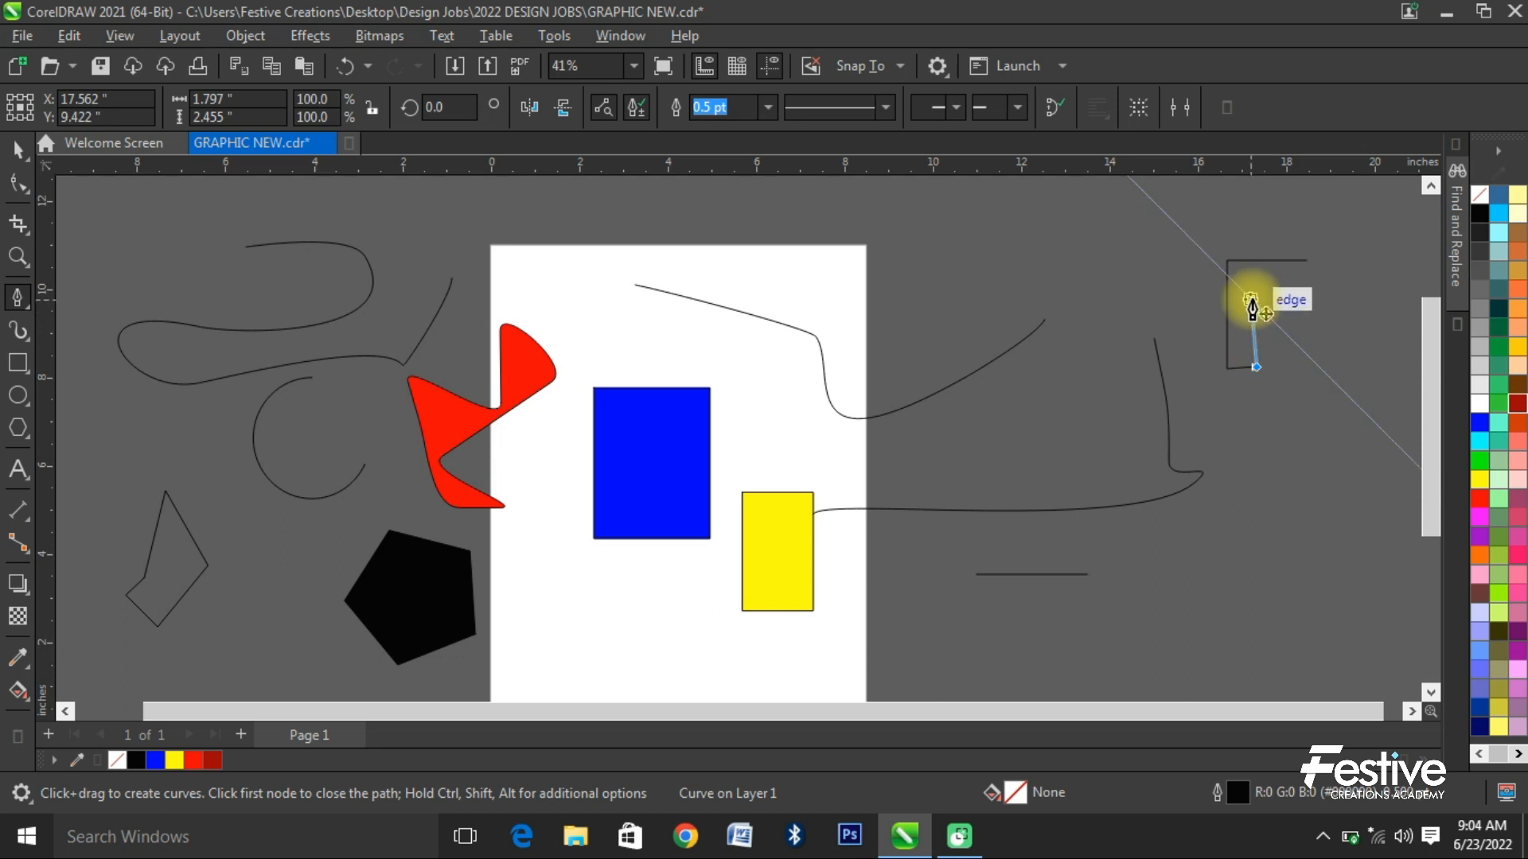
left_click(1255, 337)
left_click(1299, 338)
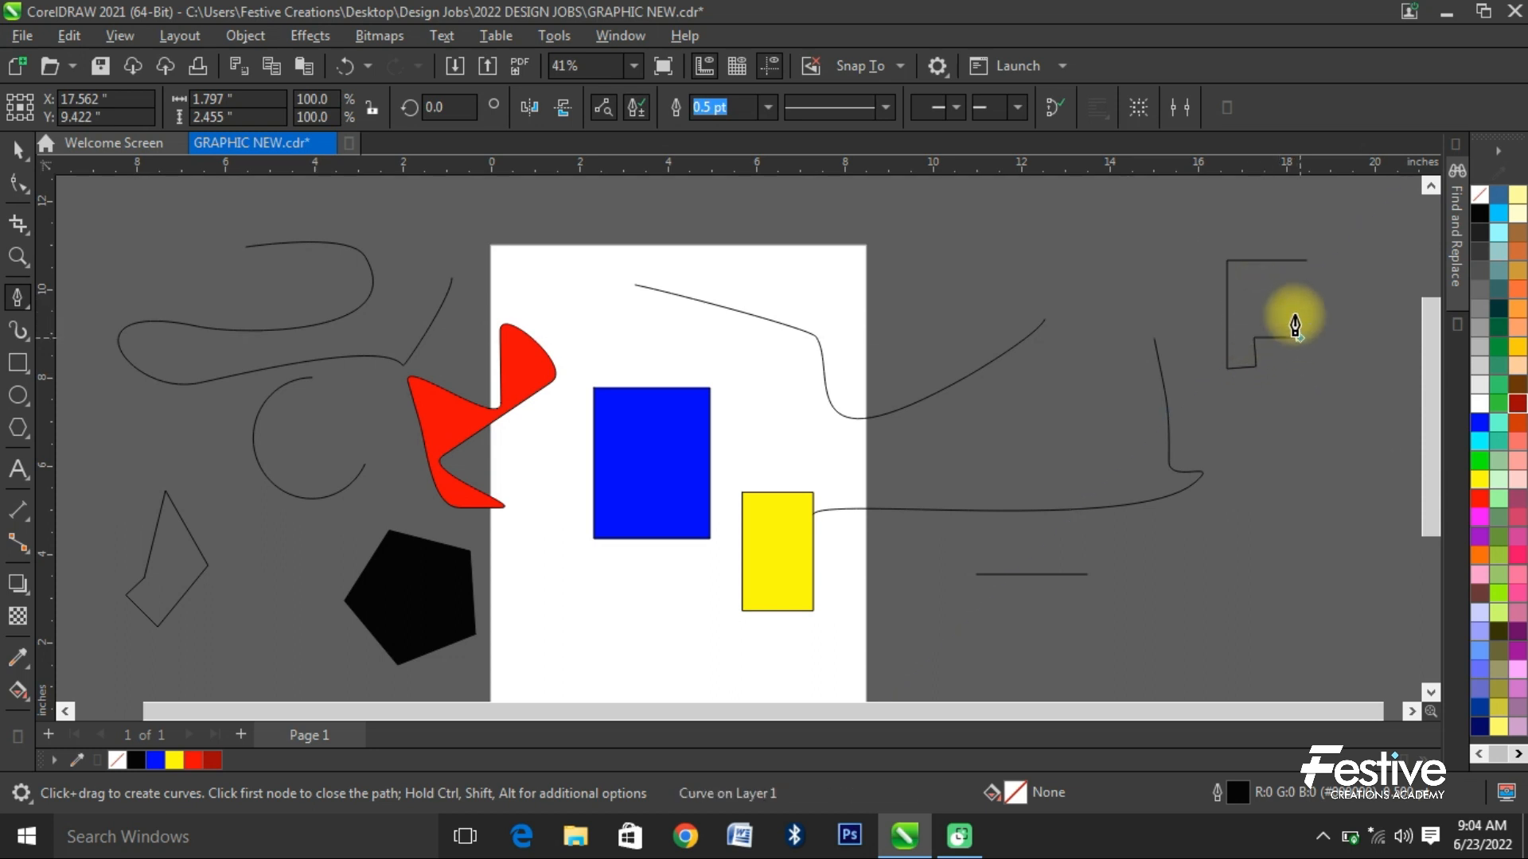
left_click(1299, 311)
left_click(1261, 310)
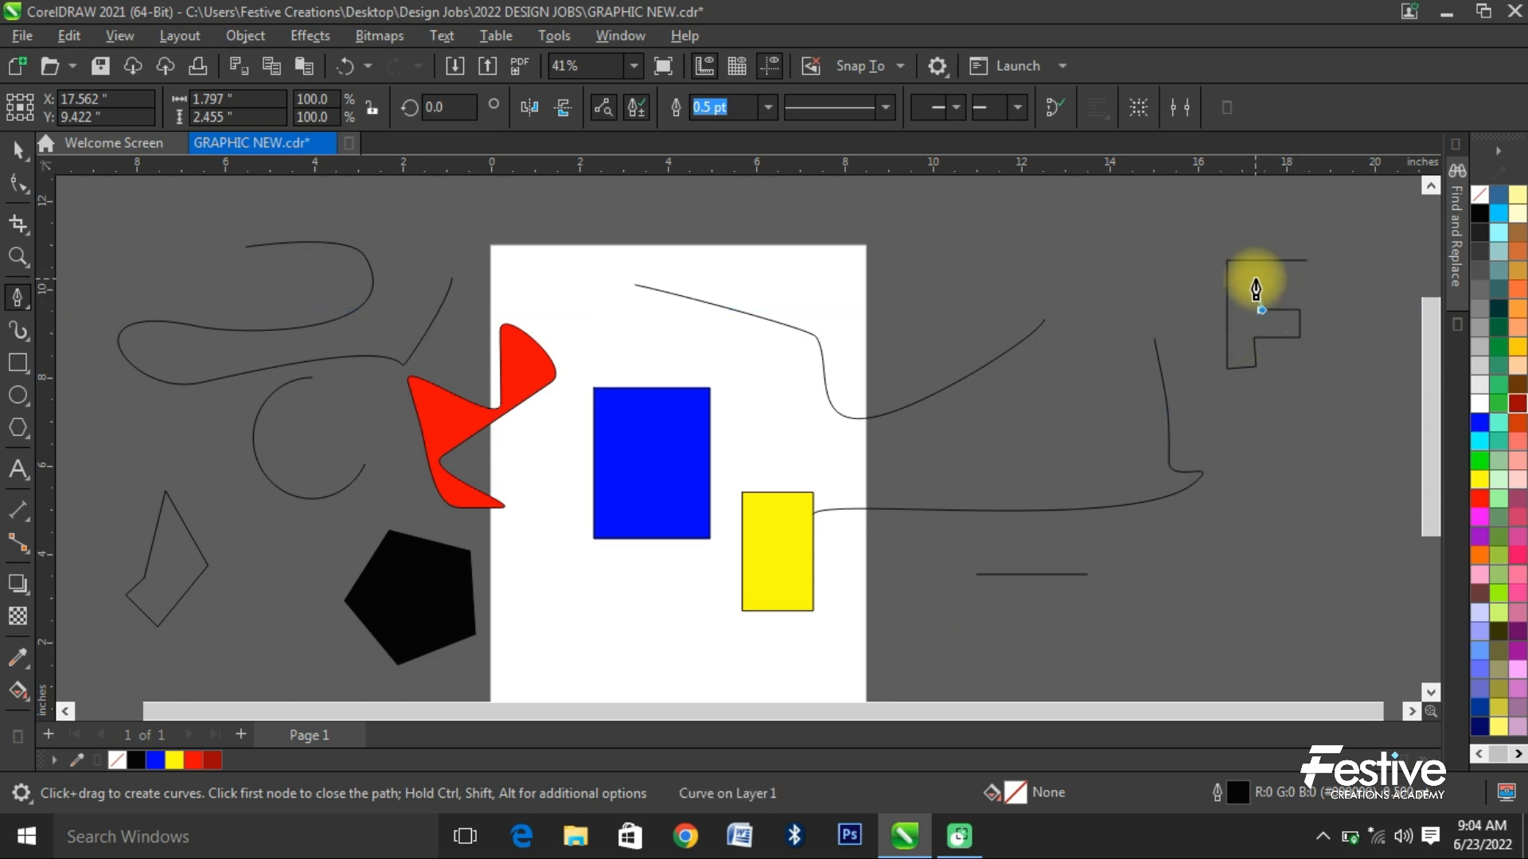
left_click(1255, 278)
left_click(1306, 278)
left_click(1306, 261)
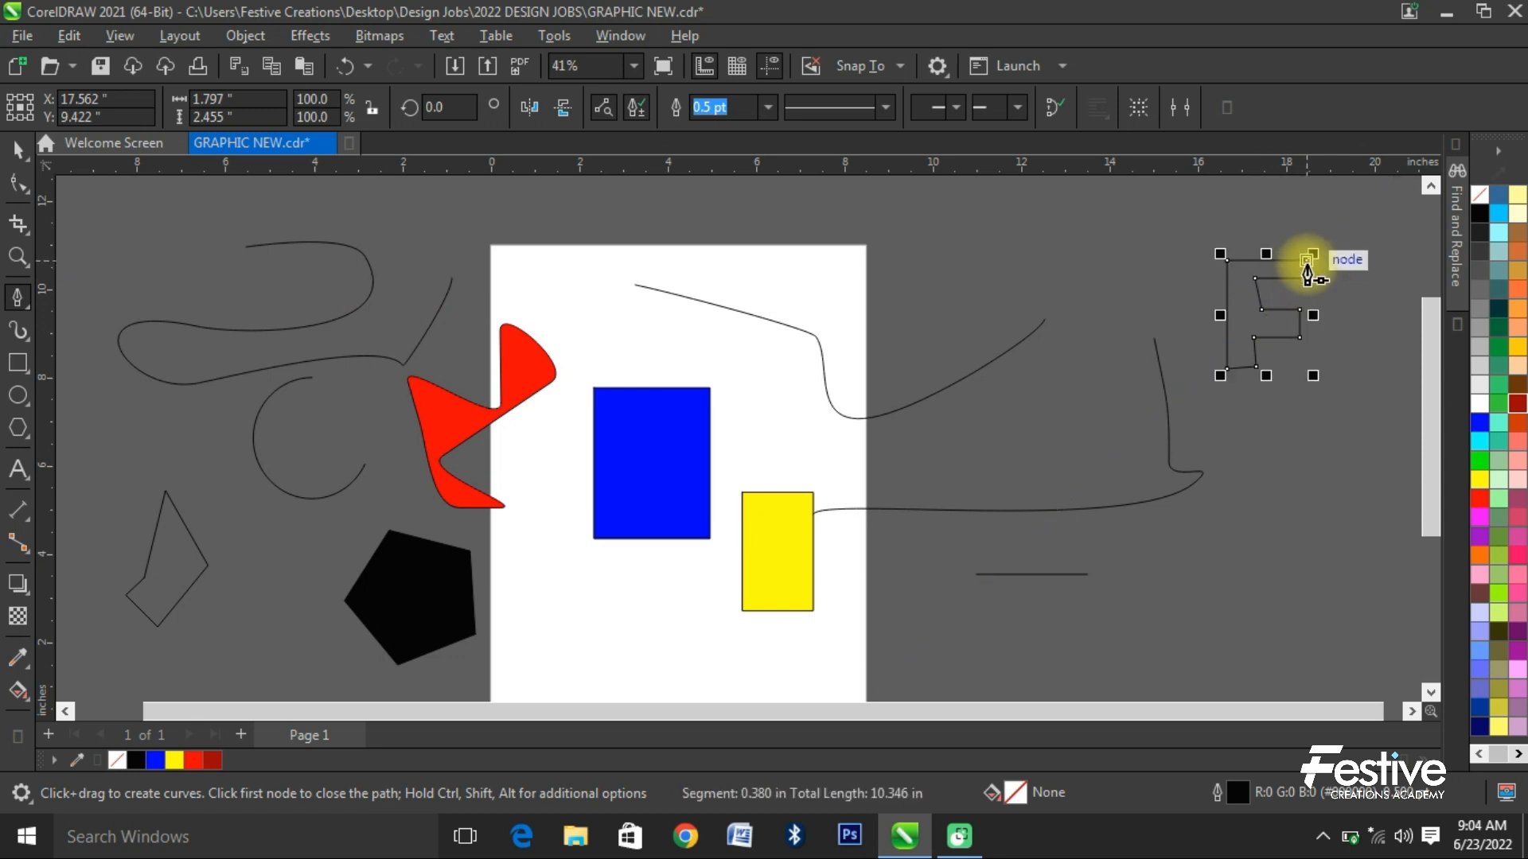
left_click(15, 151)
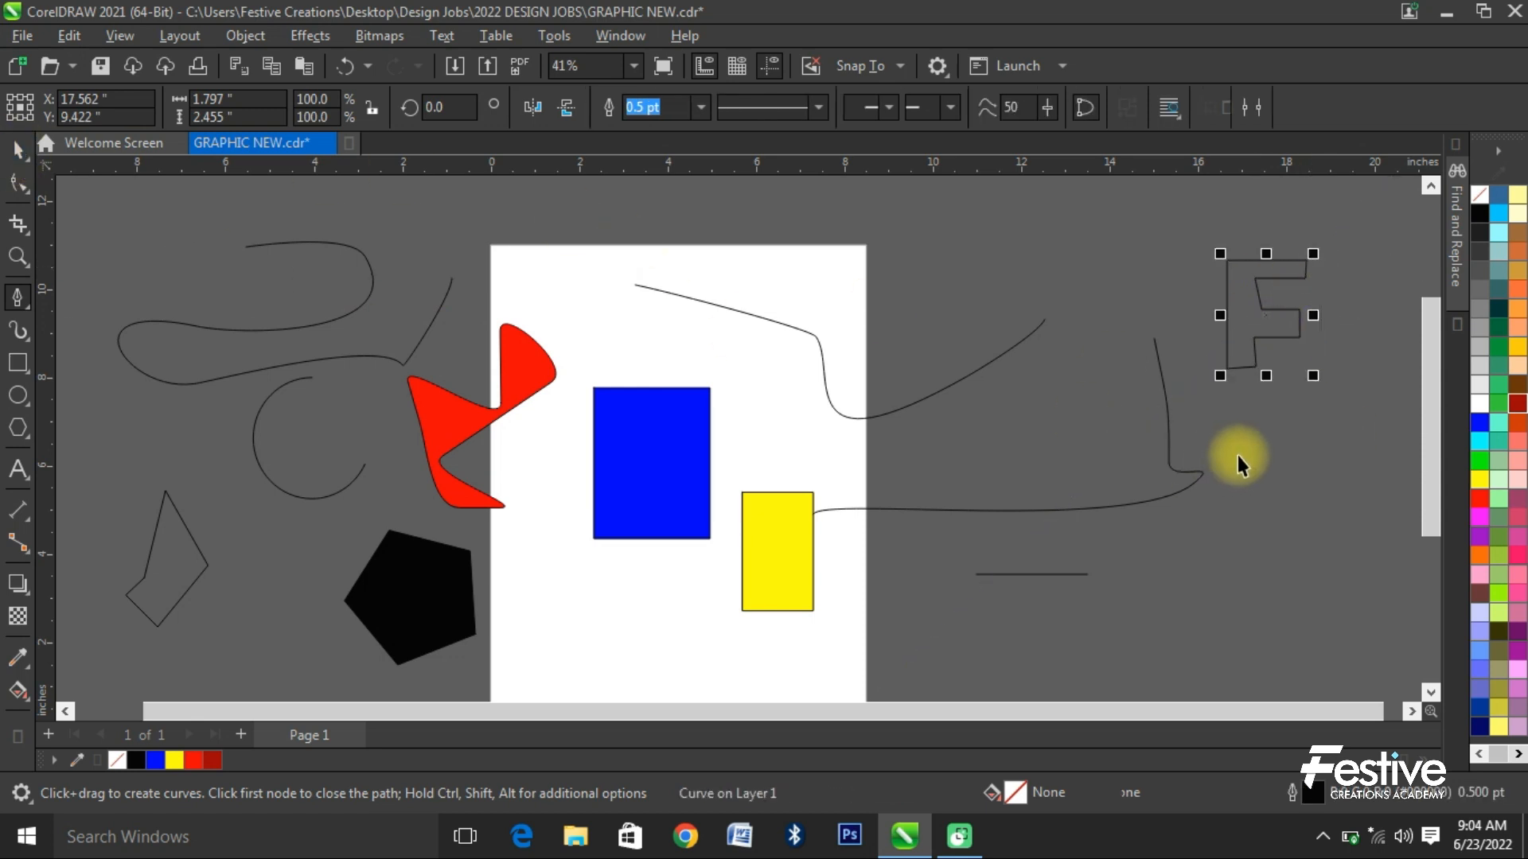
left_click(1241, 445)
left_click(1261, 327)
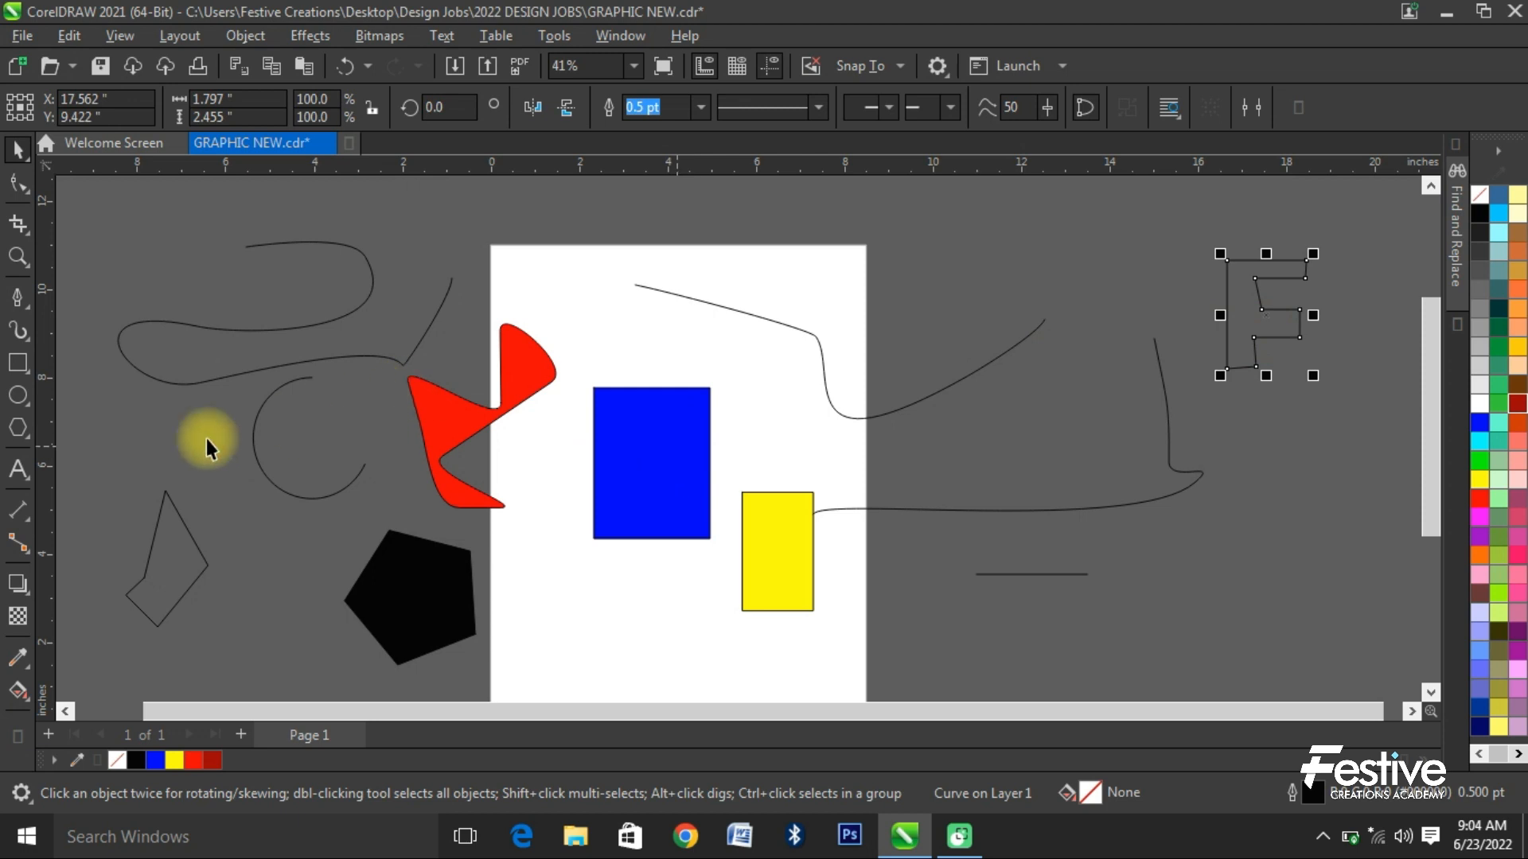
- Apply a tapered Artistic Media preset stroke to the letter F outline
left_click(17, 334)
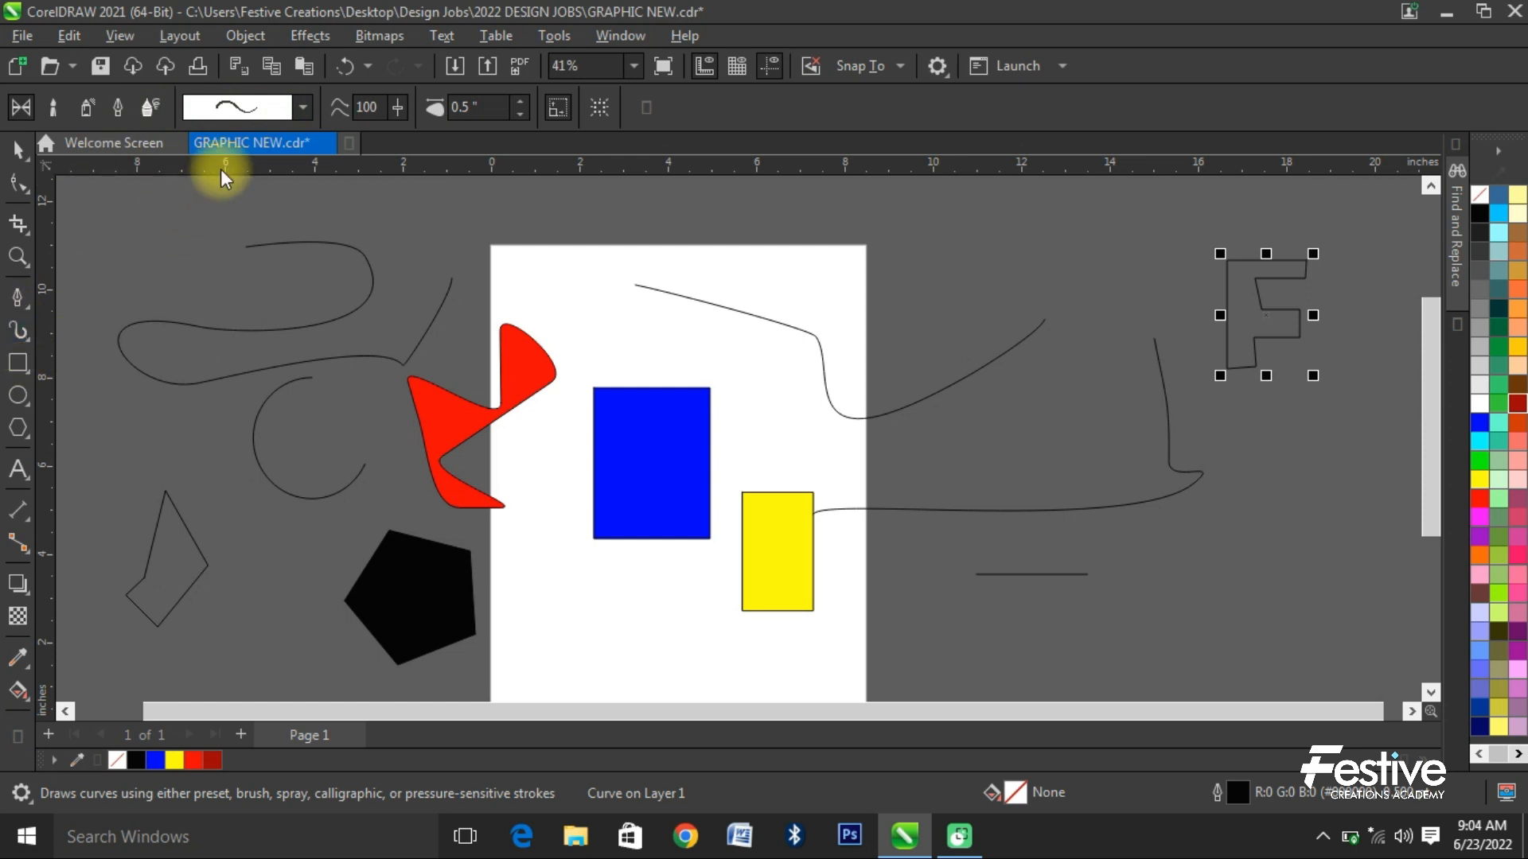
left_click(291, 111)
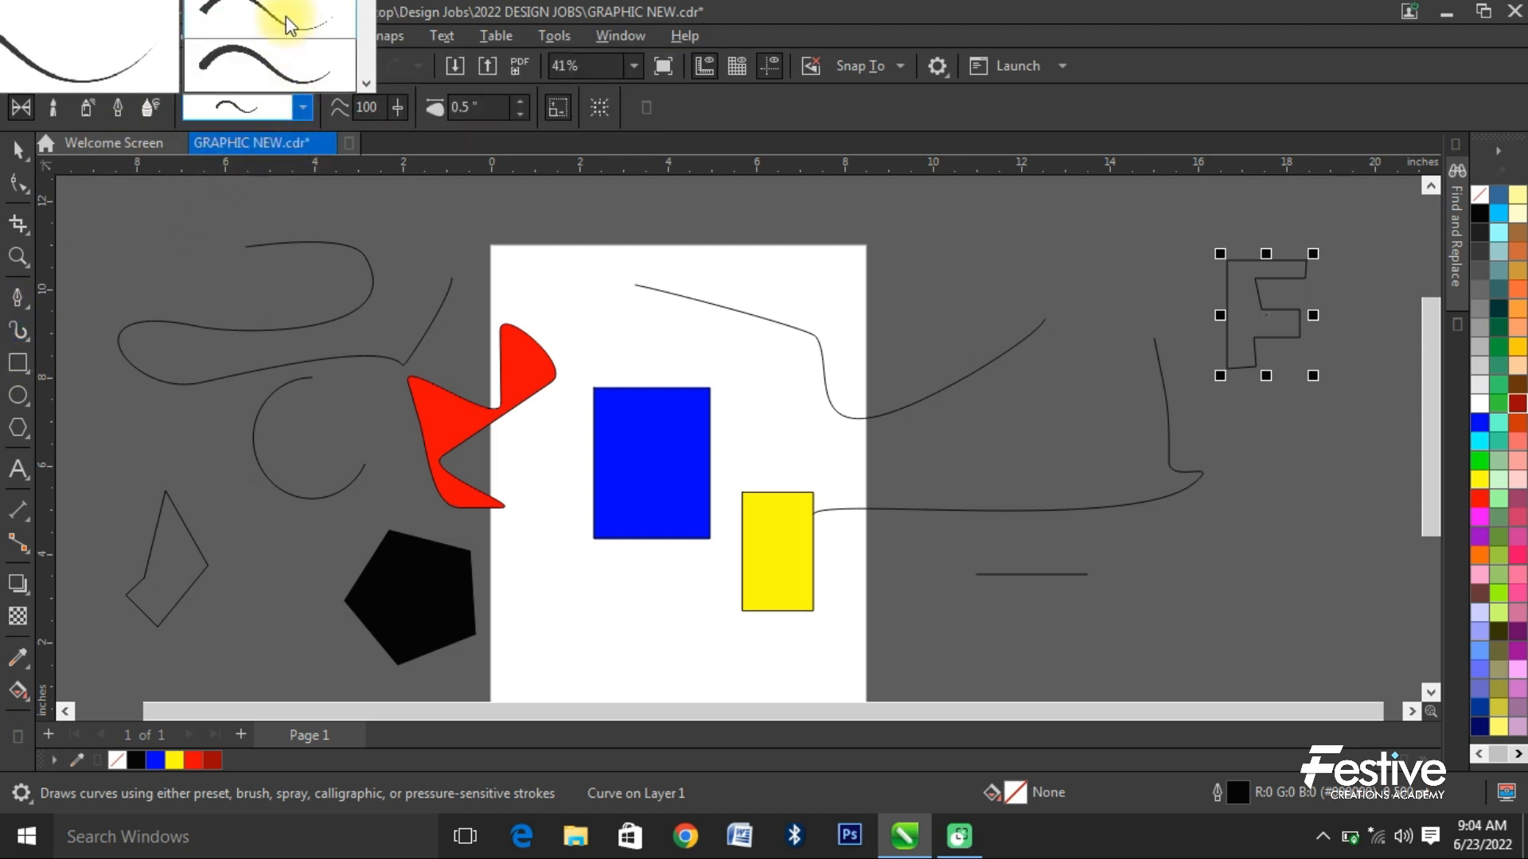
left_click(267, 68)
- Paint three wavy Artistic Media strokes: two to the right of the page and one above the blue rectangle
mouse_move(1040, 247)
left_mouse_down()
mouse_move(1005, 426)
mouse_move(884, 426)
left_mouse_up()
mouse_move(1323, 454)
left_mouse_down()
mouse_move(1204, 621)
mouse_move(1026, 623)
left_mouse_up()
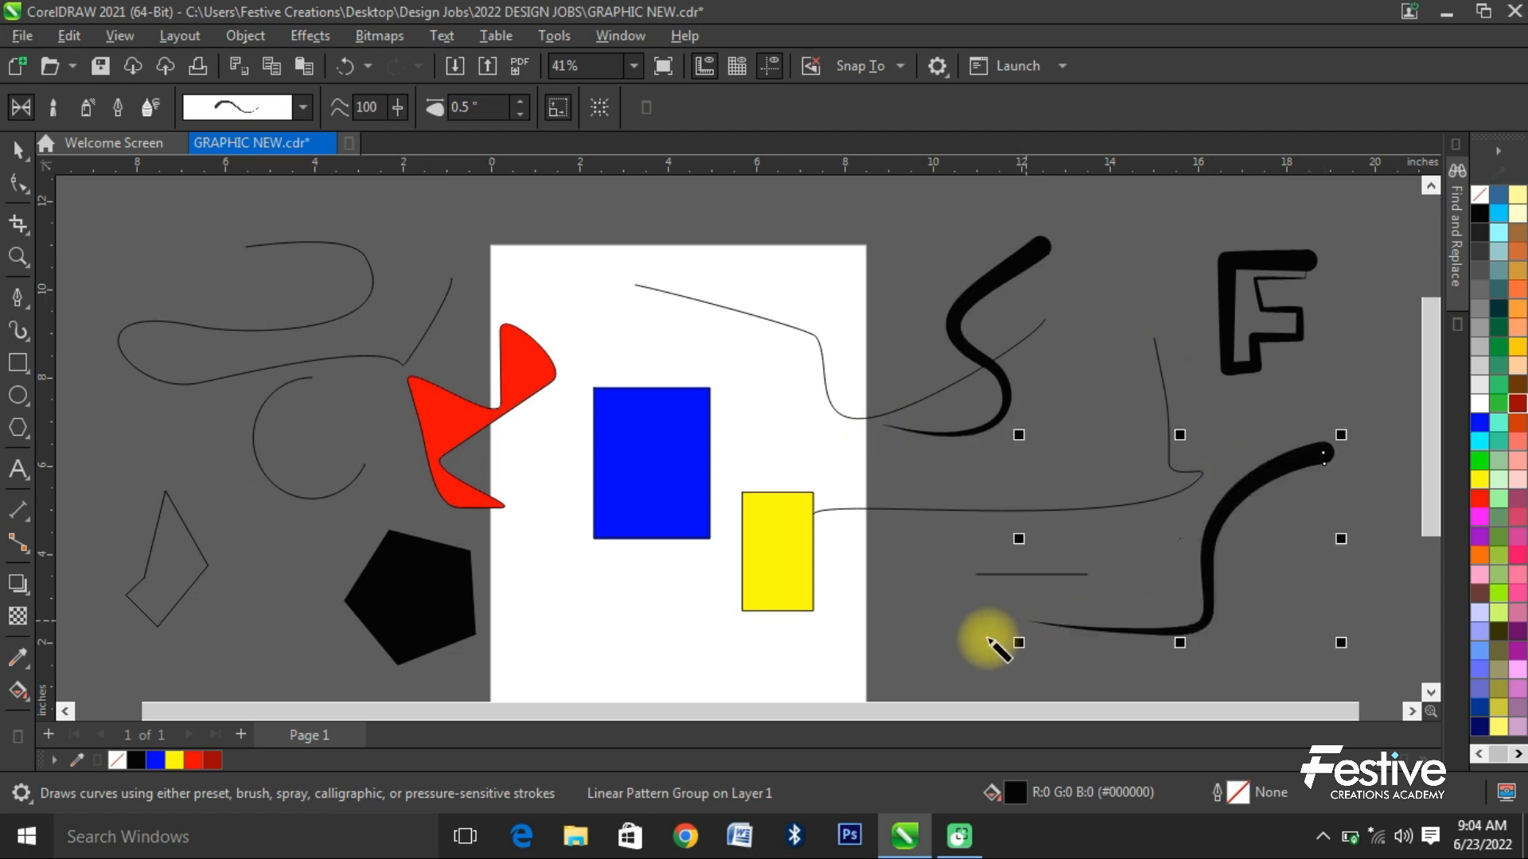
left_click_drag(633, 305, 795, 277)
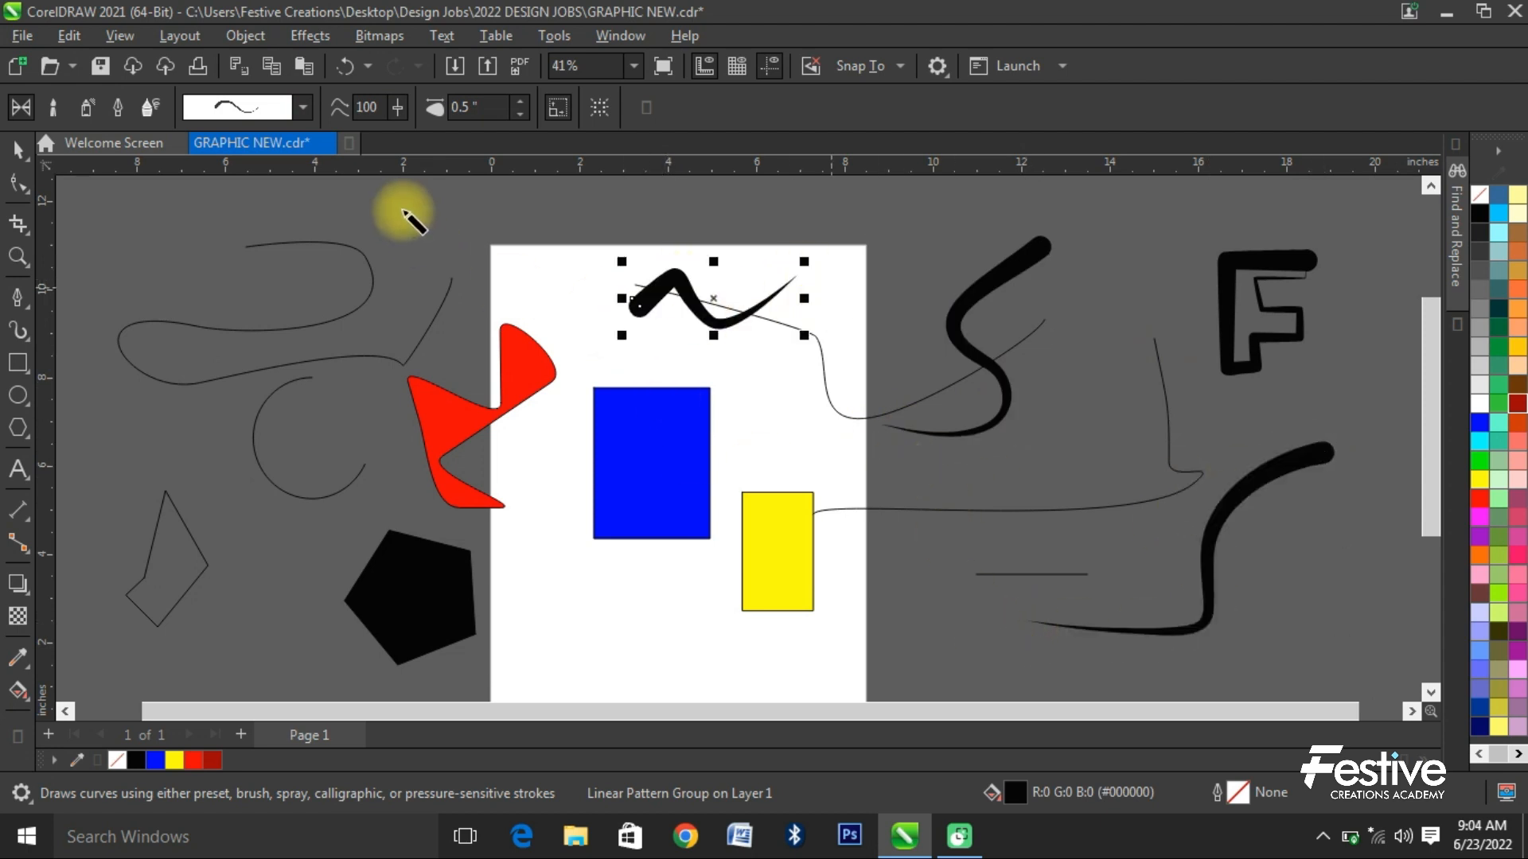
left_click(308, 110)
left_click(390, 243)
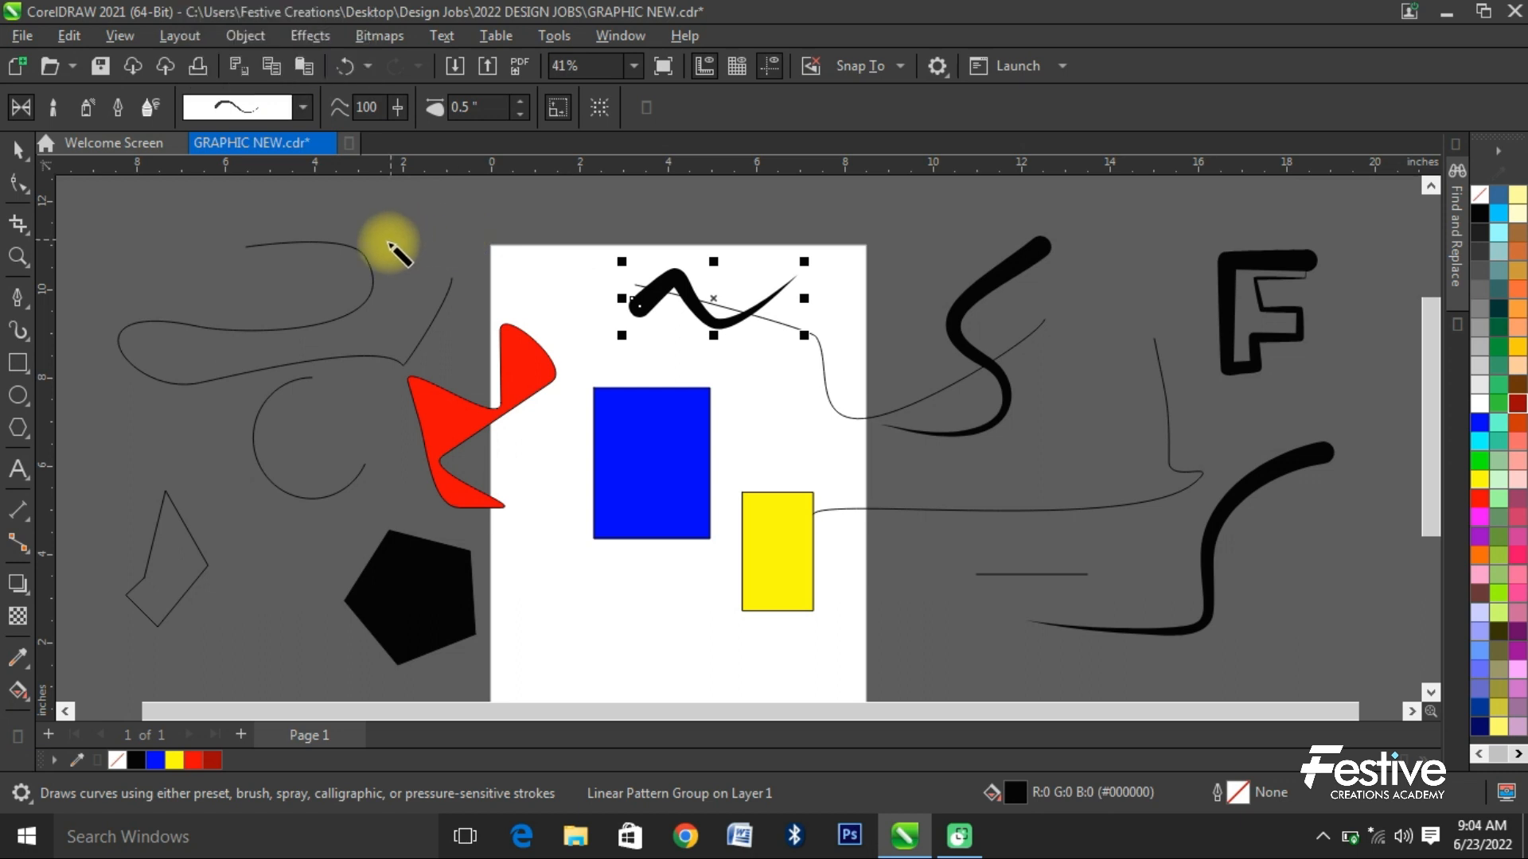
- Draw a rectangle about 2.6 × 2.3 inches and an ellipse about 2.2 × 2.1 inches left of the page
left_click(17, 363)
mouse_move(158, 396)
left_mouse_down()
mouse_move(239, 487)
mouse_move(272, 497)
left_mouse_up()
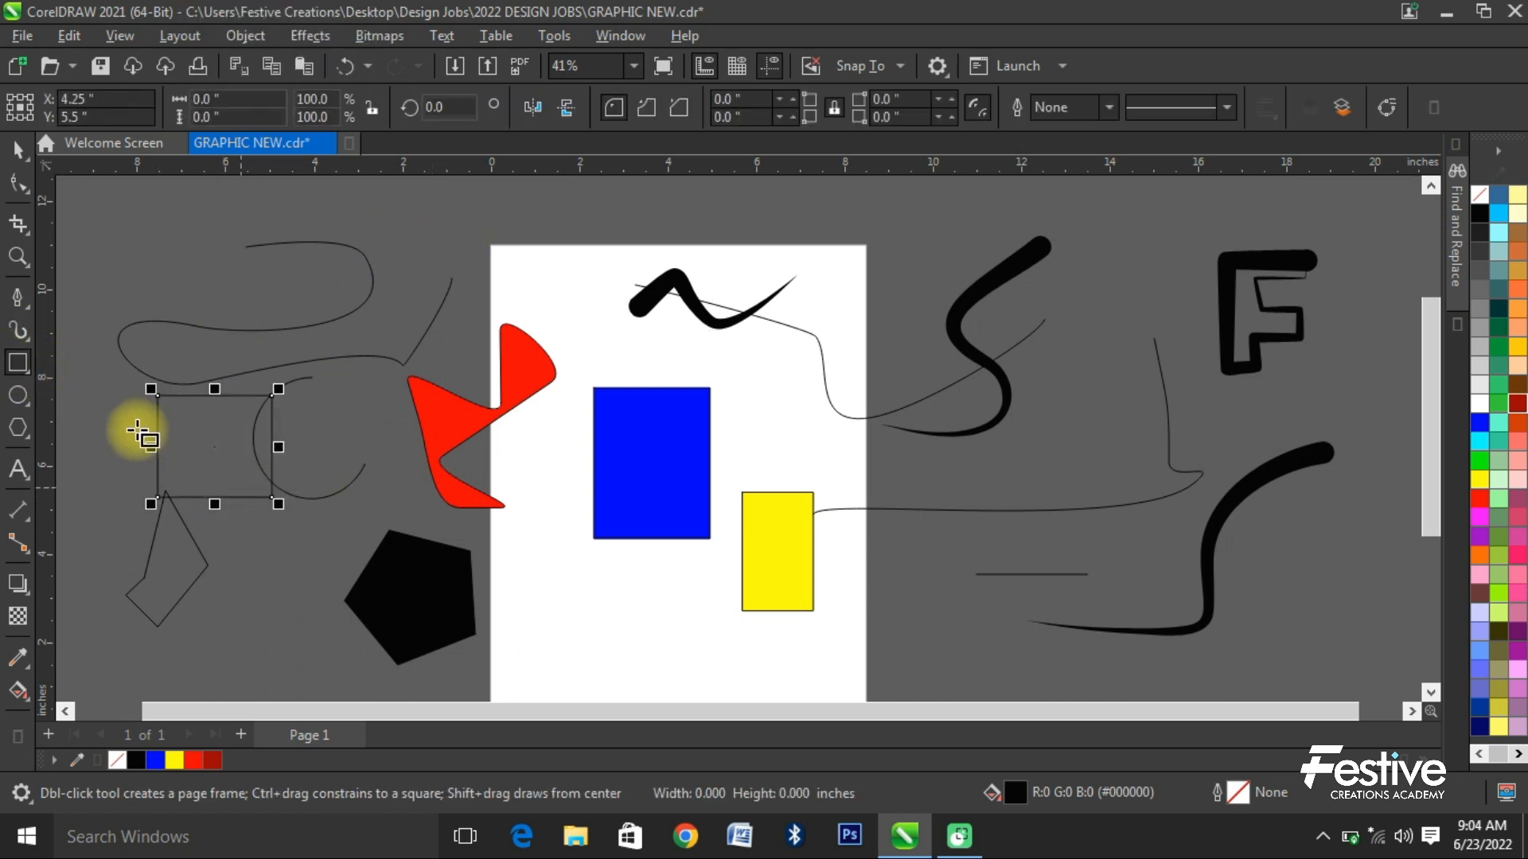
left_click(30, 398)
left_click_drag(101, 232, 197, 329)
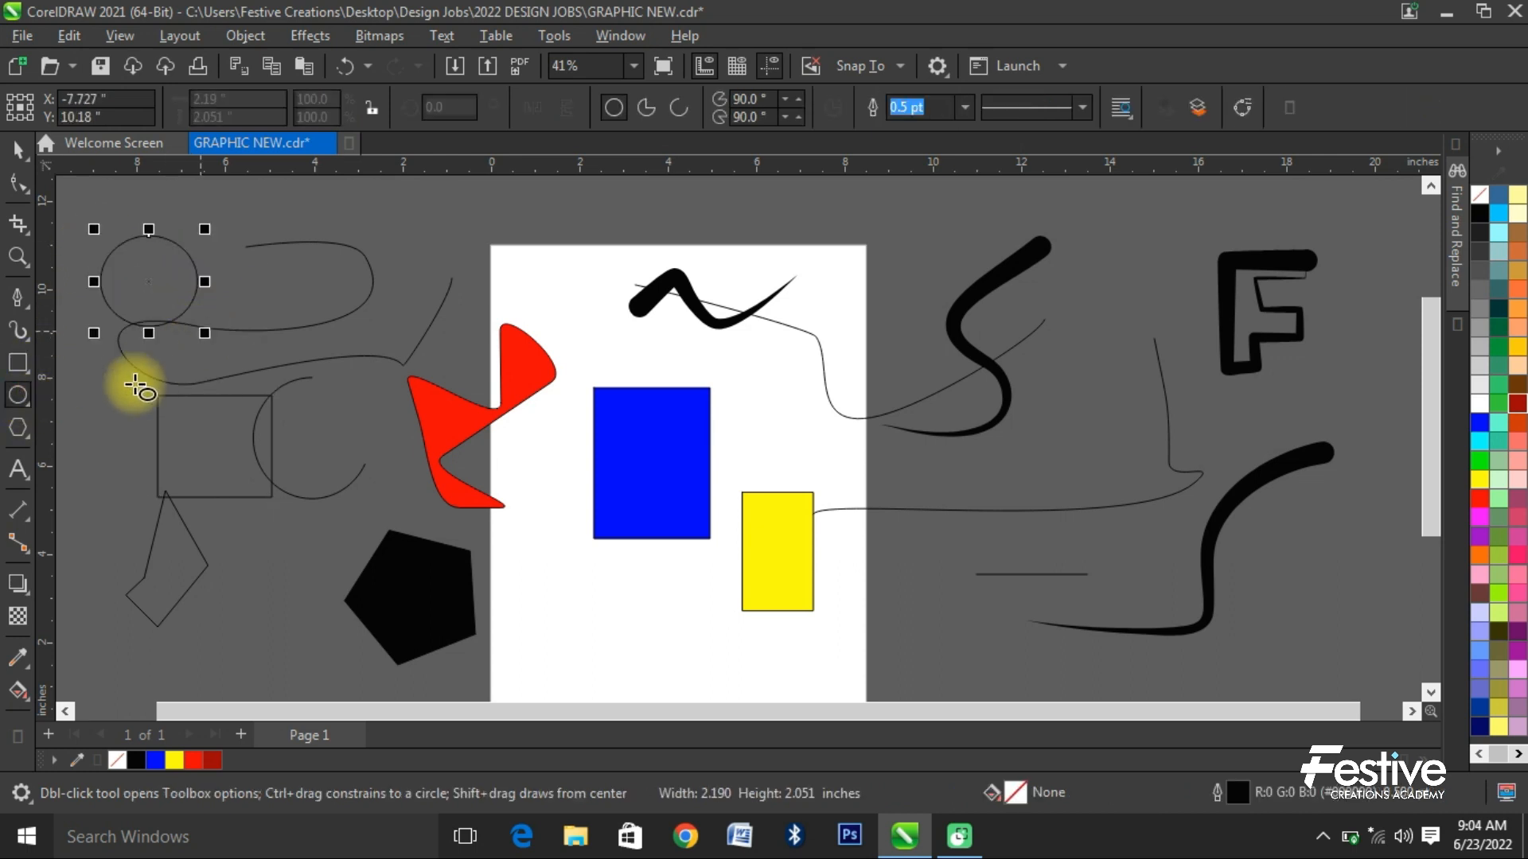
- Draw a five-sided polygon above the red shape and delete it together with the black pentagon
left_click(17, 428)
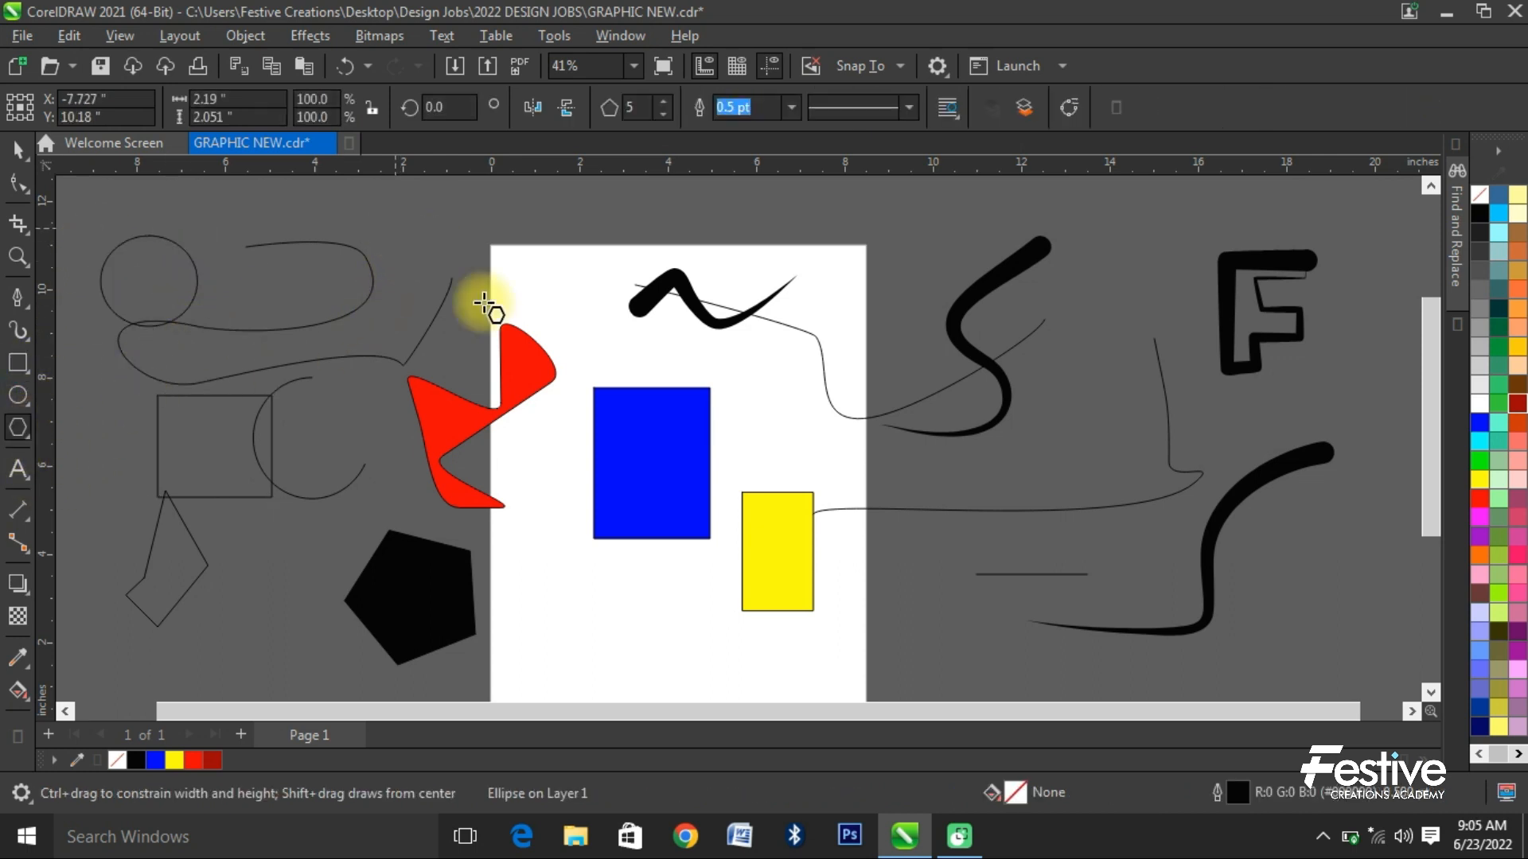
left_click_drag(451, 278, 447, 343)
left_click(460, 572, "shift")
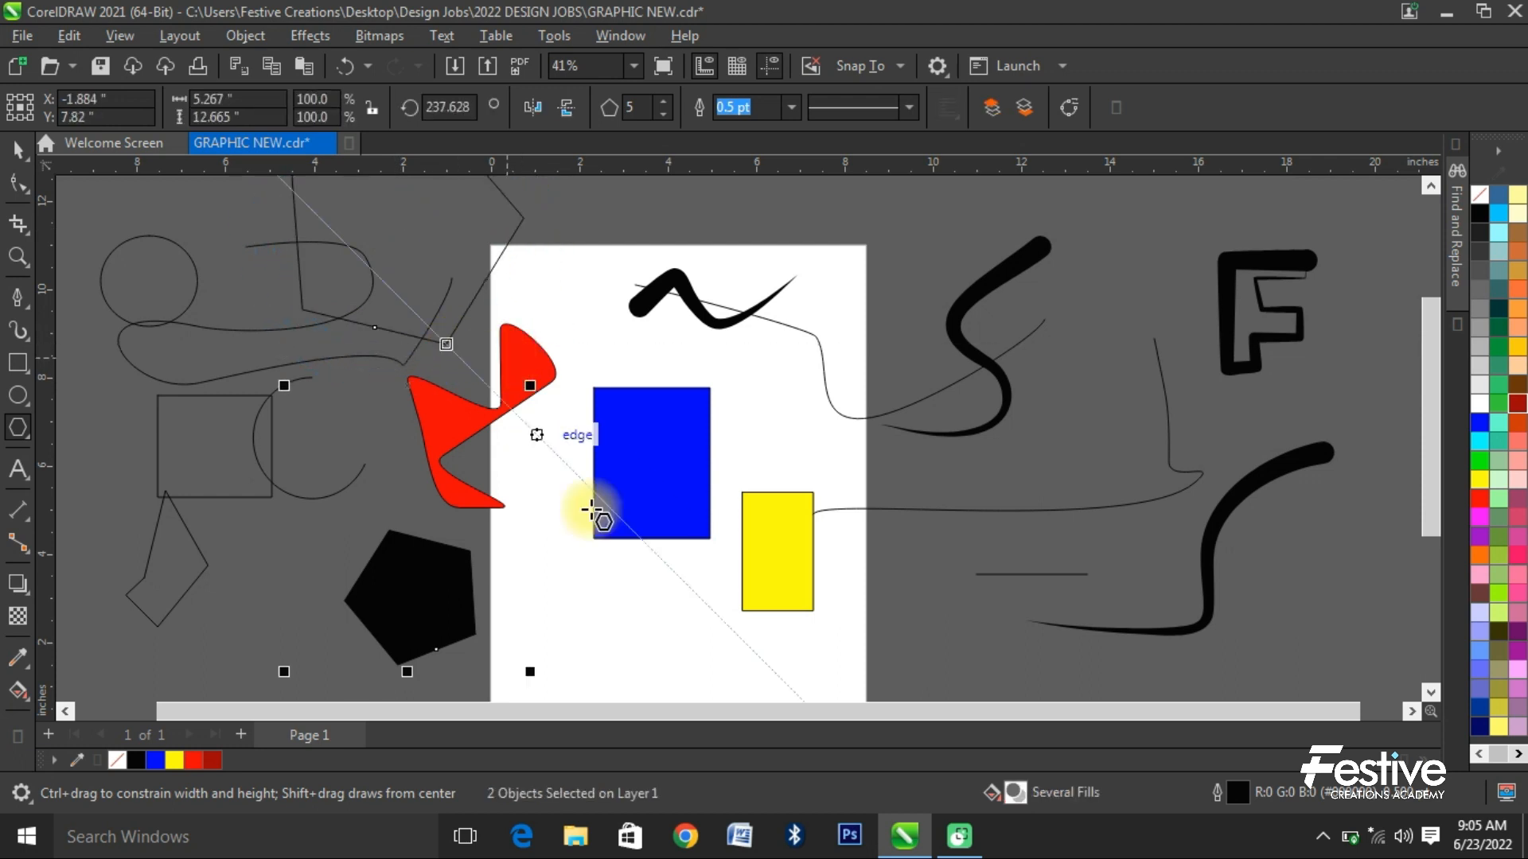
key("Delete")
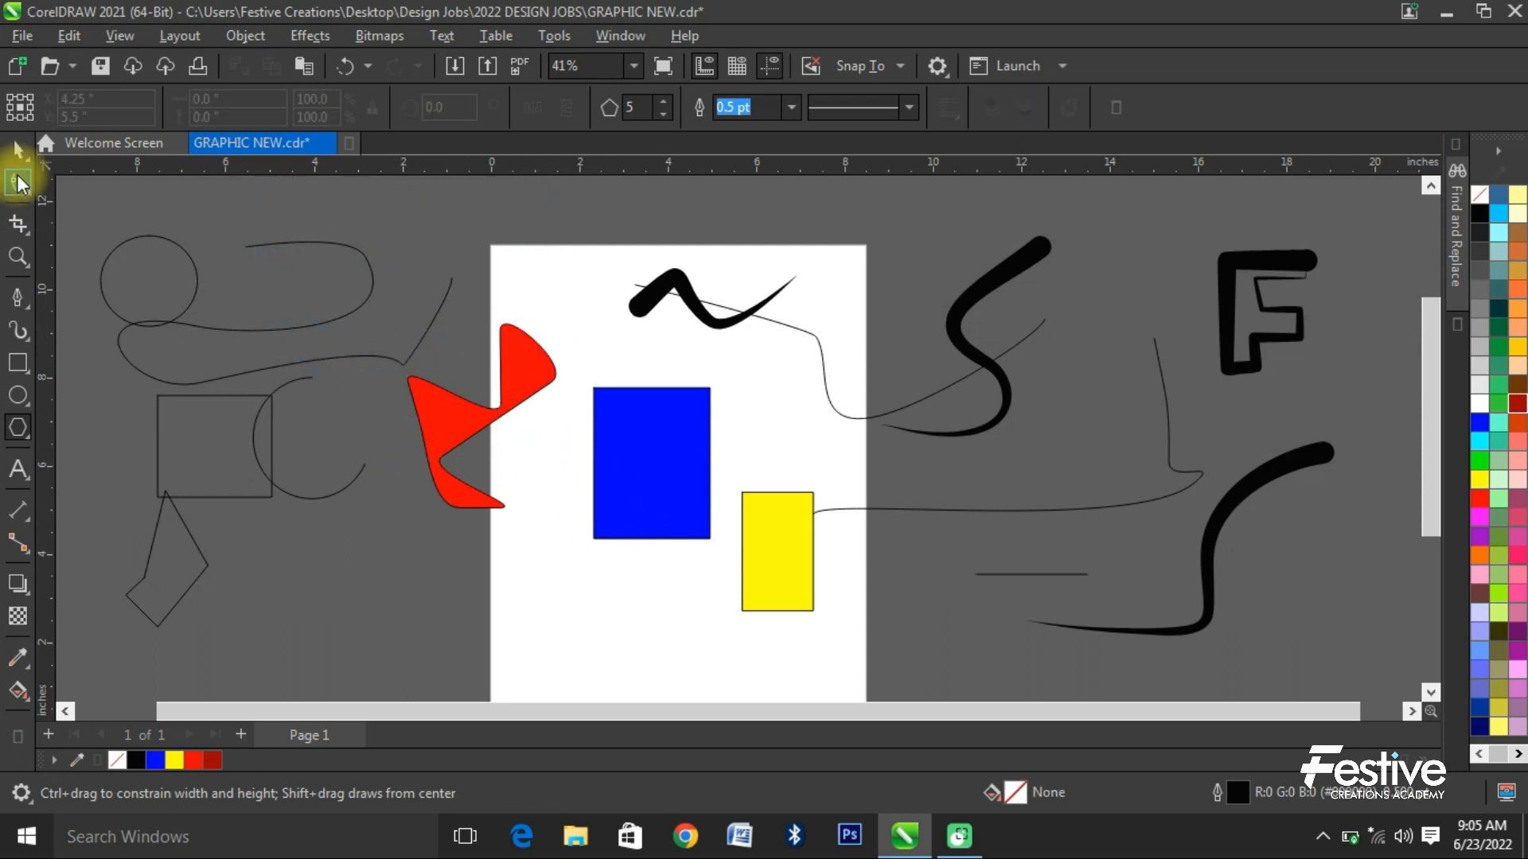
- Select every object in the drawing and delete them all
left_click(18, 149)
key("ctrl+a")
key("Delete")
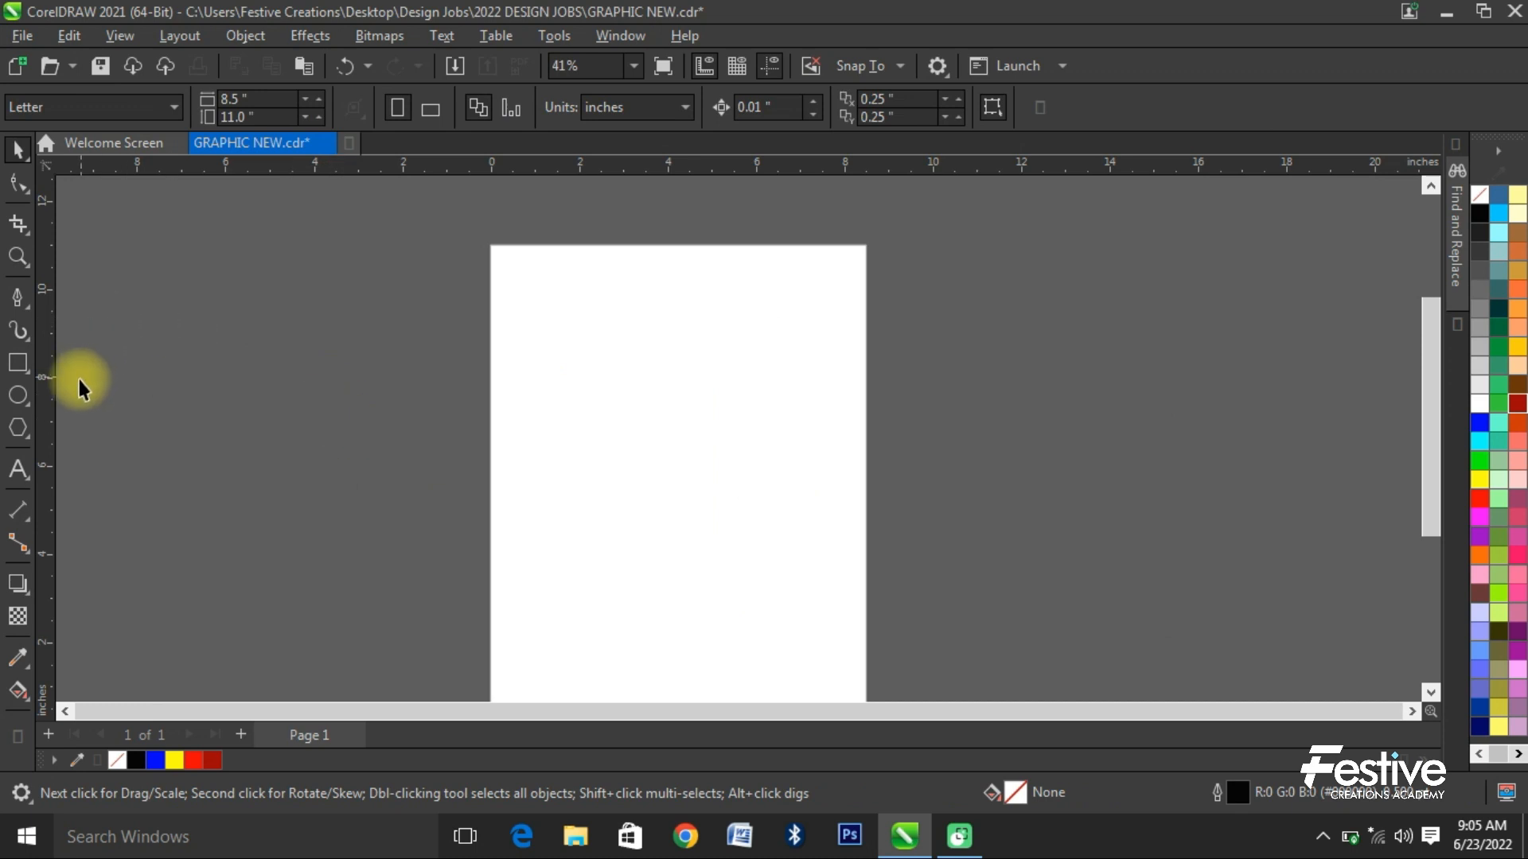
- Draw a five-sided polygon about 8 × 7.8 inches across the page's left edge and set its rotation angle to 0
left_click(18, 428)
left_click_drag(396, 365, 520, 503)
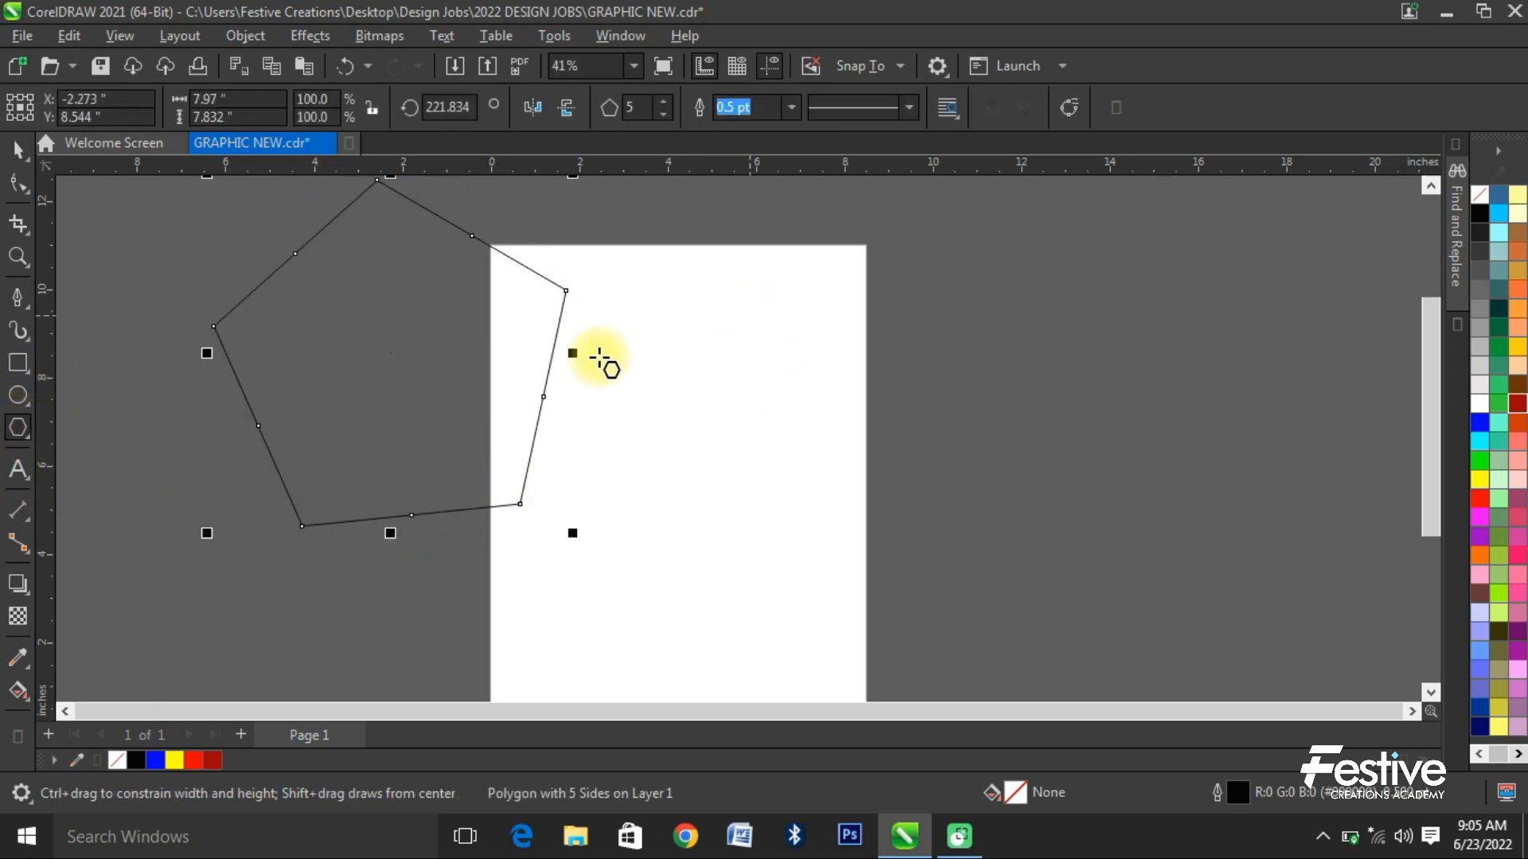
left_click(448, 107)
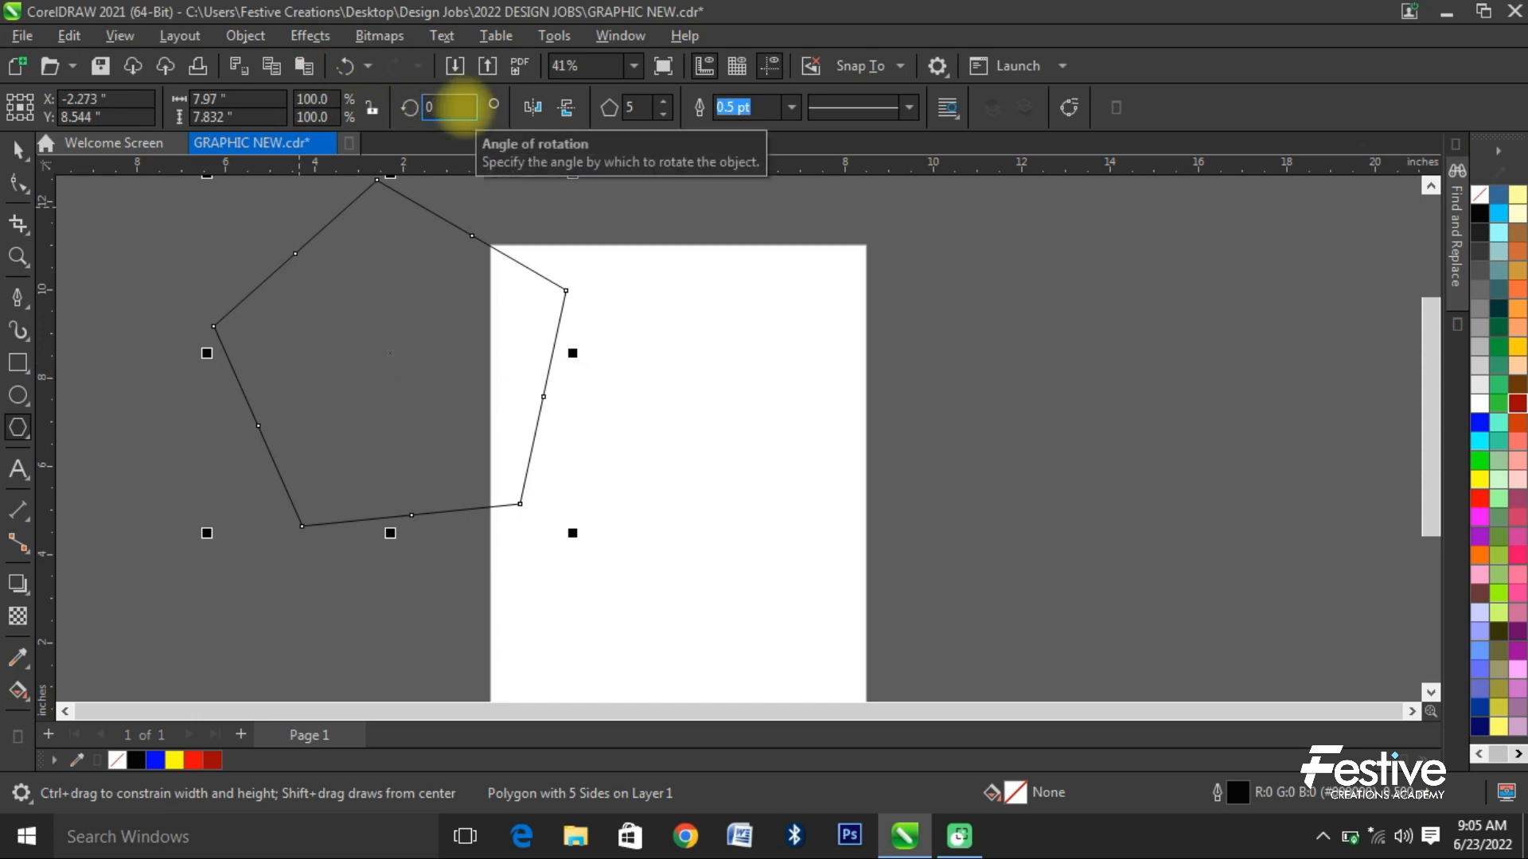
type("0")
key("Return")
- Move the polygon down about 3.3 inches and set its number of sides to 11
left_click(17, 149)
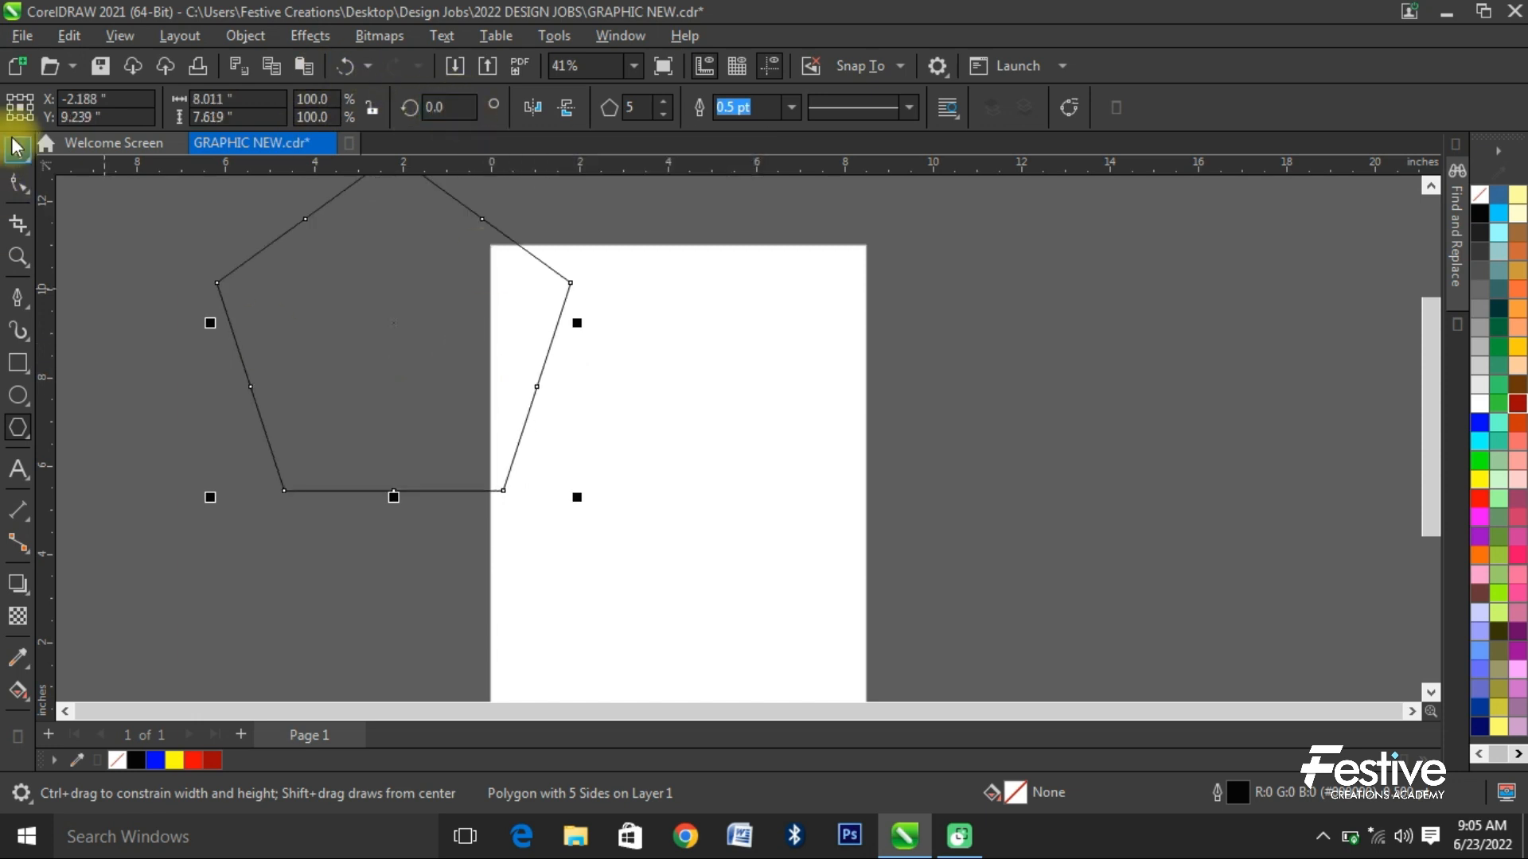
left_click_drag(437, 315, 444, 453)
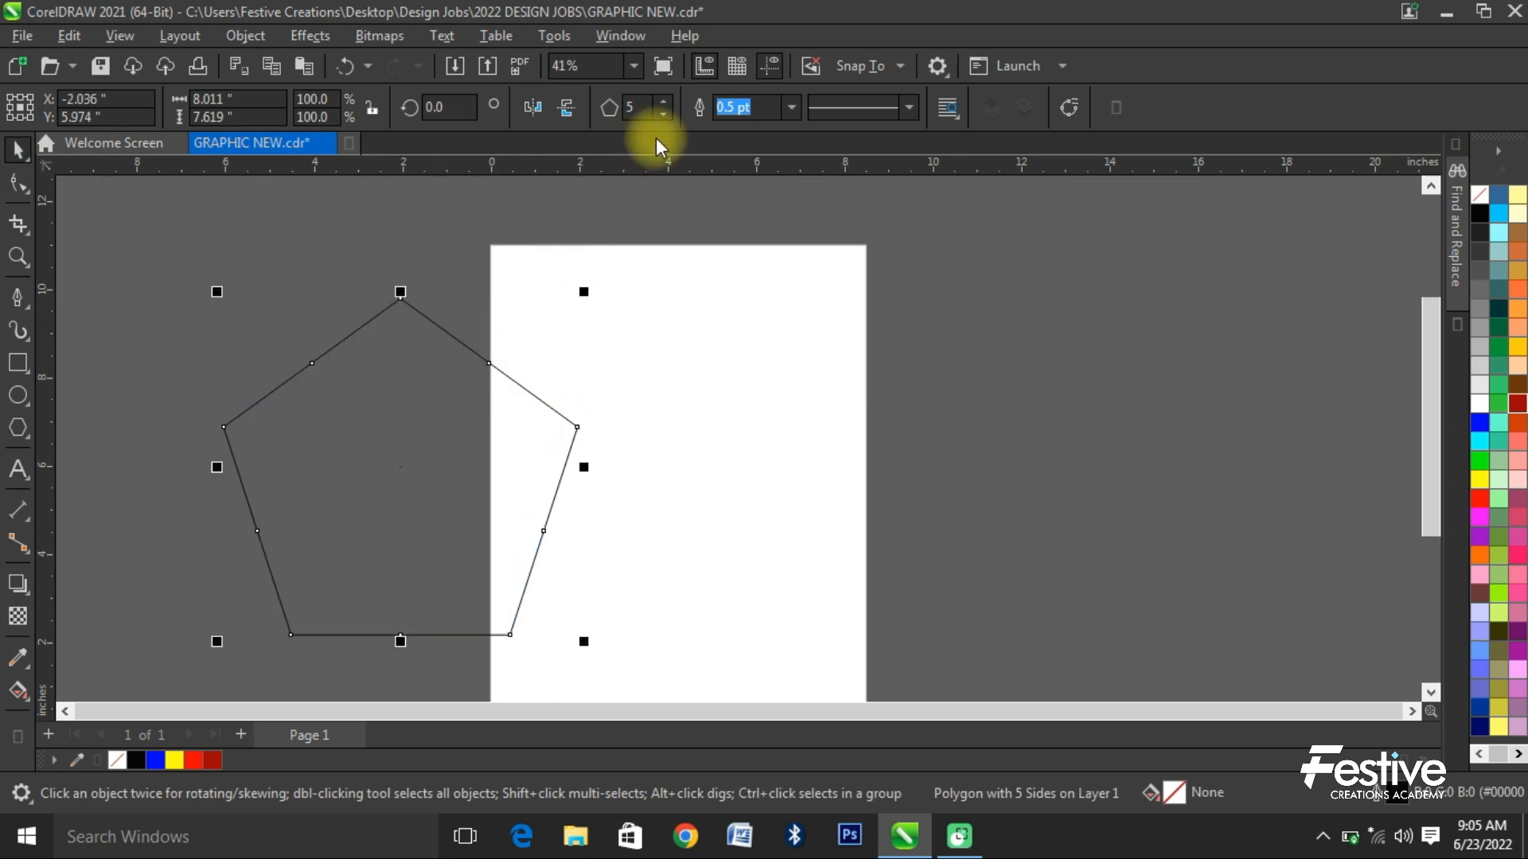
left_click(663, 101)
left_click(663, 102)
left_click(662, 101)
left_click(663, 101)
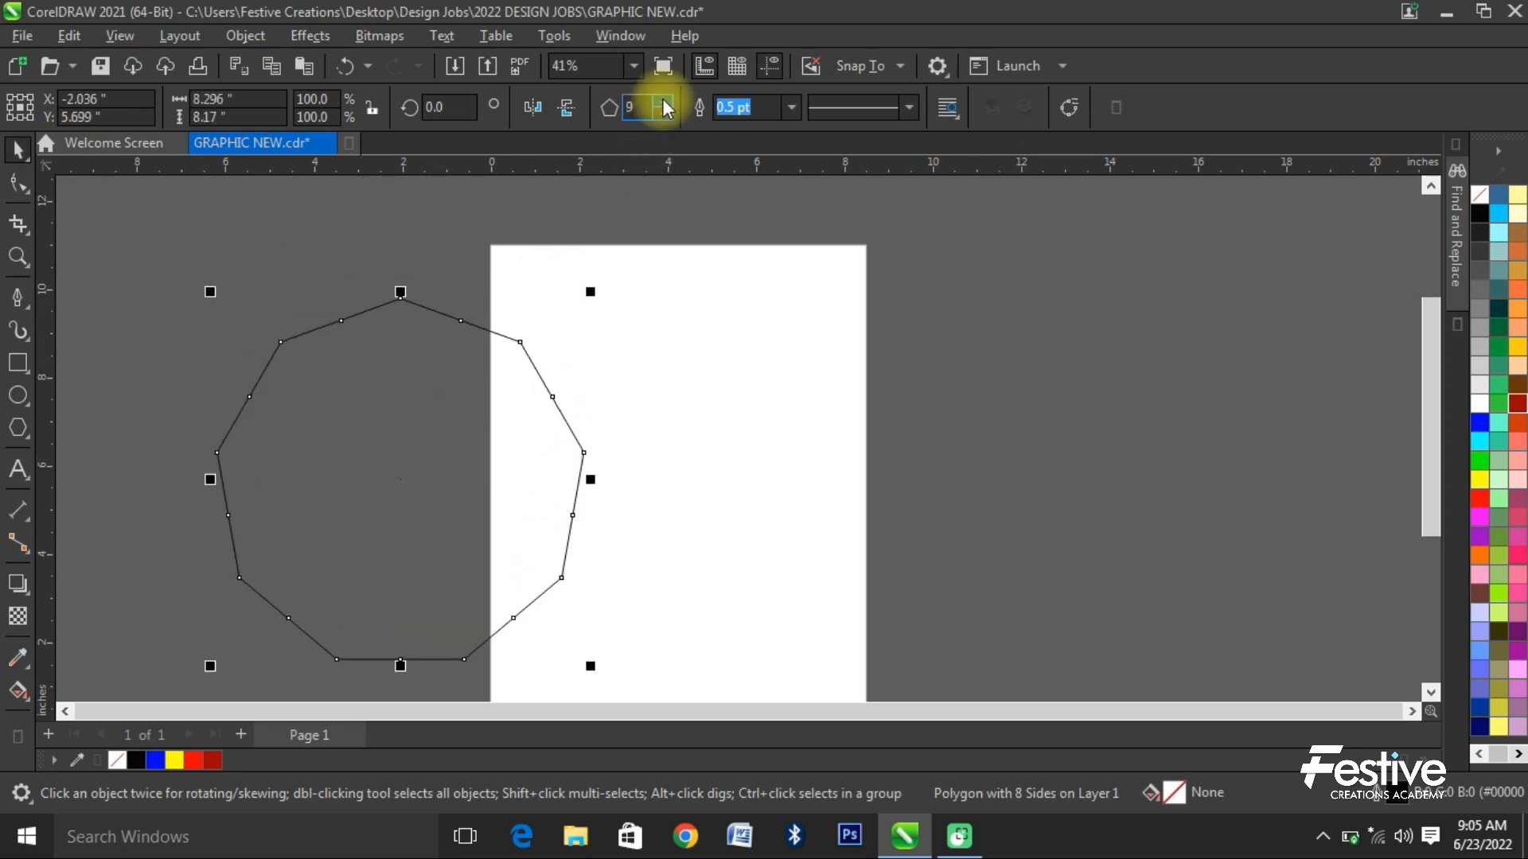
left_click(662, 101)
left_click(662, 101)
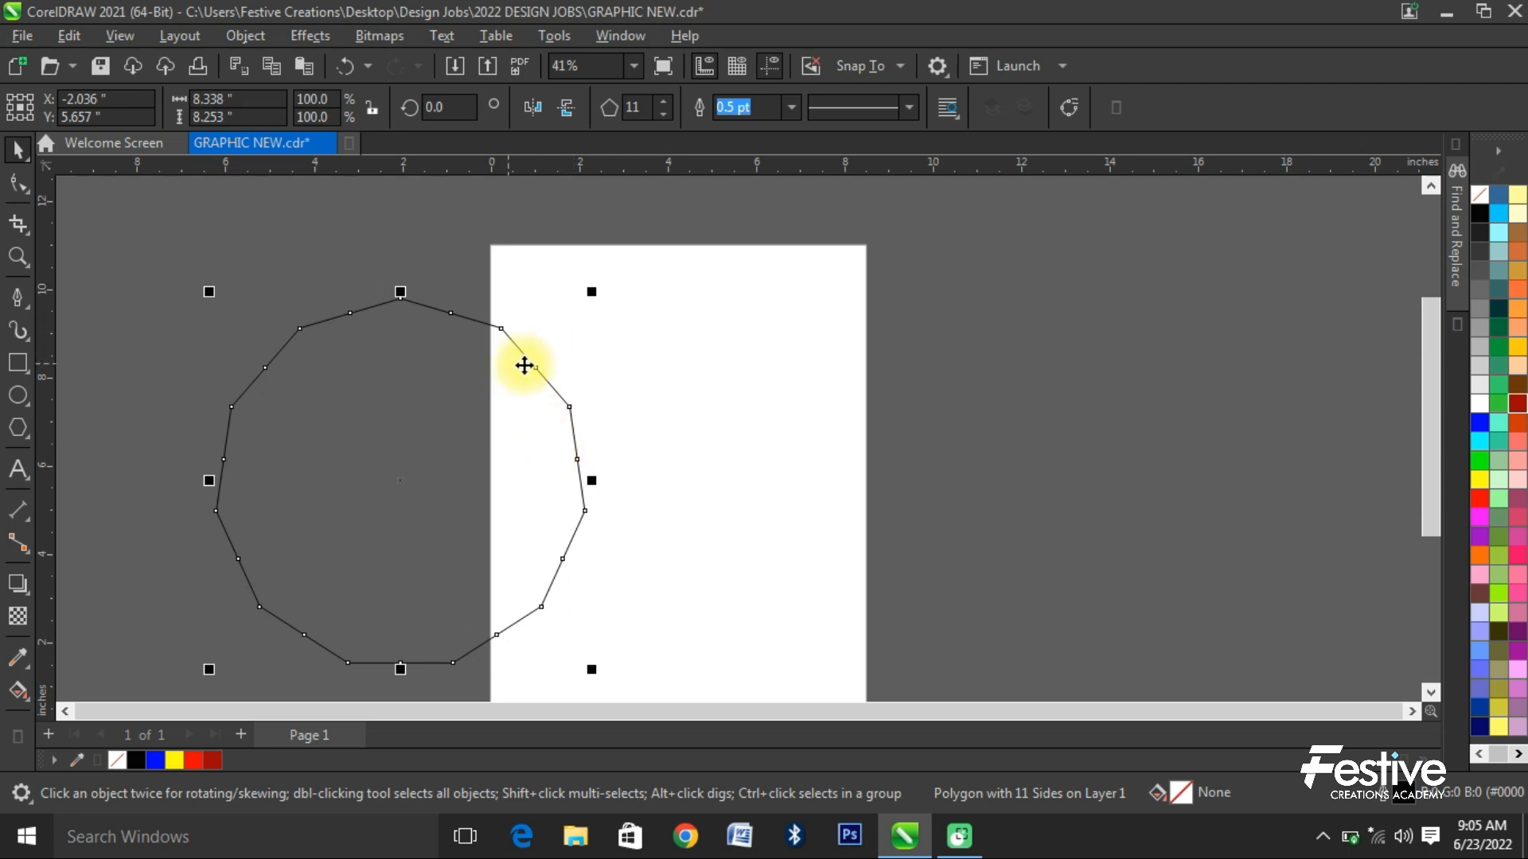
- Pull the polygon's side nodes inward with the Shape tool to form a sharp 11-pointed star
left_click(17, 183)
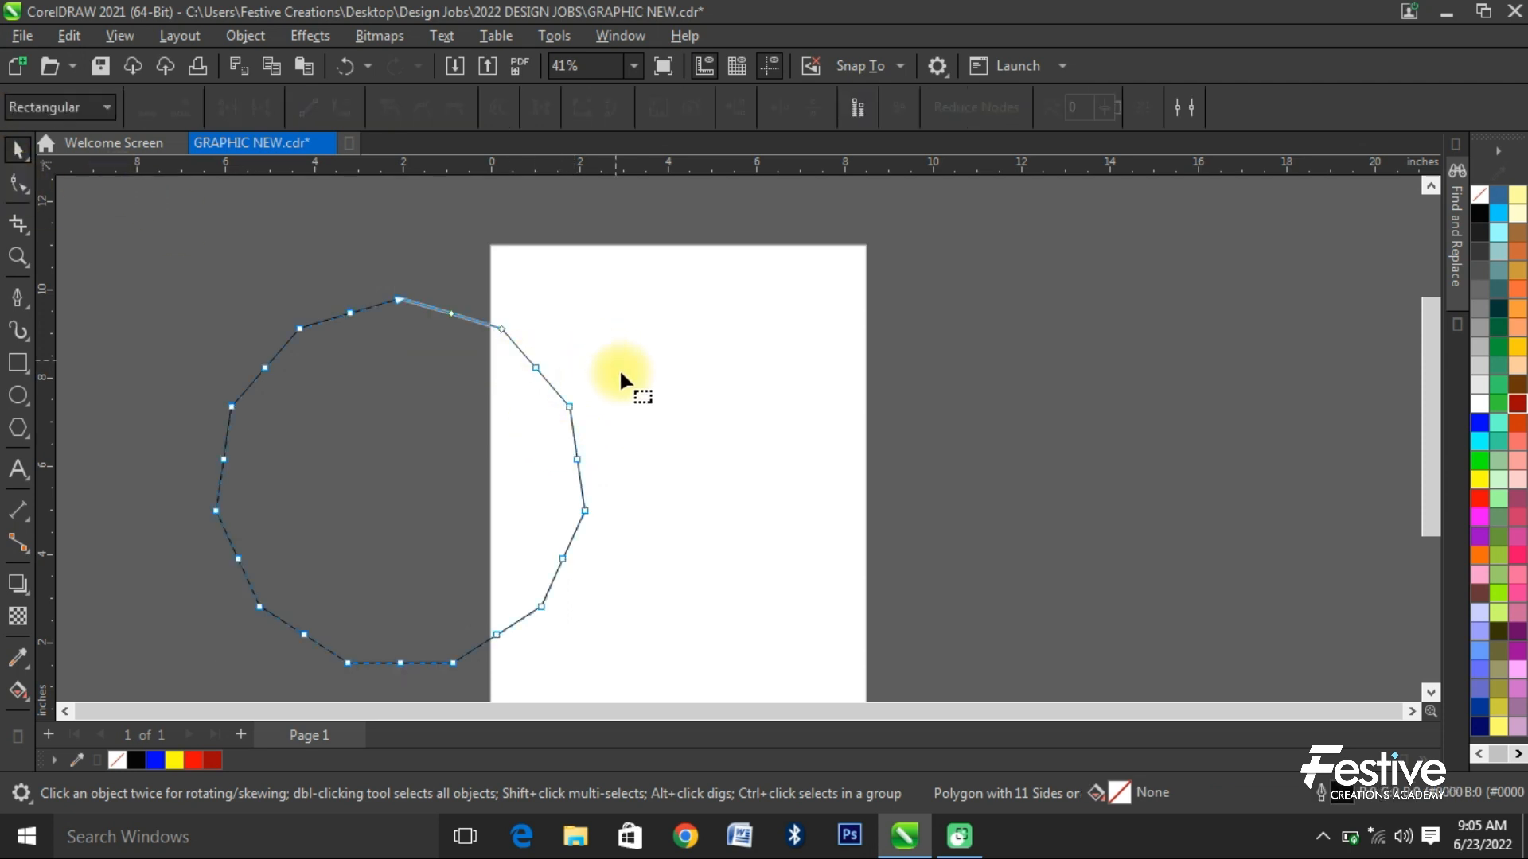
left_click_drag(538, 370, 428, 387)
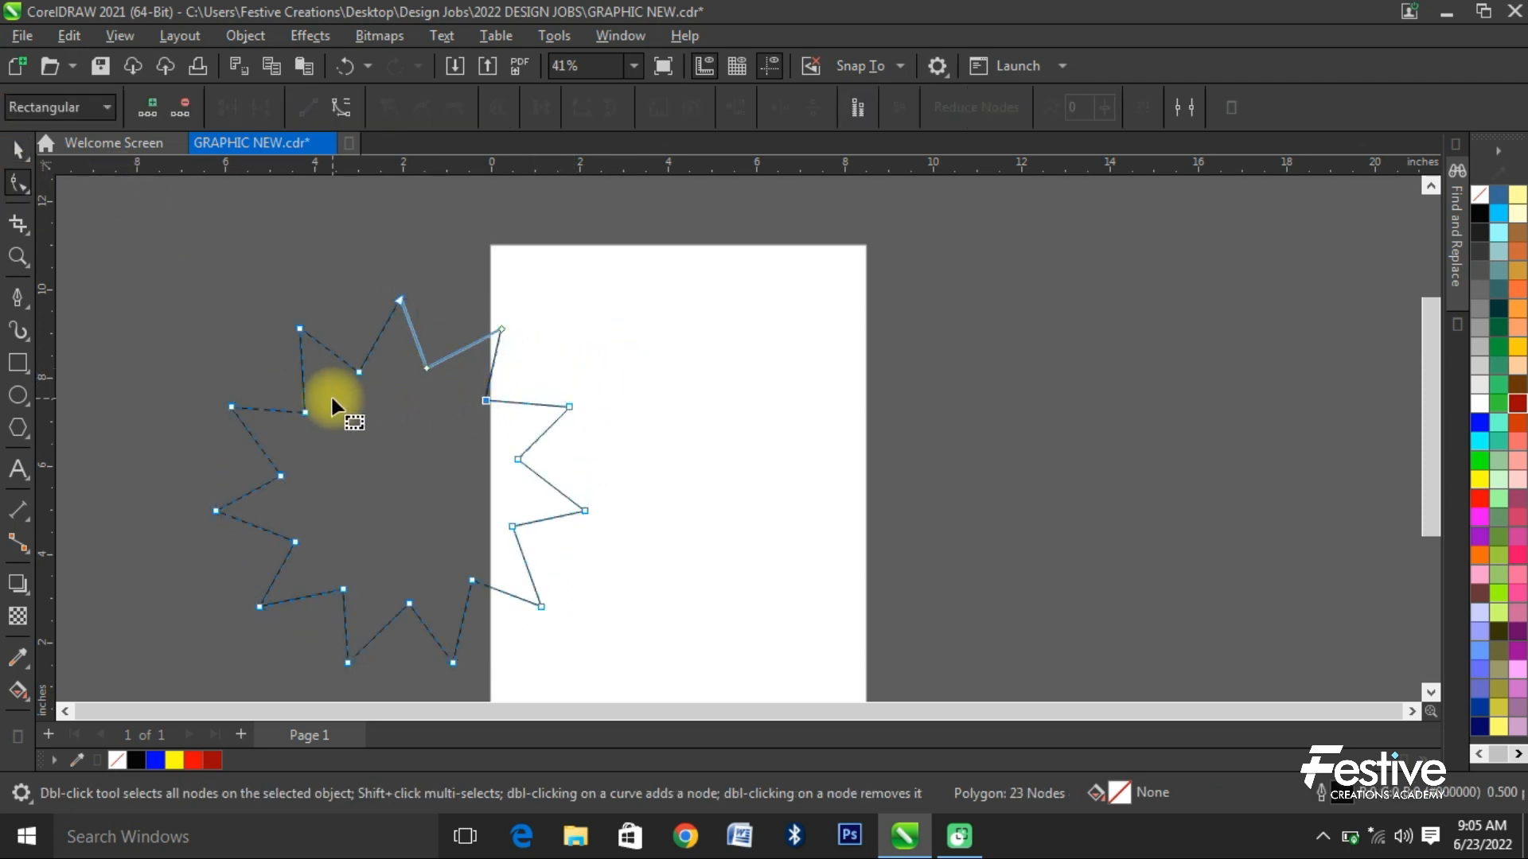
left_click_drag(310, 407, 316, 459)
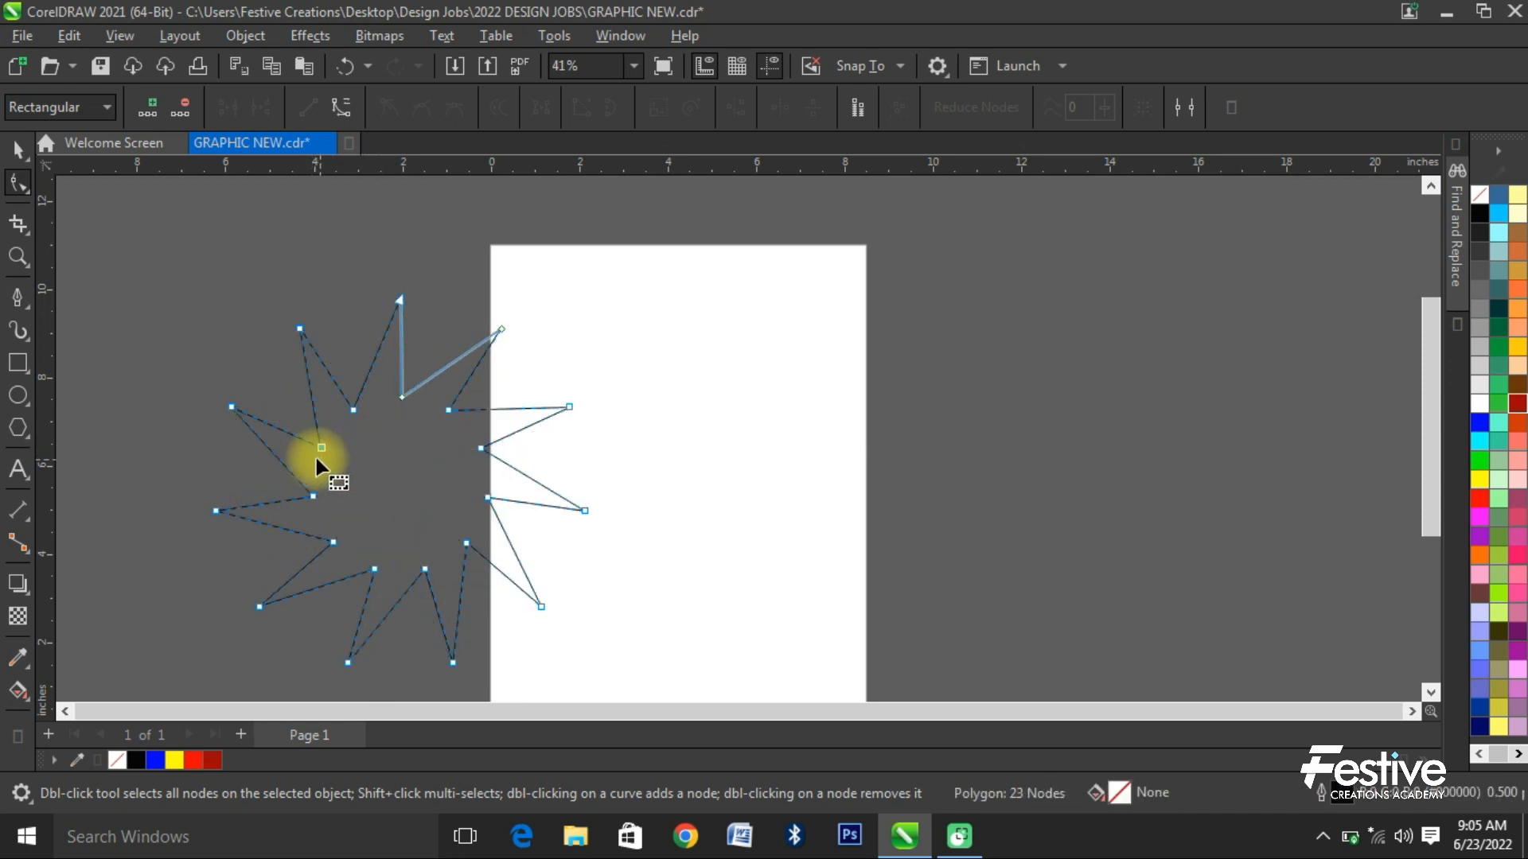
- Delete the 11-pointed star shape
left_click(17, 150)
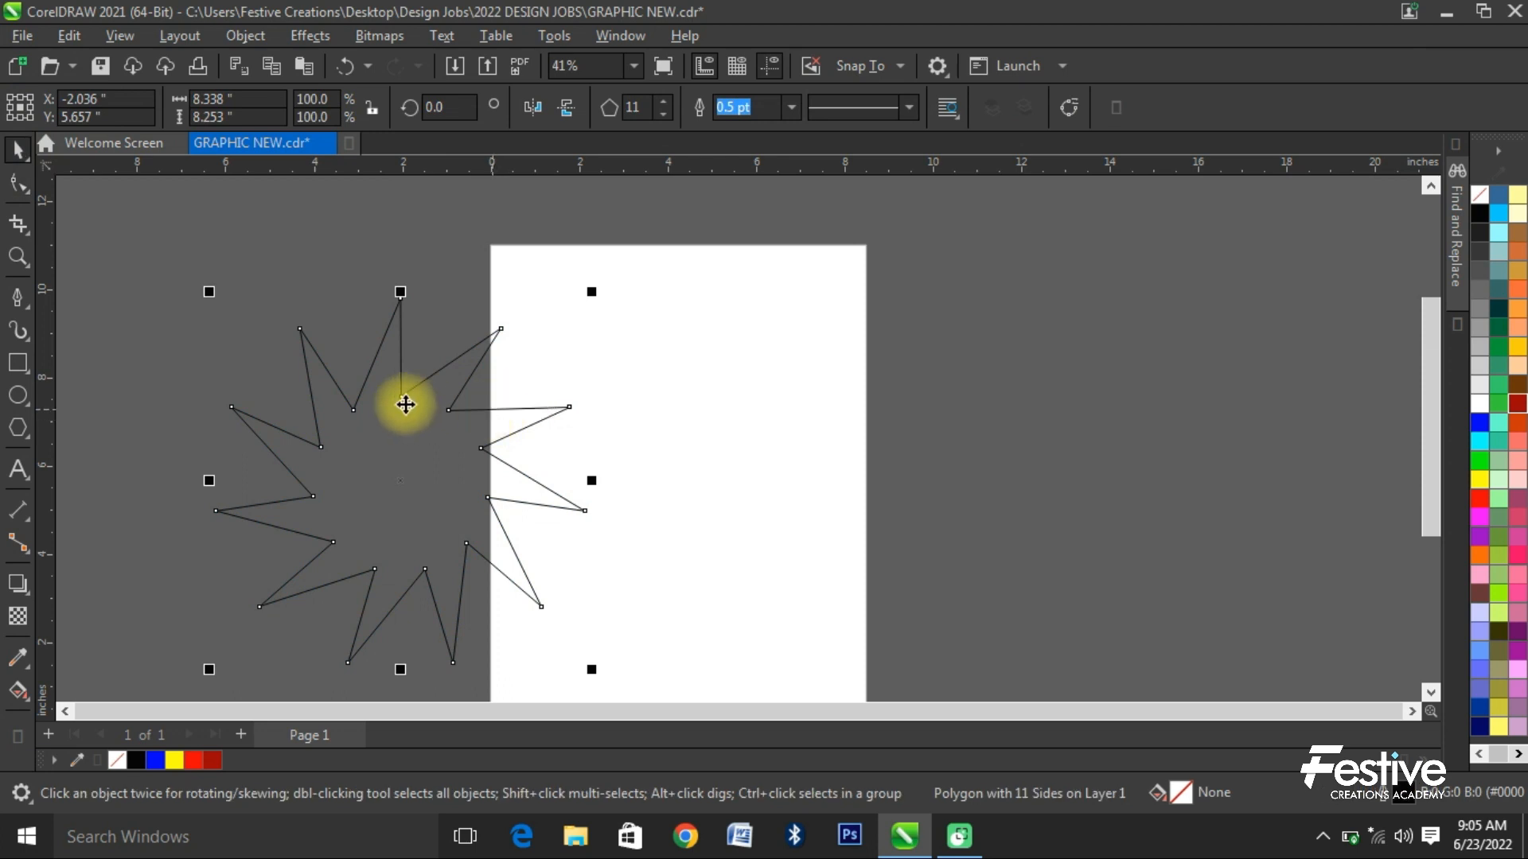
left_click_drag(402, 398, 426, 446)
key("Delete")
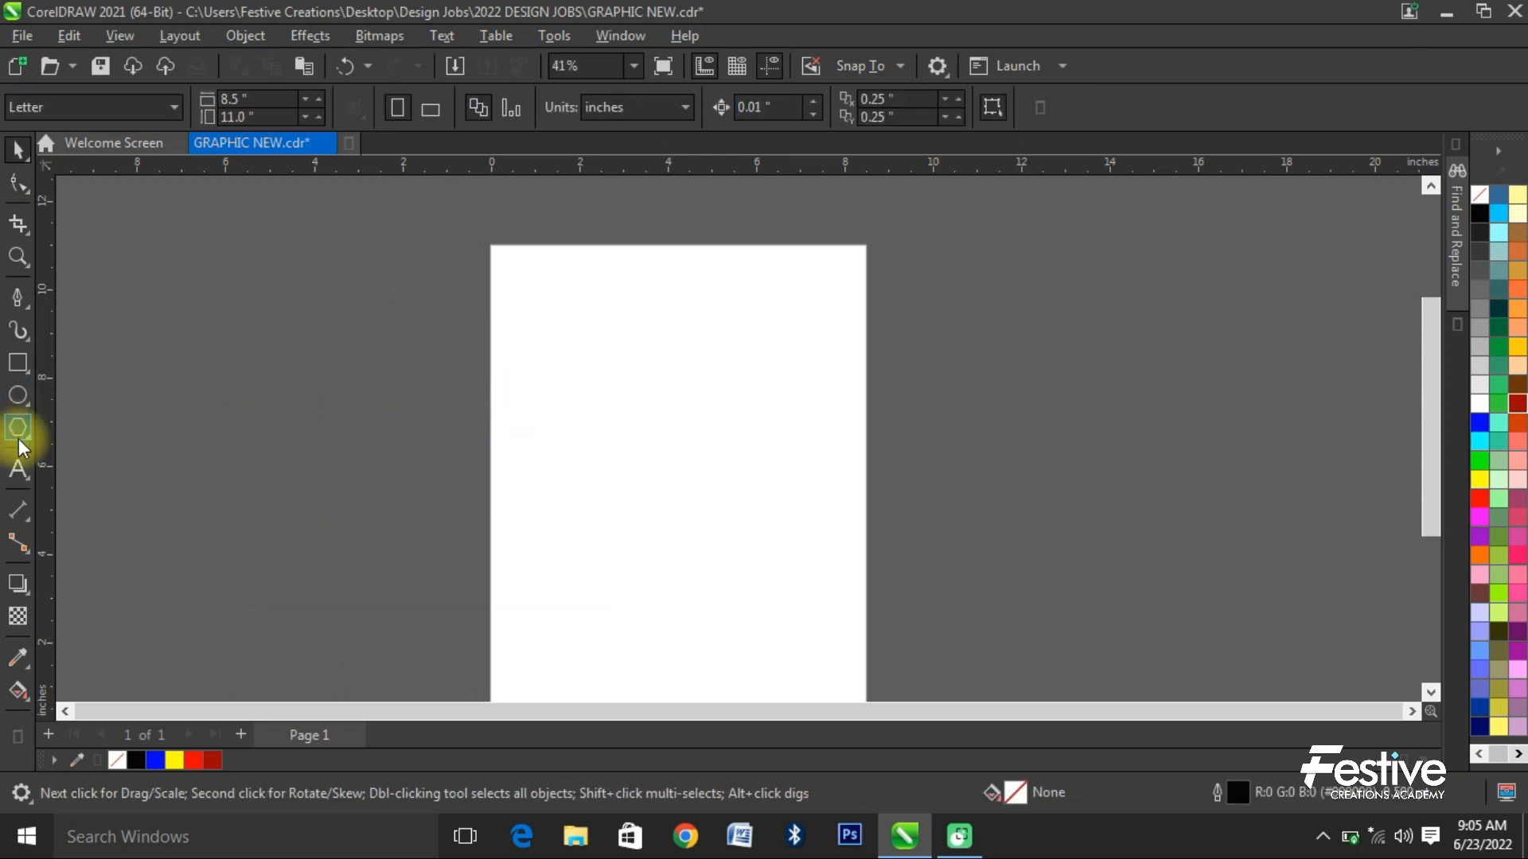
- Draw a five-pointed star about 6.2 × 6.2 inches to the left of the page with the Star tool
left_click(27, 438)
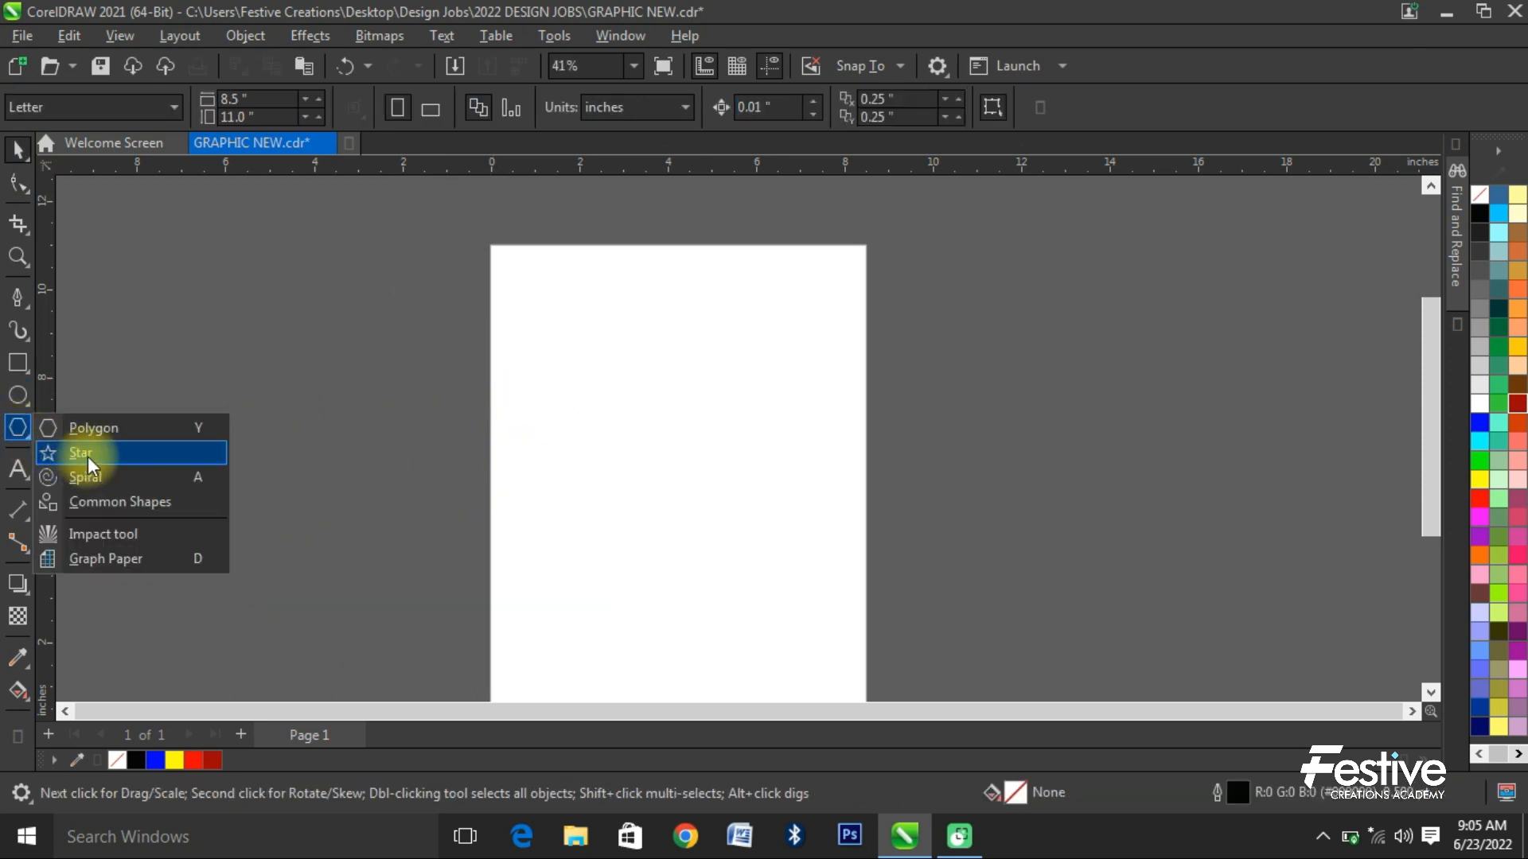
left_click(80, 453)
left_click_drag(125, 239, 415, 528)
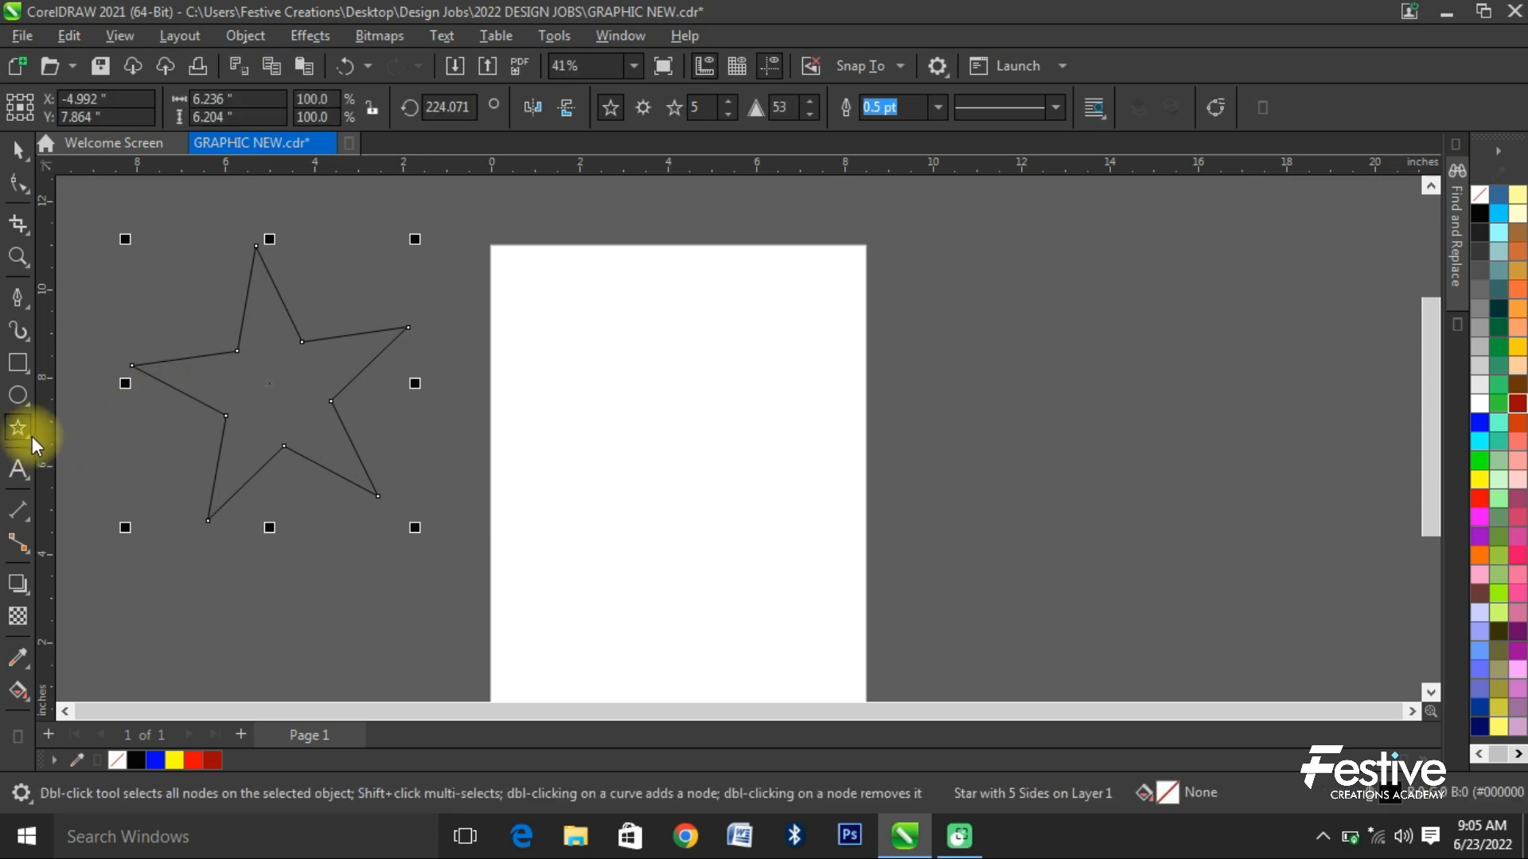
- Draw a spiral with four revolutions near the middle of the page
left_click(32, 436)
left_click(80, 474)
left_click_drag(656, 407, 788, 507)
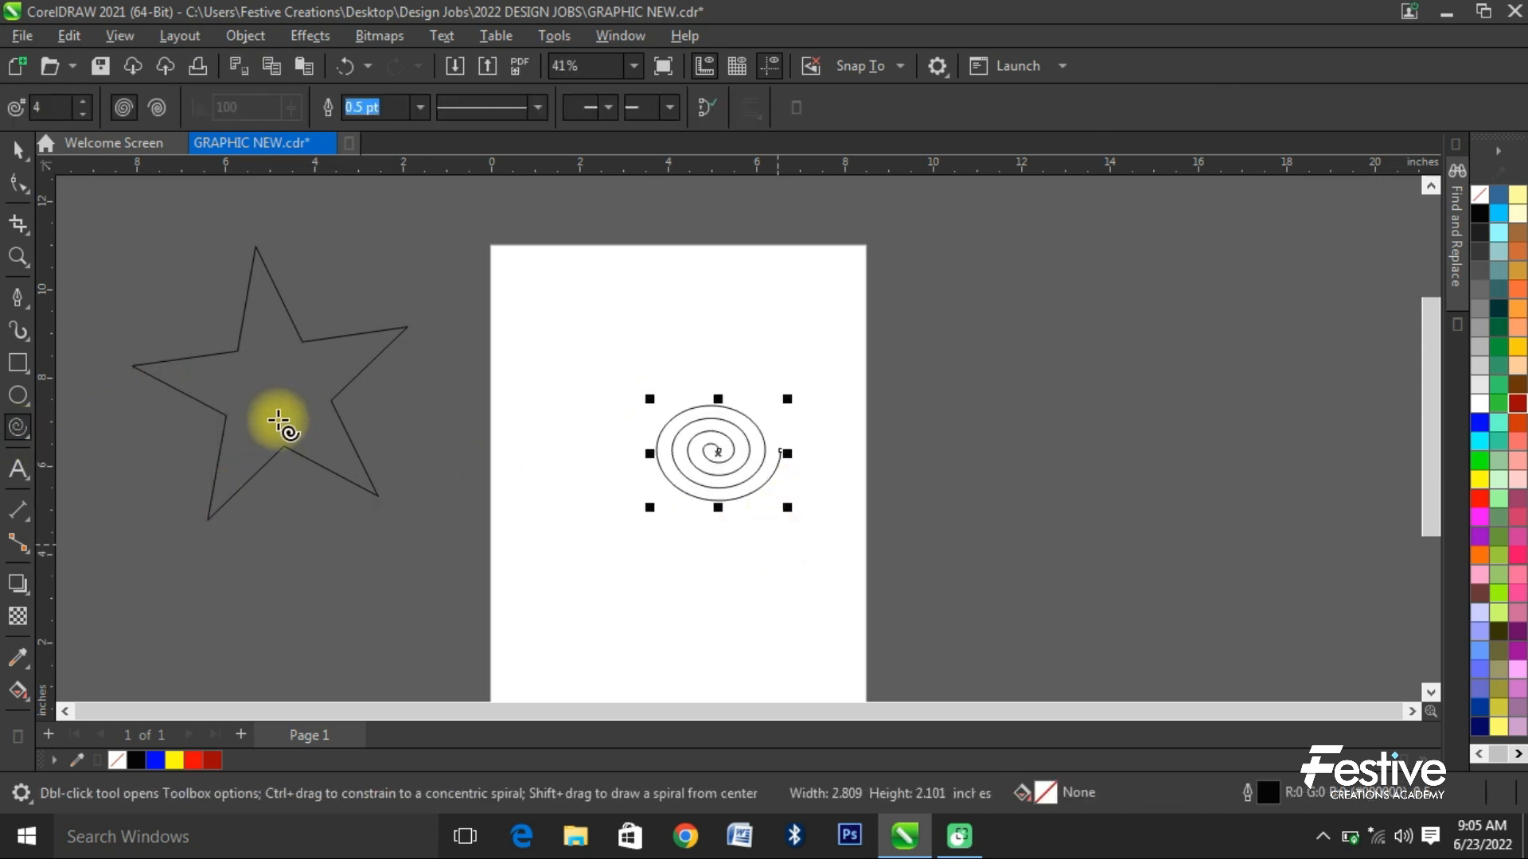
- Draw a stacked-documents flowchart shape about 3.7 × 3.3 inches to the right of the page with the Common Shapes tool
left_click(29, 443)
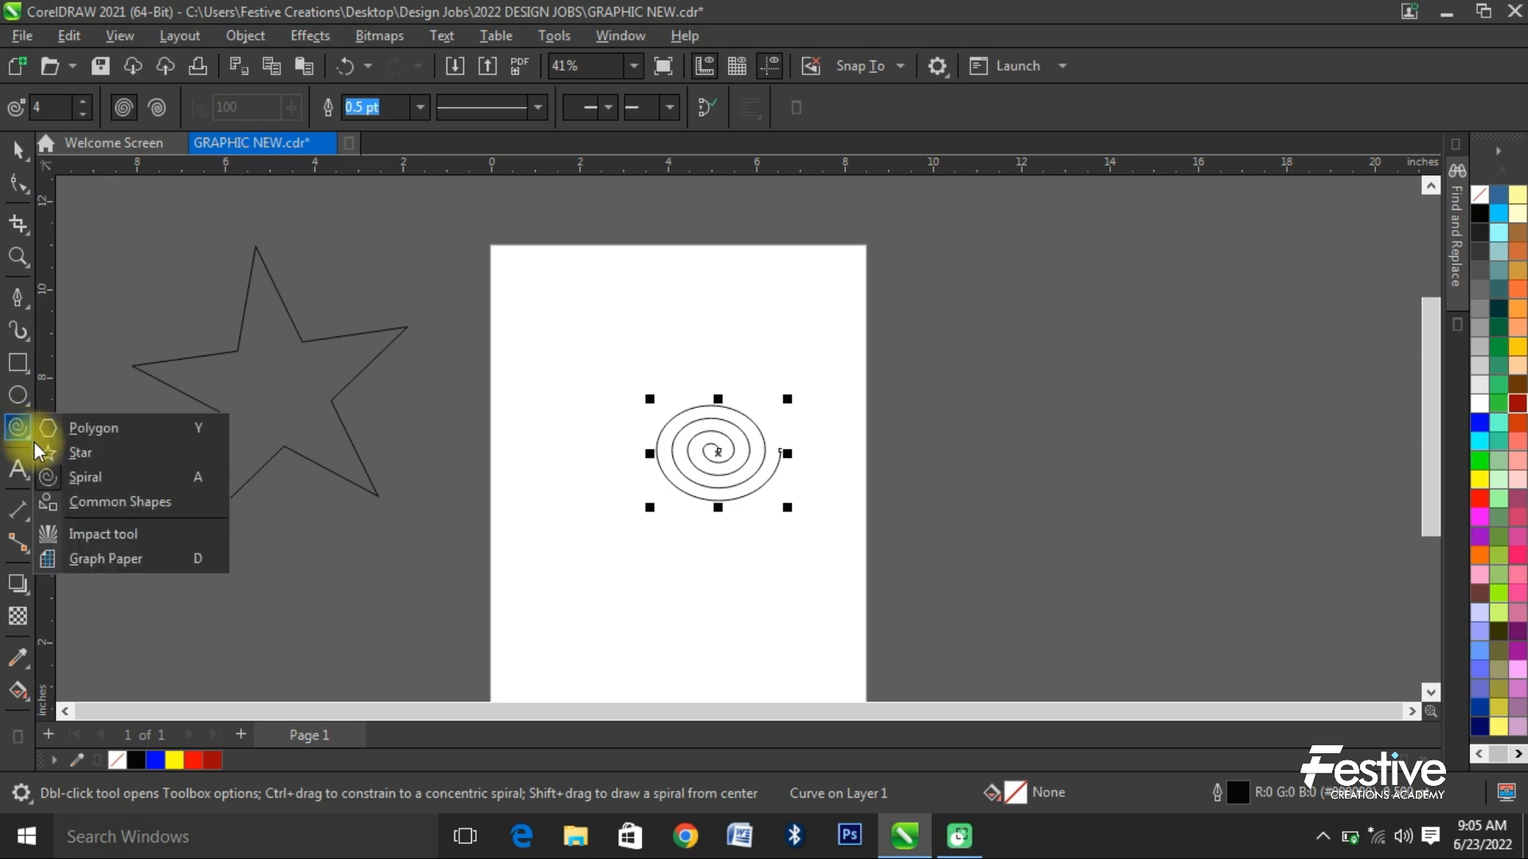
left_click(118, 503)
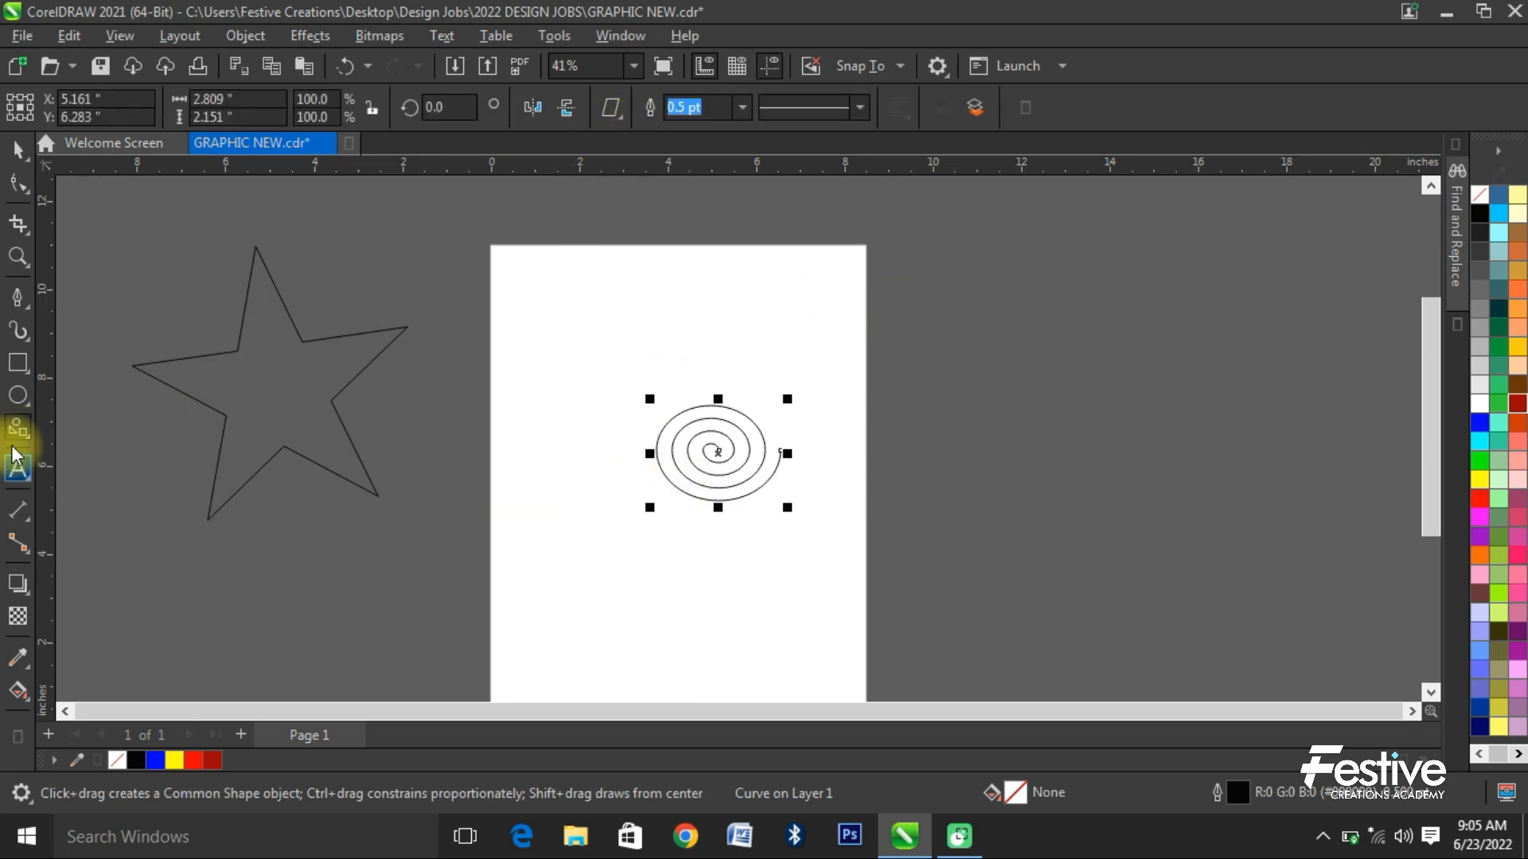
left_click(621, 120)
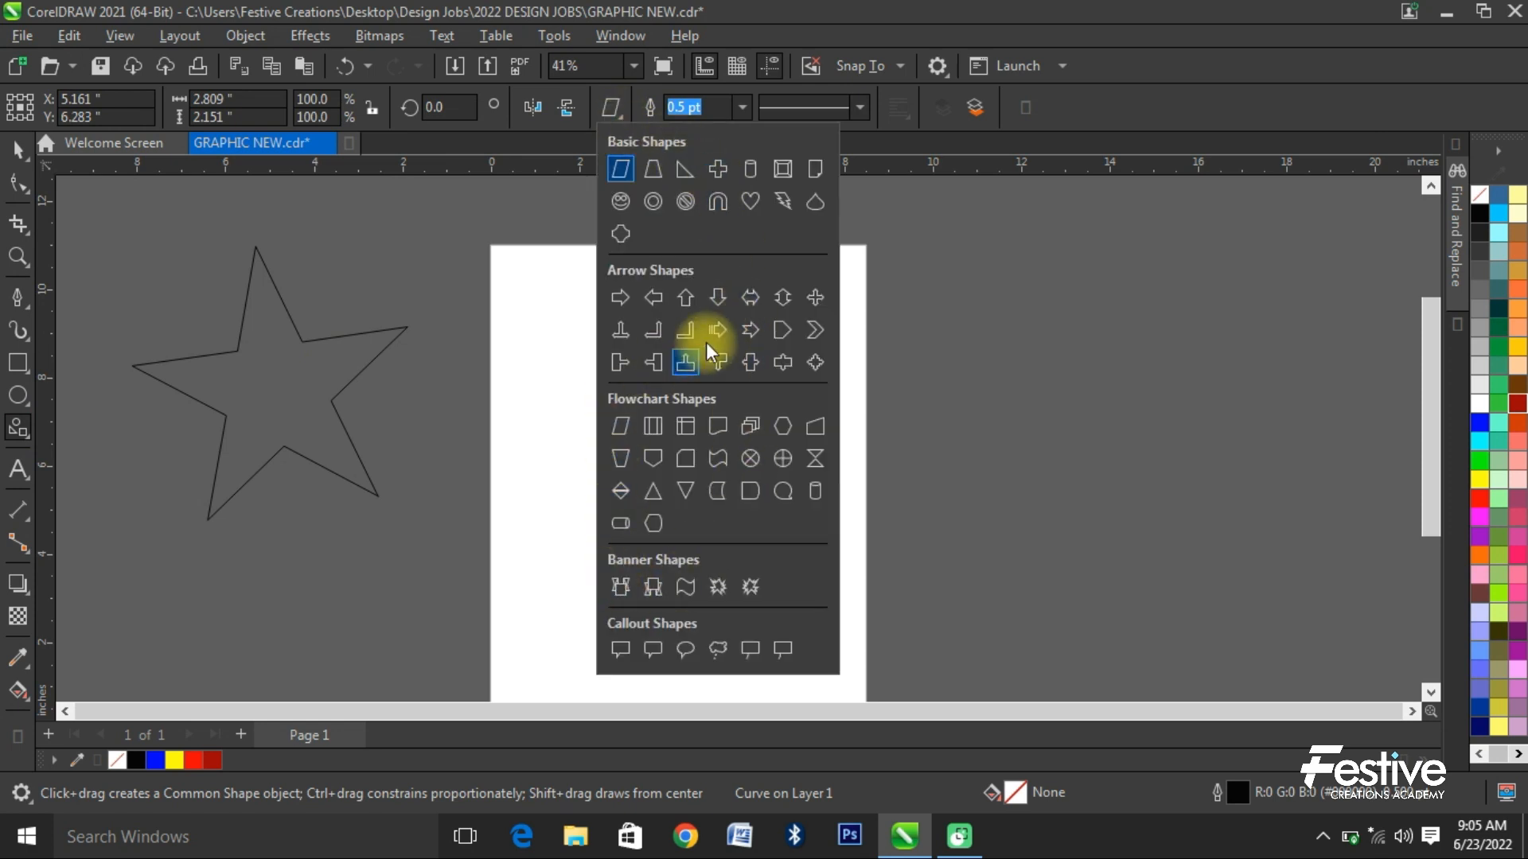
left_click(746, 427)
left_click_drag(929, 320, 1106, 478)
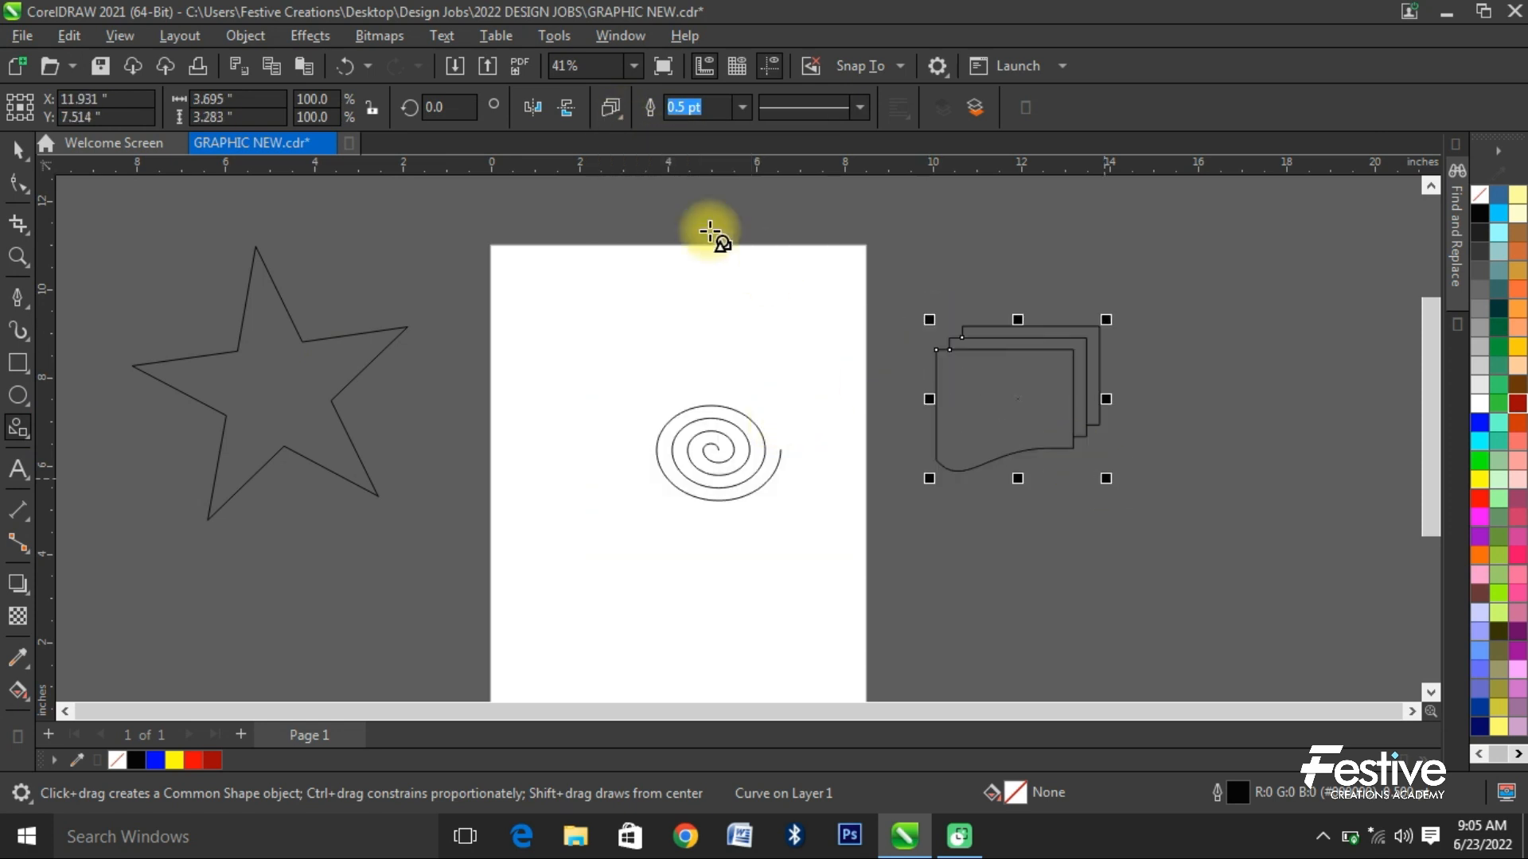
- Draw a downward-pointing flowchart triangle about 3.1 × 3.7 inches beyond the stacked documents and mirror it vertically
left_click(618, 115)
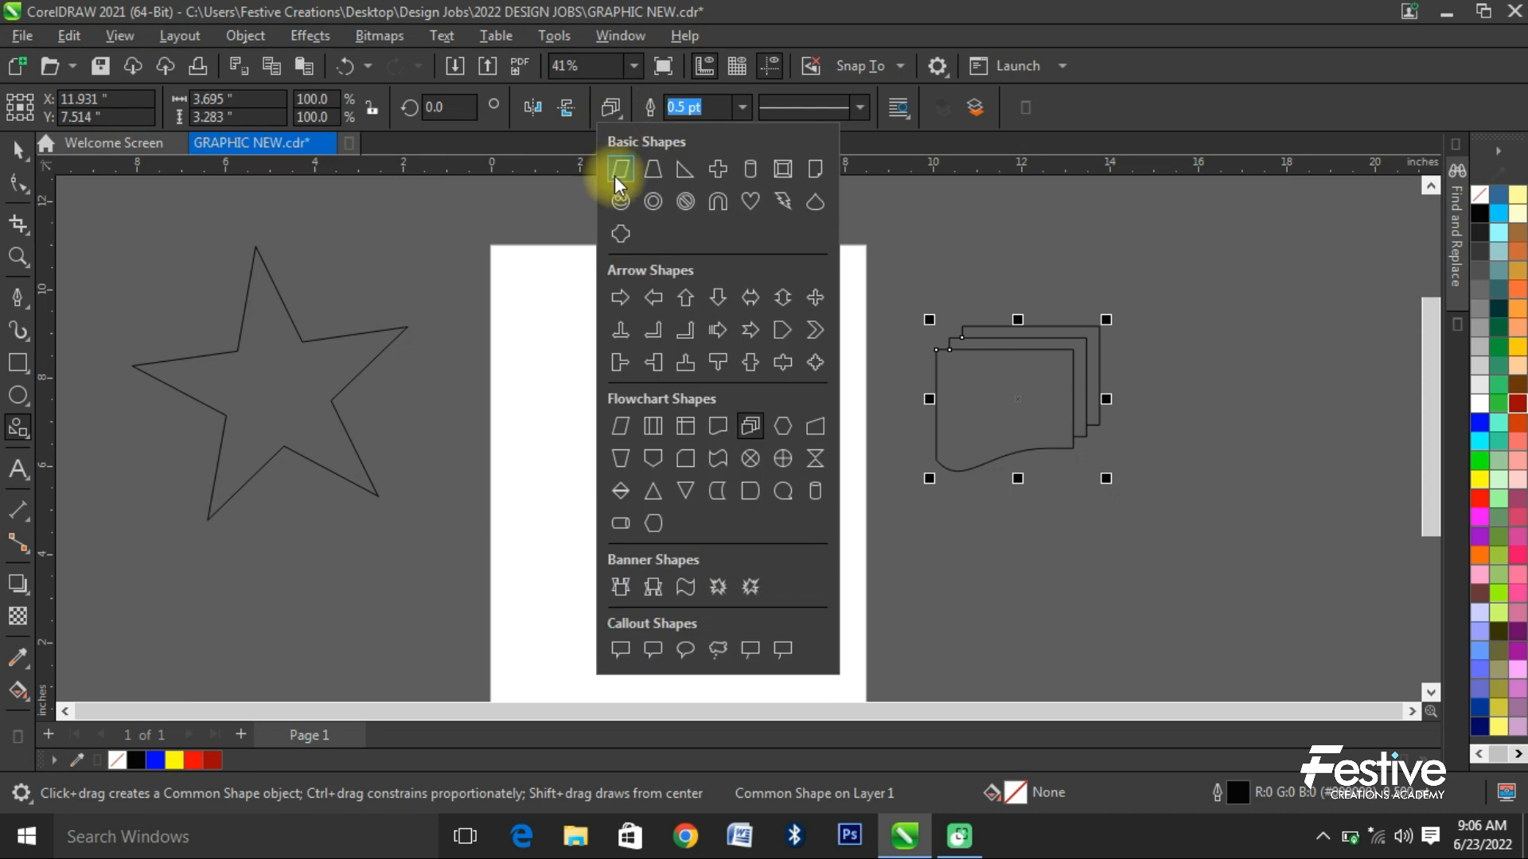
left_click(685, 491)
left_click_drag(1208, 314, 1360, 491)
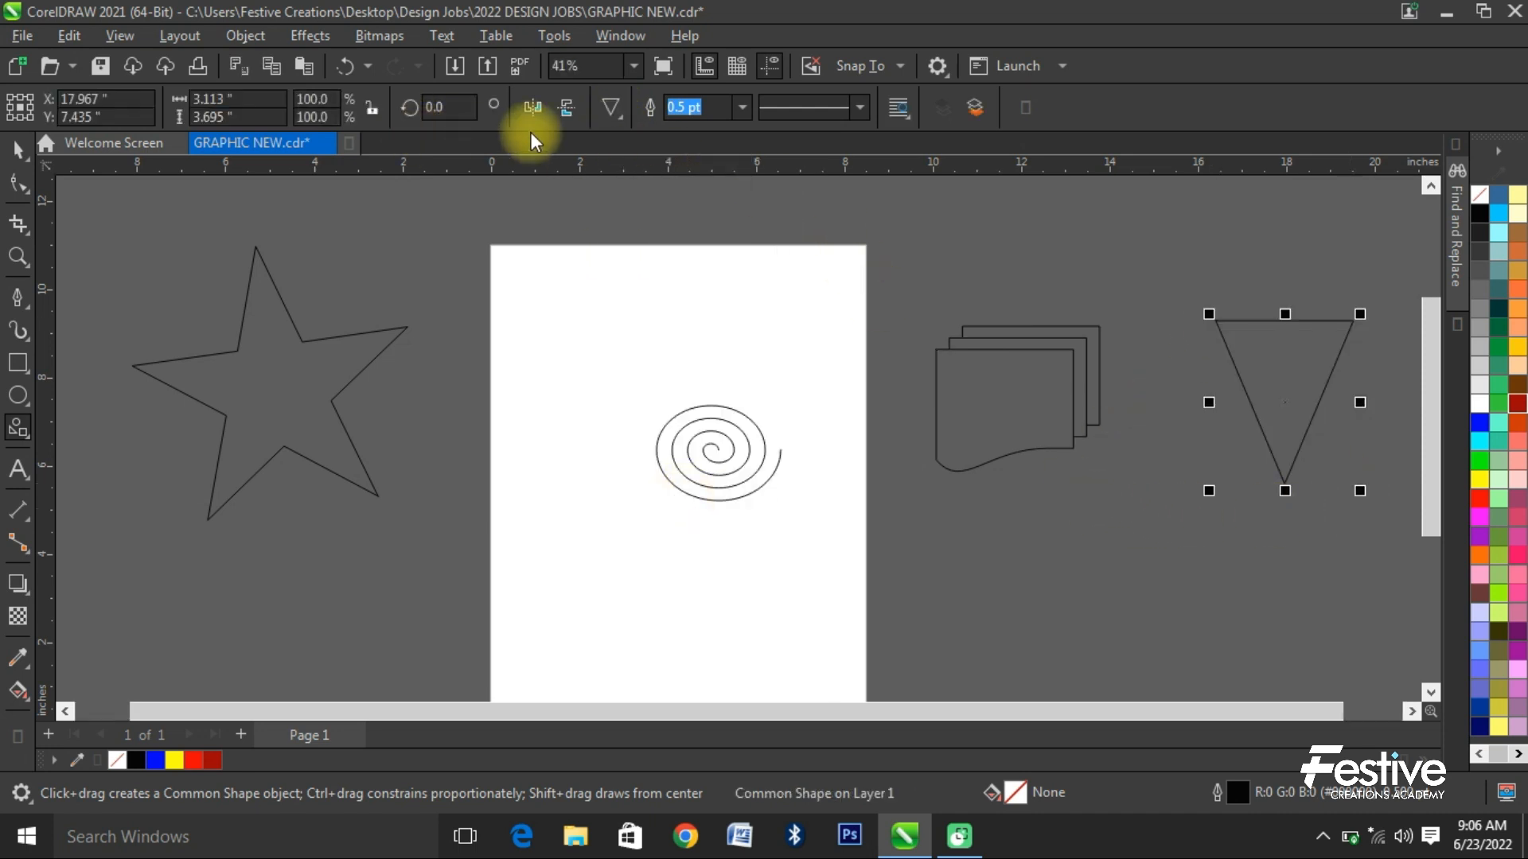
left_click(568, 107)
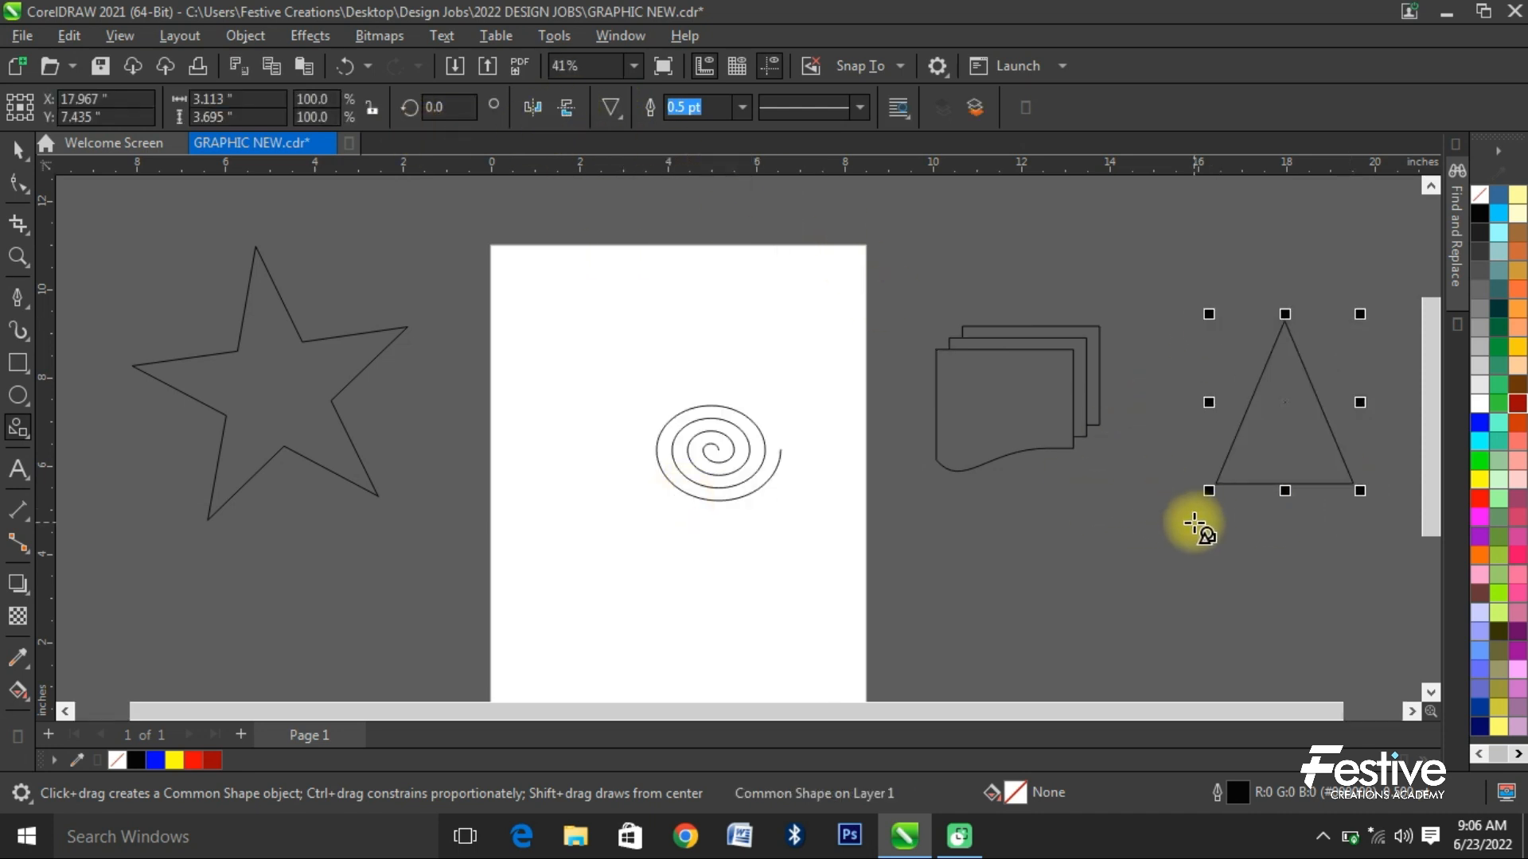
- Delete the triangle, the stacked documents, the star and the spiral to clear the drawing
key("Delete")
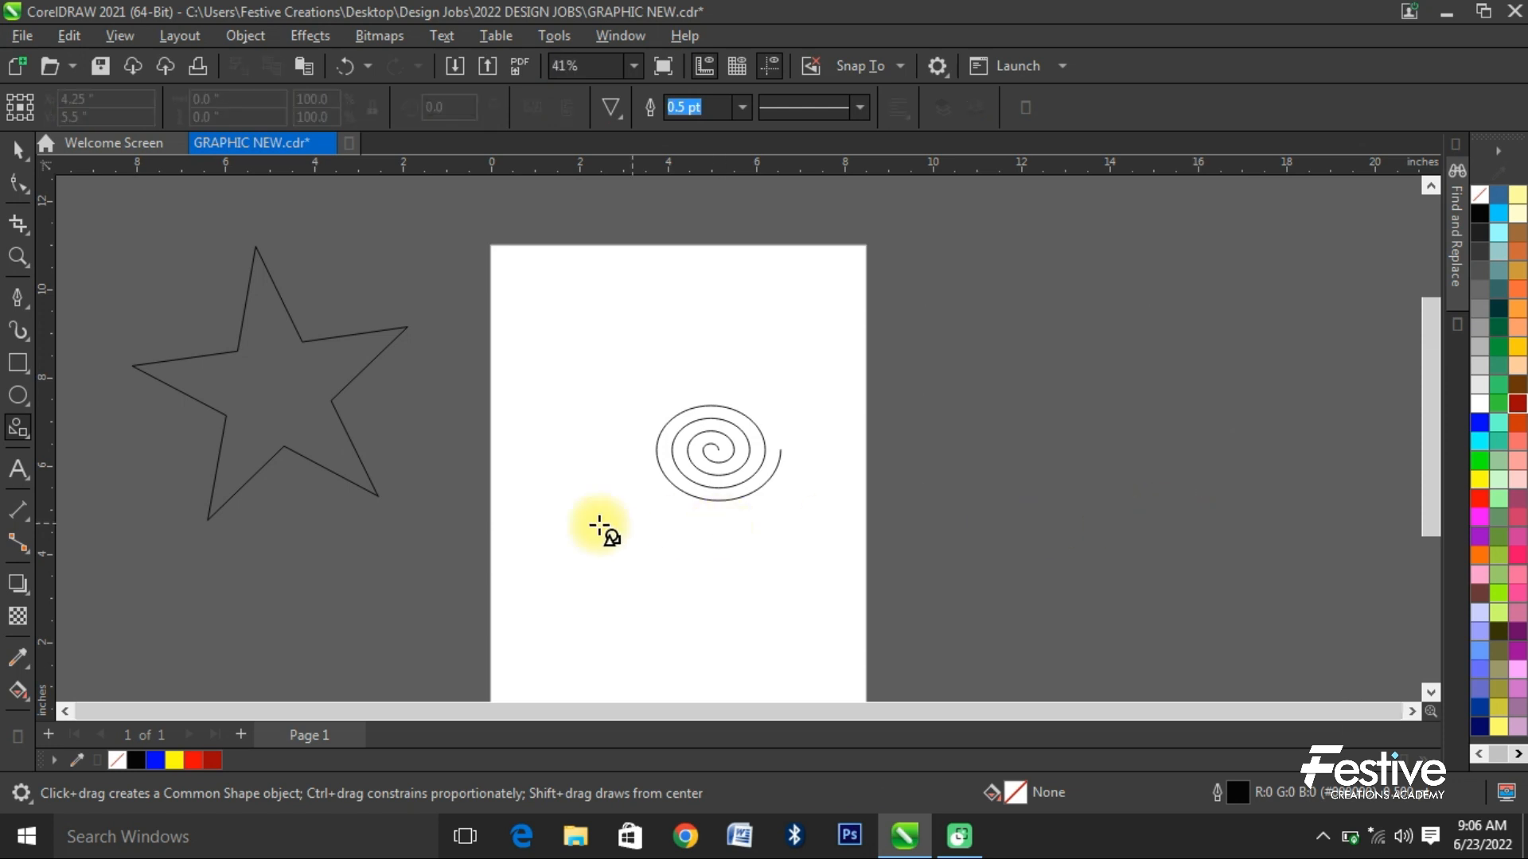
left_click(11, 155)
key("ctrl+a")
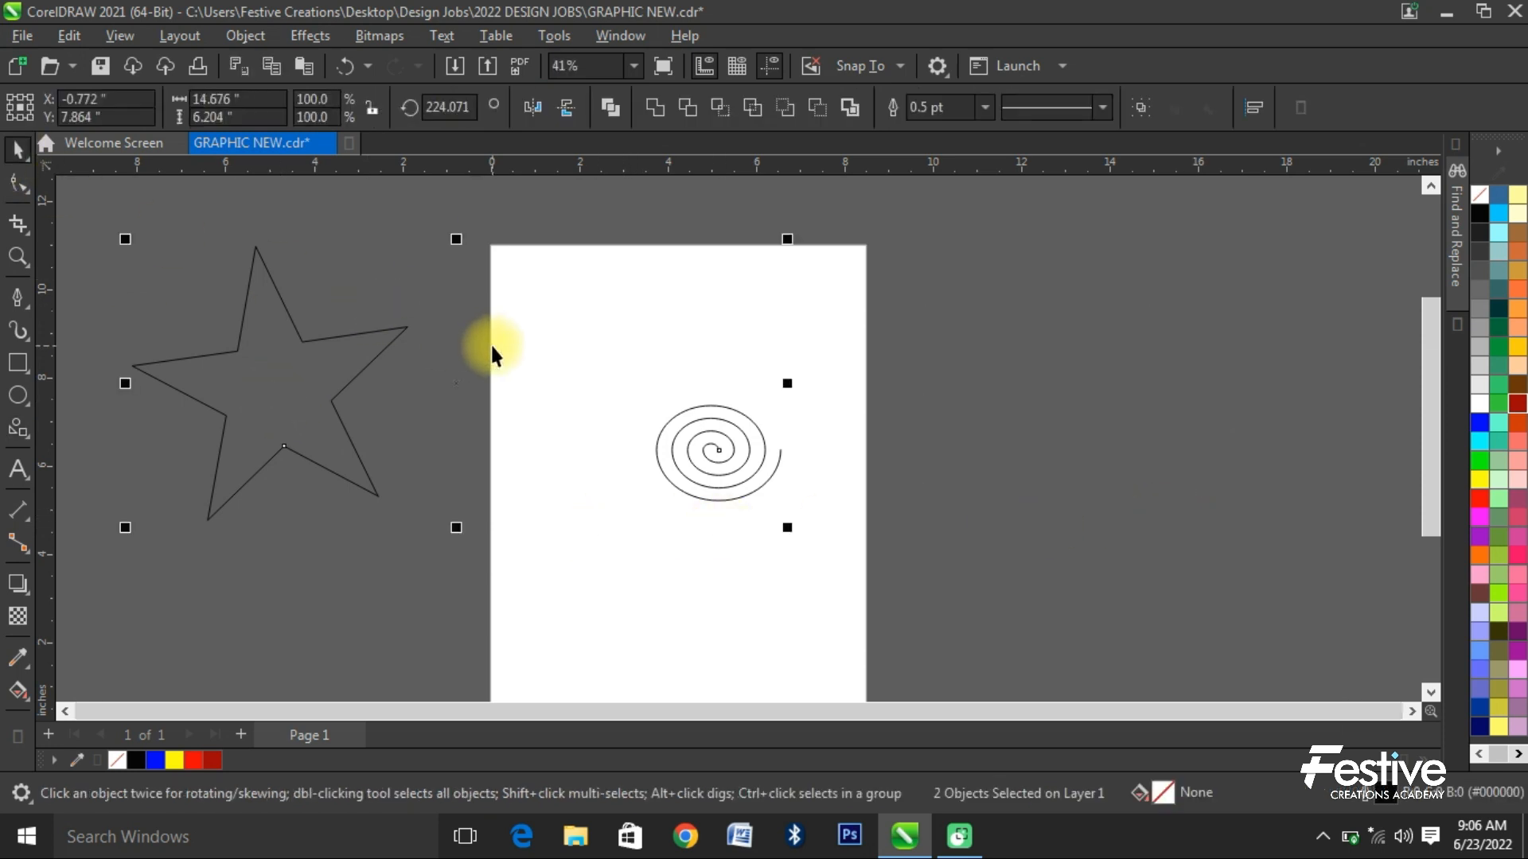
key("Delete")
- Add the artistic text "TEDGHBKNKFG" in the upper half of the page with the Text tool
left_click(17, 470)
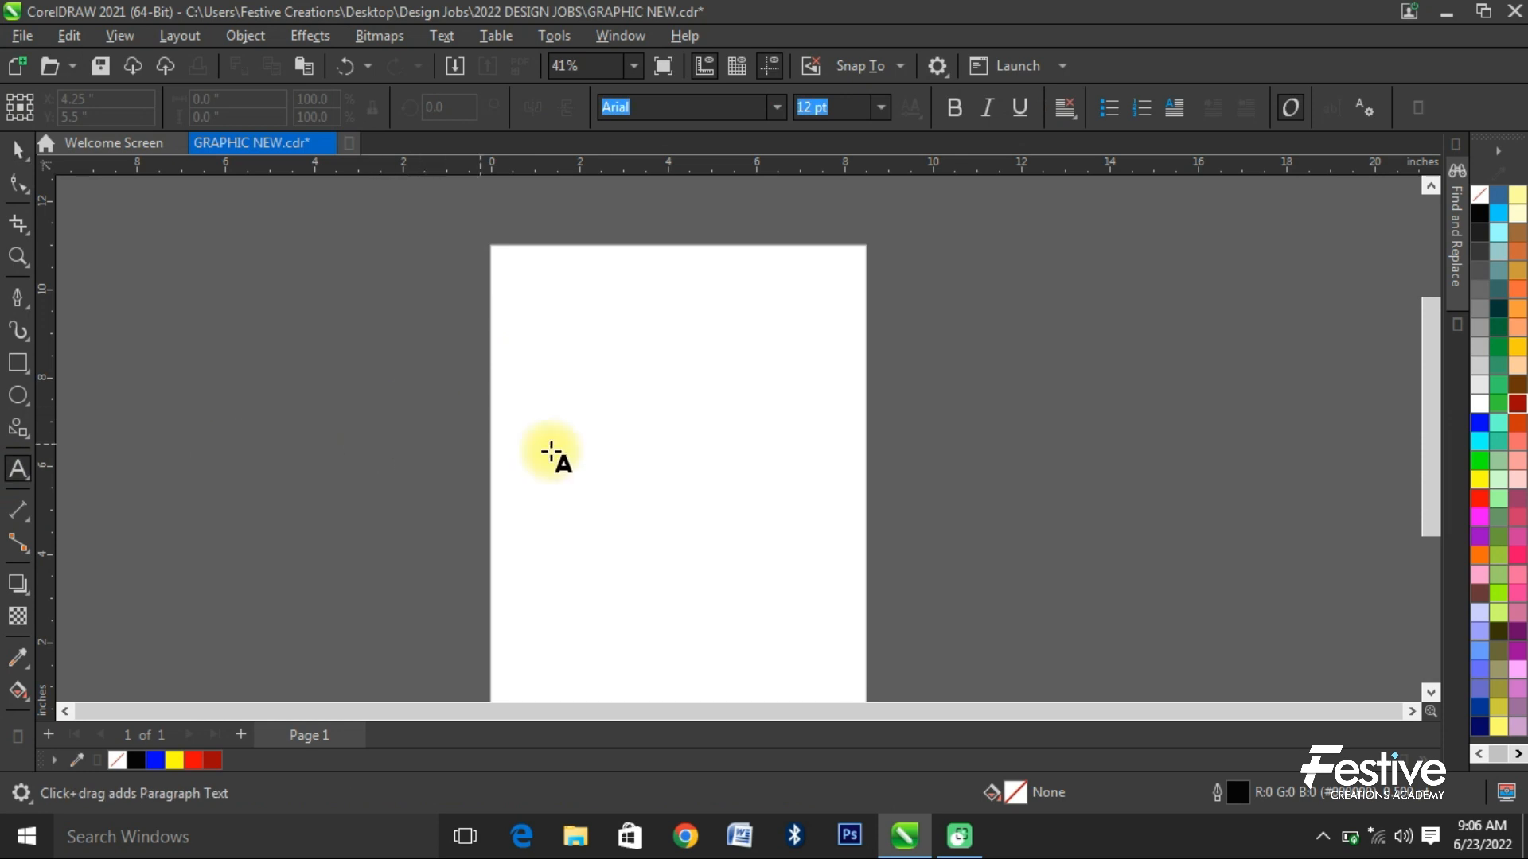
left_click(581, 419)
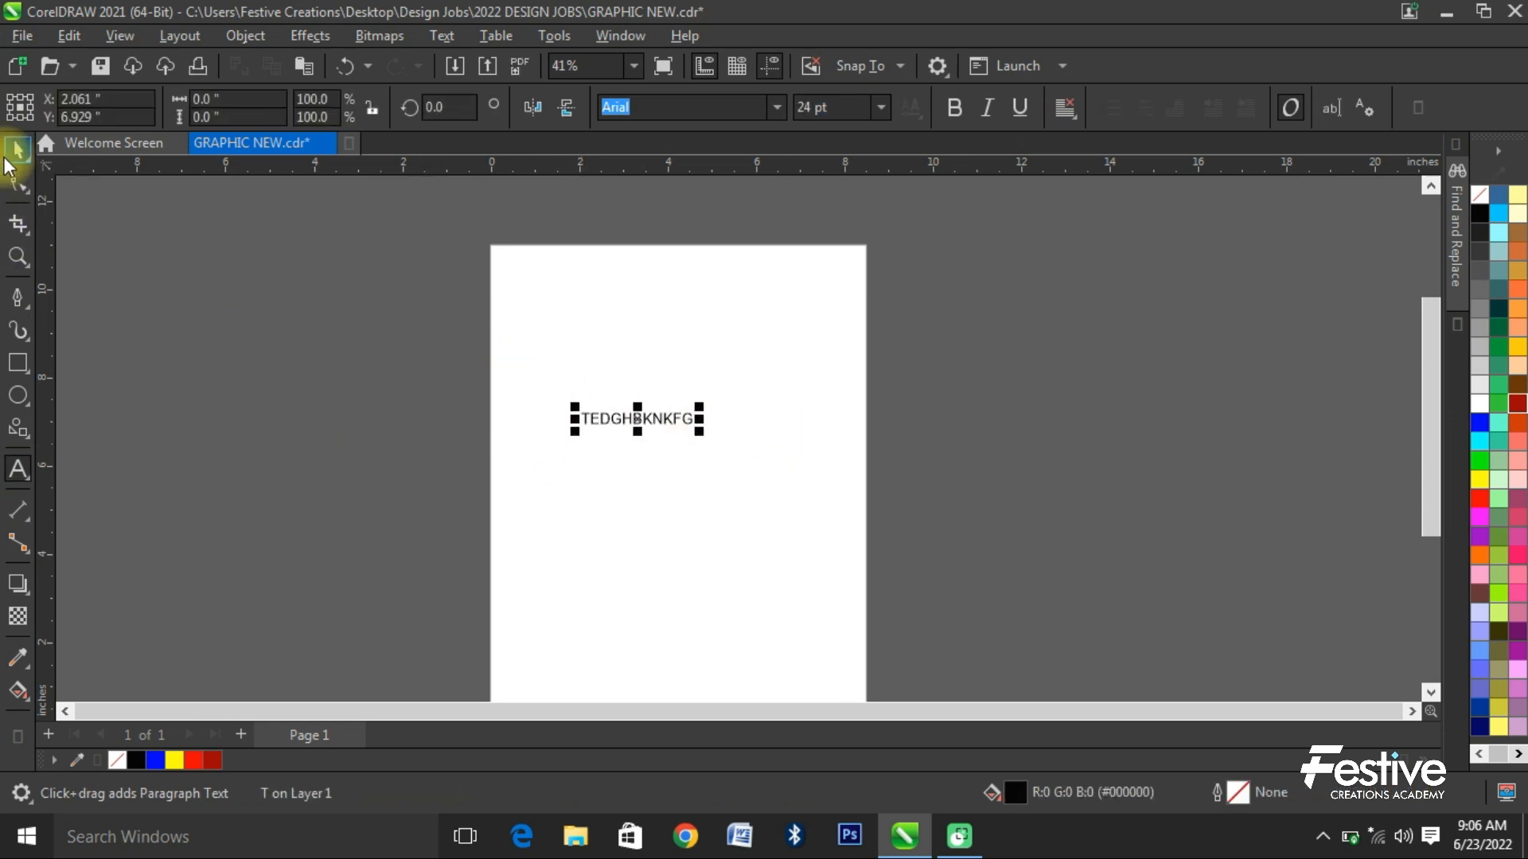
right_click(10, 163)
left_click(17, 149)
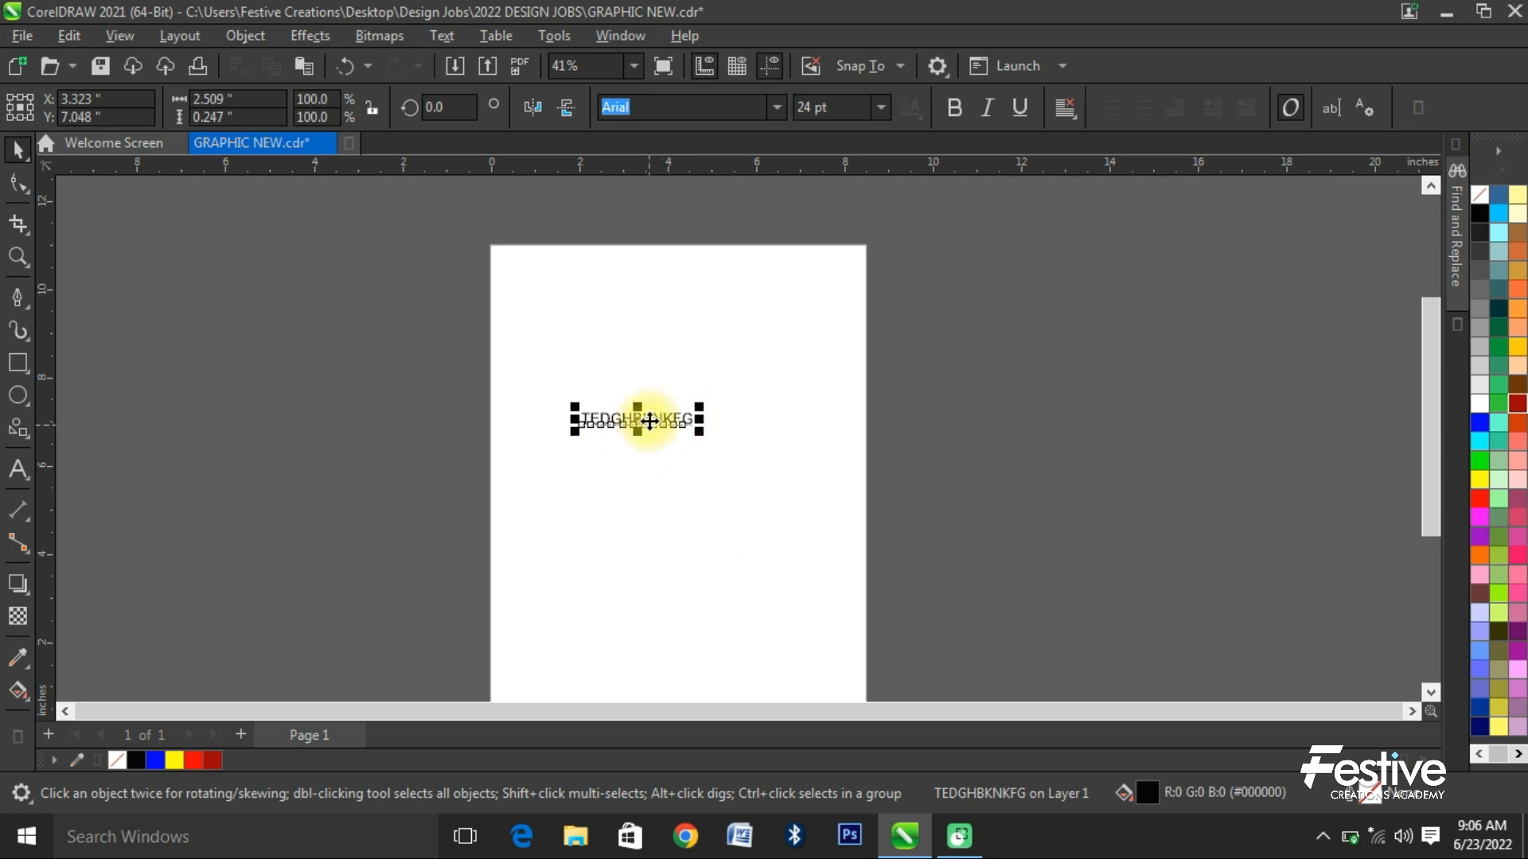
- Duplicate the text line, place the copy about 1.3 inches above the original and convert it to paragraph text
key("ctrl+d")
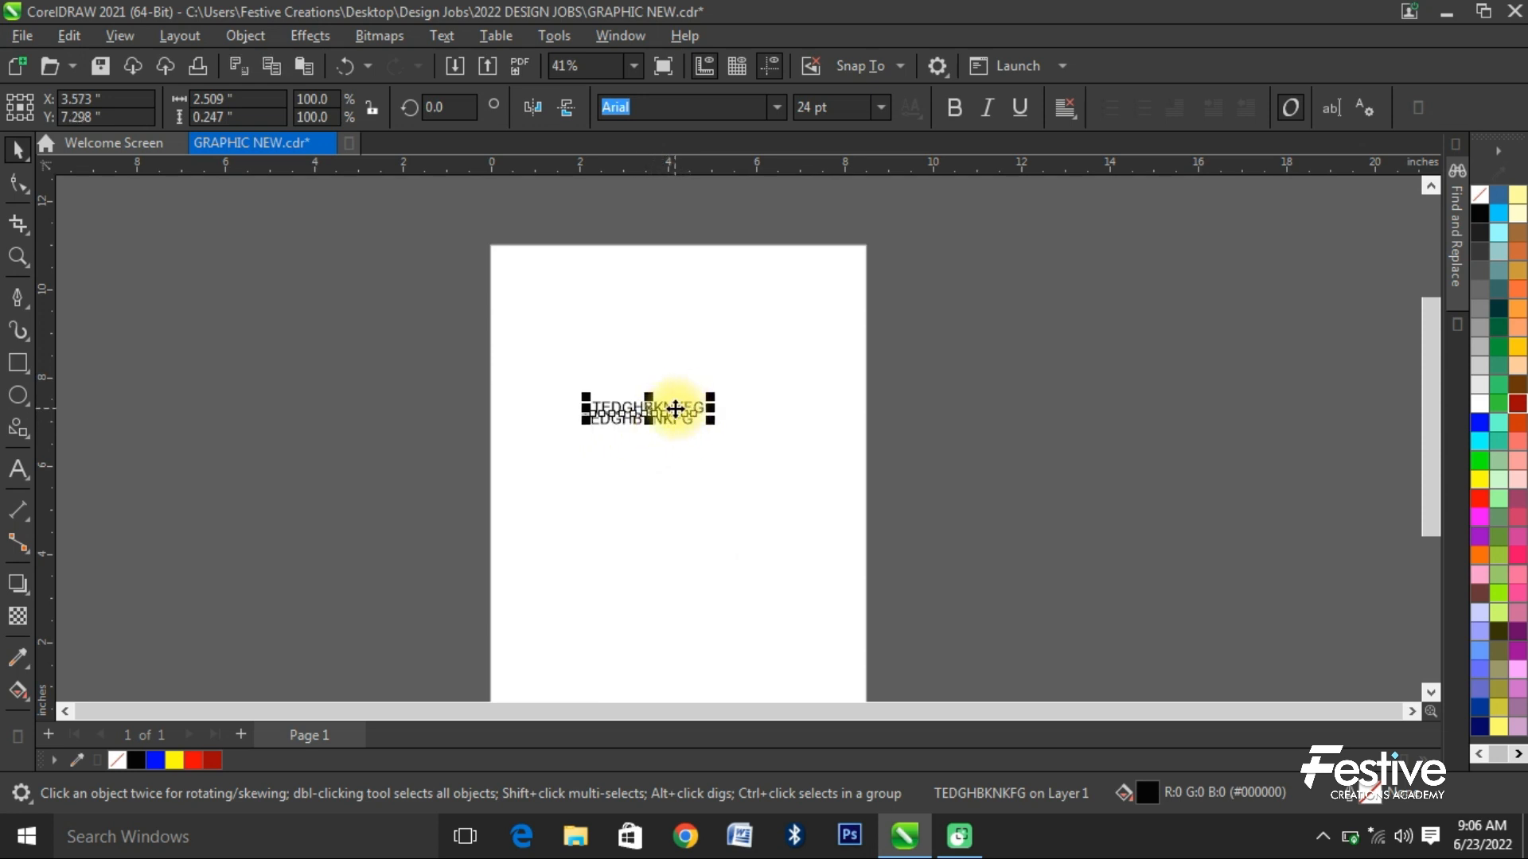
left_click_drag(675, 408, 664, 367)
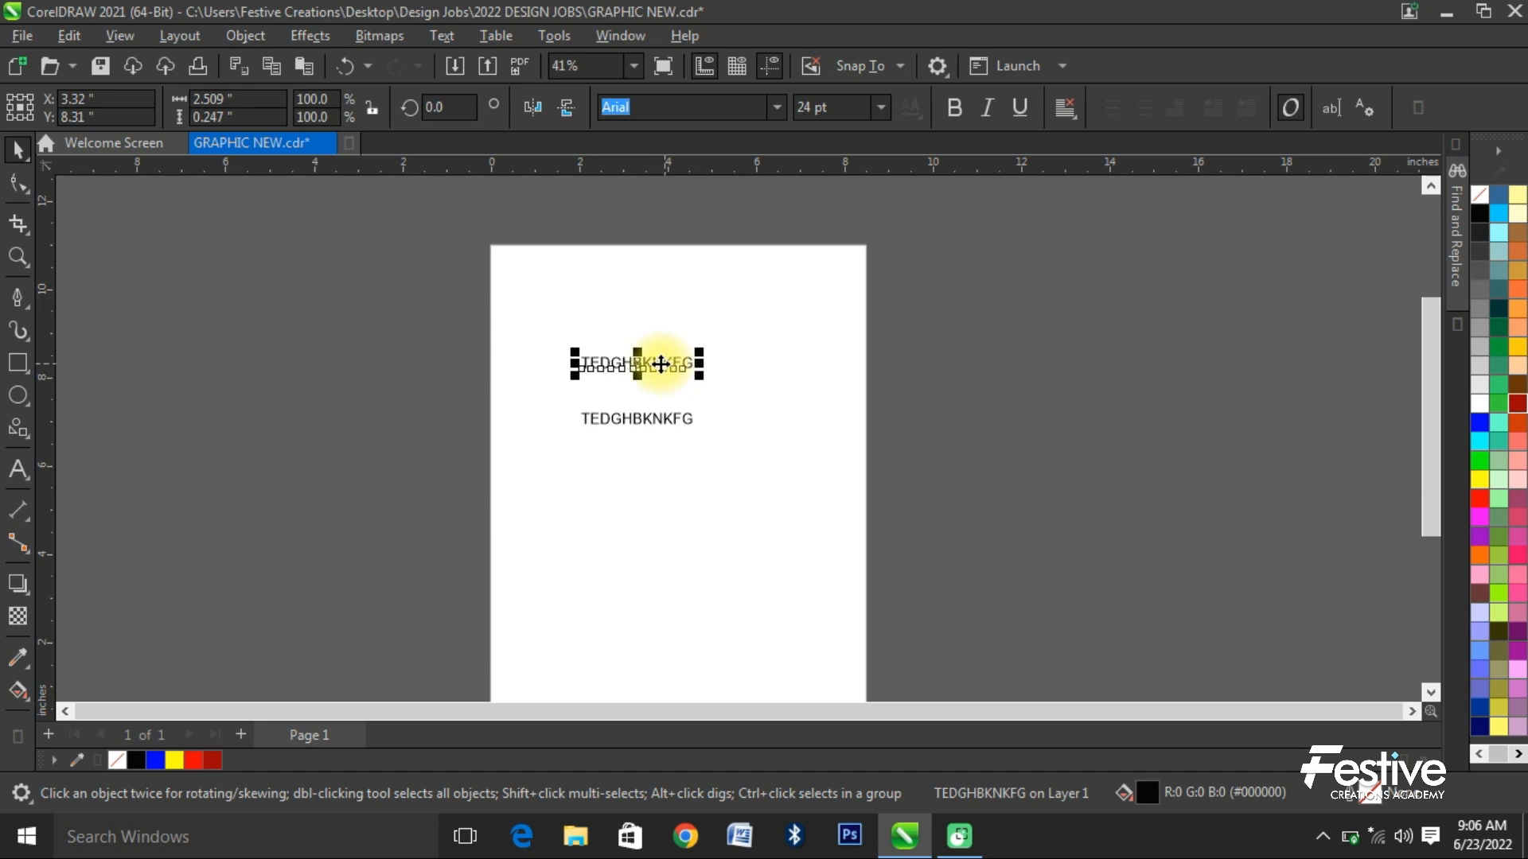
right_click(659, 364)
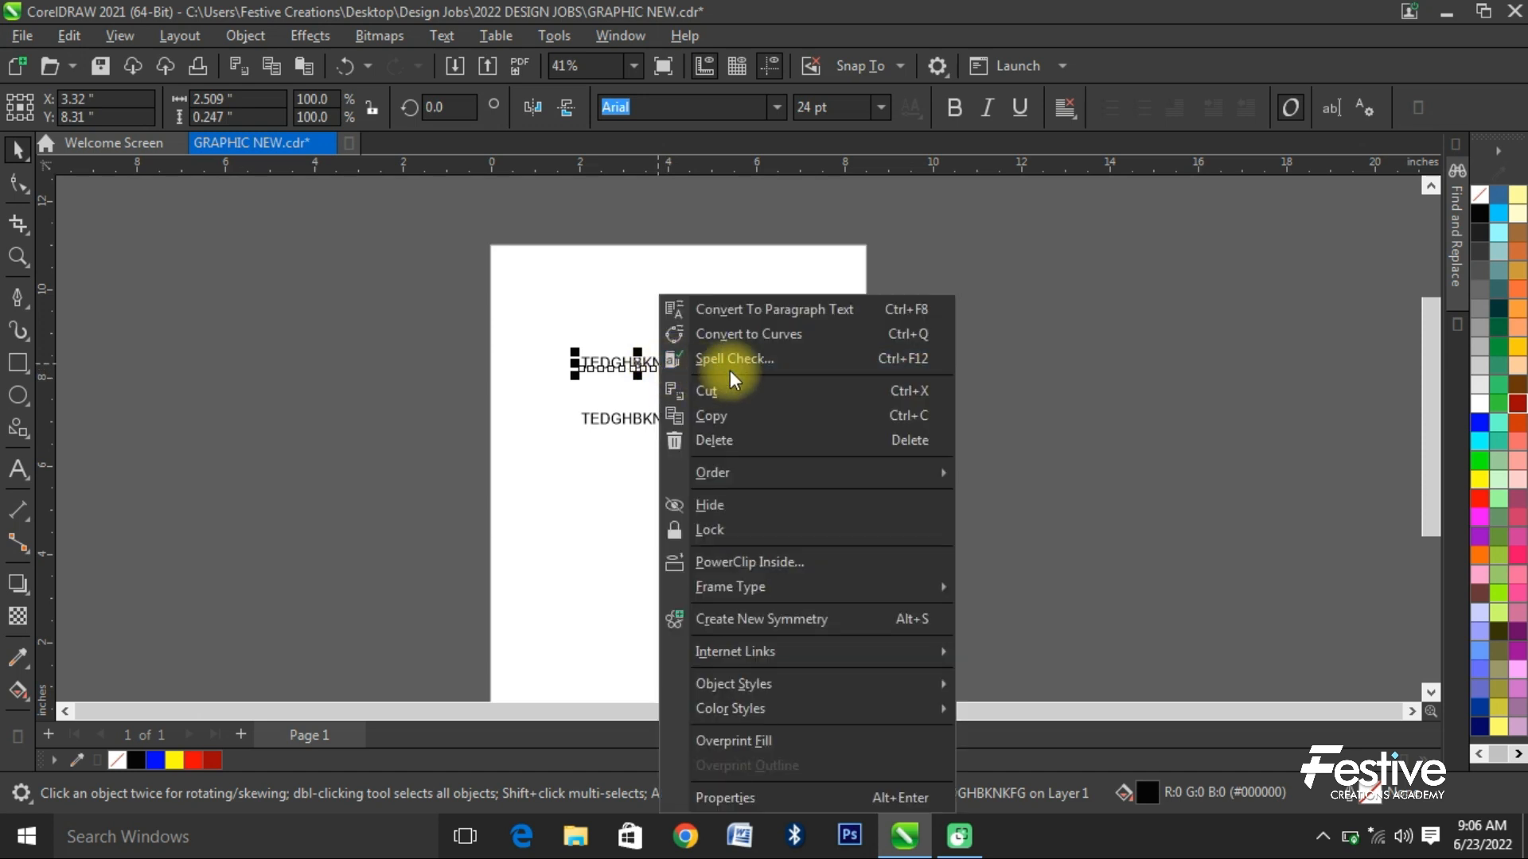
left_click(788, 308)
- Enlarge the paragraph frame to about 6.6 × 1 inches and replace its text with filler beginning "THIS JFBNHJ;FNJUINOMKLFIJHIMMGLNIJCDV"
left_click_drag(703, 379, 881, 475)
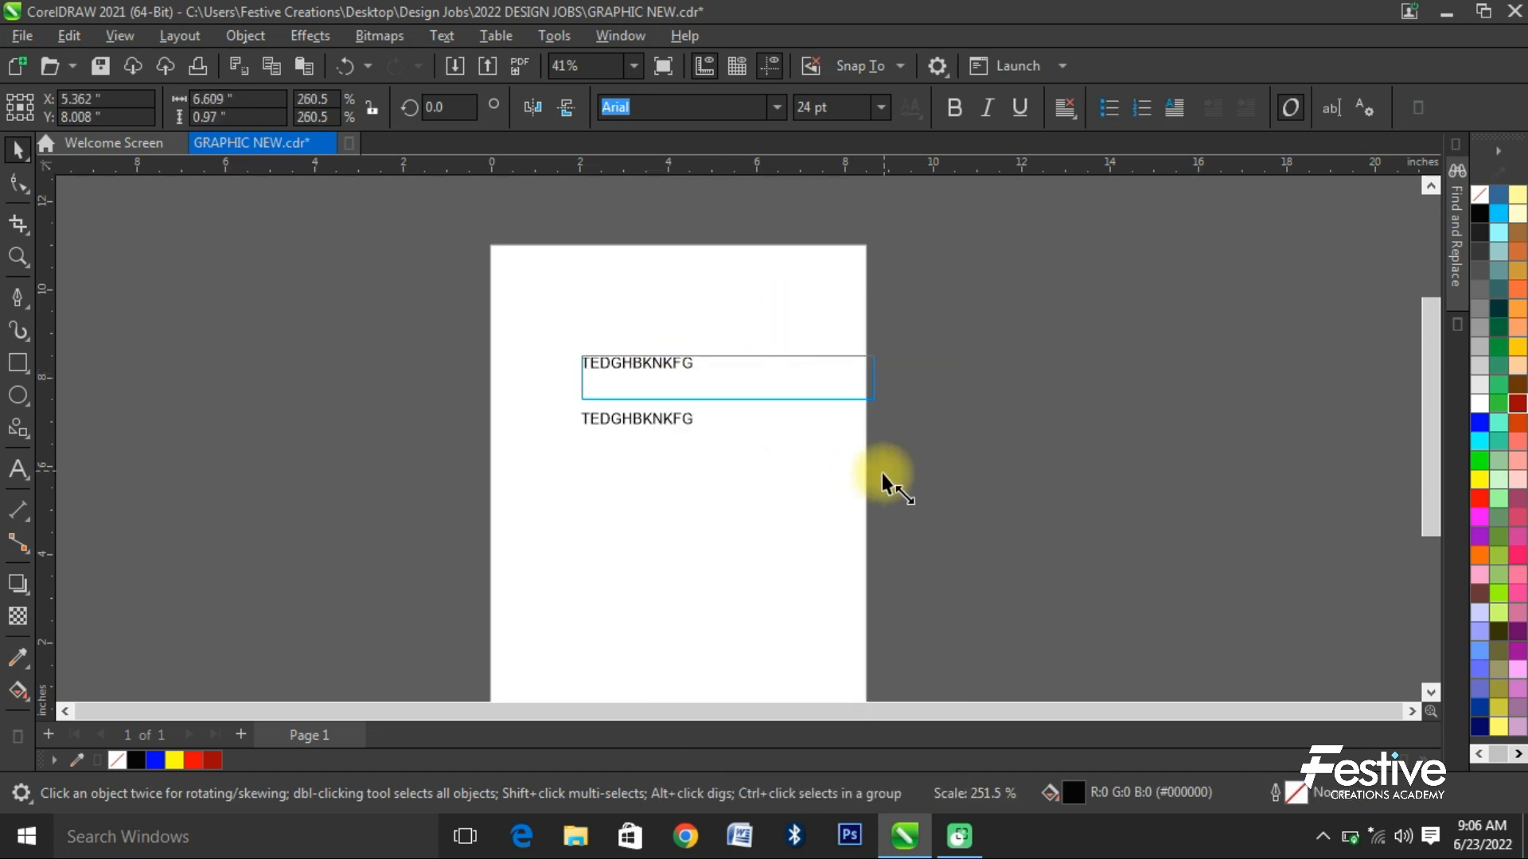
left_click_drag(732, 382, 686, 353)
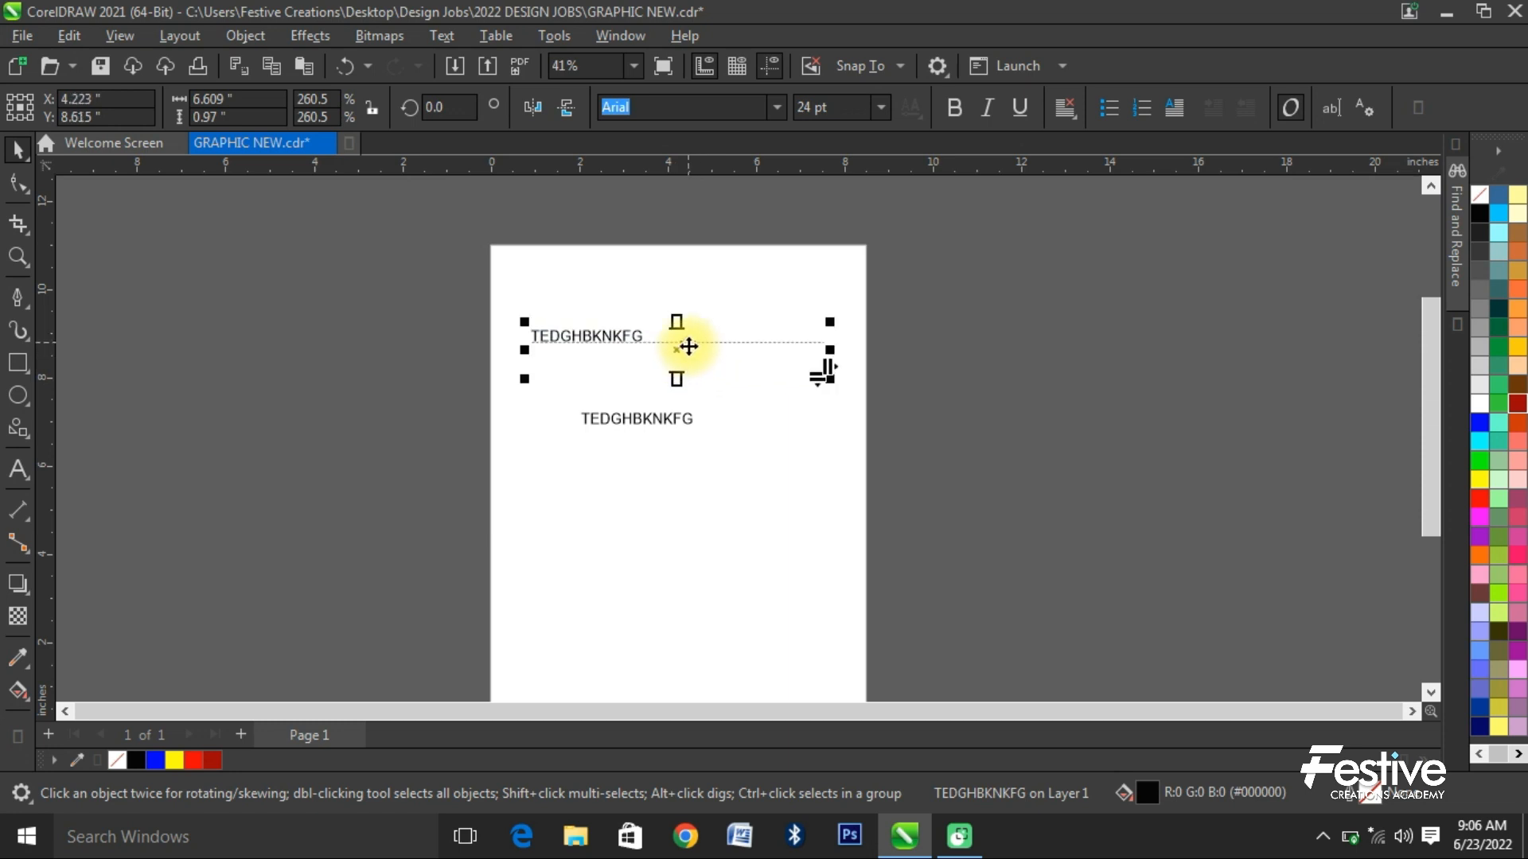
double_click(685, 344)
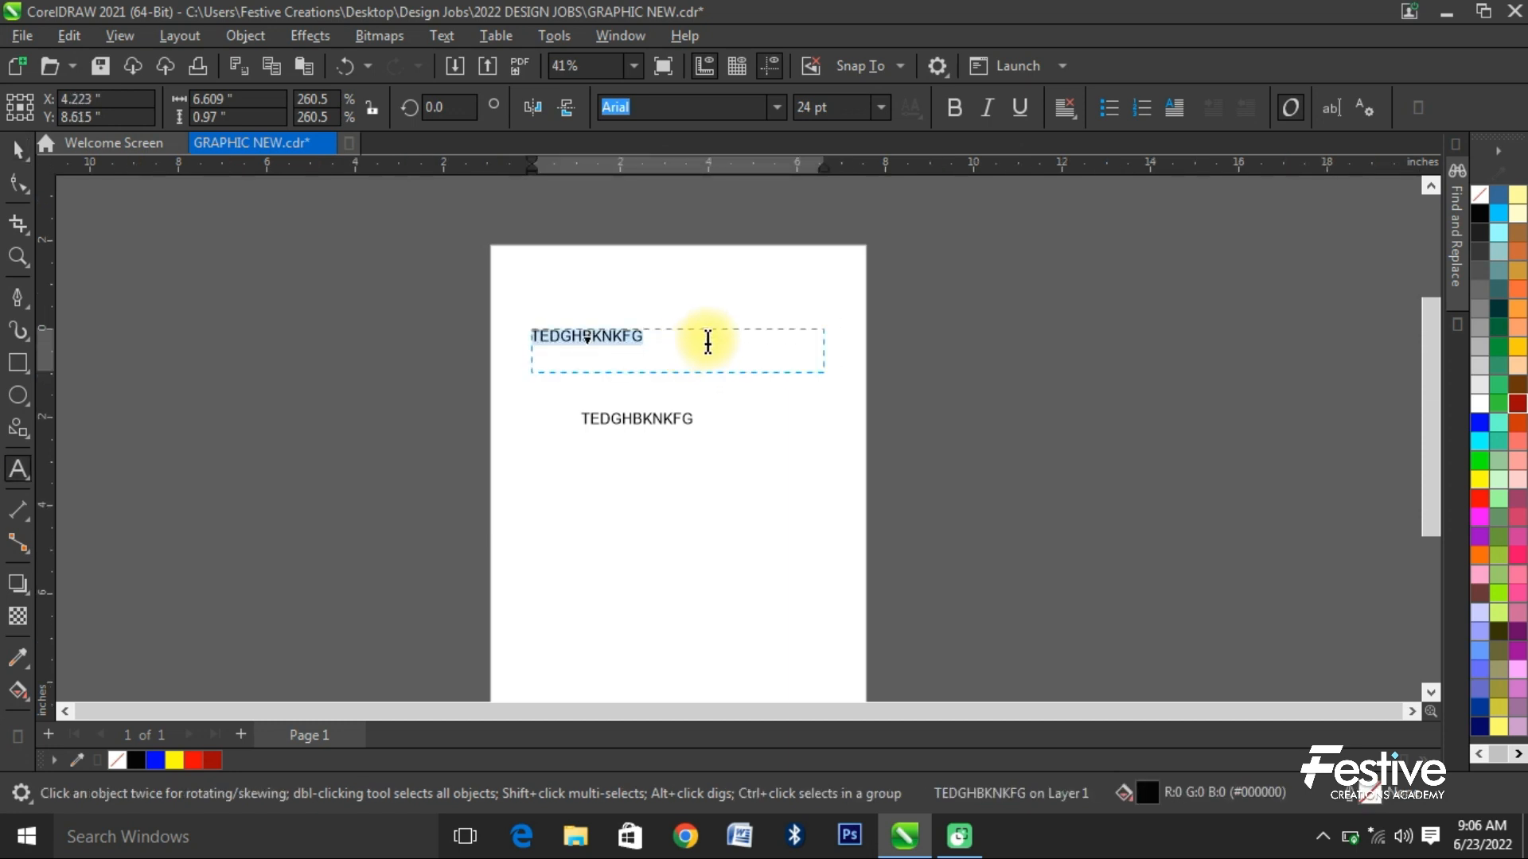
type("THIS JFBNHJ;FNJ")
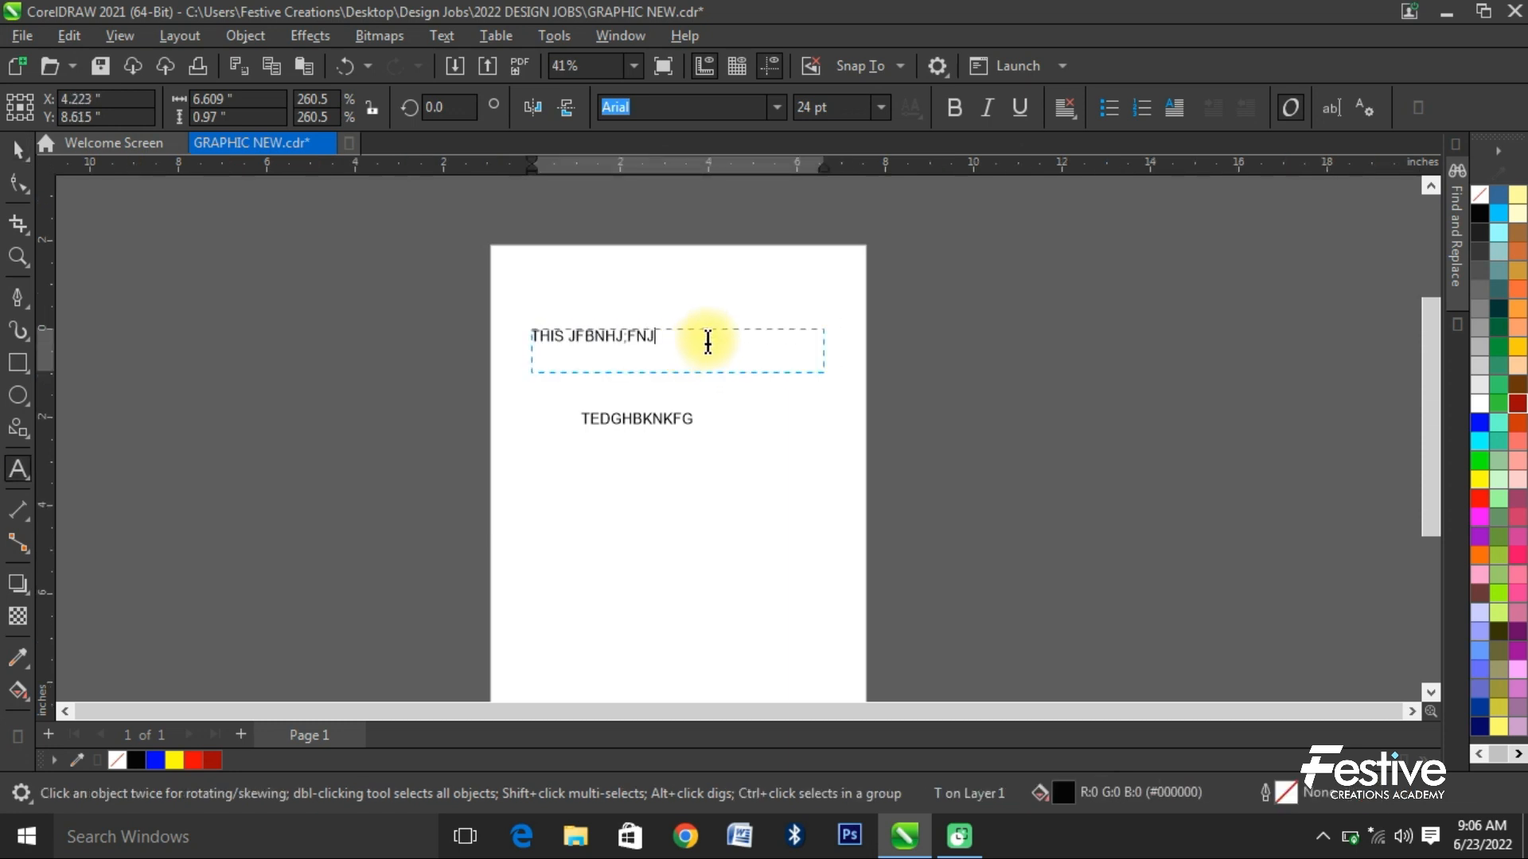
type("GLNIJCDV")
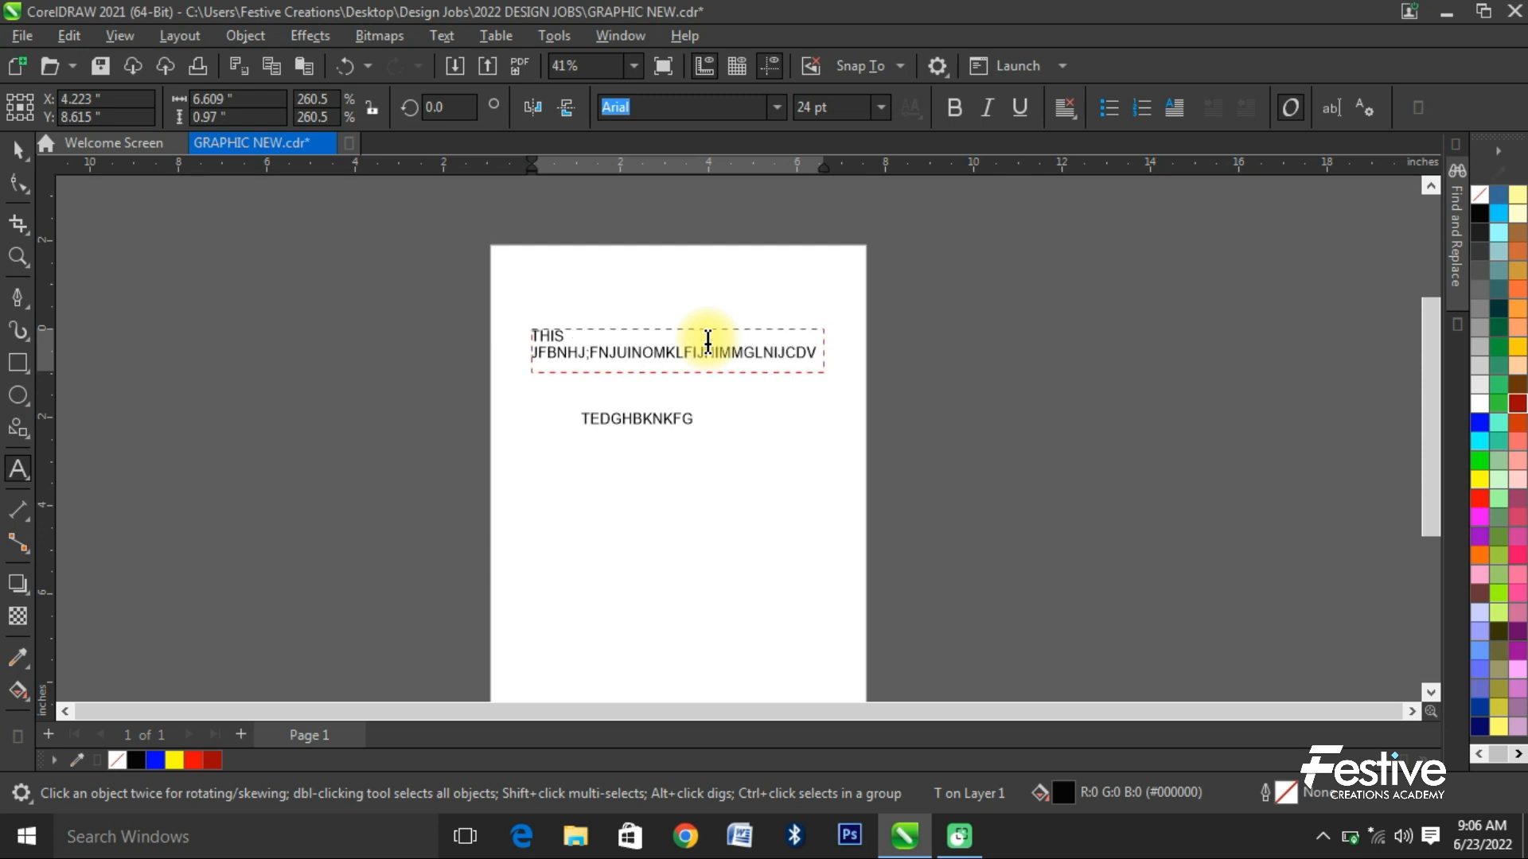
- Extend the paragraph frame downward to about 5.4 inches tall and move it to the left of the page
left_click(18, 149)
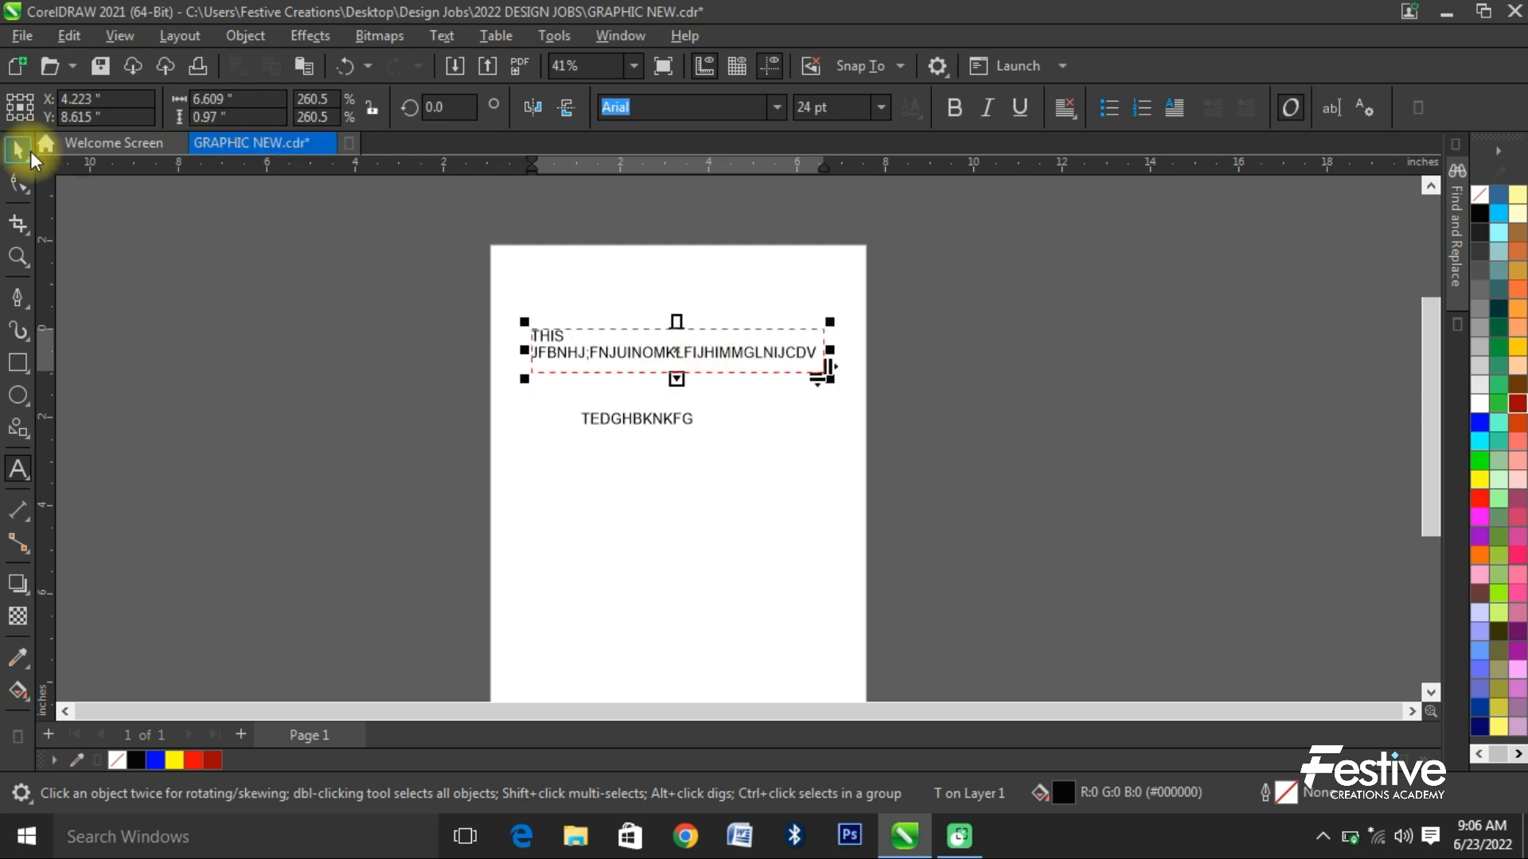
left_click_drag(677, 379, 674, 575)
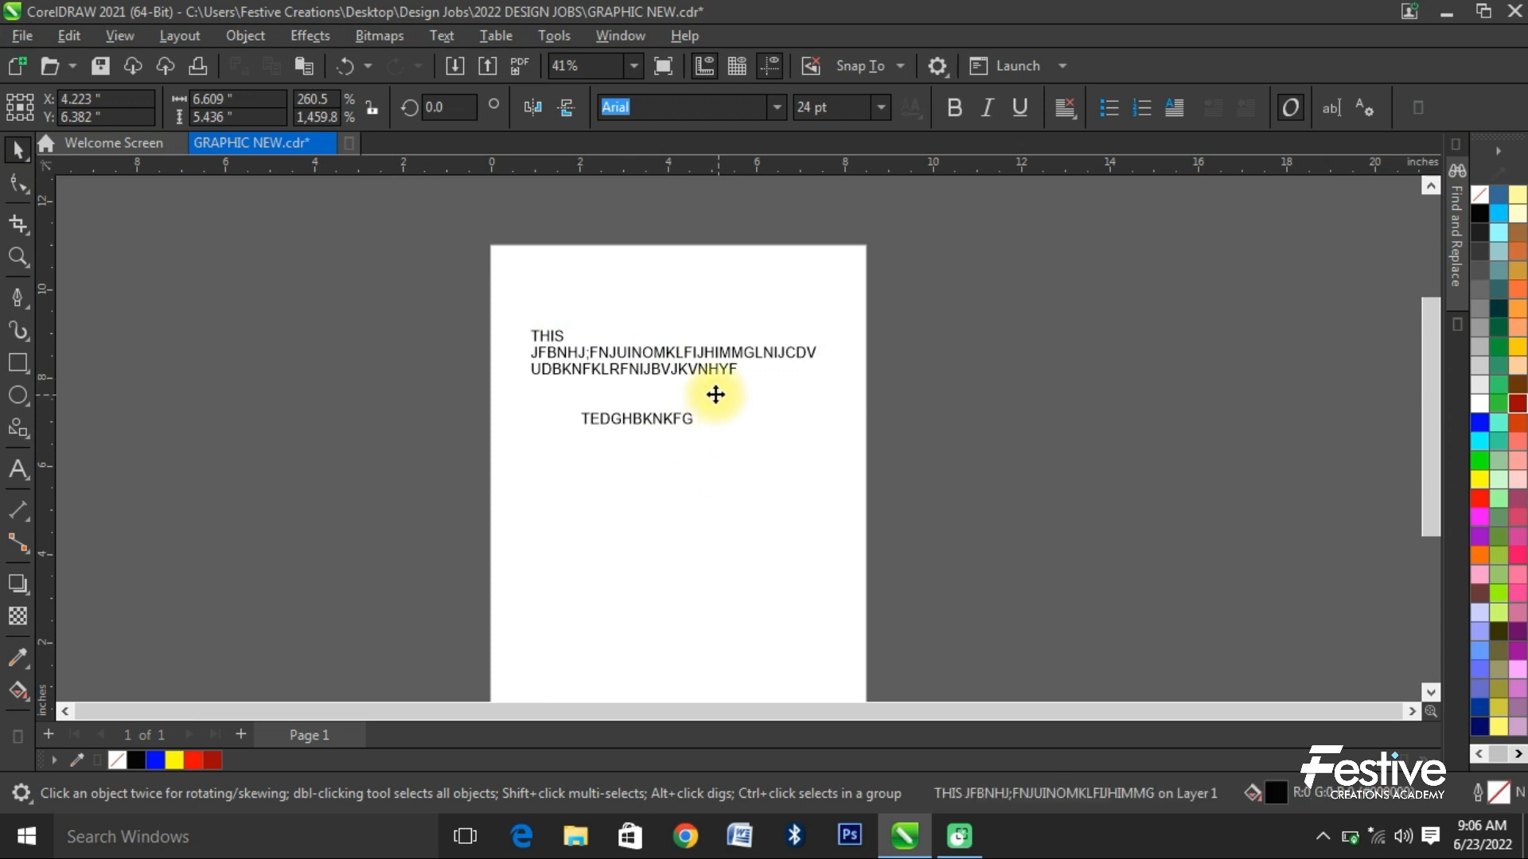
left_click_drag(716, 392, 342, 427)
- Break the long string in the paragraph text after "FIJH" and after "FNIJ"
double_click(341, 385)
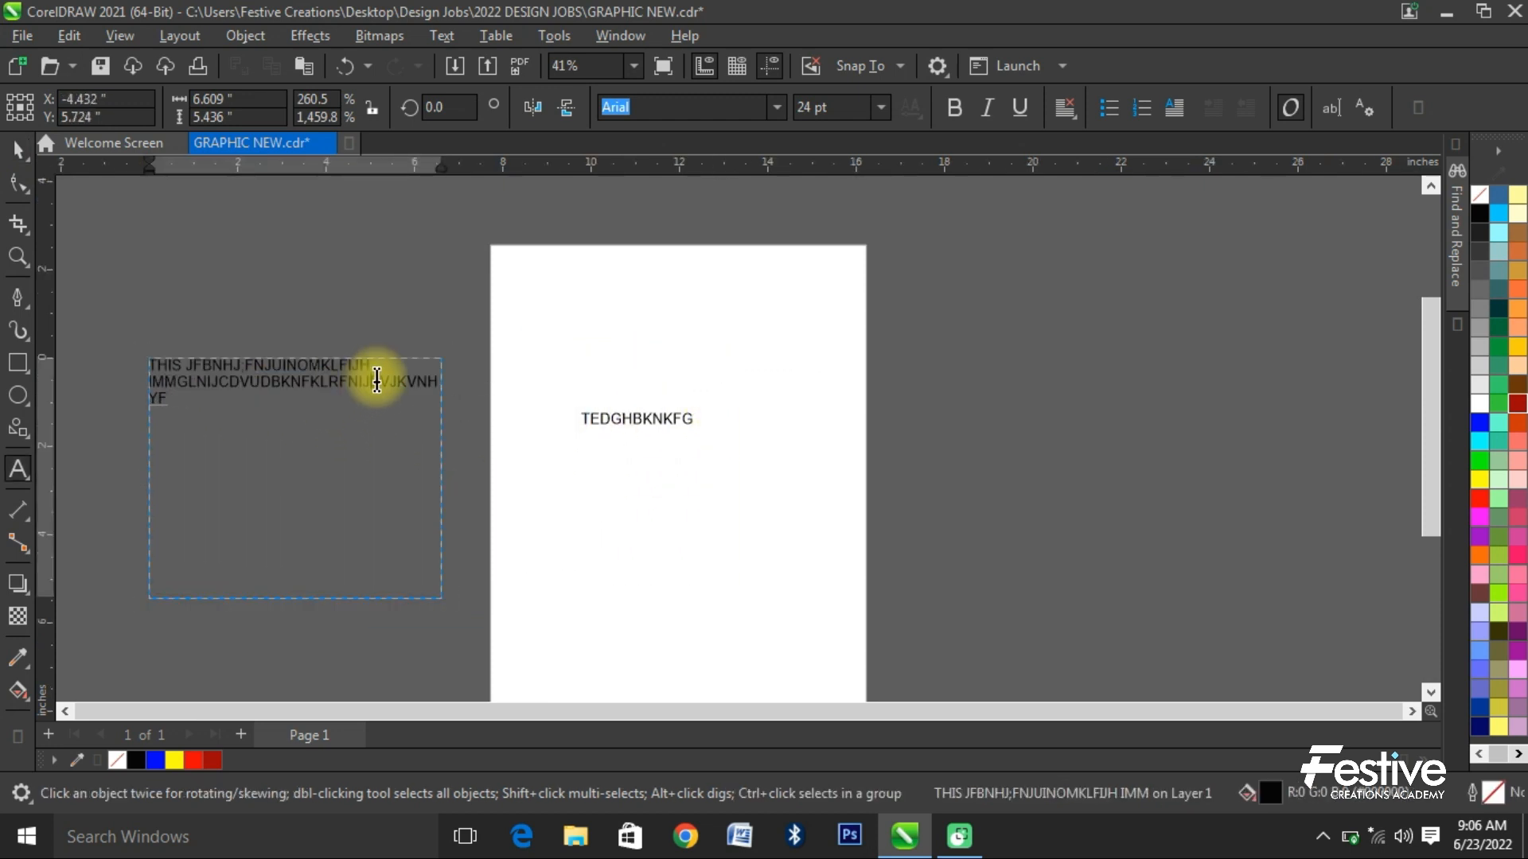
left_click(376, 380)
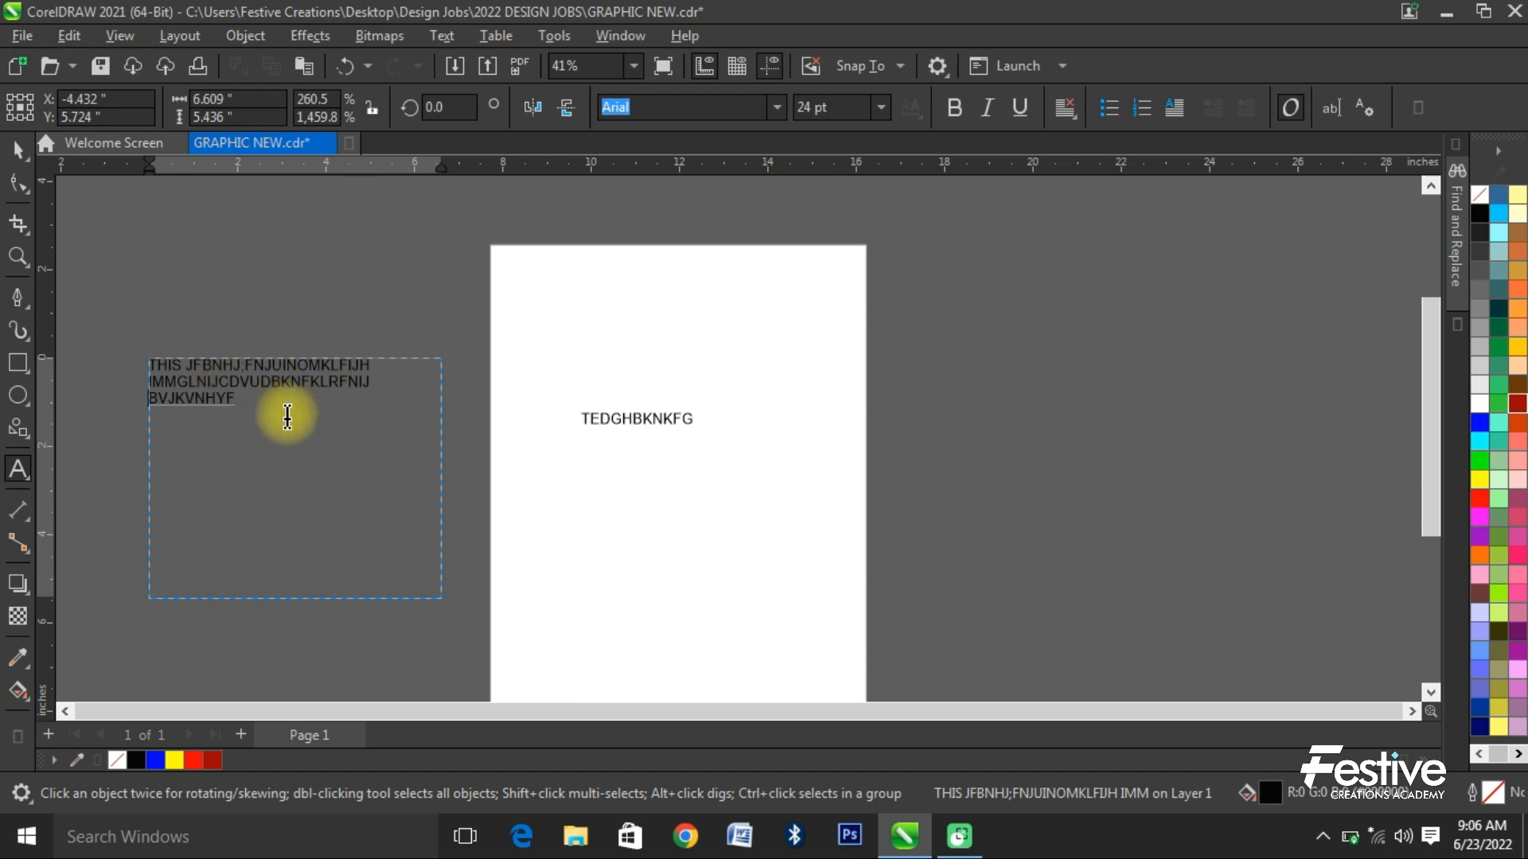
- Insert filler beginning "MGFKDNLJKHJHM" inside the artistic text and break it into three lines after "HJHM," and "BSM"
left_click(642, 419)
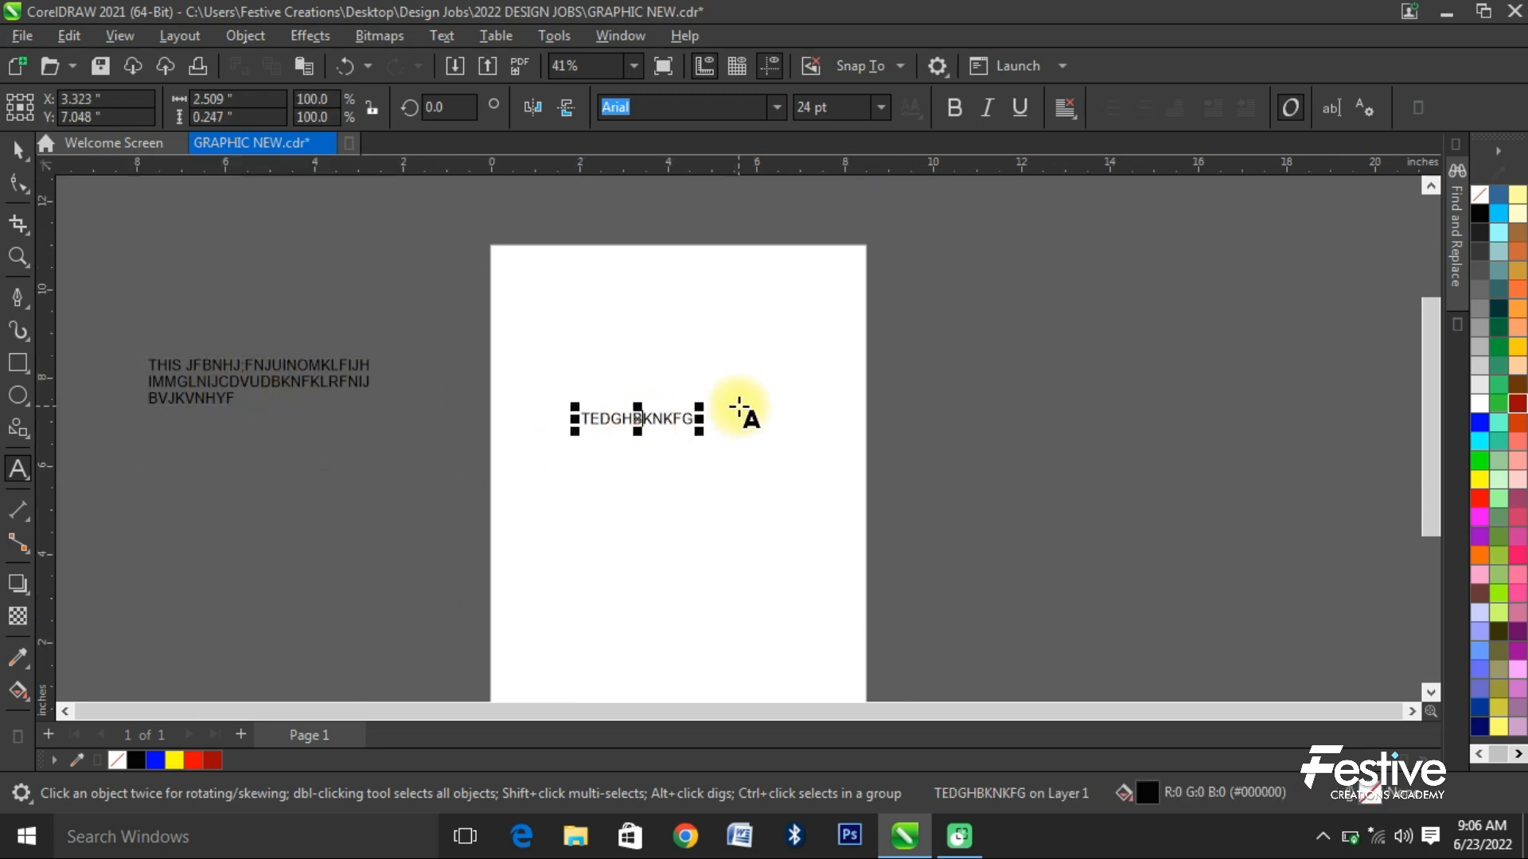
type("MGFKDNLJKHJHM,VMLVCDM MB,BSMBKJB,LK G")
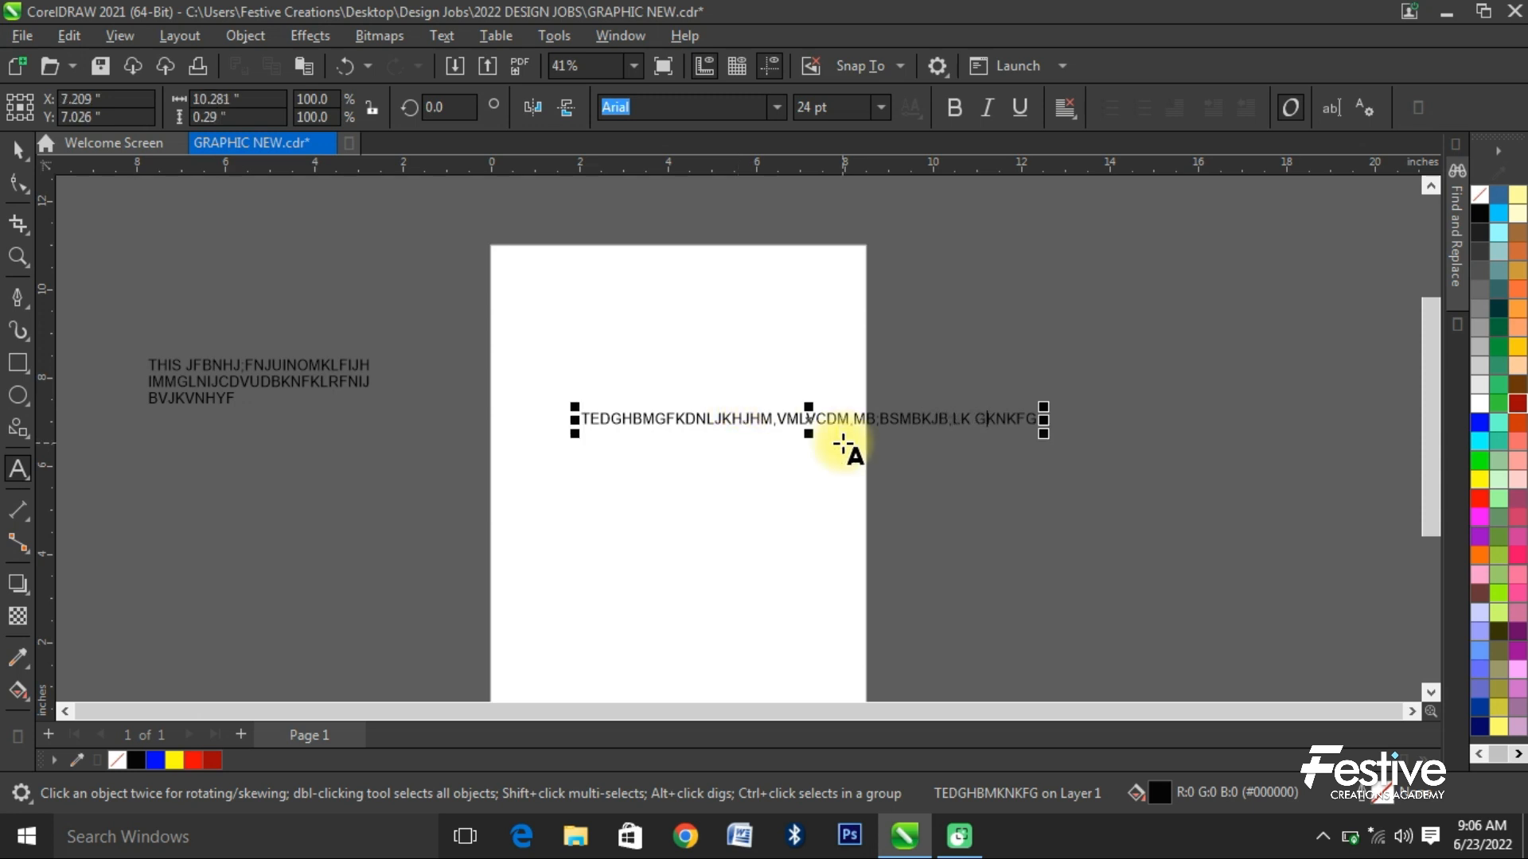
left_click(780, 420)
key("Return")
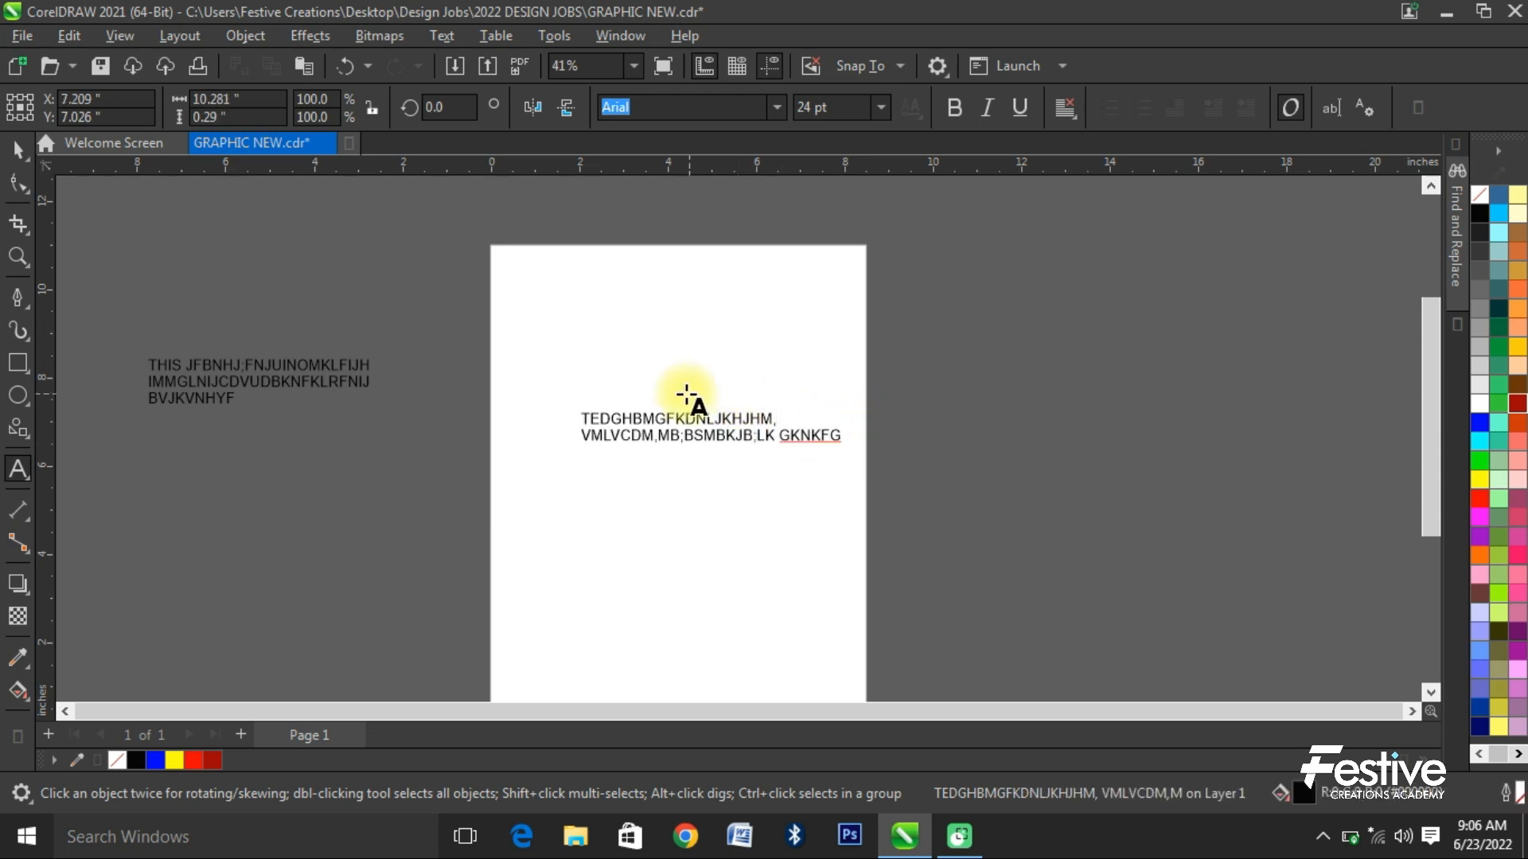
left_click(717, 435)
key("Return")
- Append more filler after "BVJKVNHYF" in the paragraph text, then delete the whole paragraph text object
left_click(239, 402)
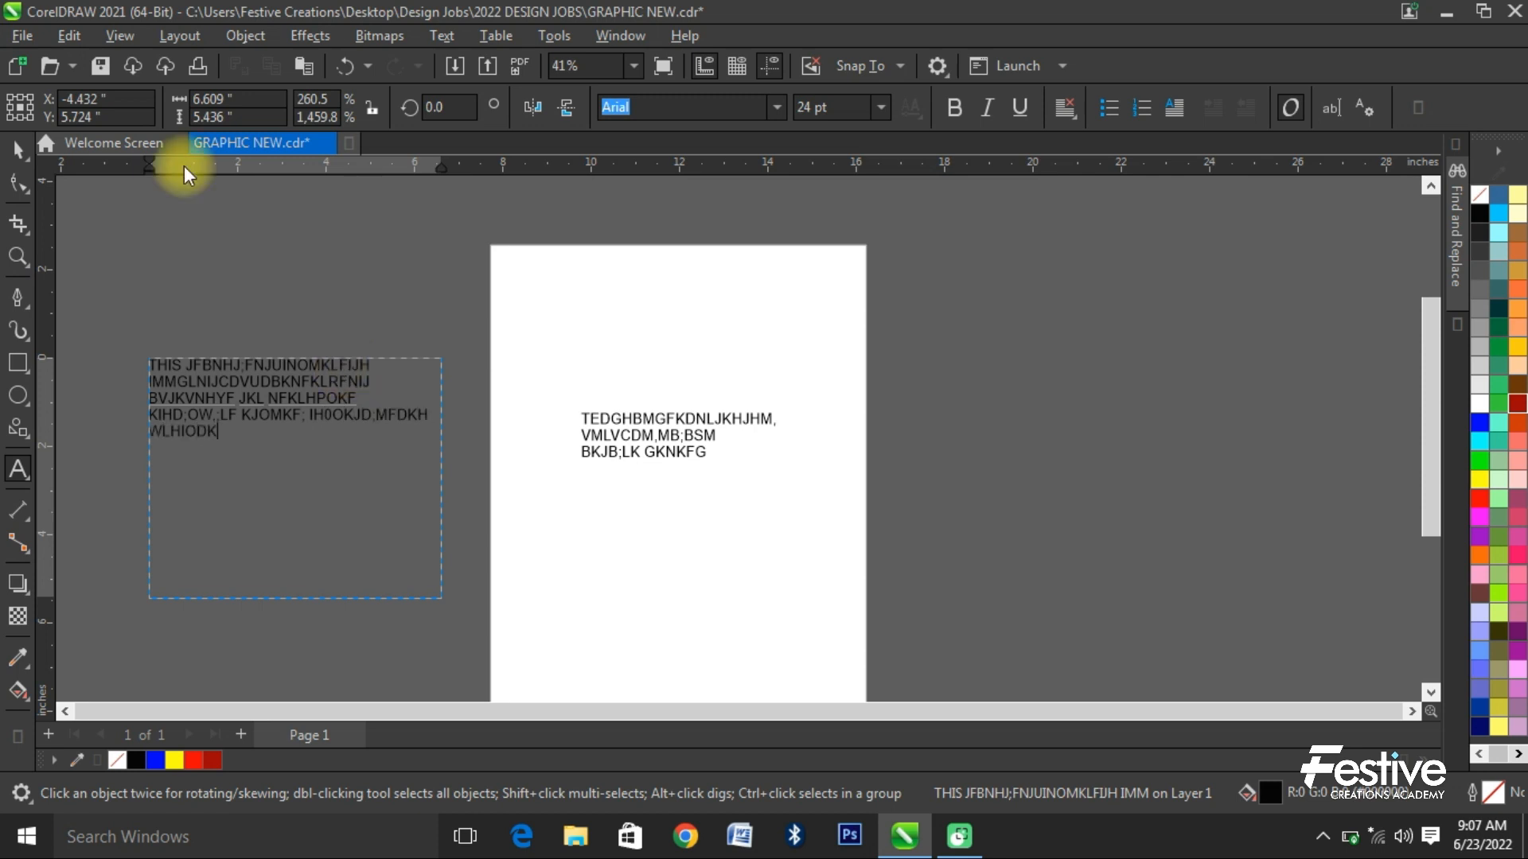
left_click(17, 149)
key("Delete")
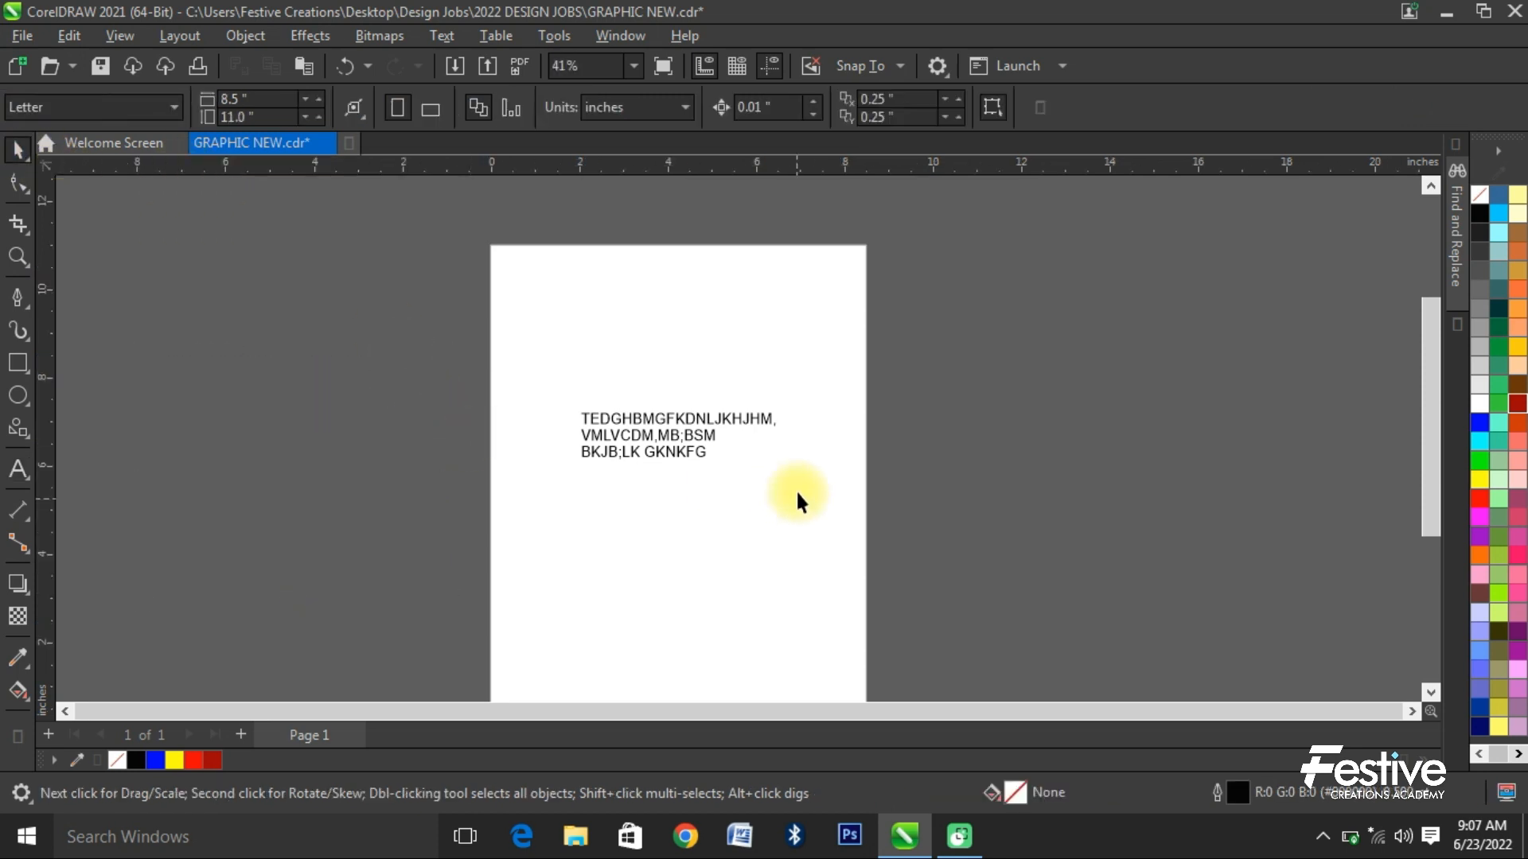
- Enlarge the three-line artistic text to about 12.6 × 3 inches and fill it with red
left_click(647, 424)
left_click_drag(783, 466, 947, 538)
left_click(193, 760)
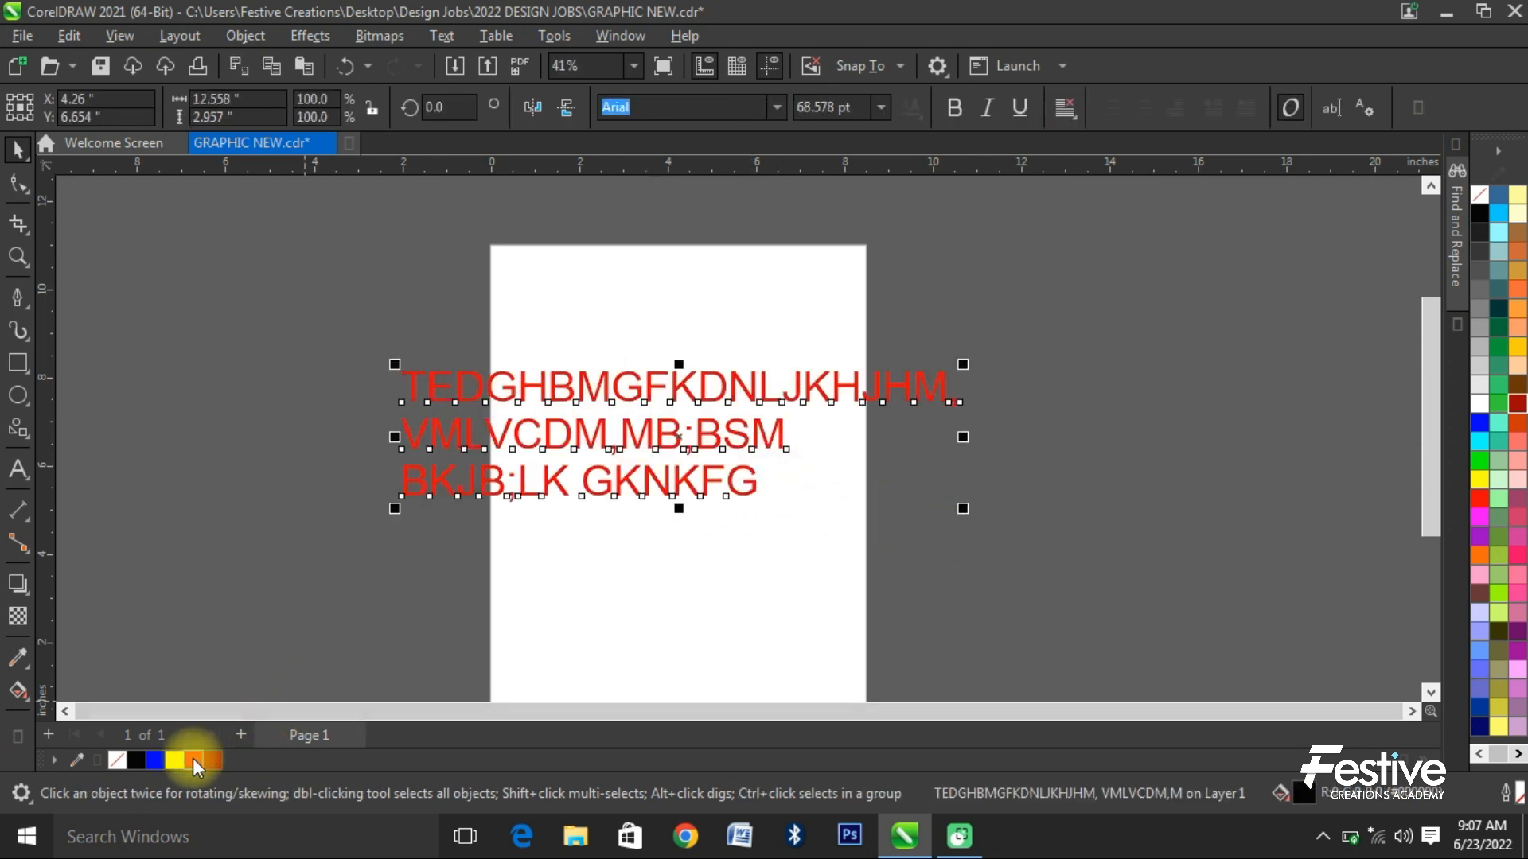
right_click(131, 760)
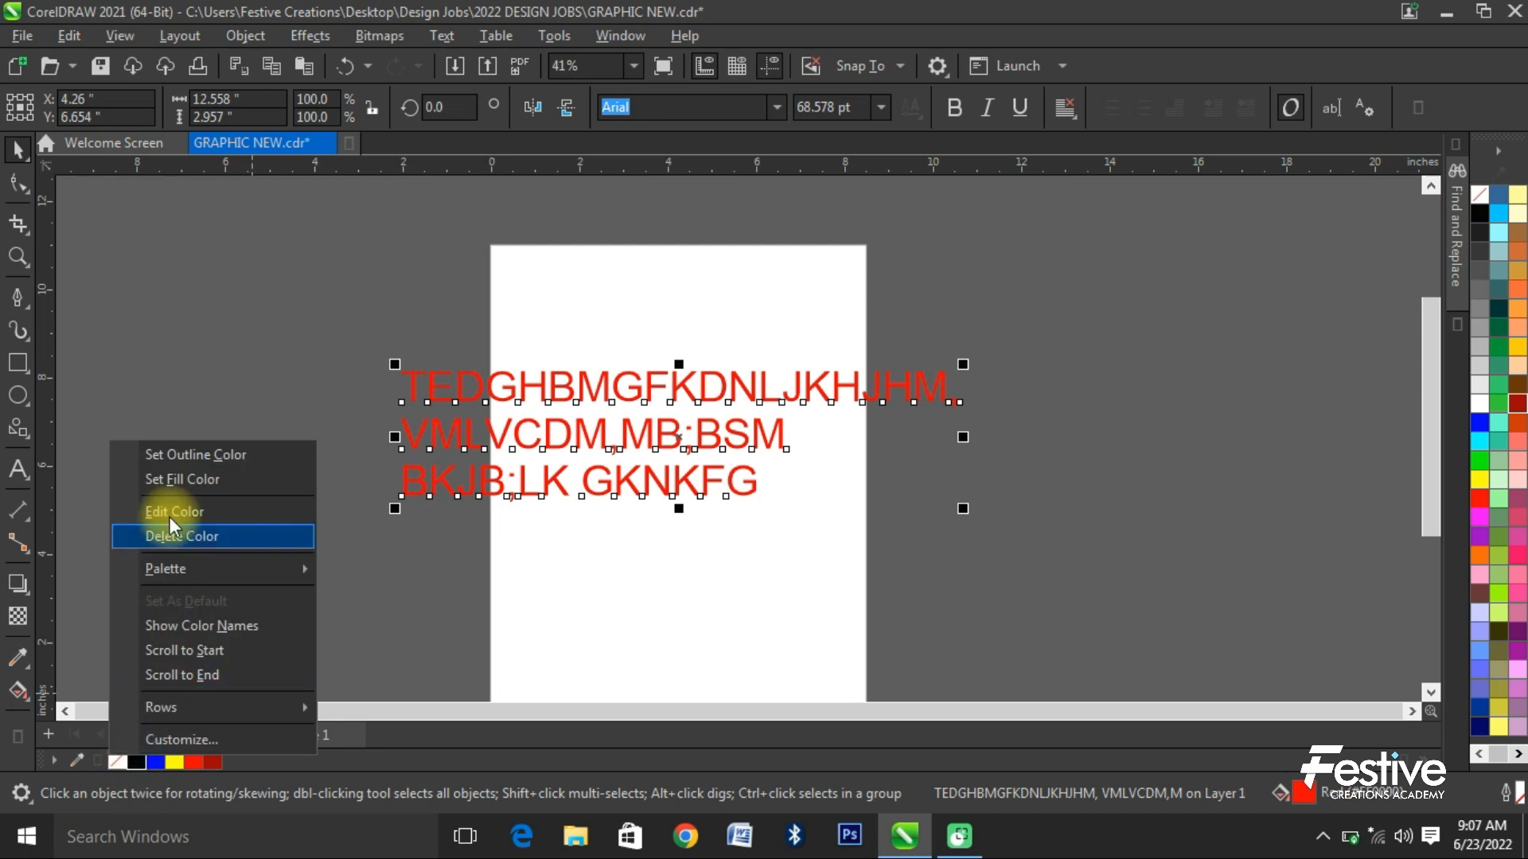
left_click(375, 604)
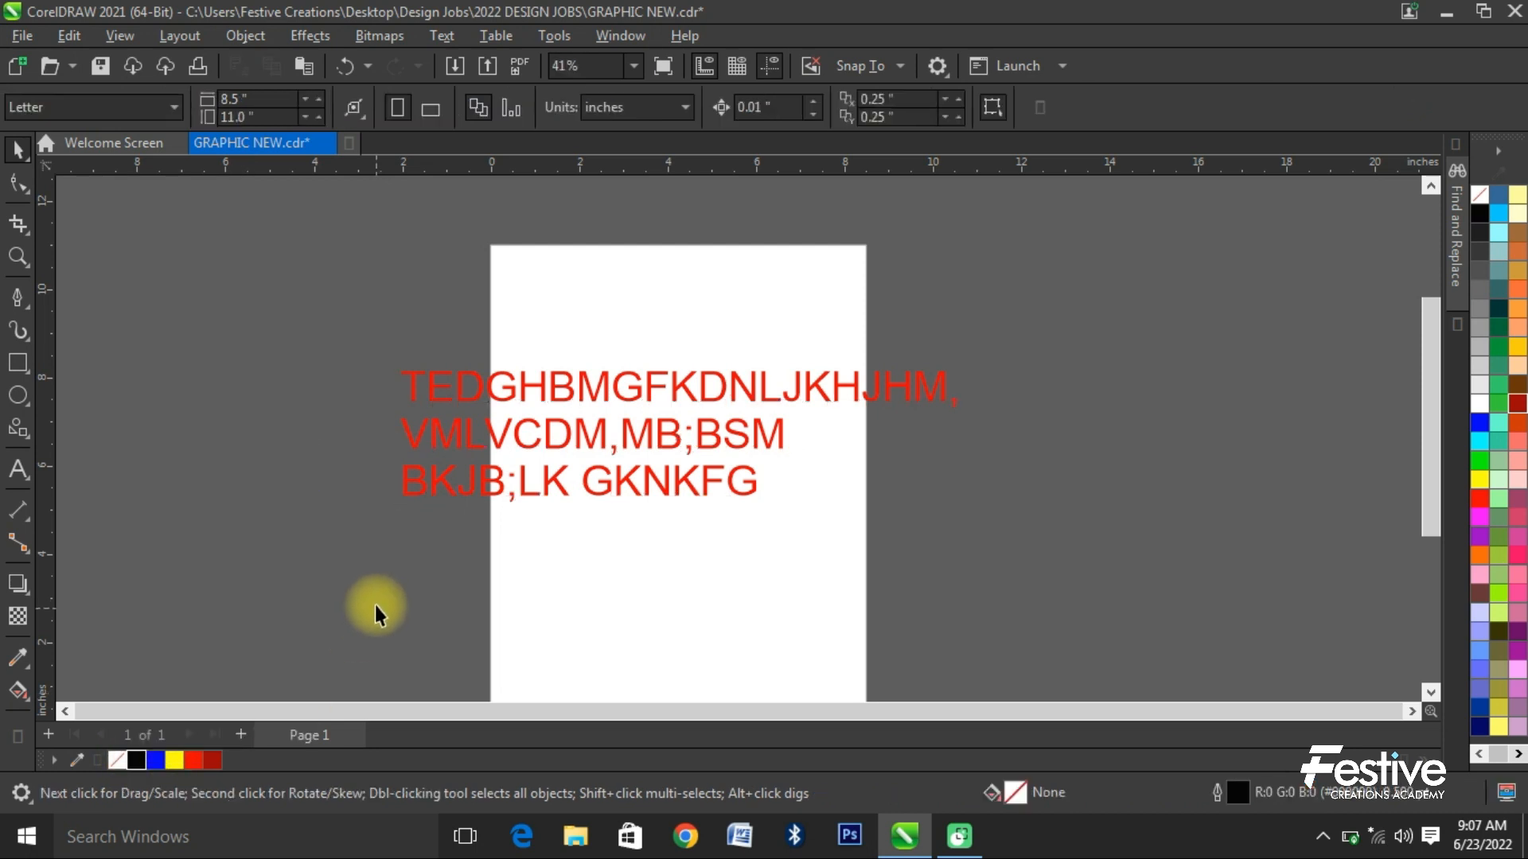
- Fill the three-line artistic text with yellow and set its outline colour to blue
left_click(499, 447)
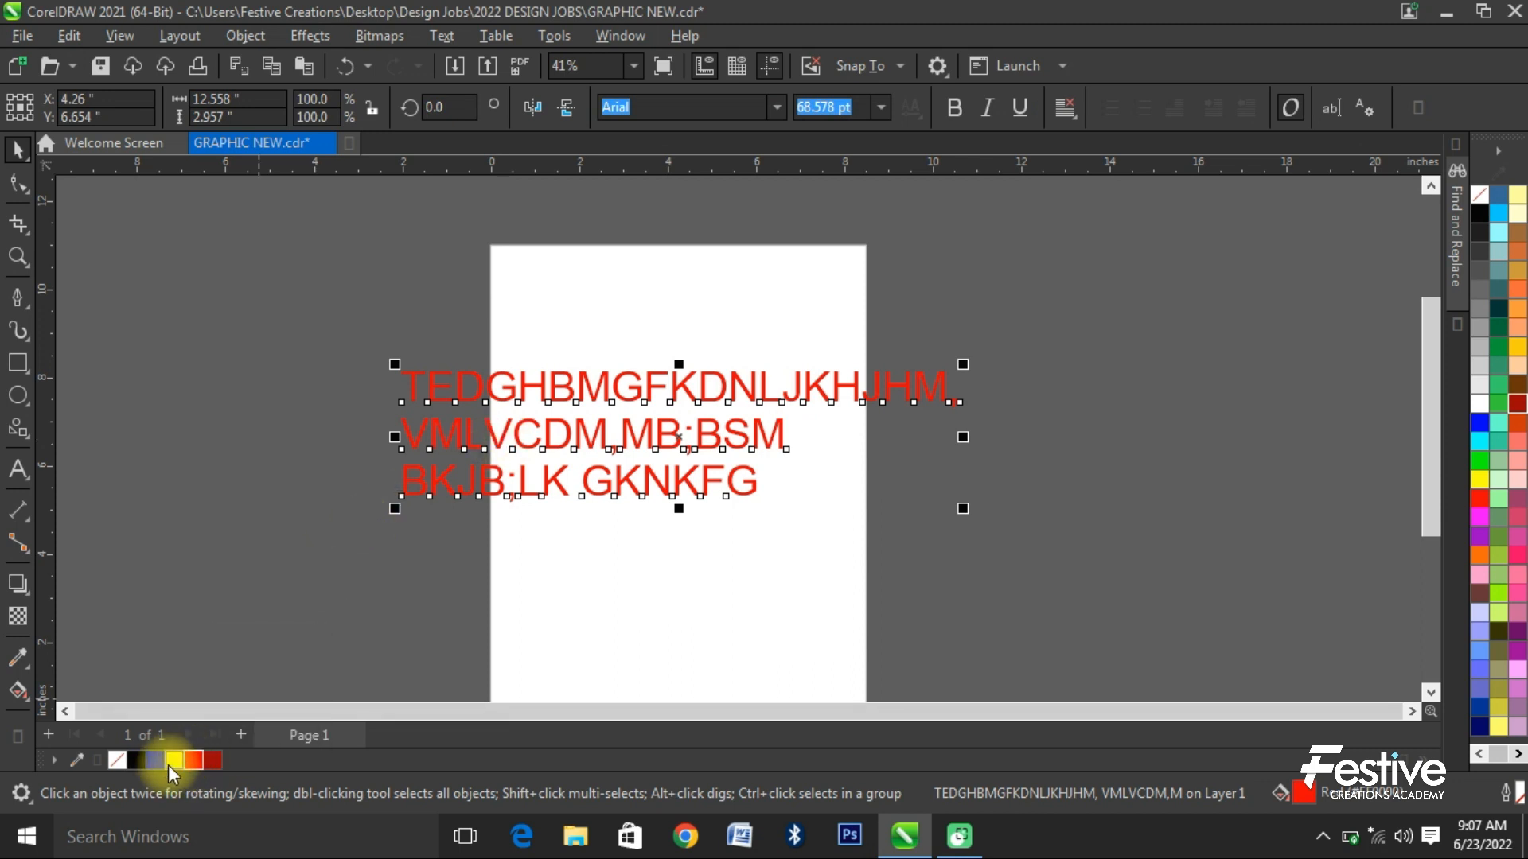
left_click(174, 756)
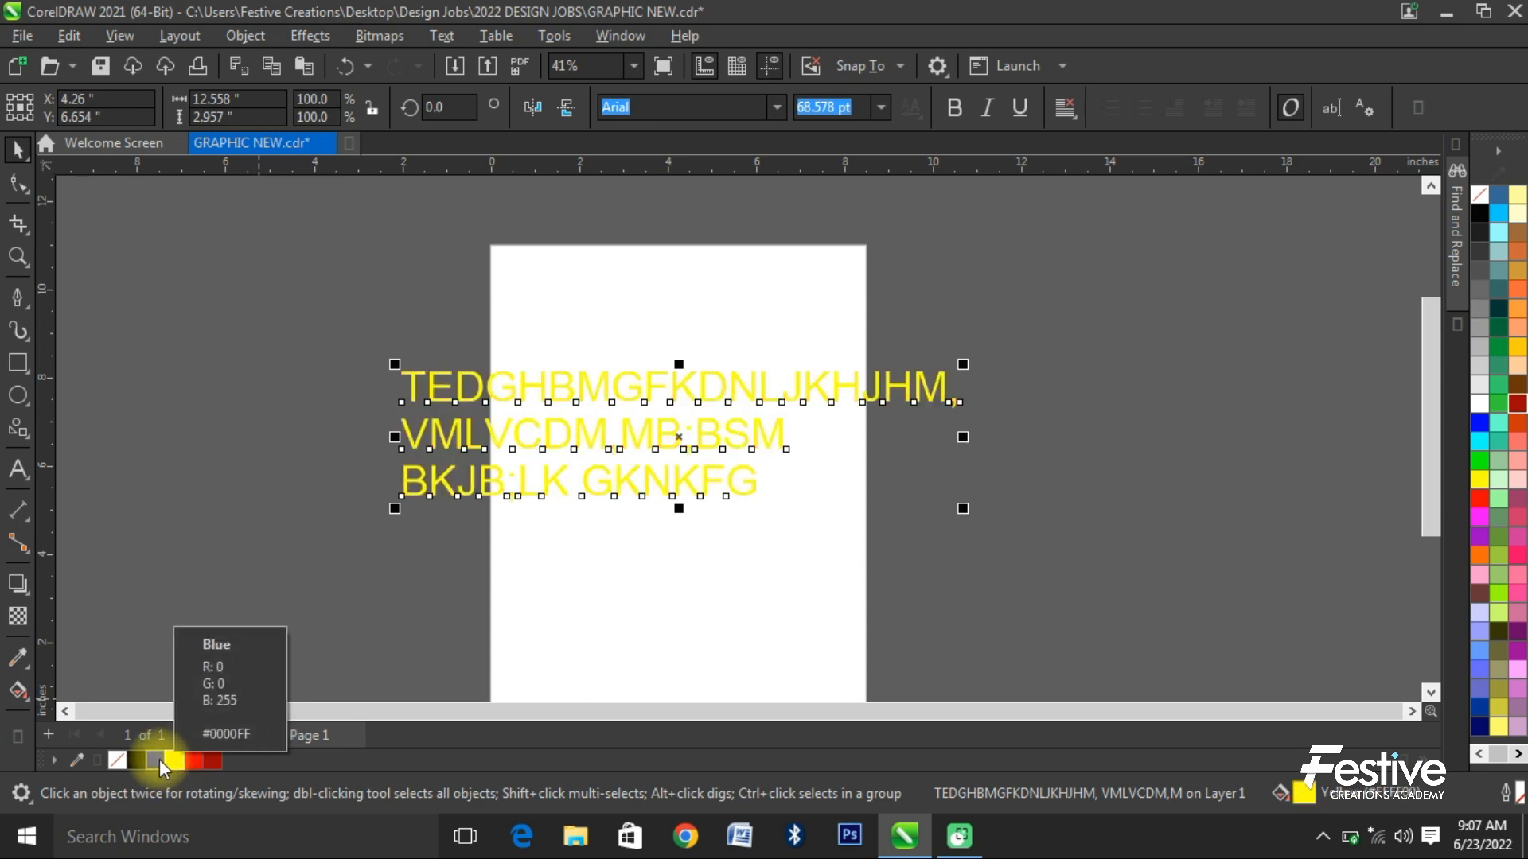
right_click(154, 759)
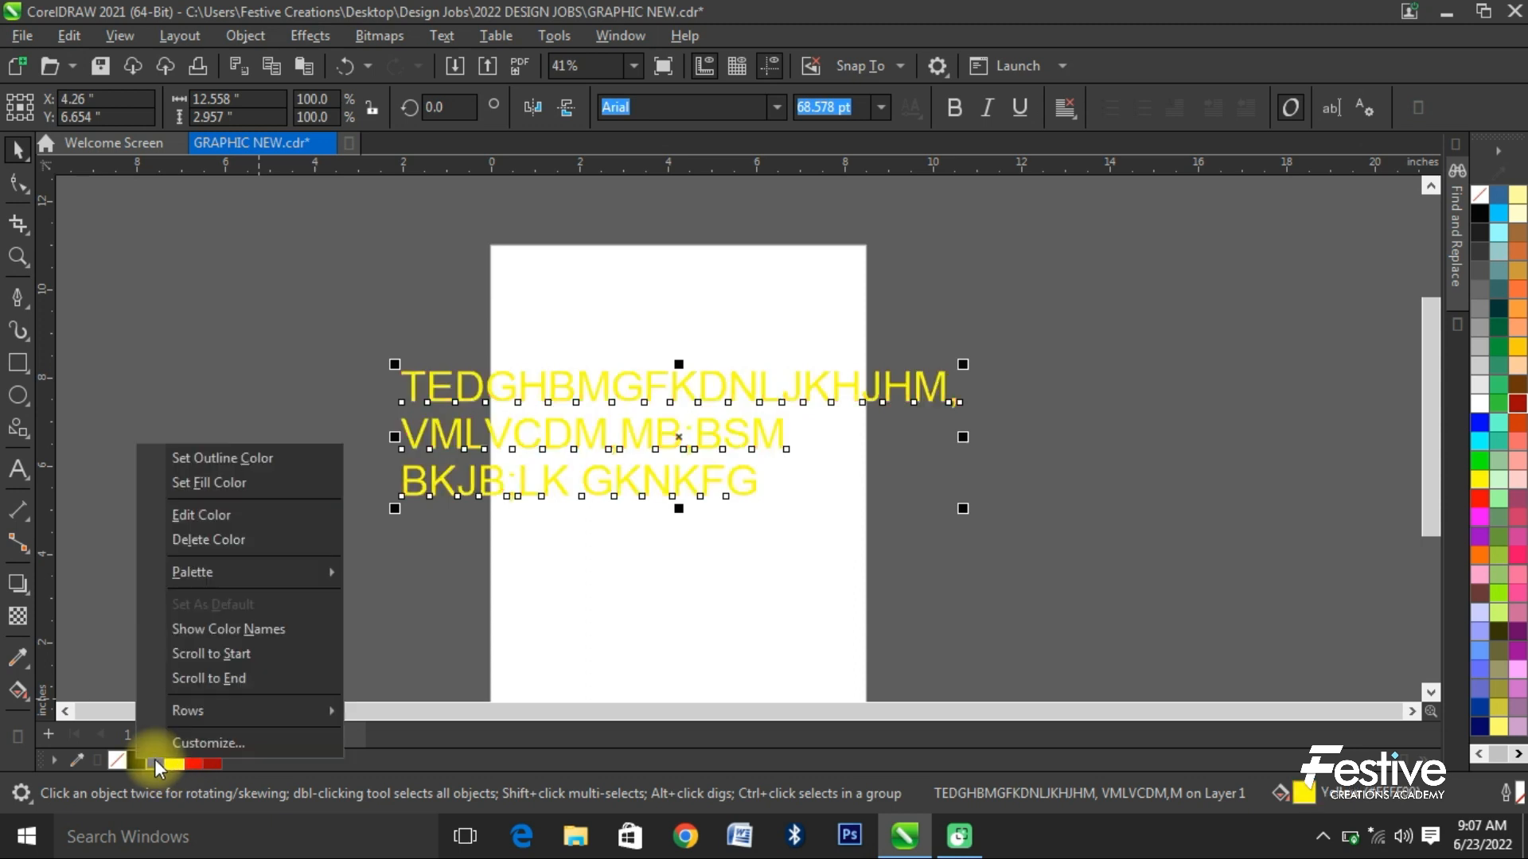
left_click(219, 460)
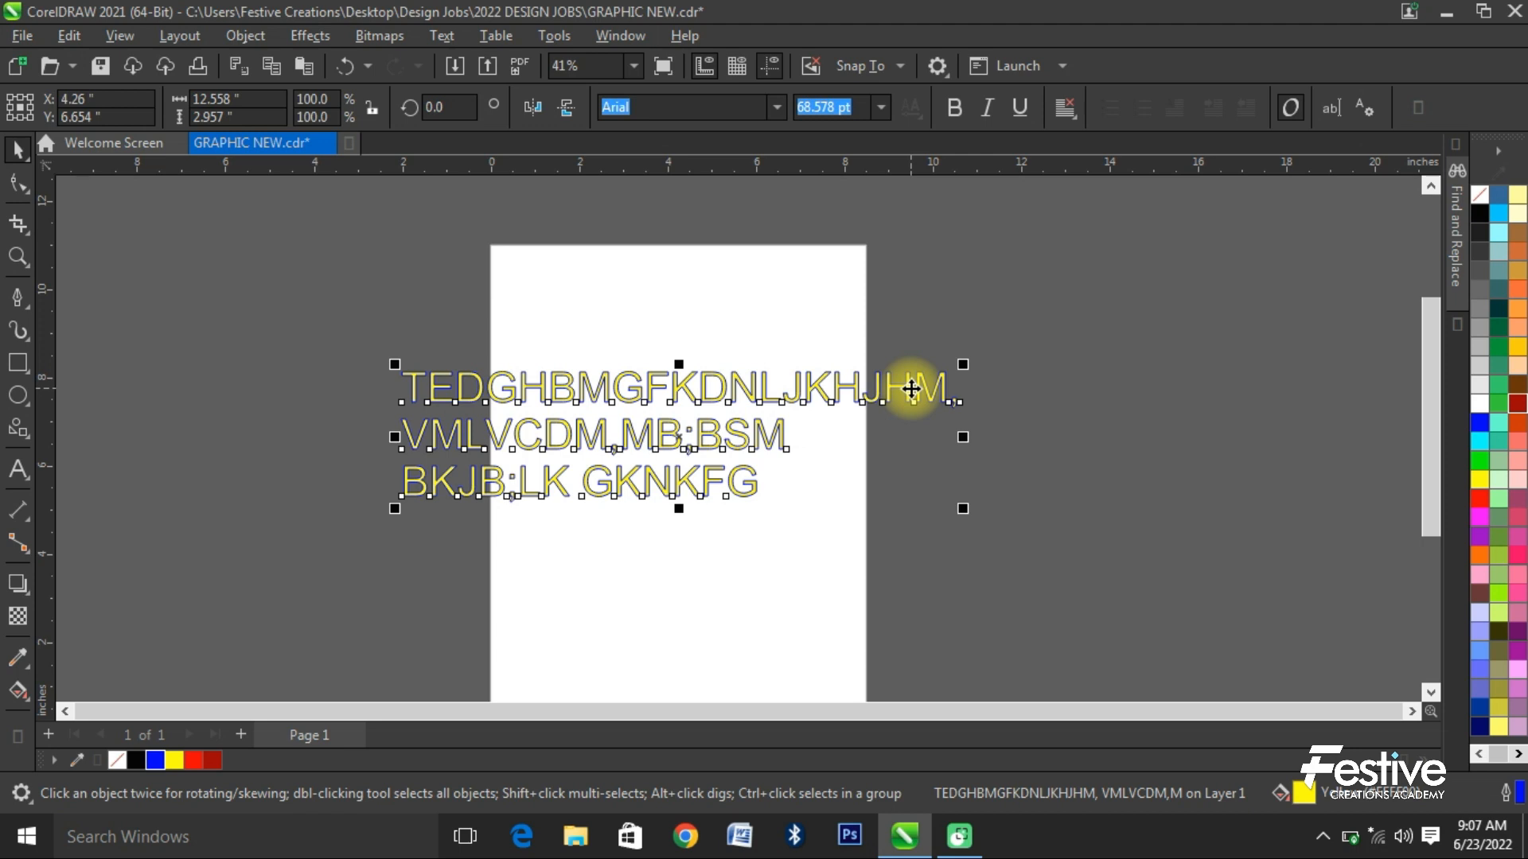
- Set the text's outline width to 10 pt, scaling with the object and placed behind the fill
key("F12")
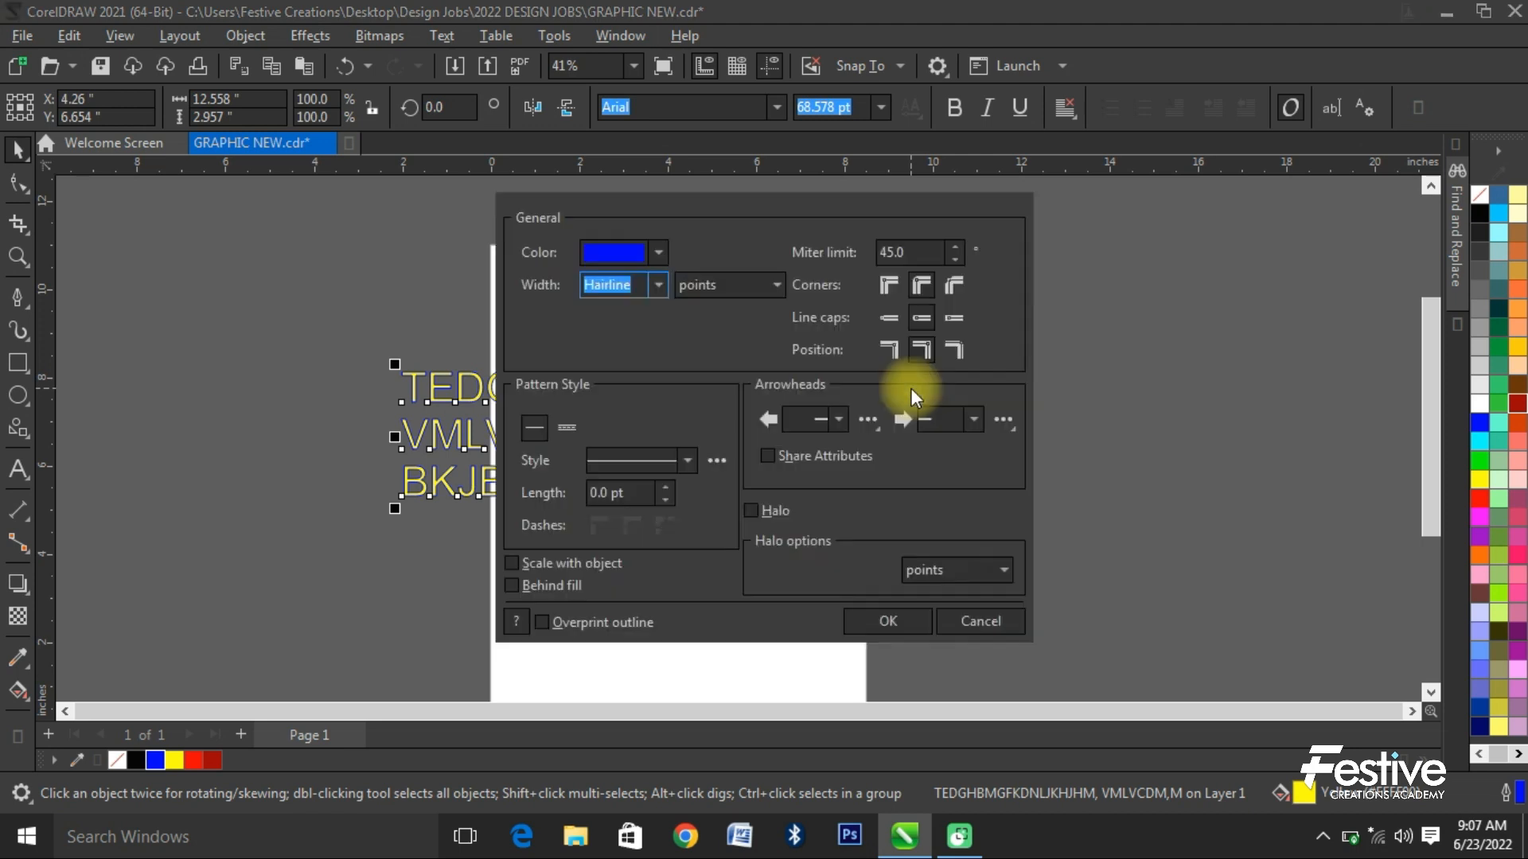
left_click(659, 285)
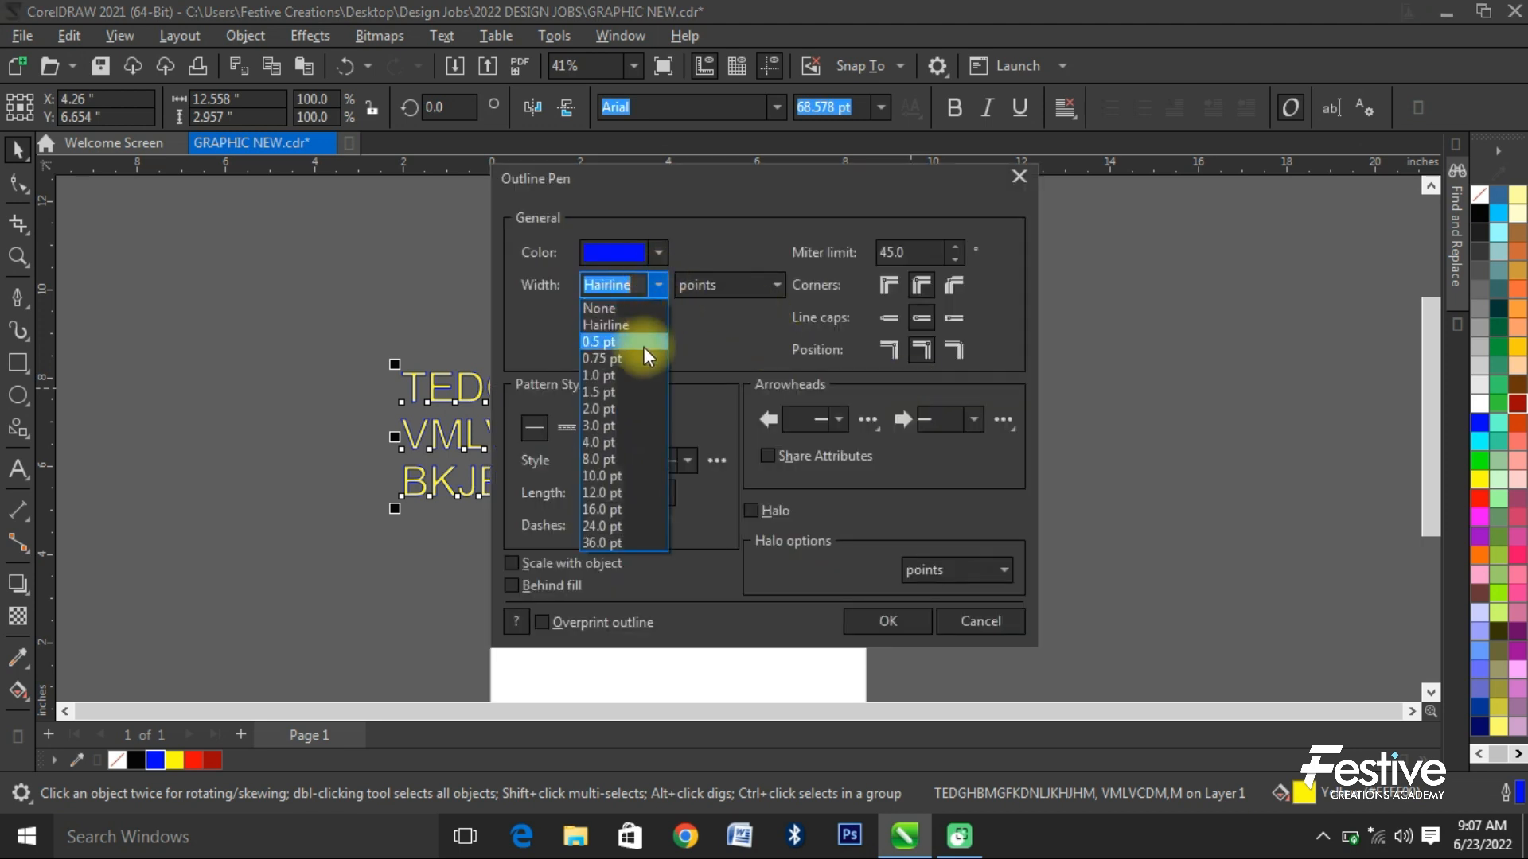
left_click(626, 428)
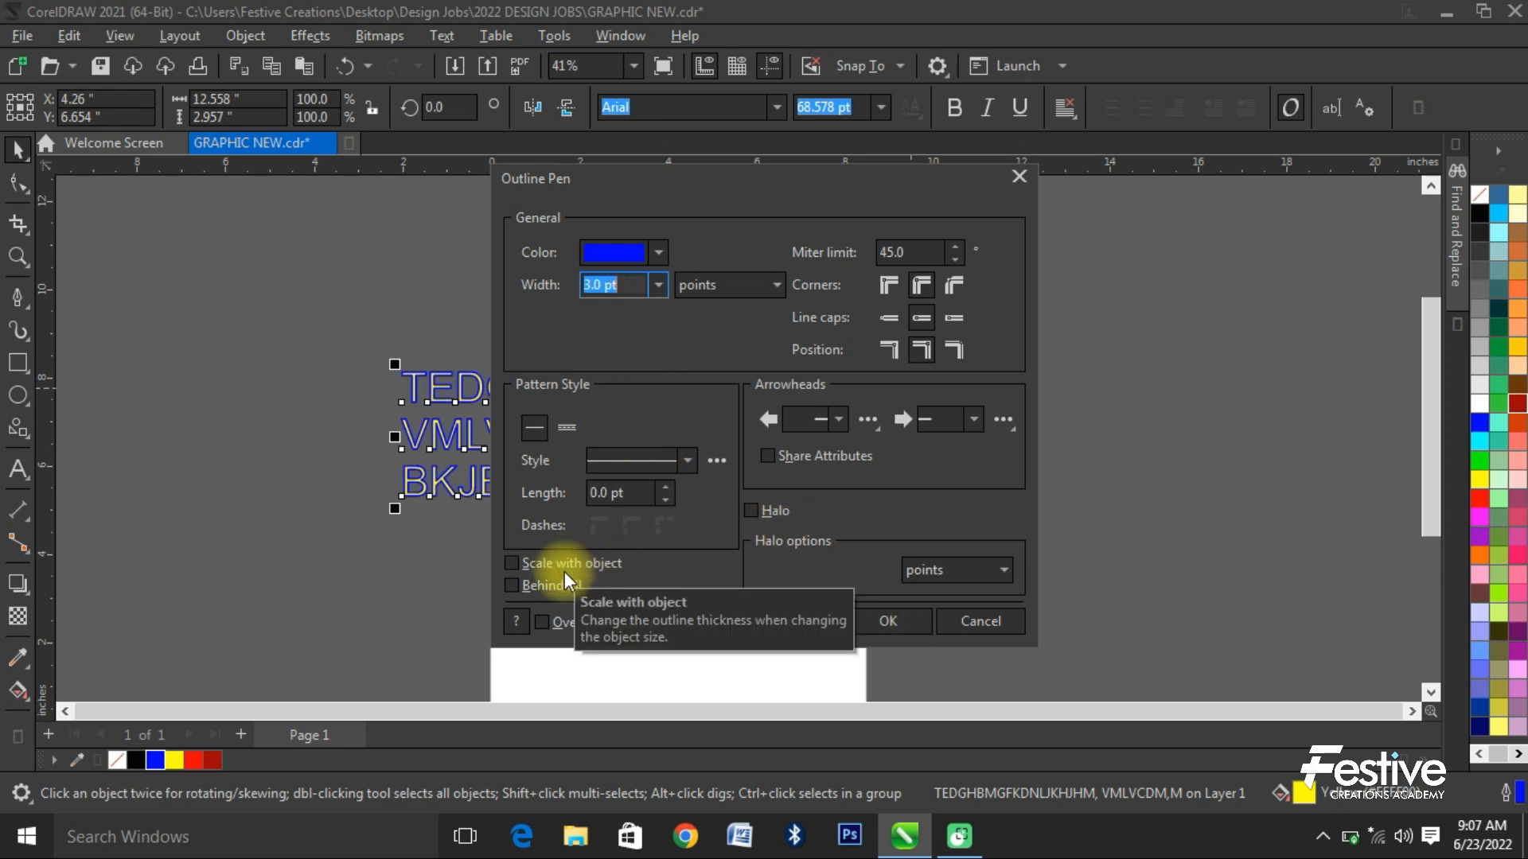
left_click(537, 564)
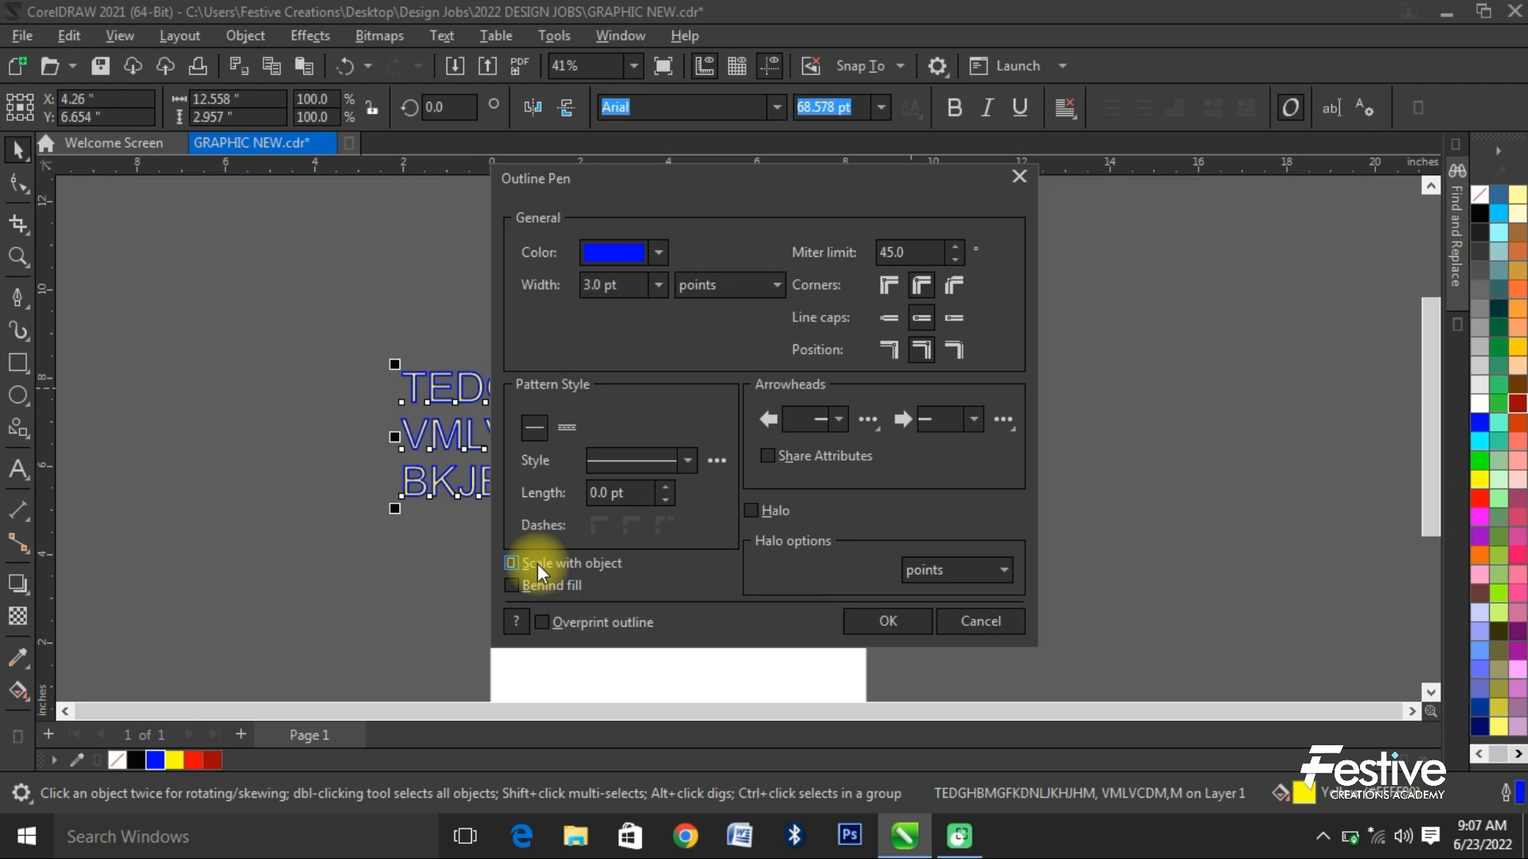
left_click(537, 589)
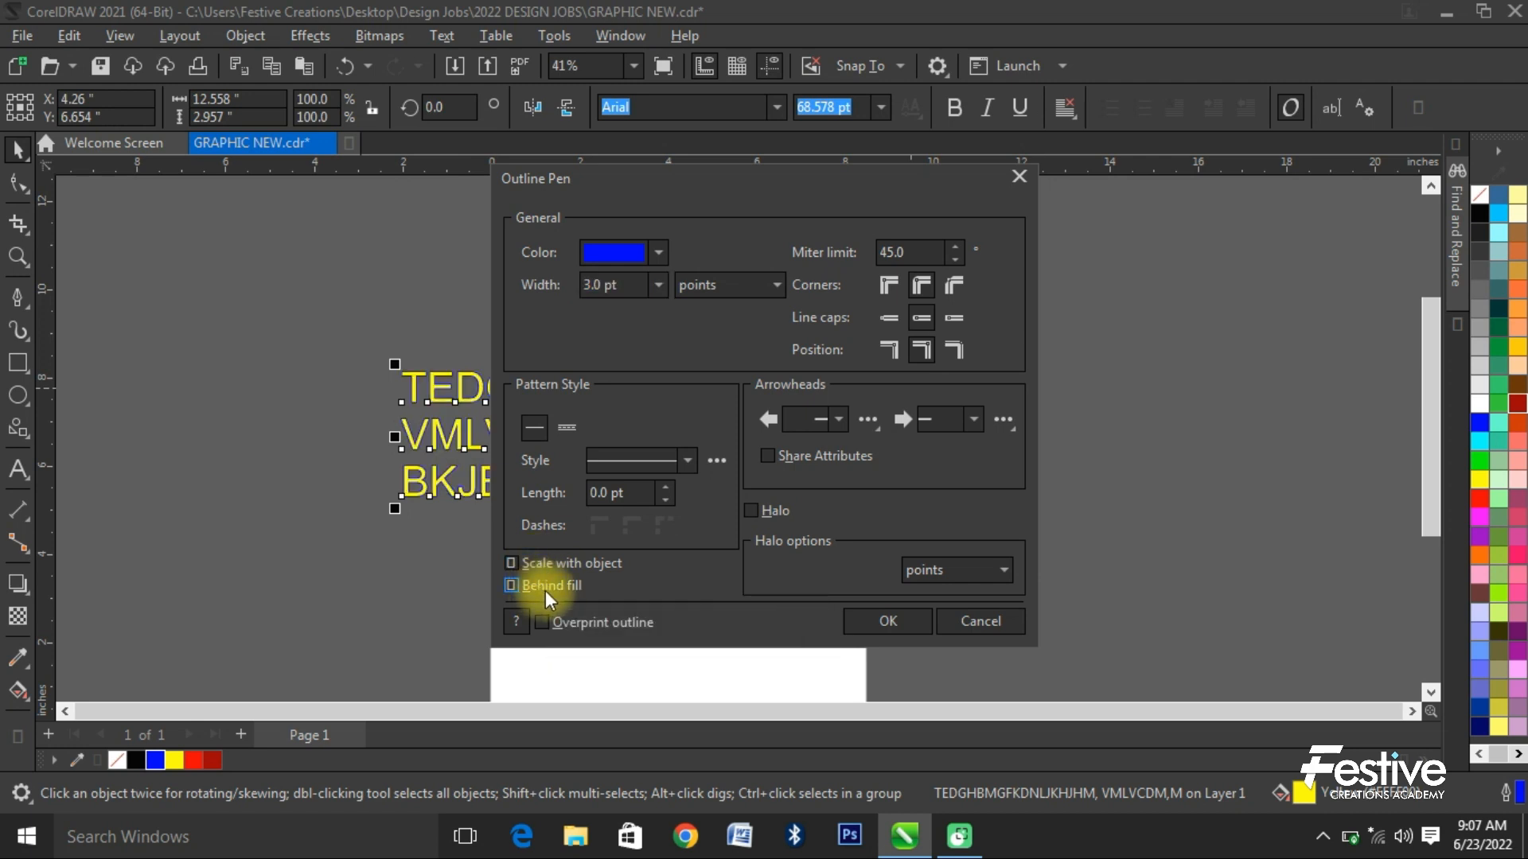
left_click(657, 285)
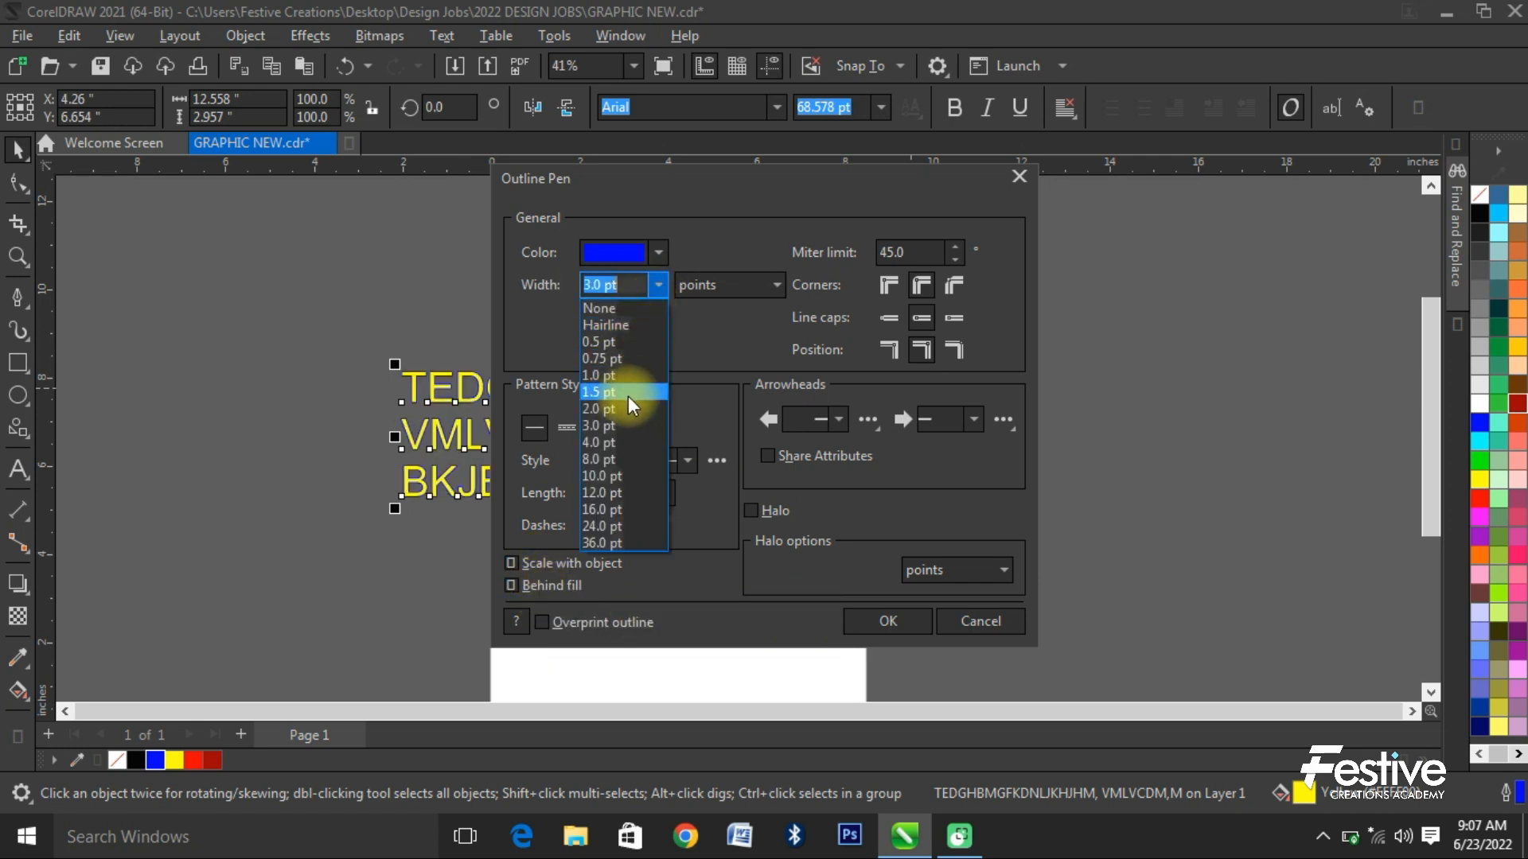
left_click(615, 476)
left_click(885, 620)
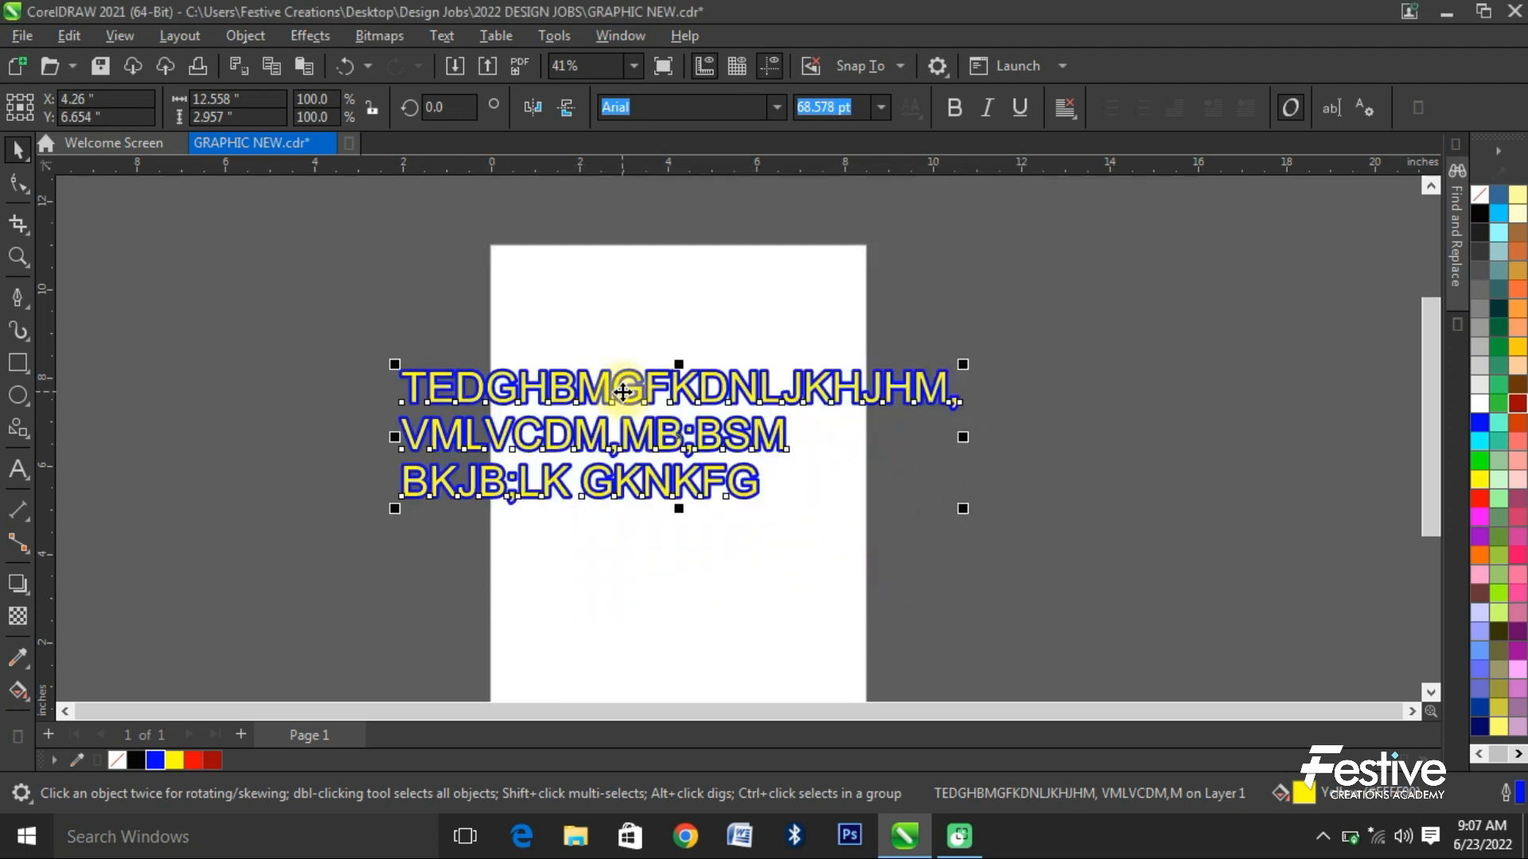
- Undo the outline changes on the artistic text, then delete the text
key("ctrl+z")
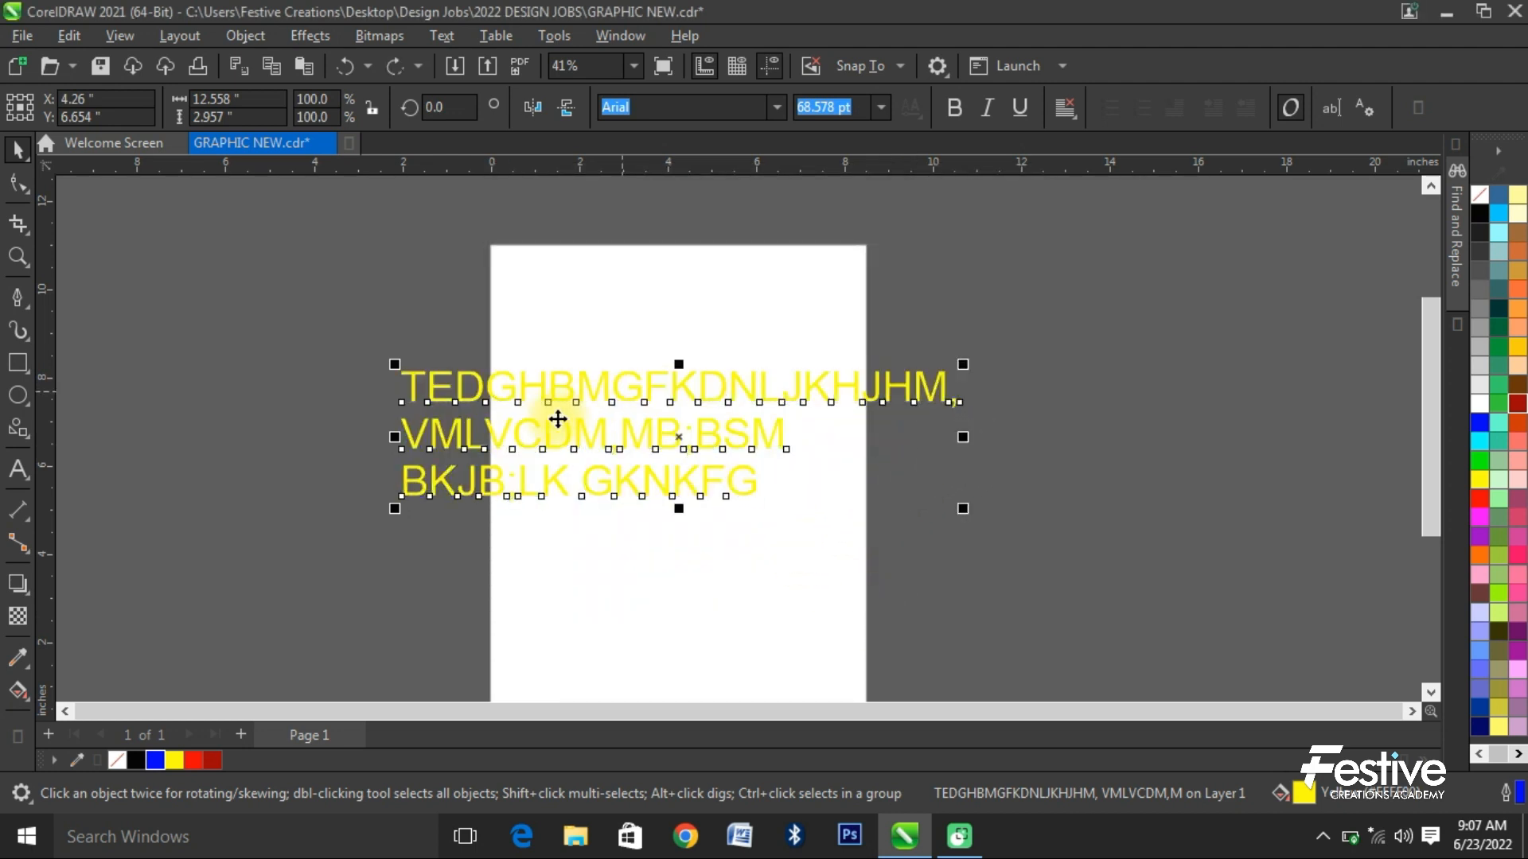
key("Delete")
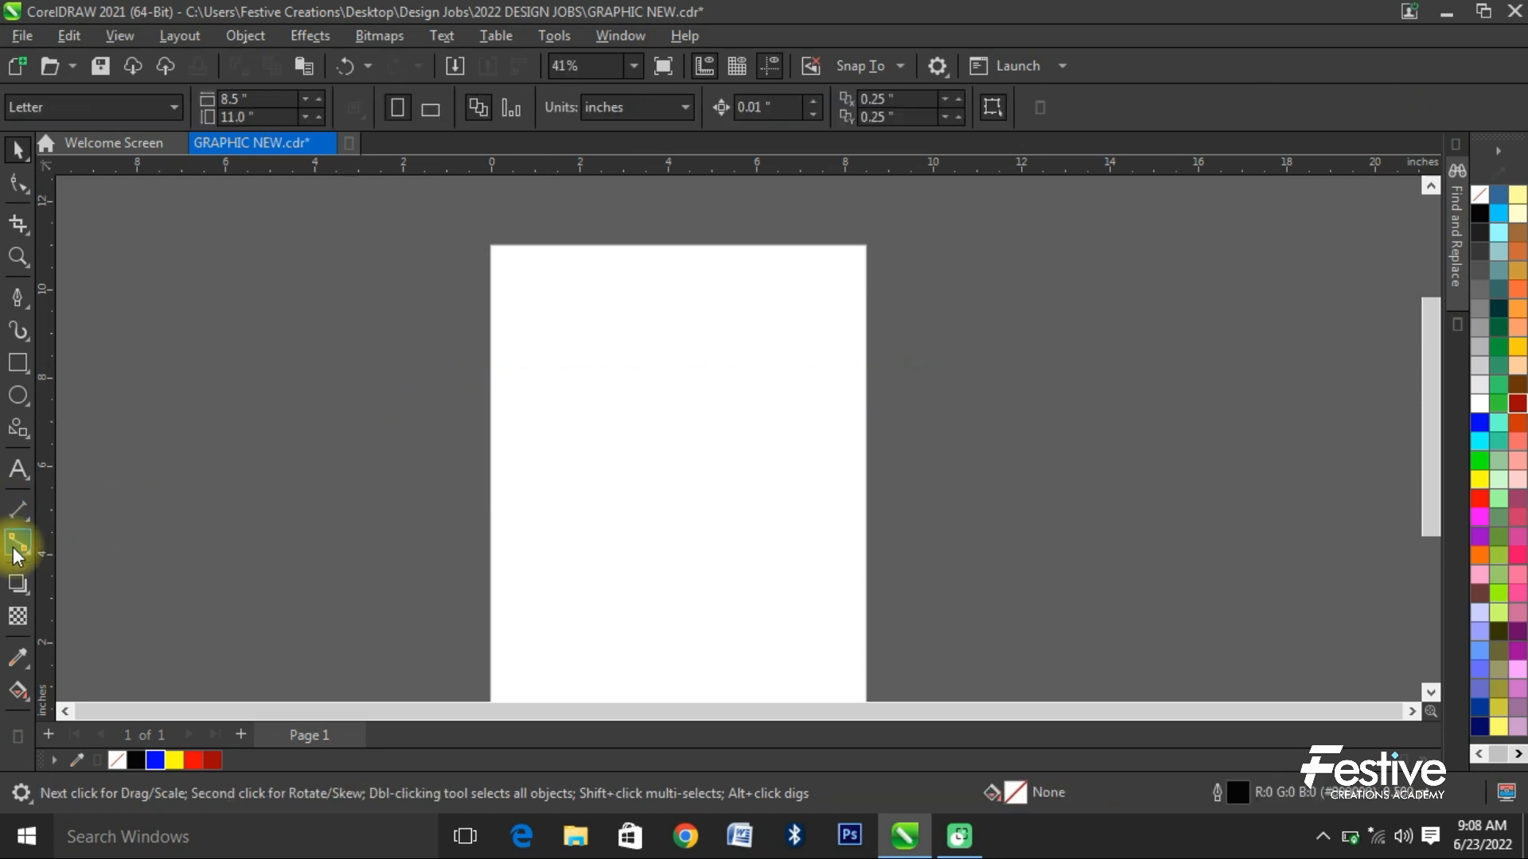
- Draw a square about 5.26 inches wide in the middle of the page and fill it with blue
left_click(18, 362)
left_click_drag(557, 376, 790, 610)
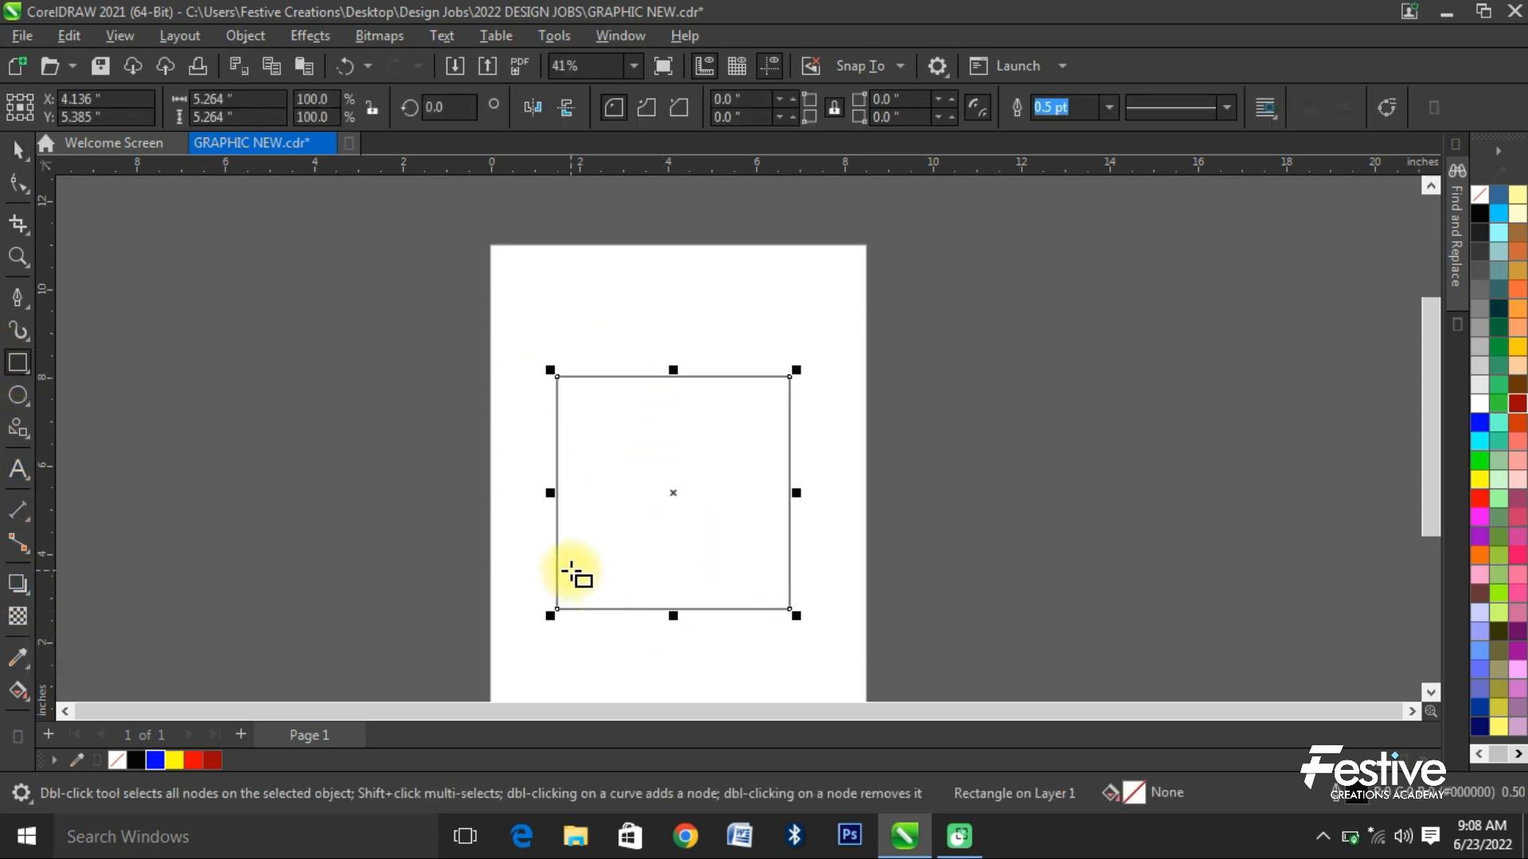
left_click(17, 149)
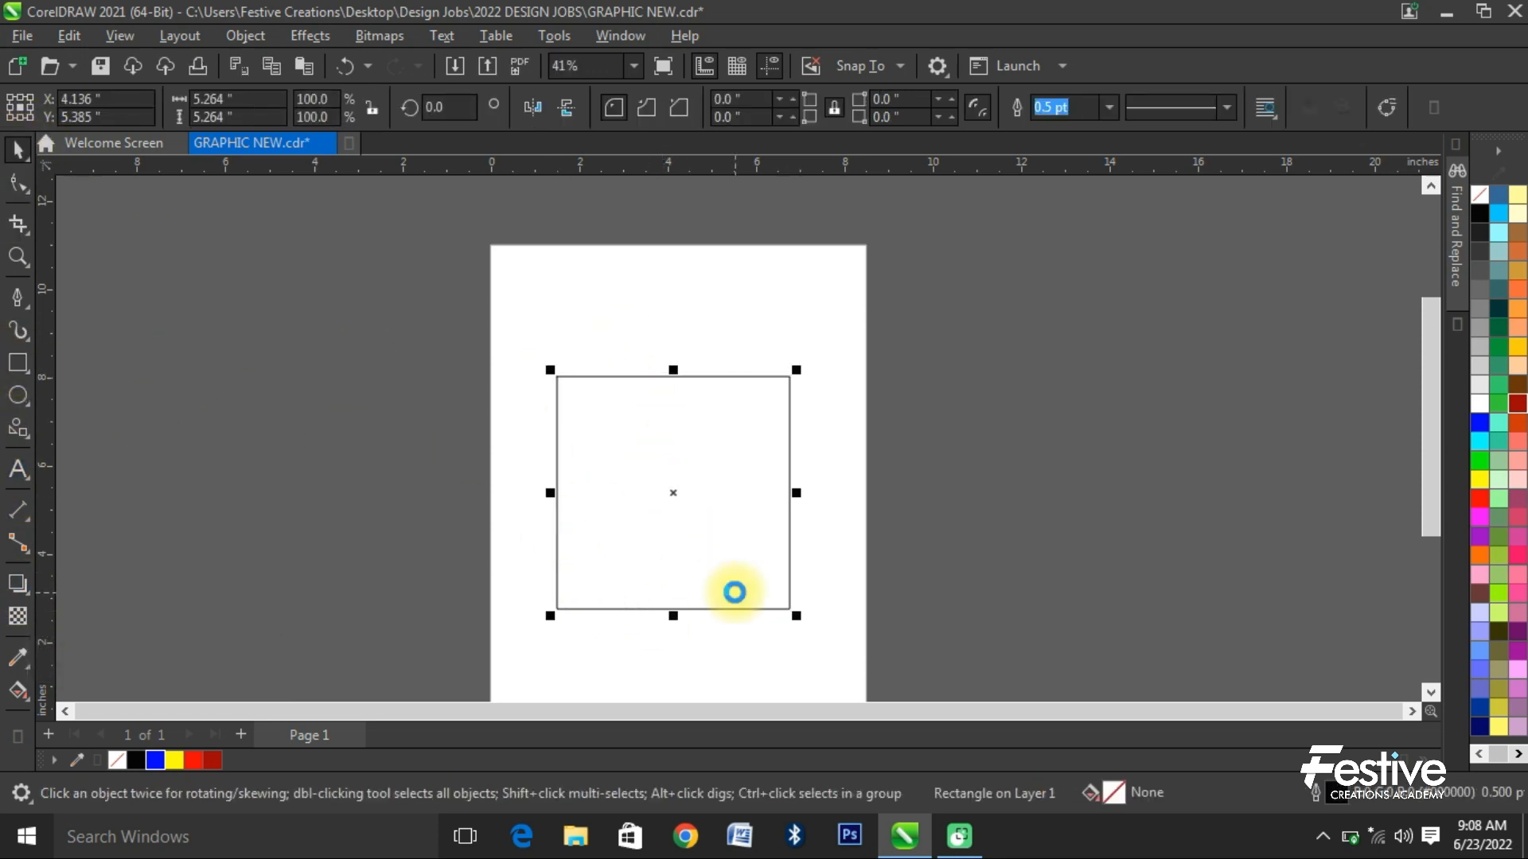
left_click(157, 761)
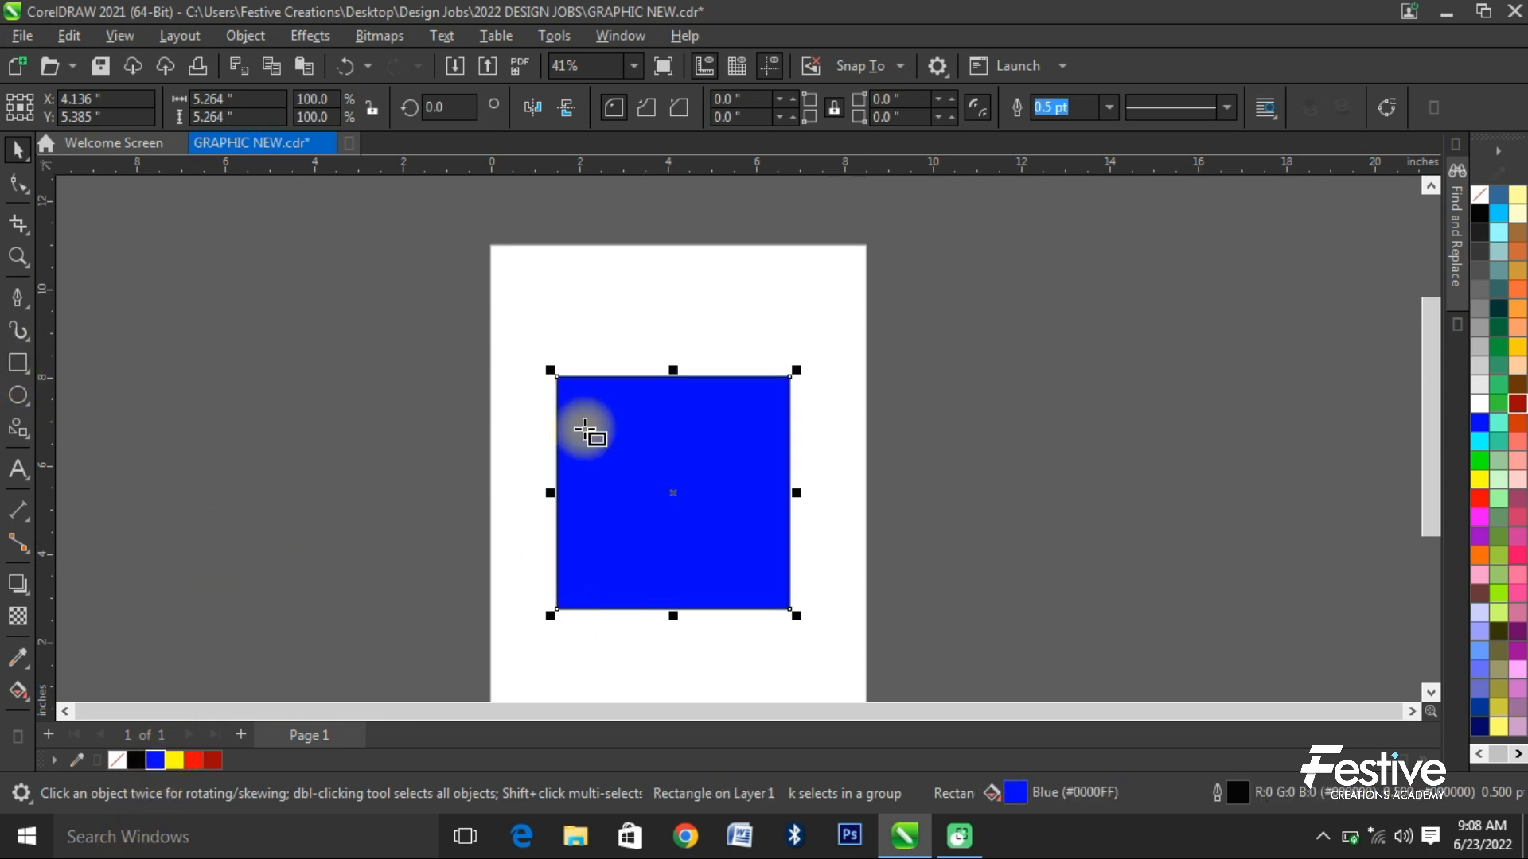
- Draw an unfilled rectangle about 2.8 × 2.7 inches inside the blue square and shift it slightly upward
key("F6")
left_click_drag(612, 441, 743, 562)
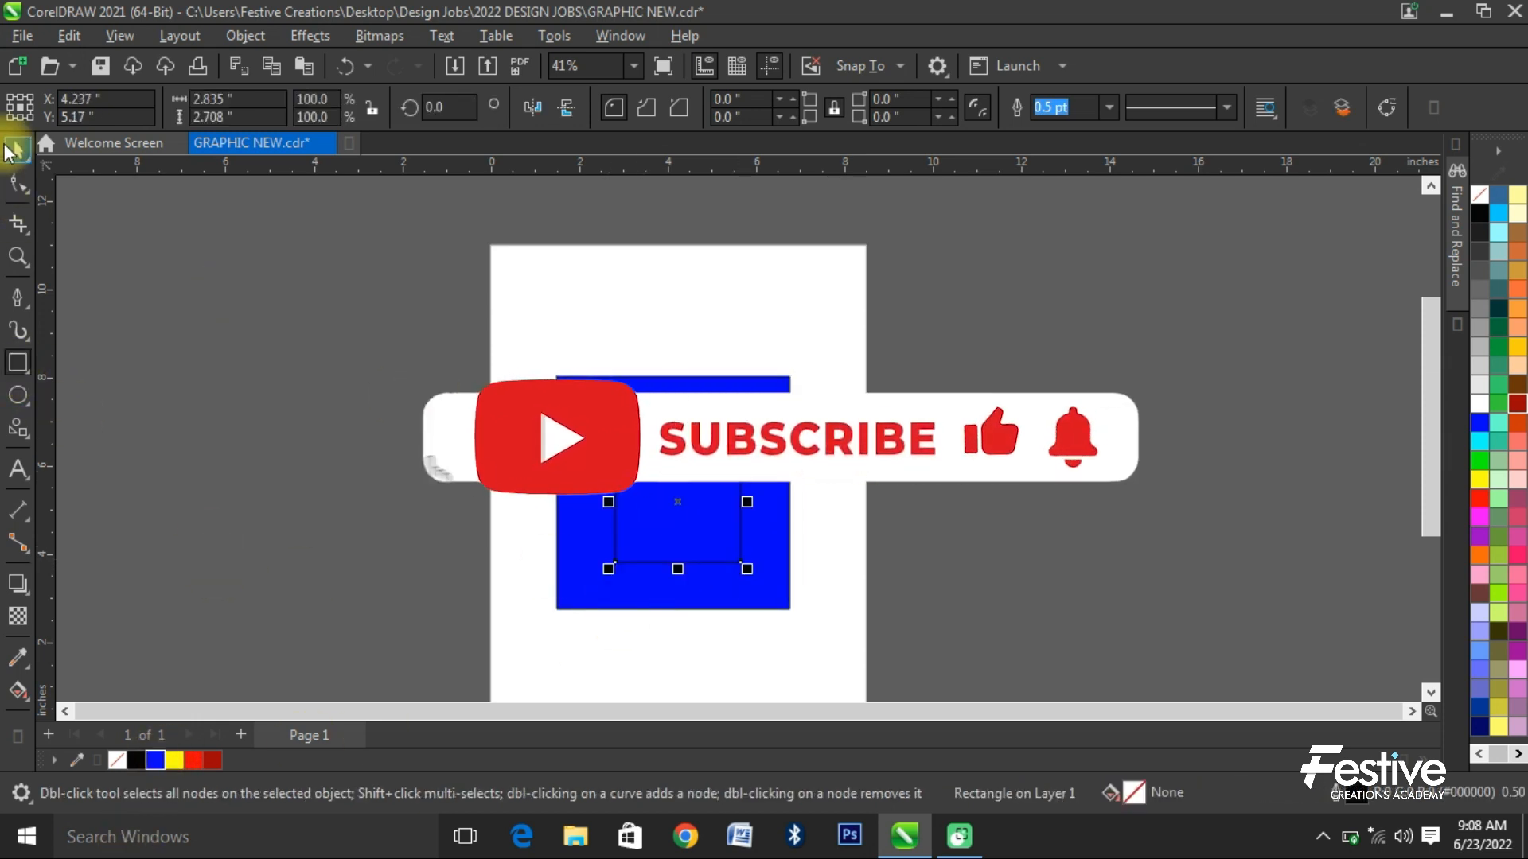
left_click(11, 148)
left_click_drag(714, 473, 716, 460)
left_click(713, 403, "shift")
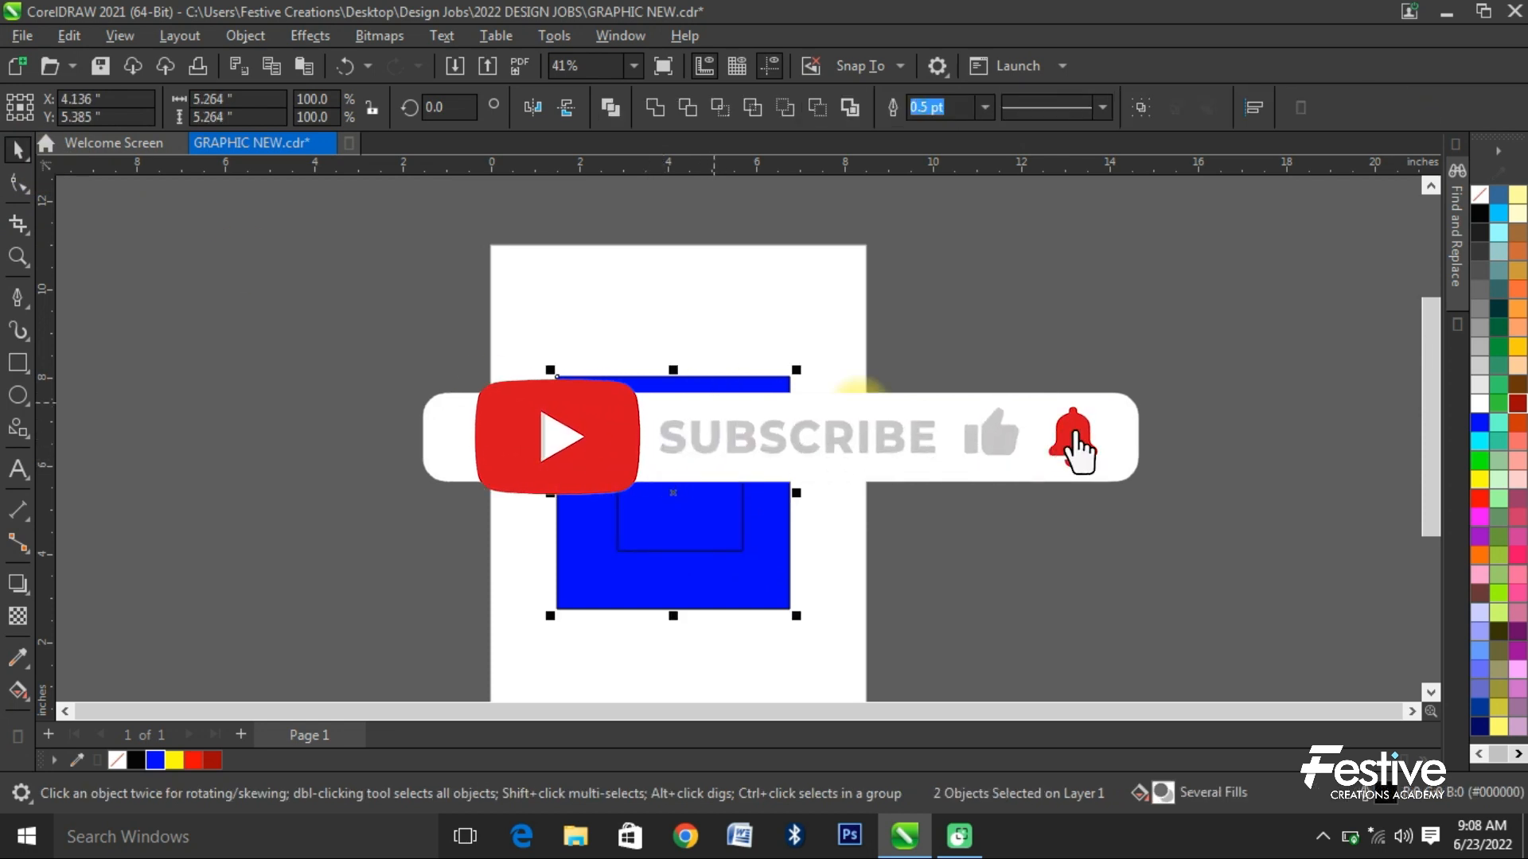
left_click(651, 484)
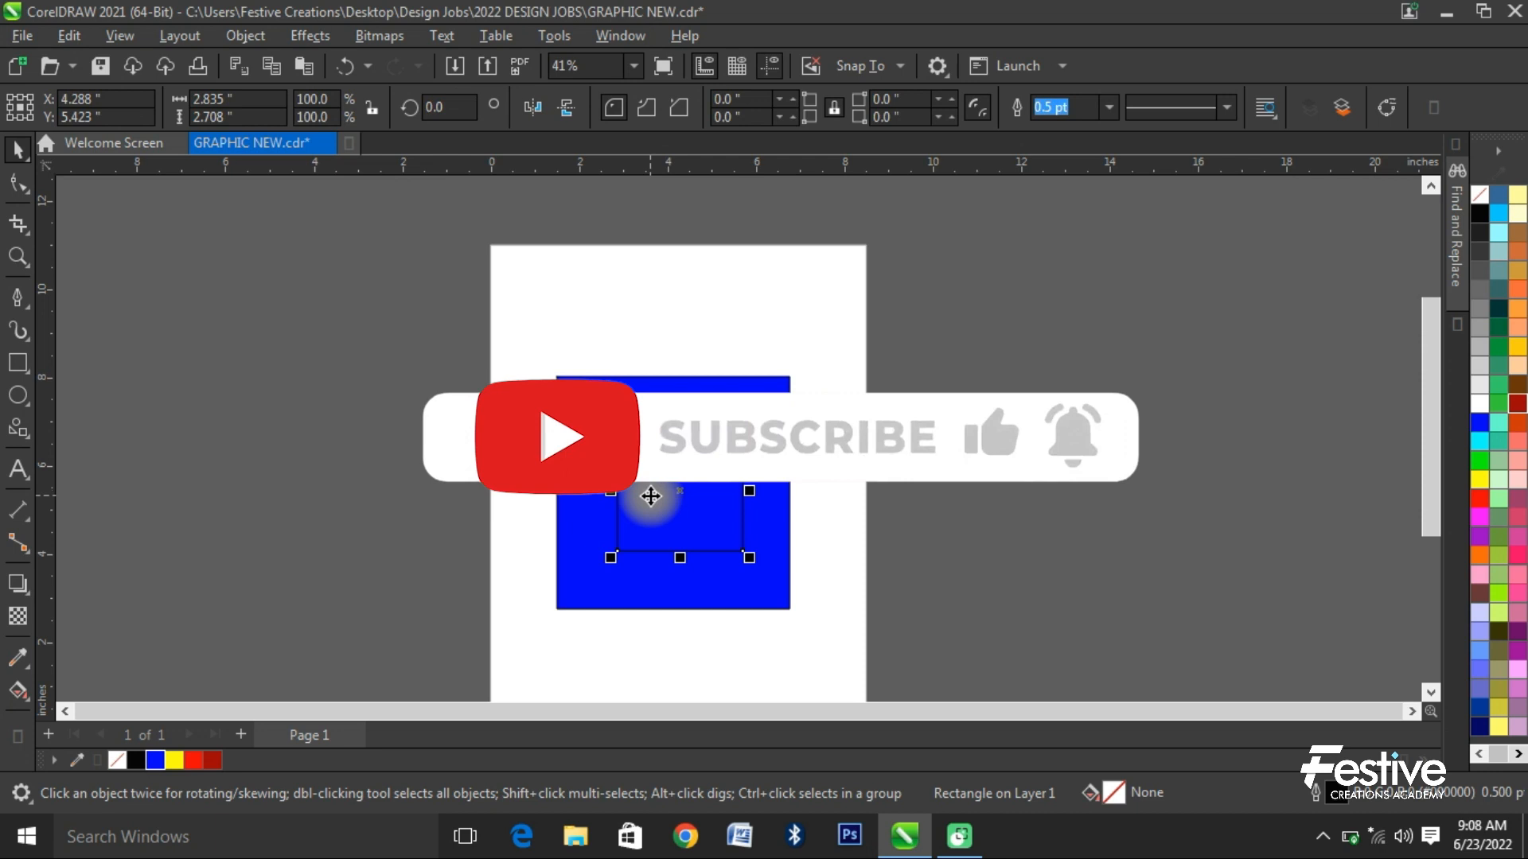
- Add artistic text "JHHVBKLNMRF" beside the page's left edge and cover it with a ruby red rectangle about 2.7 × 3 inches
left_click(18, 468)
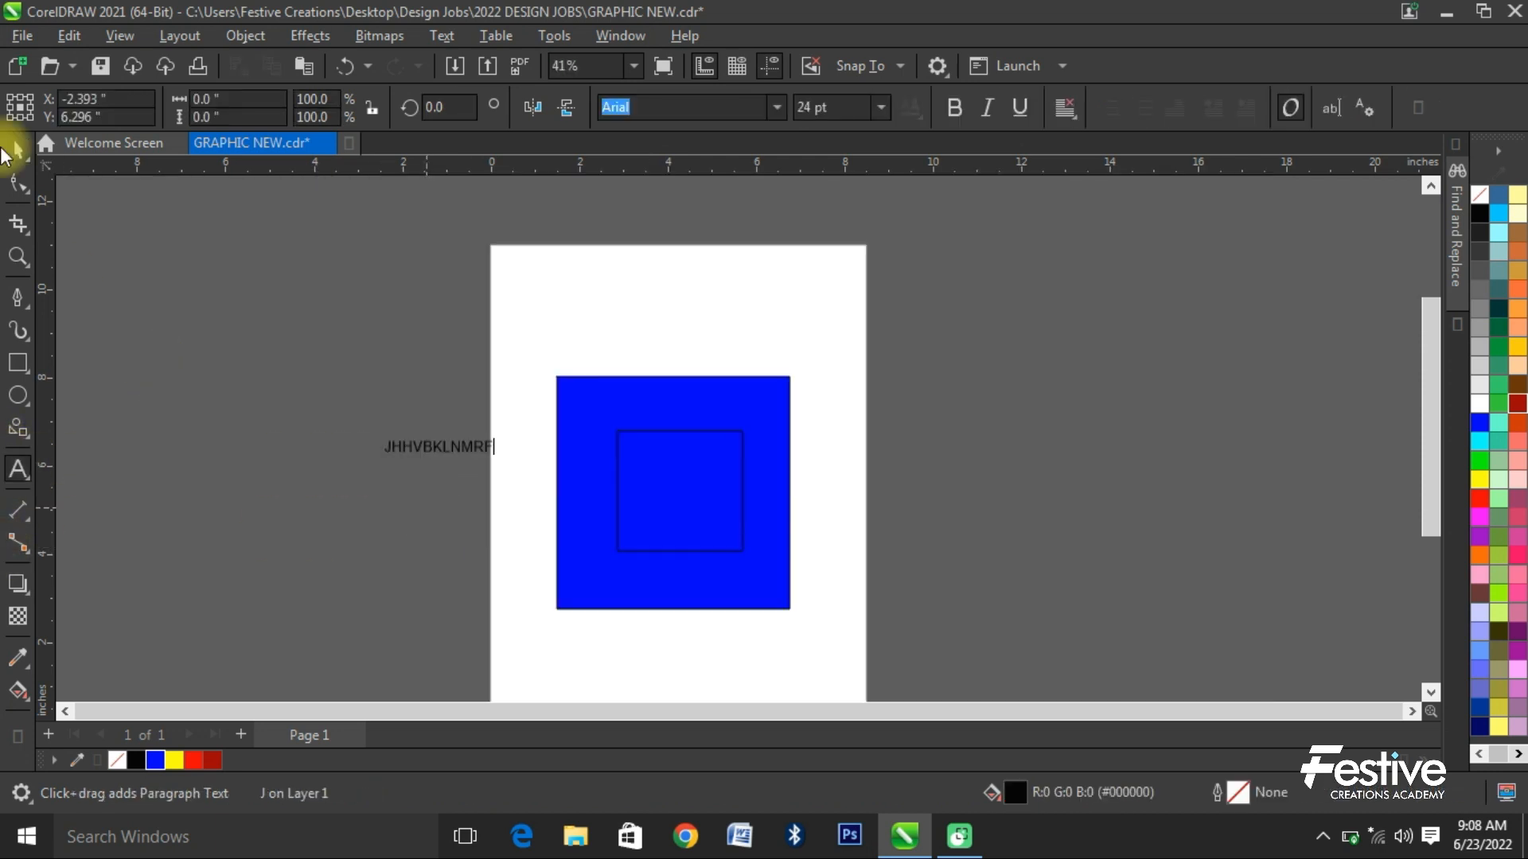
left_click(22, 148)
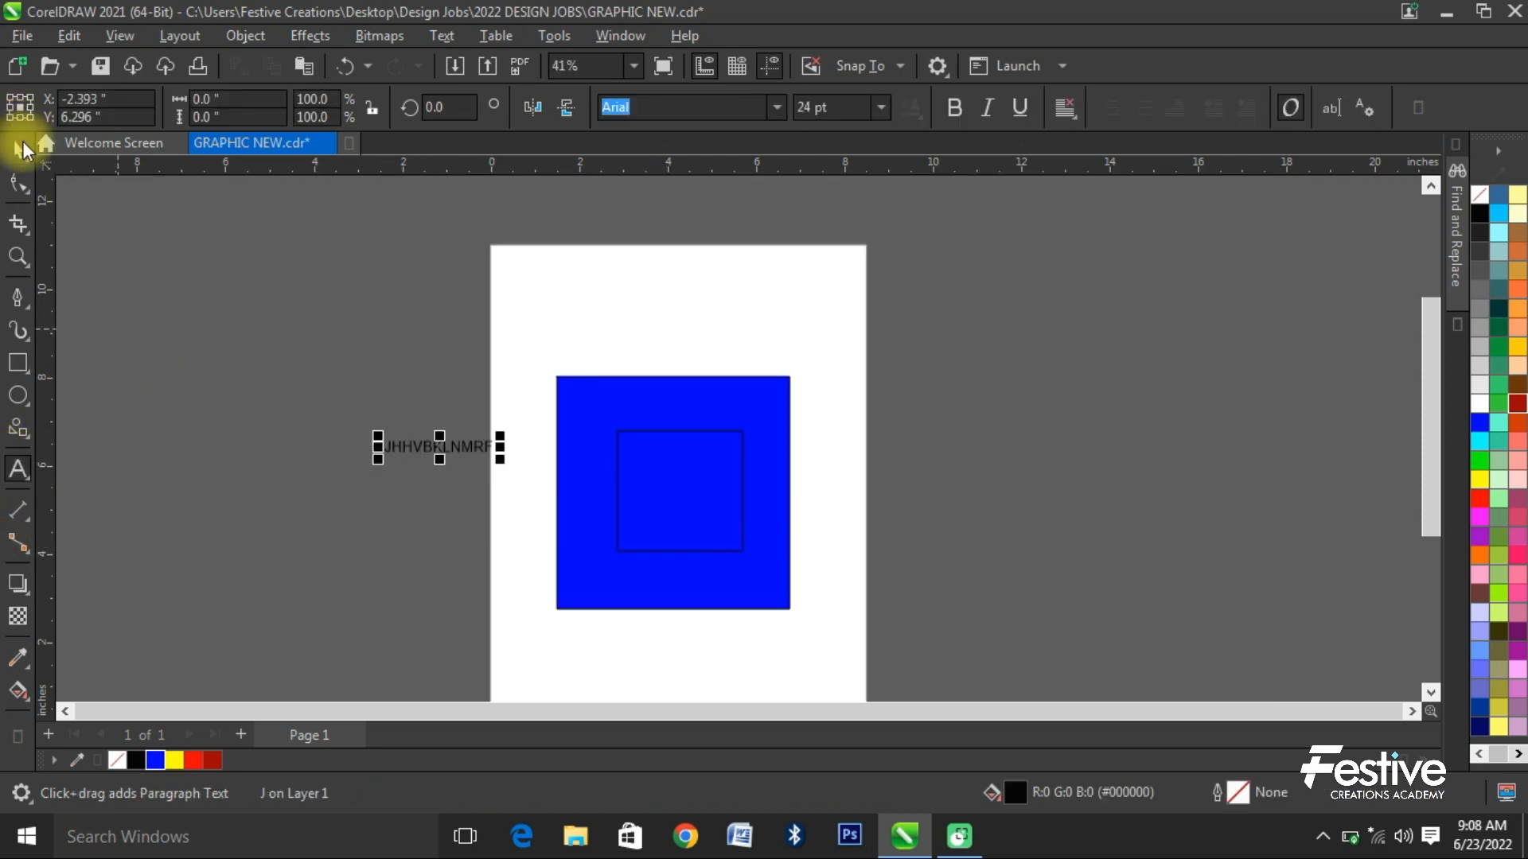
left_click(18, 363)
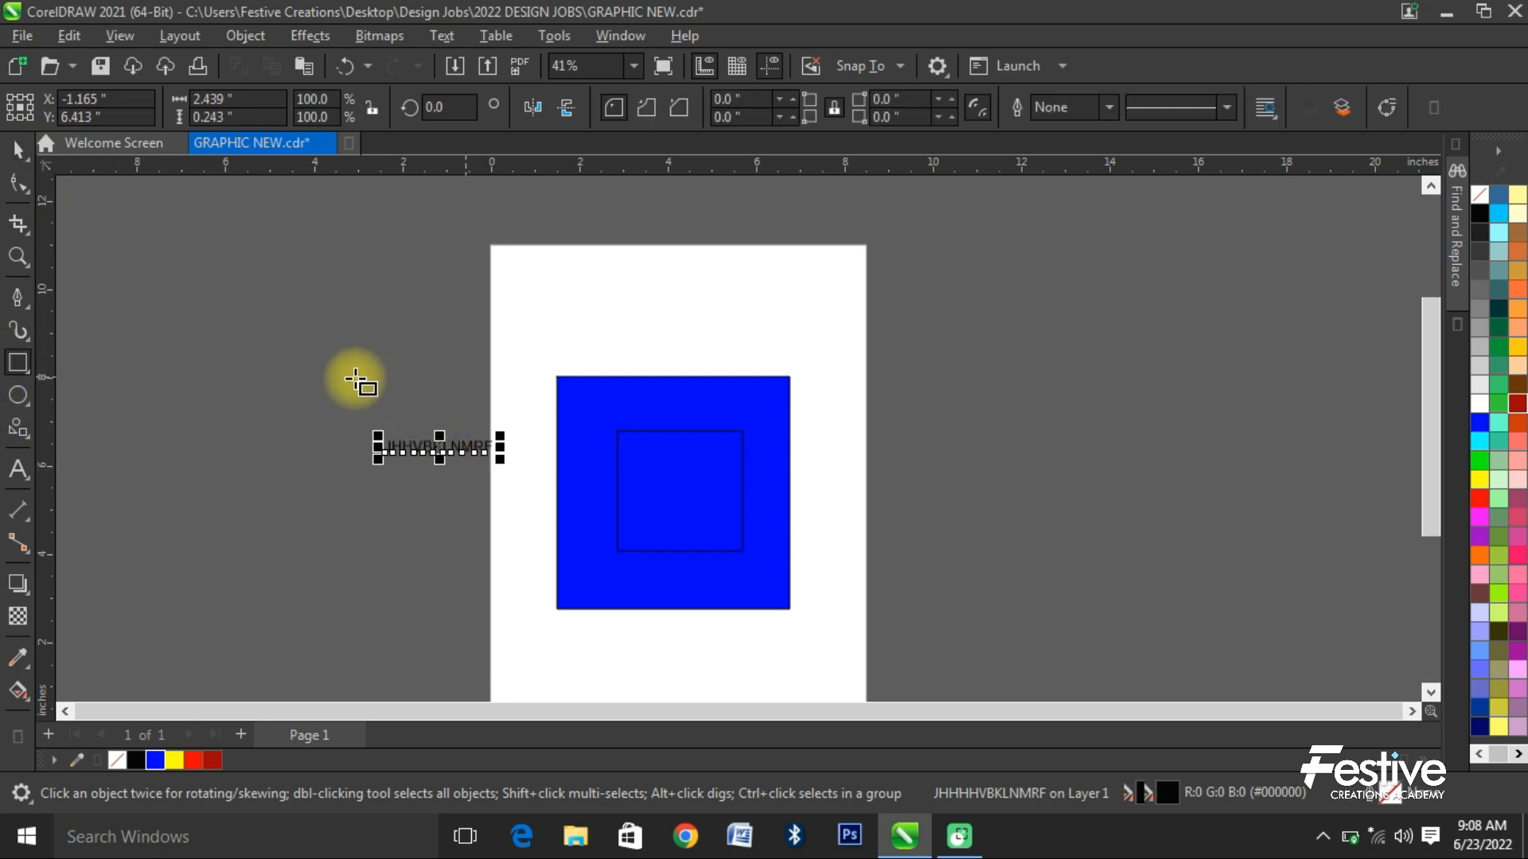
left_click_drag(356, 375, 477, 508)
left_click(213, 760)
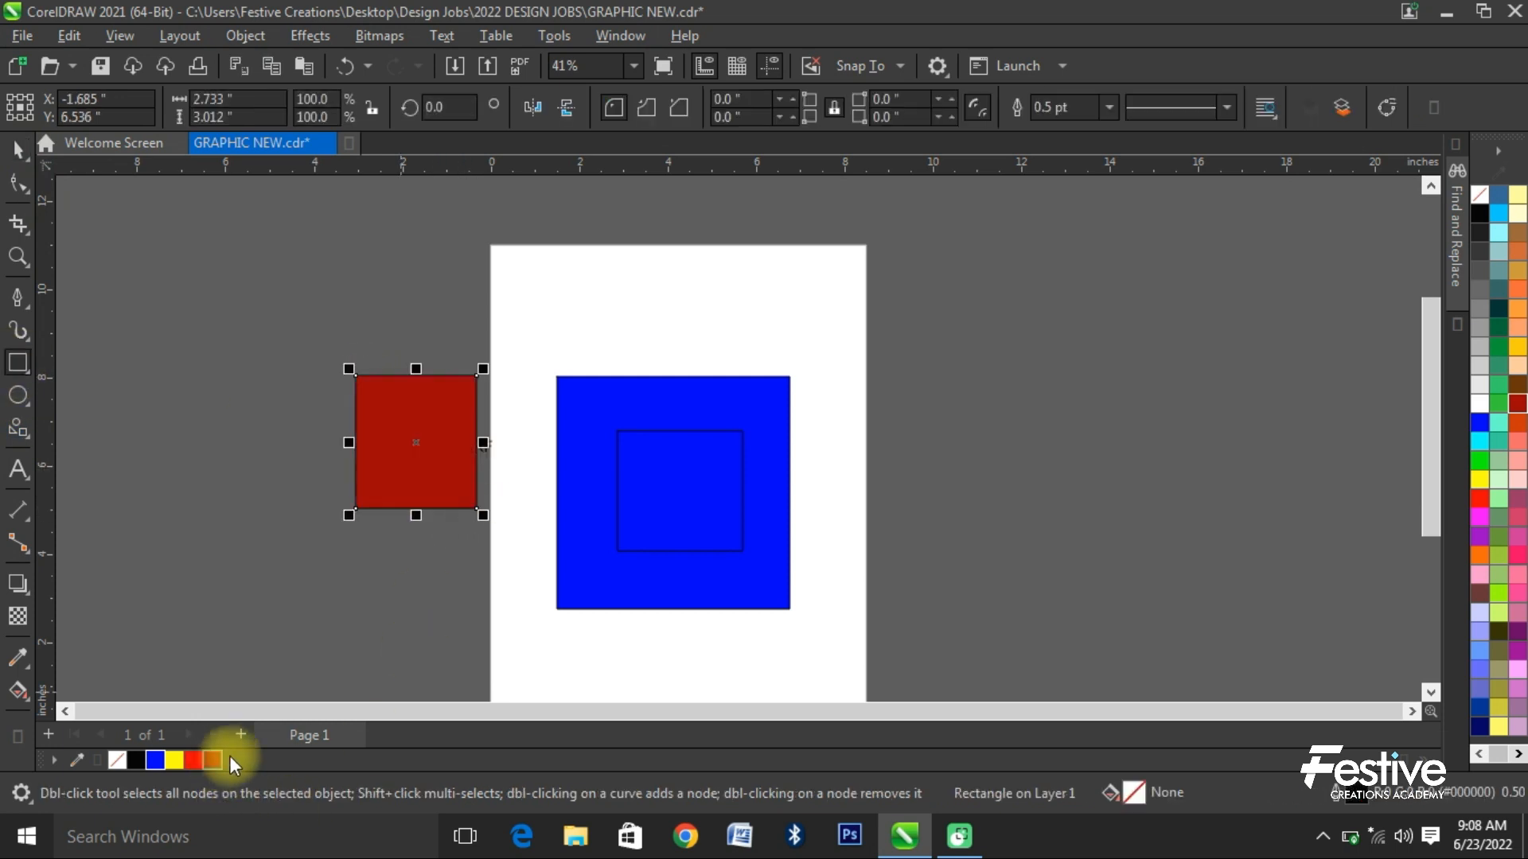
- Dismiss the low-battery notice and move the ruby red rectangle about 2 inches left, away from the text
left_click(18, 148)
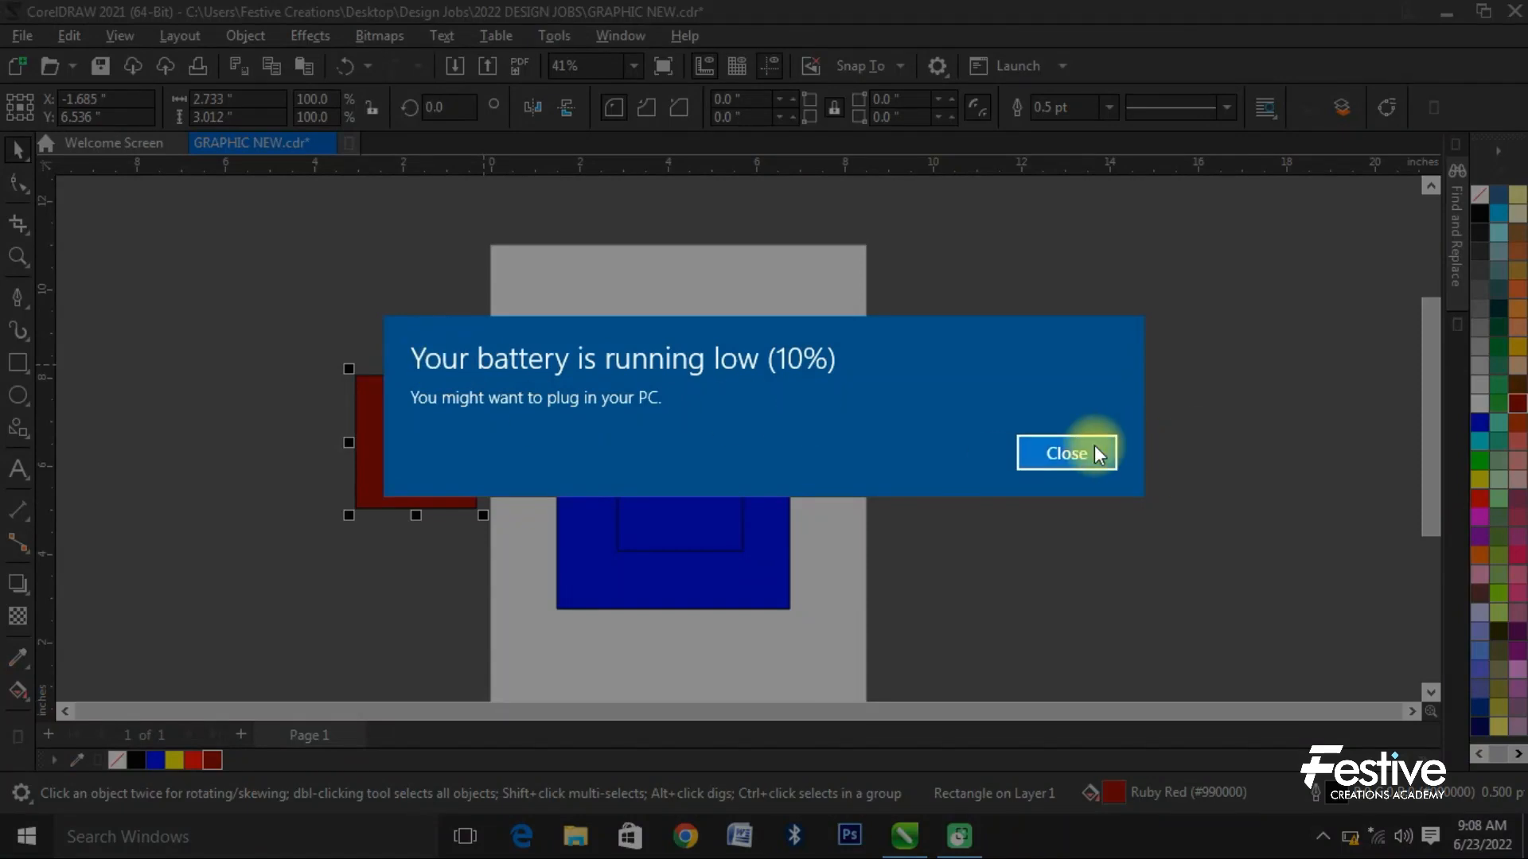
left_click(1095, 453)
left_click(341, 351)
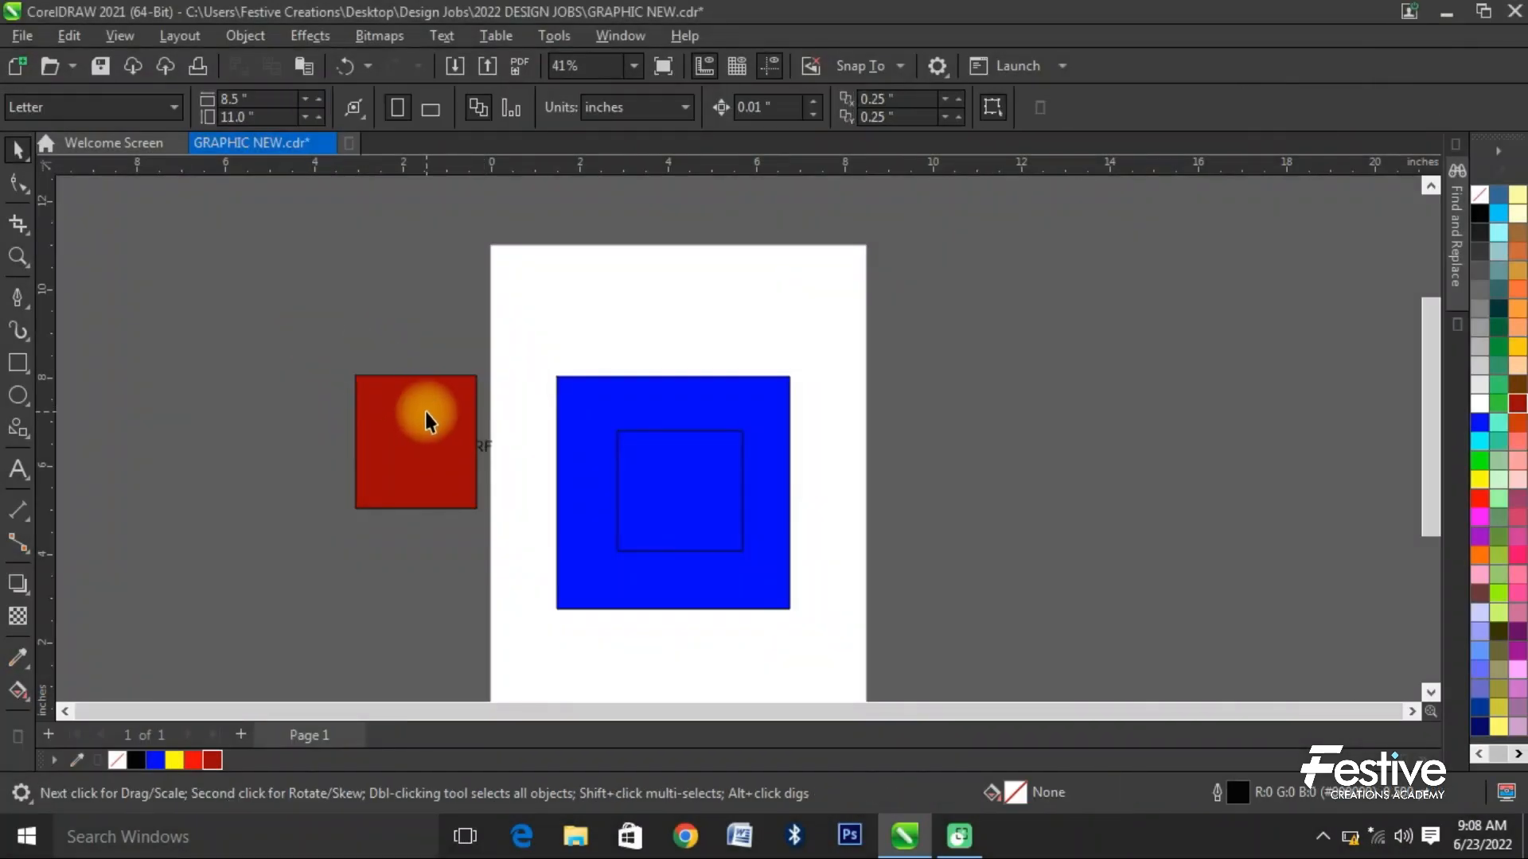
left_click_drag(427, 416, 341, 416)
- Bring the "JHHVBKLNMRF" text to the front of the page
left_click(452, 453)
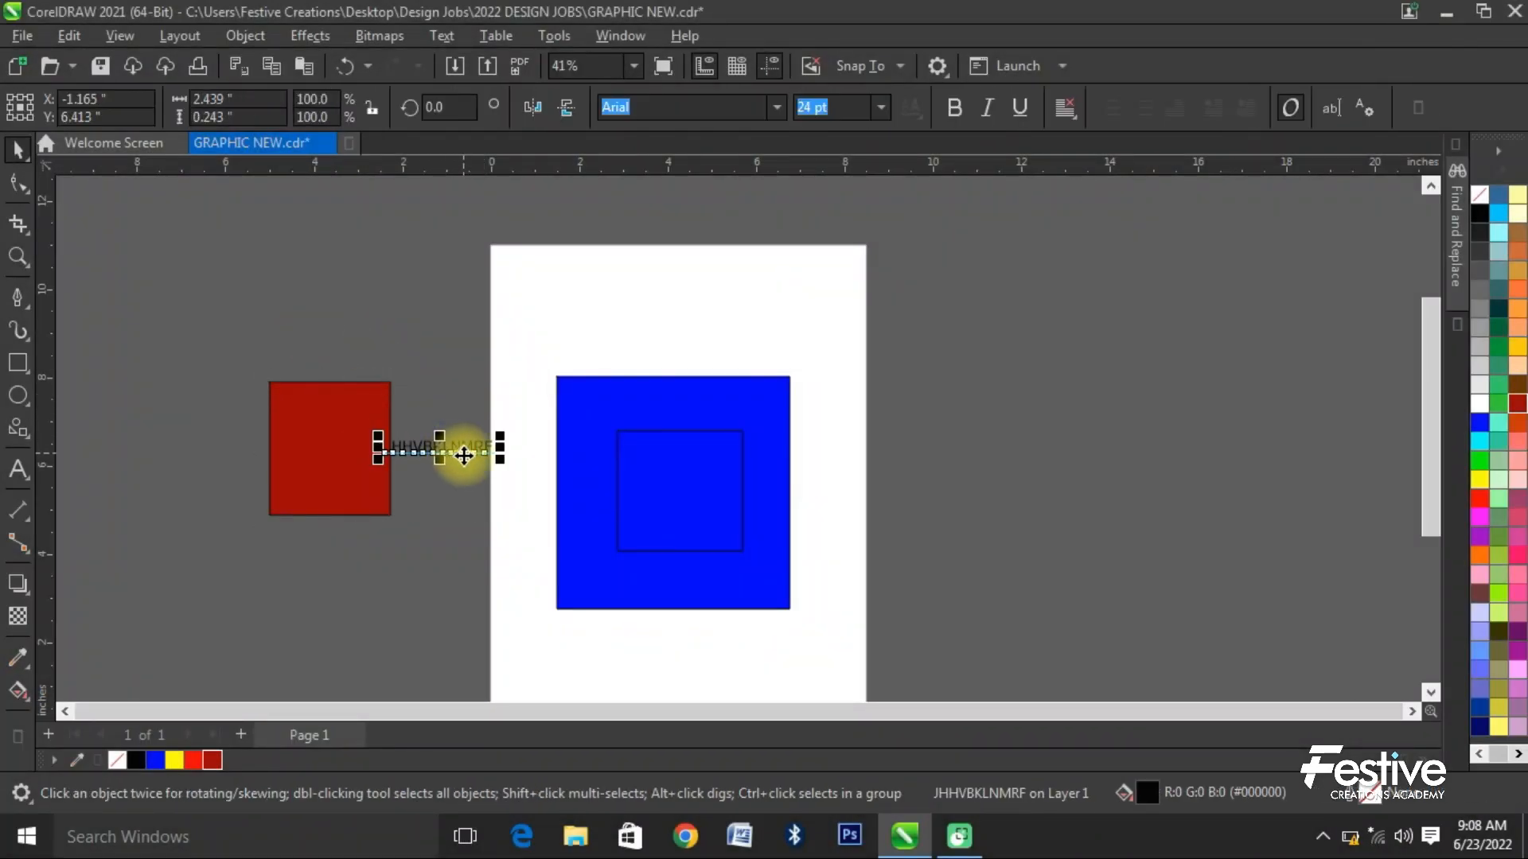
left_click(237, 38)
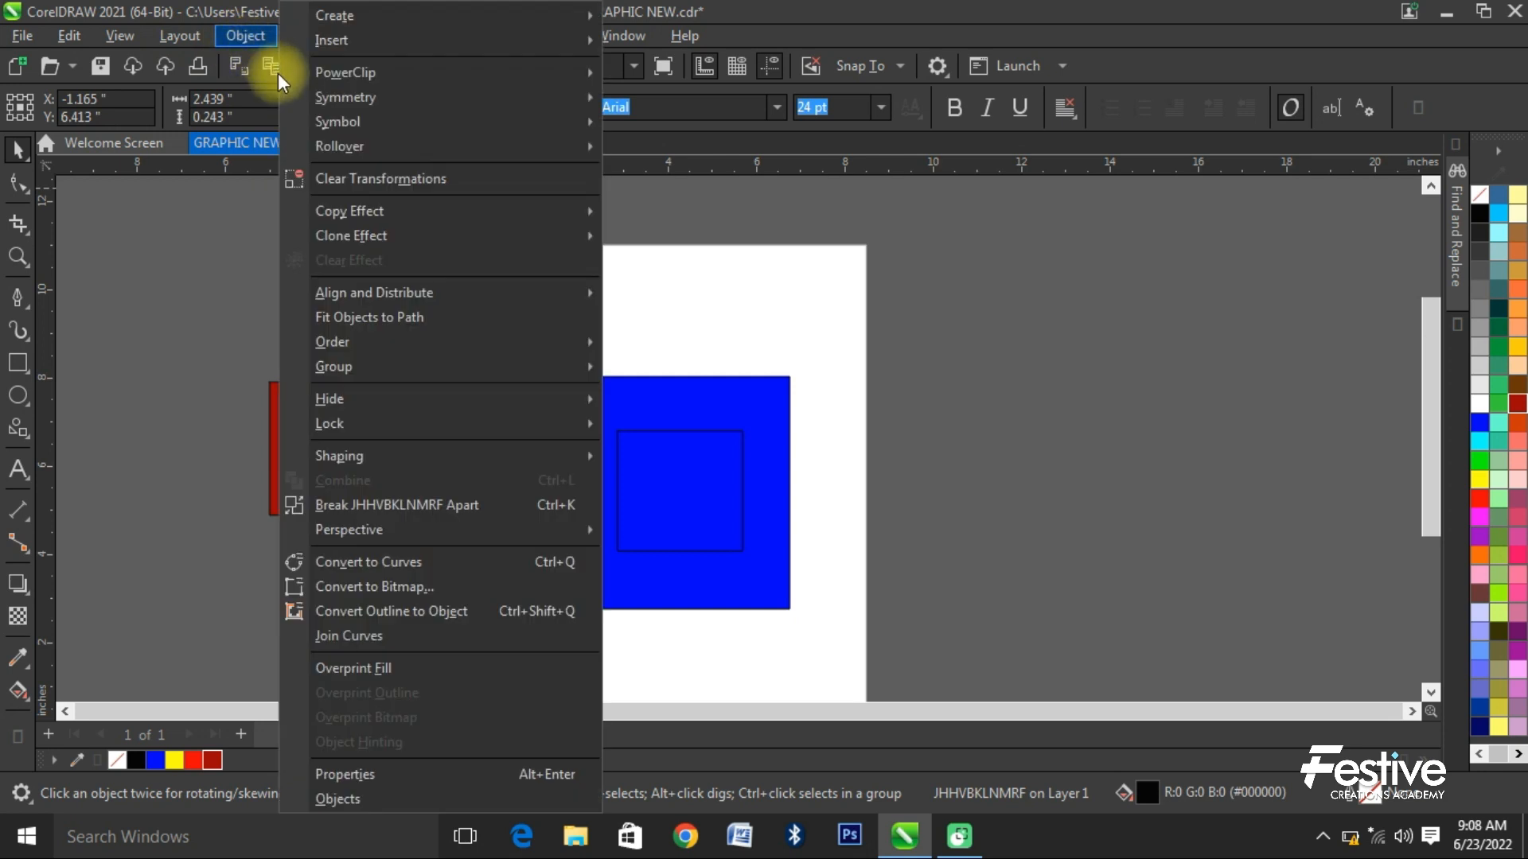
mouse_move(523, 342)
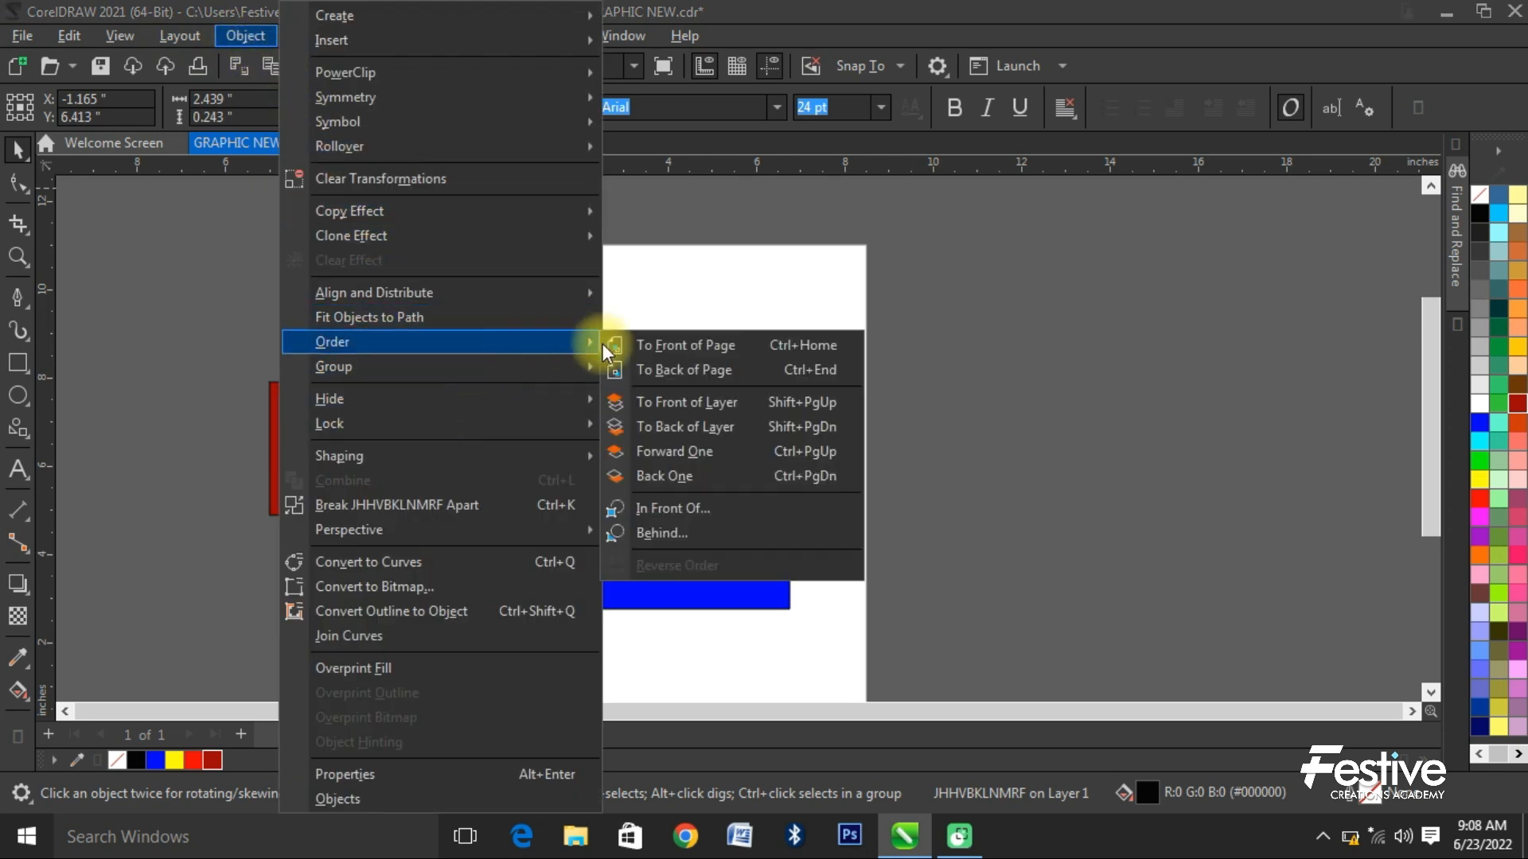
left_click(727, 347)
- Move the text onto the ruby red rectangle, then delete both the text and the rectangle
scroll(402, 444, "up", 2)
left_click_drag(402, 443, 285, 451)
key("Delete")
left_click(303, 464)
key("Delete")
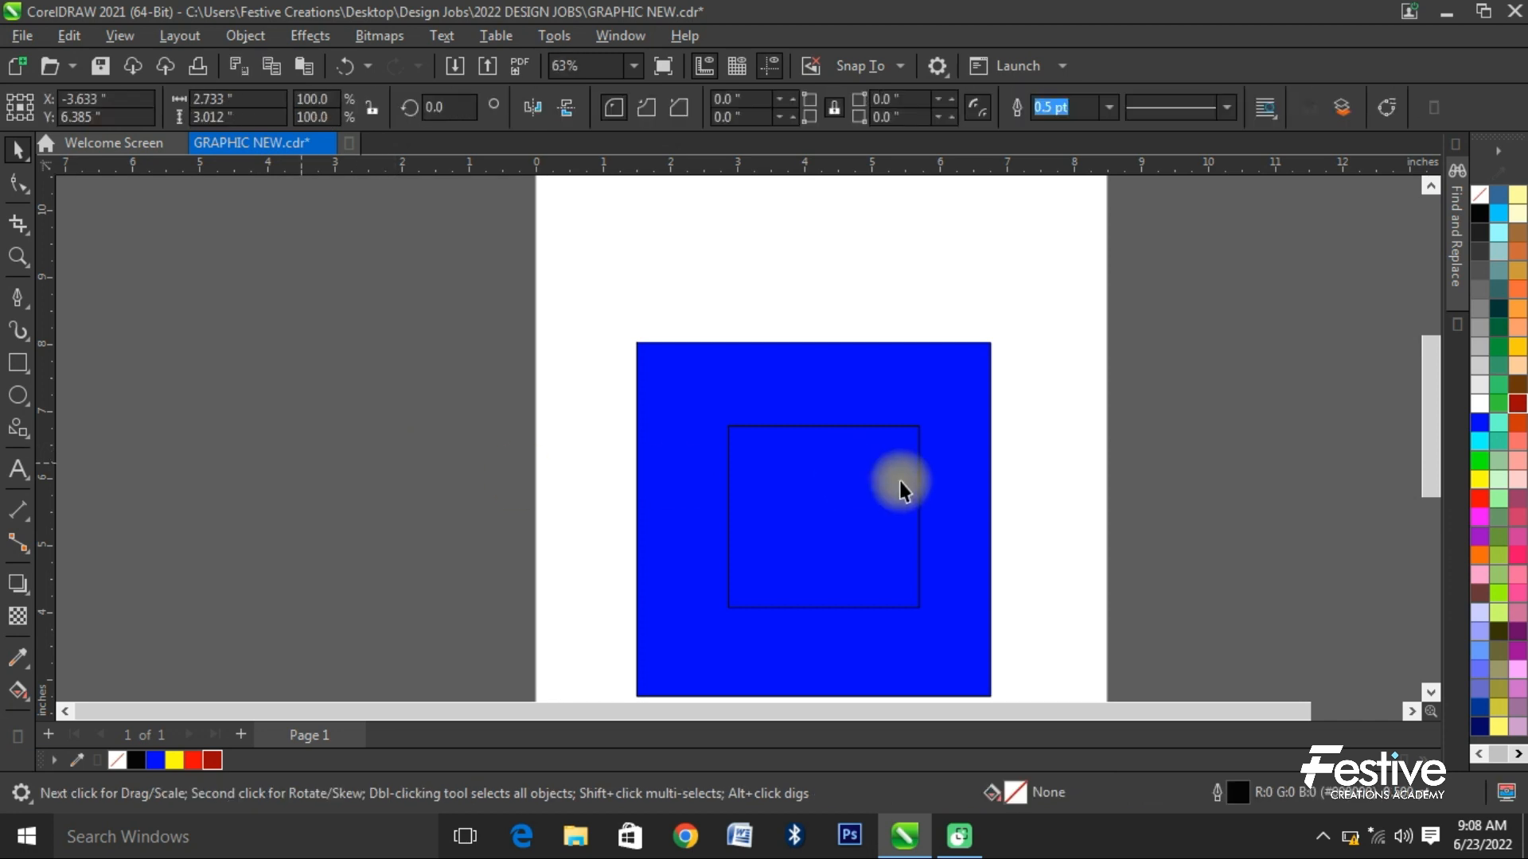
- Move the inner rectangle about 0.25 inch left and 0.1 inch down inside the blue square and fill it with ruby red
left_click(907, 484)
left_click_drag(873, 513, 856, 557)
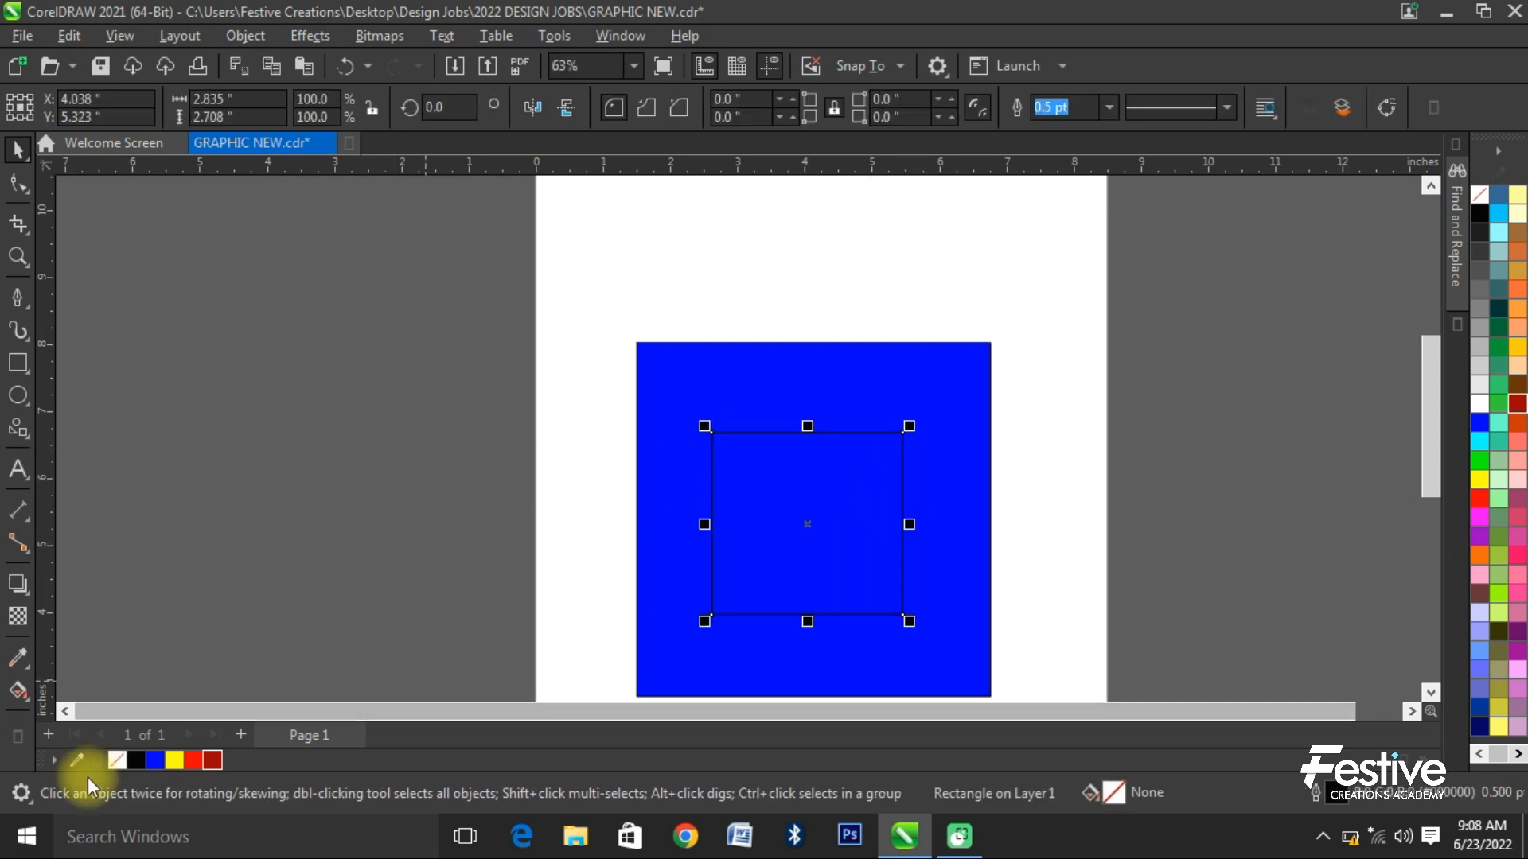
left_click(211, 760)
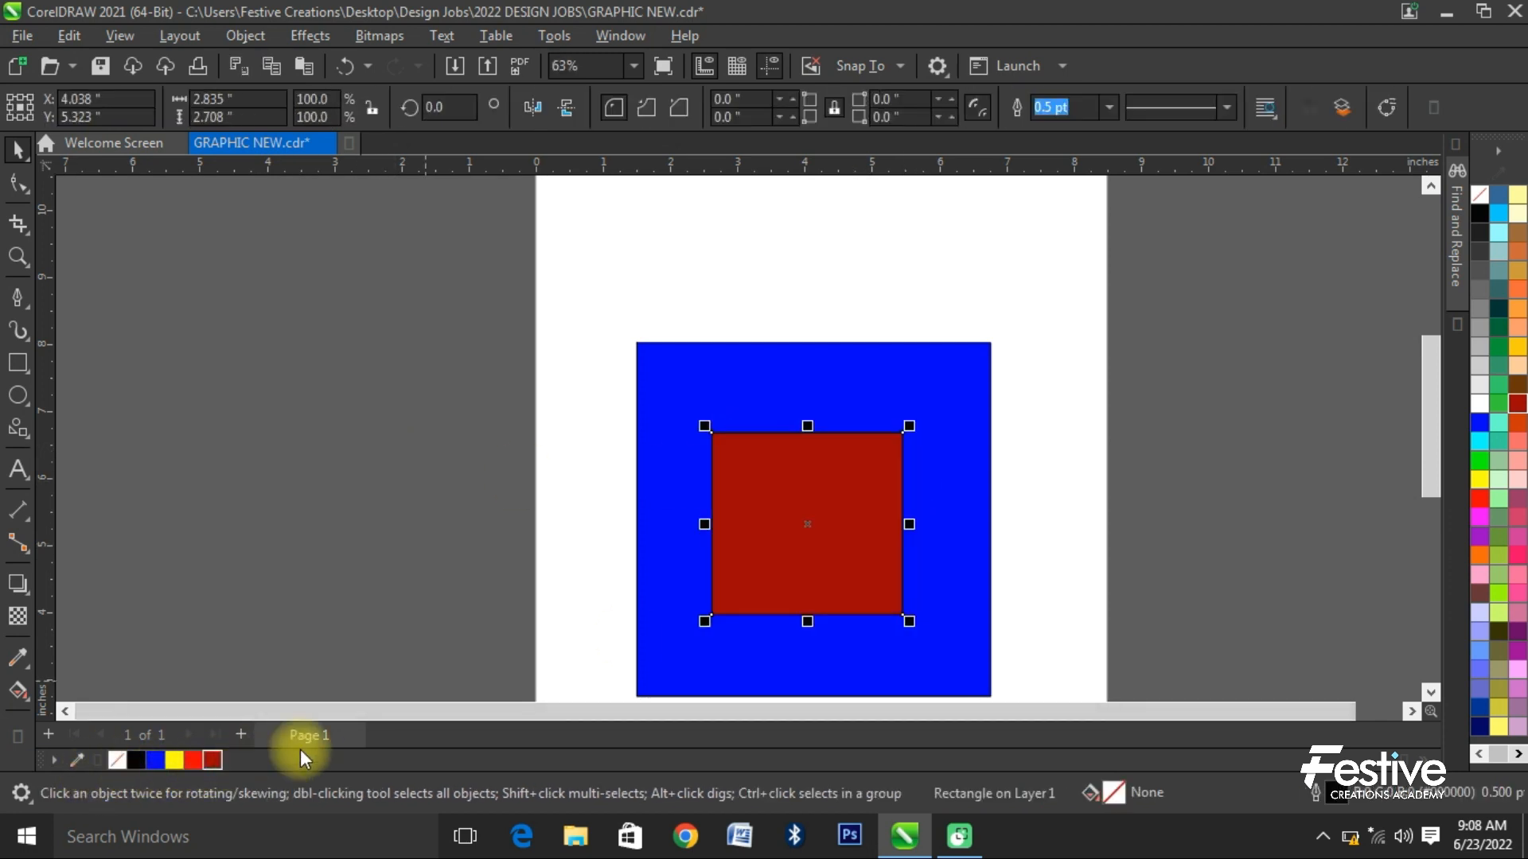
- Add a drop shadow to the ruby red rectangle, offset about 0.08 inch right and 0.28 inch down
left_click(17, 583)
left_click_drag(847, 593, 836, 634)
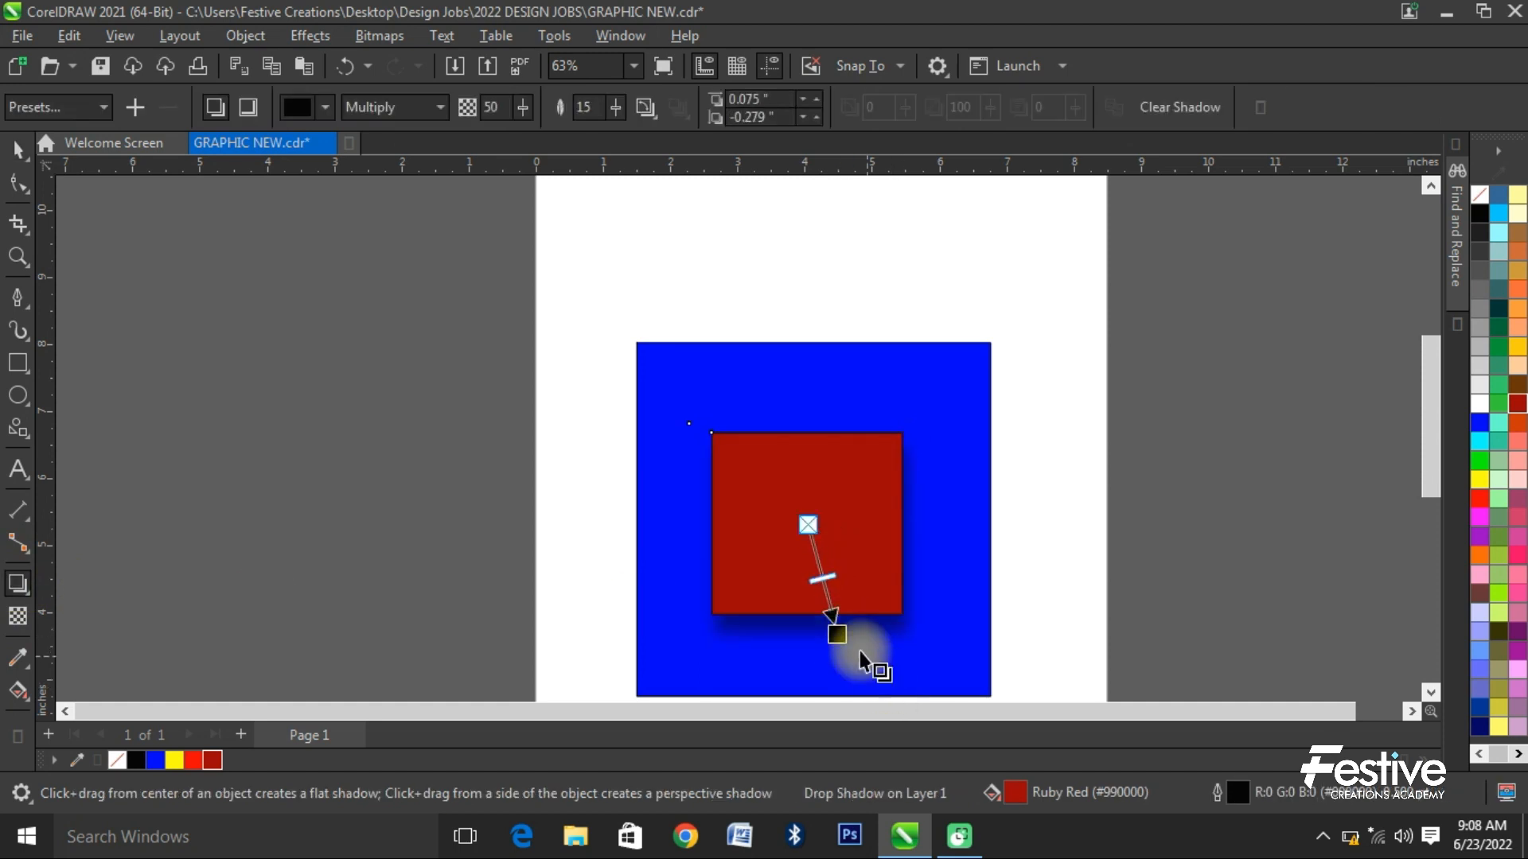
scroll(891, 644, "up", 3)
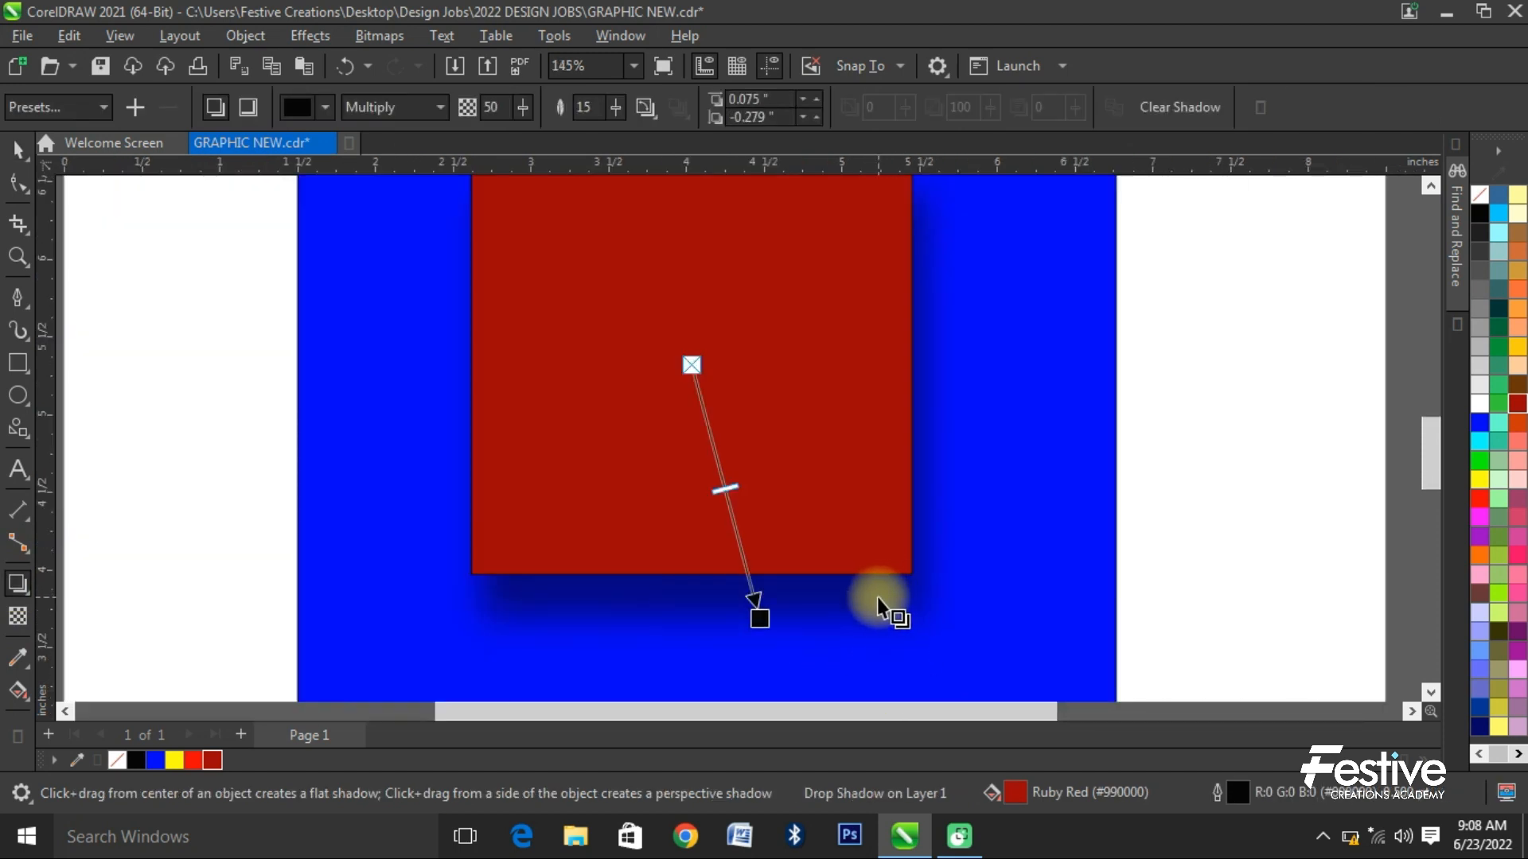
- Change the fill of the large square behind the shadowed rectangle to red
left_click(20, 151)
left_click(300, 600)
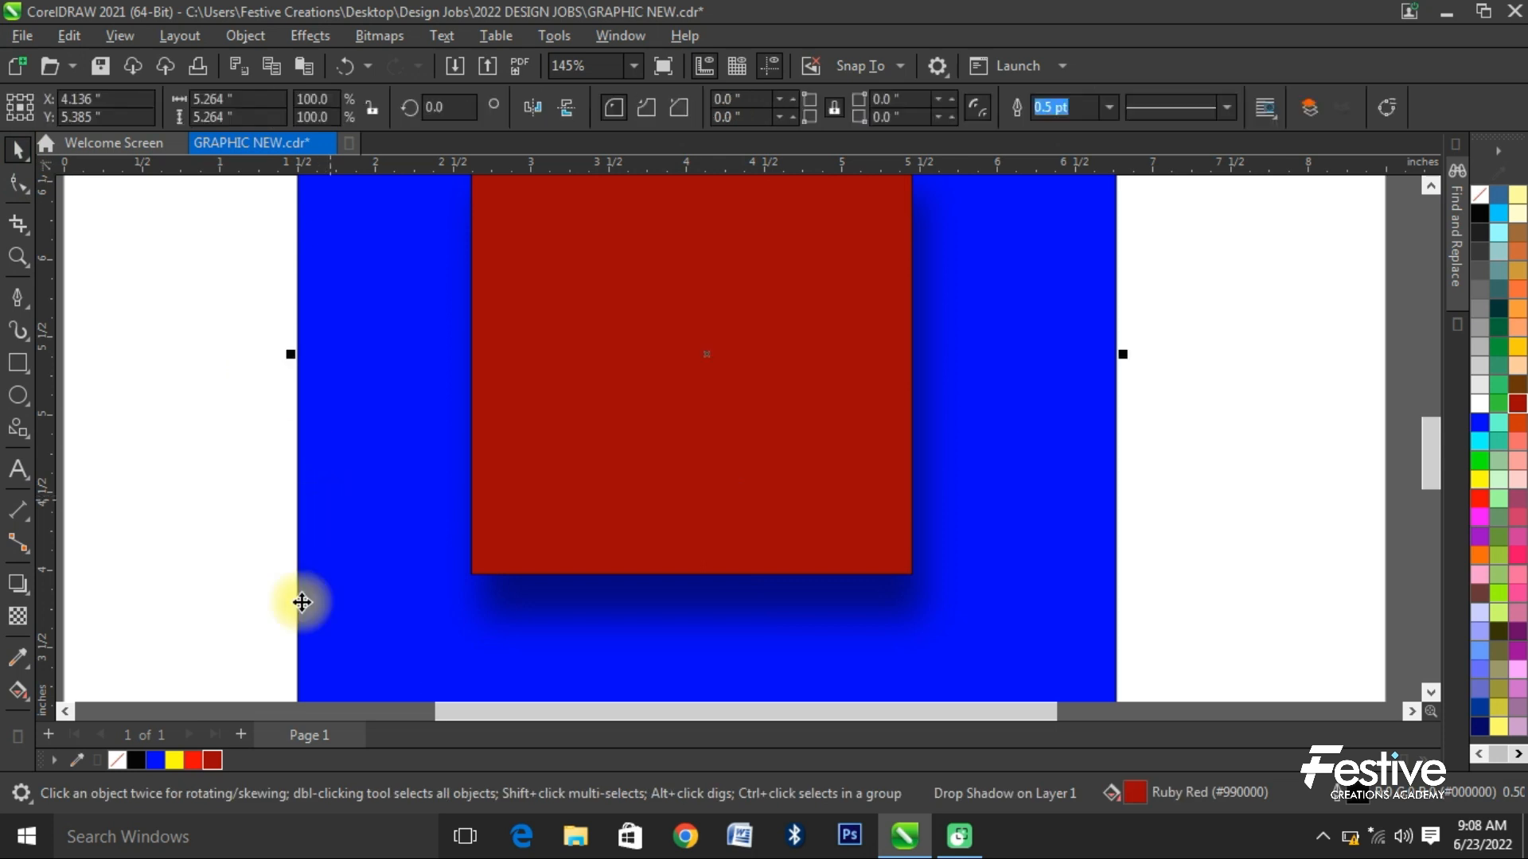
left_click(201, 760)
scroll(861, 575, "down", 2)
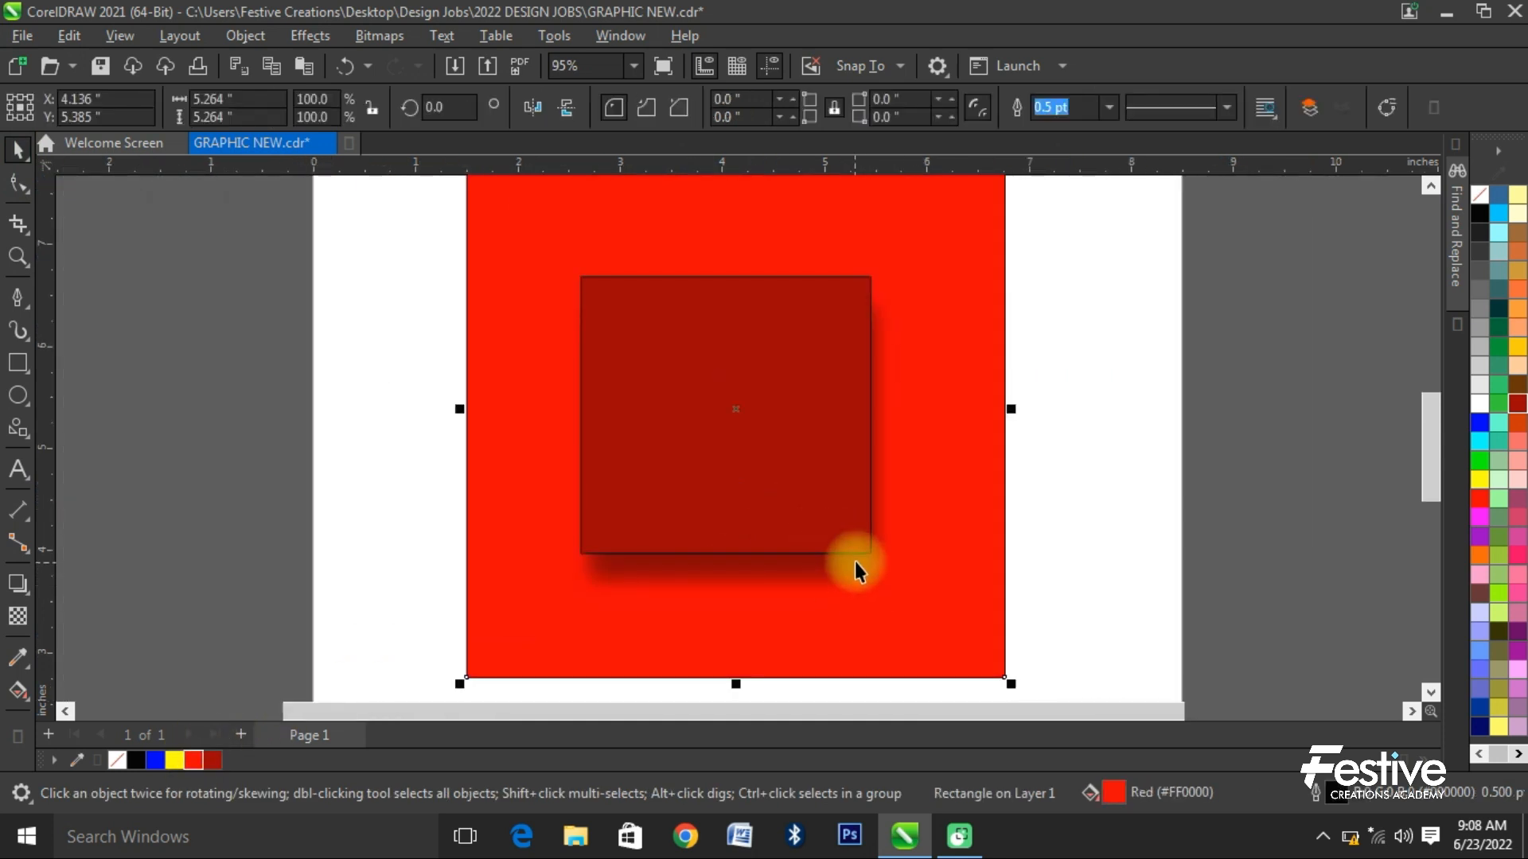
- Remove the outline from the ruby red rectangle with the drop shadow
left_click(746, 481)
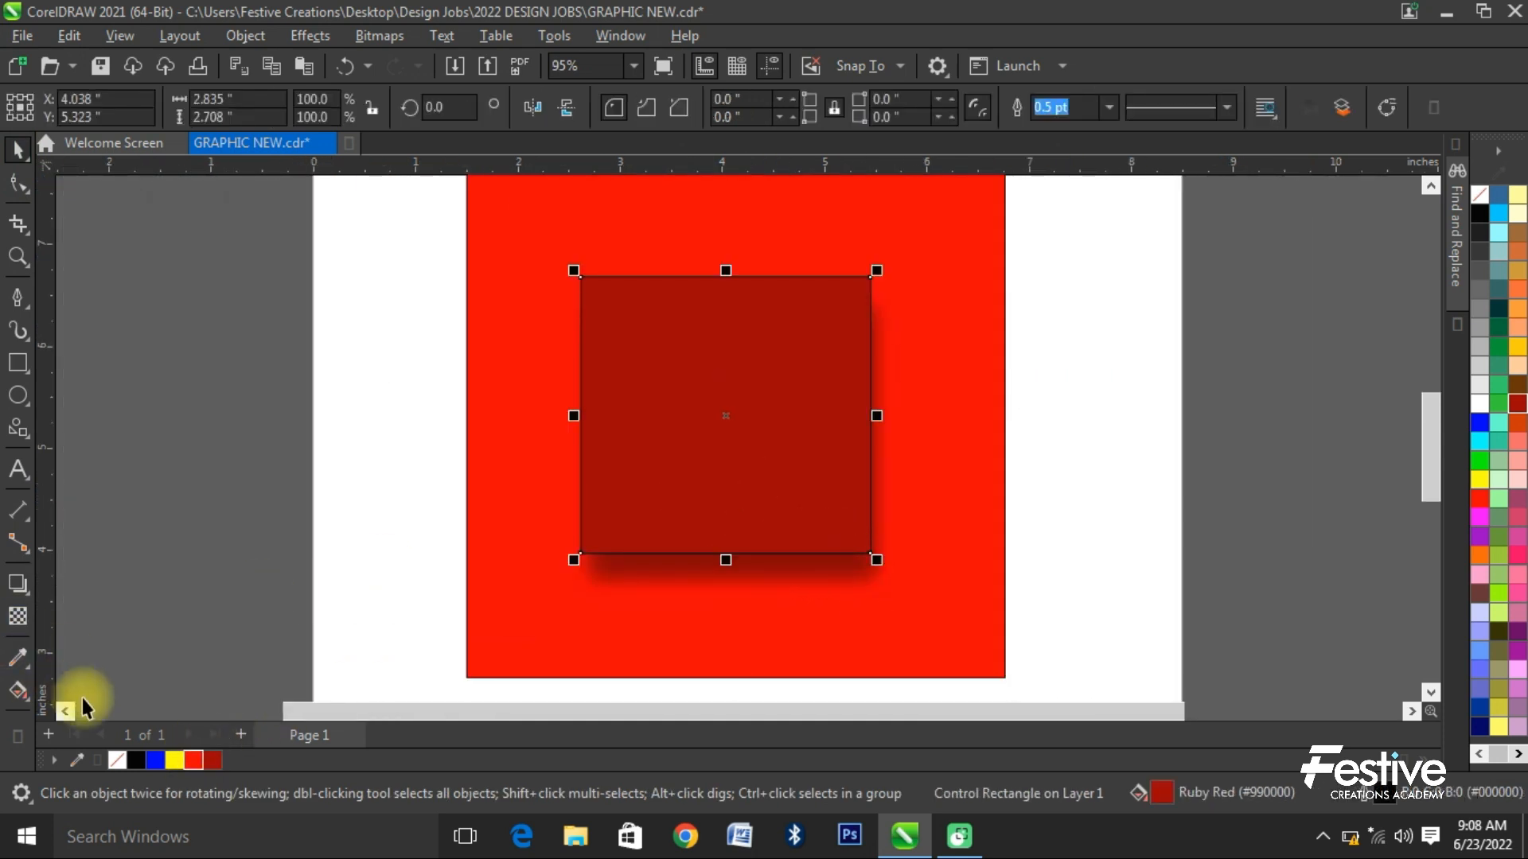
right_click(117, 762)
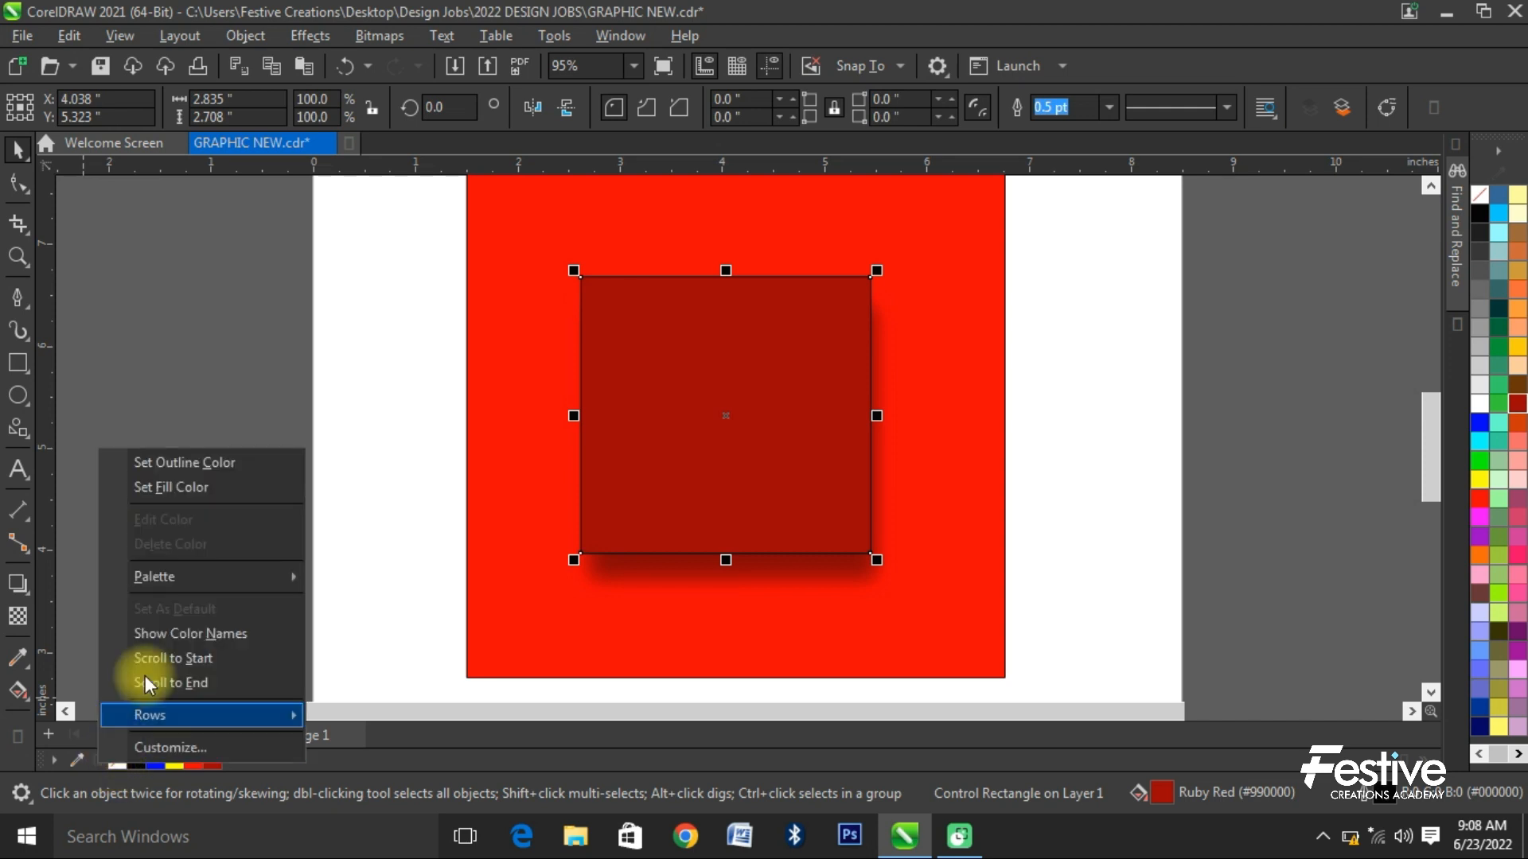
left_click(212, 461)
left_click(1084, 403)
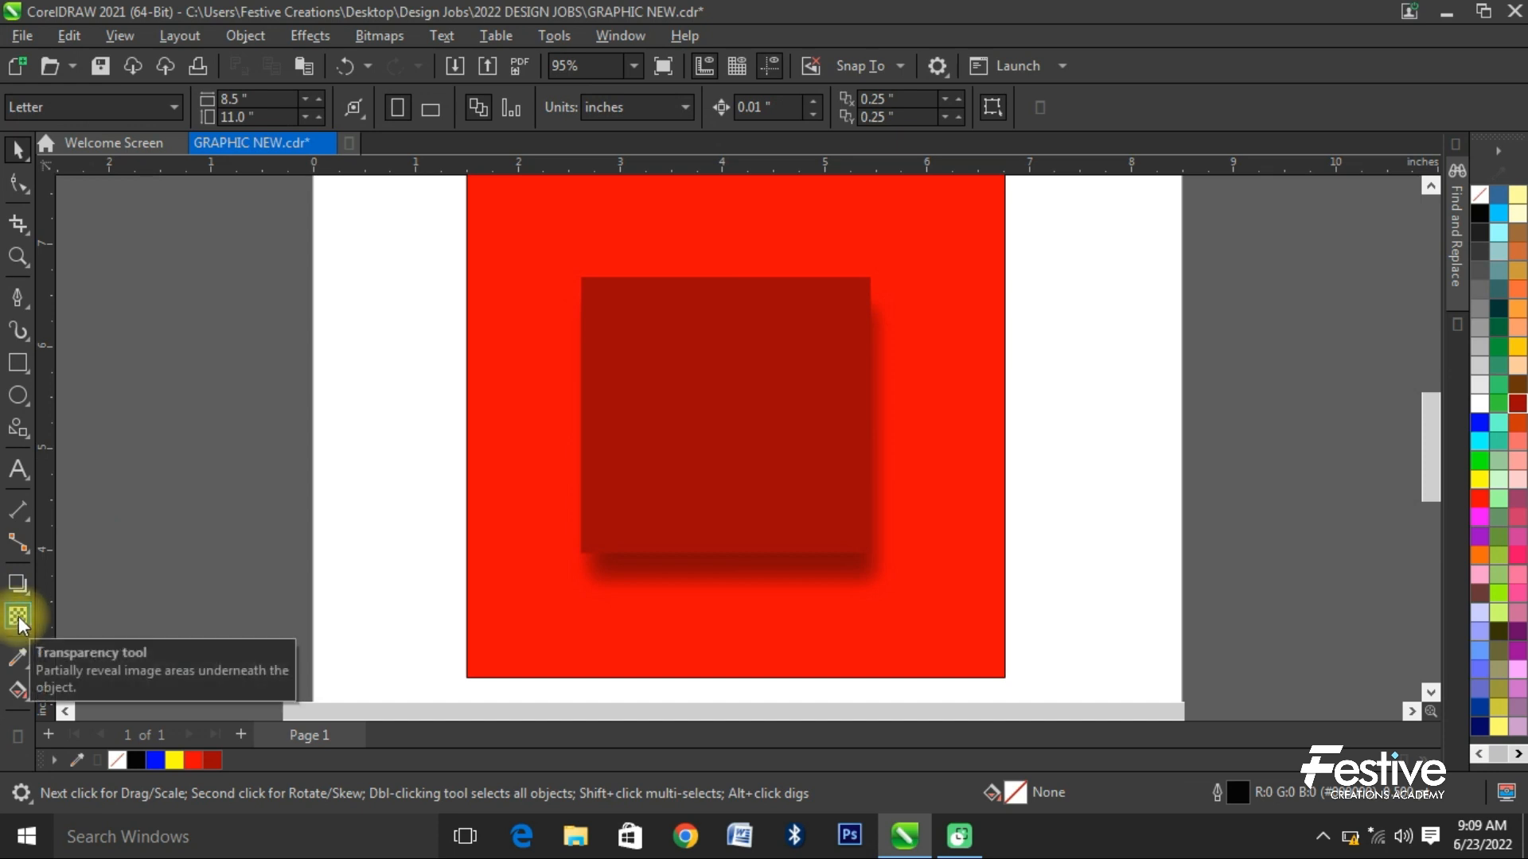
- Try a vertical fountain transparency on the large red square, fading it out toward its lower edge, and undo it
left_click(17, 626)
scroll(569, 508, "down", 2)
left_click_drag(790, 305, 787, 578)
key("space")
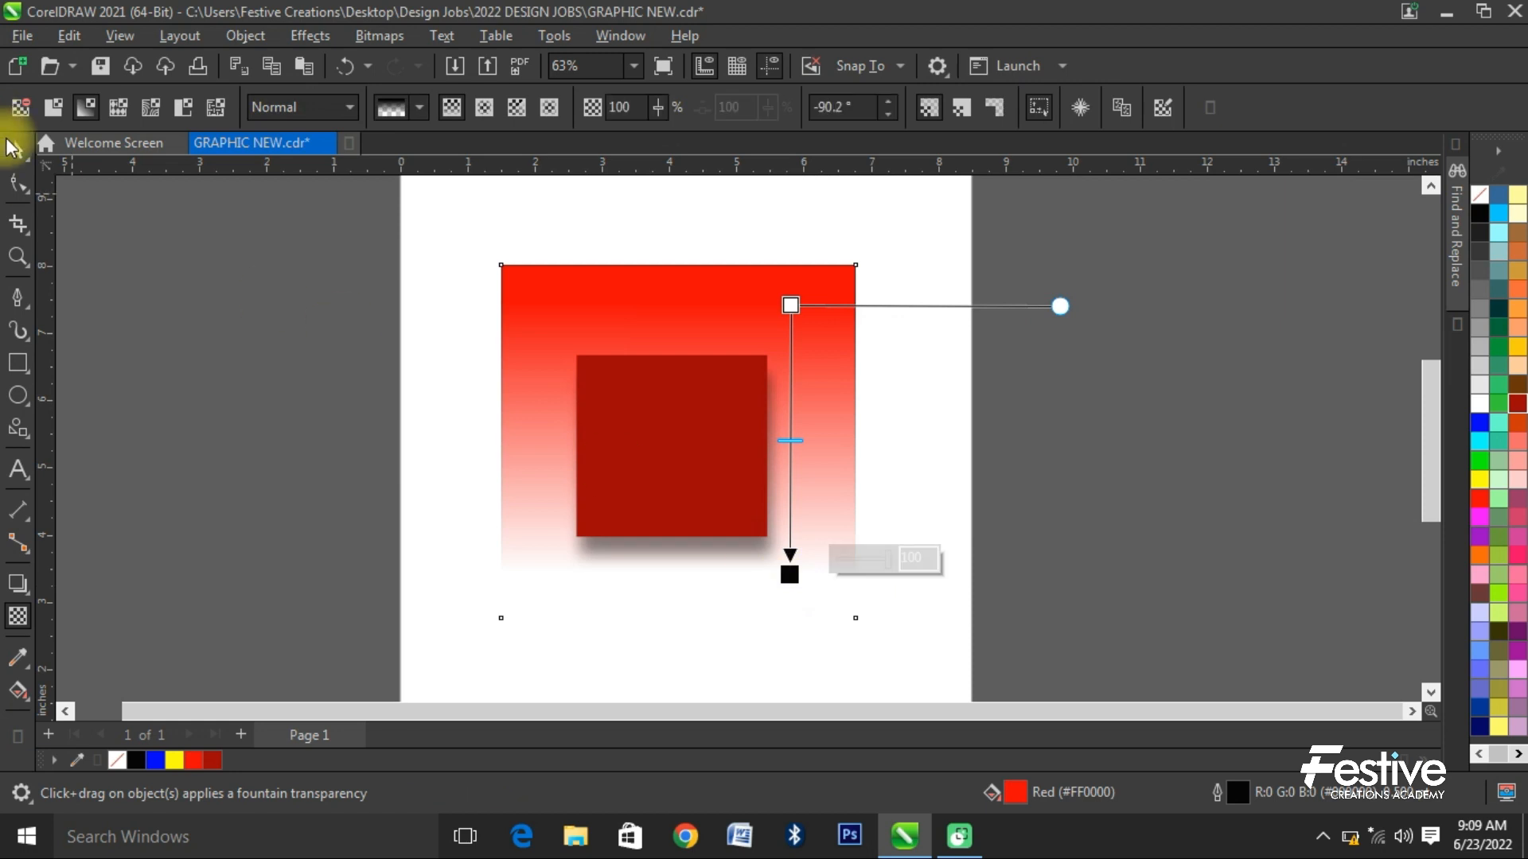
left_click(1012, 299)
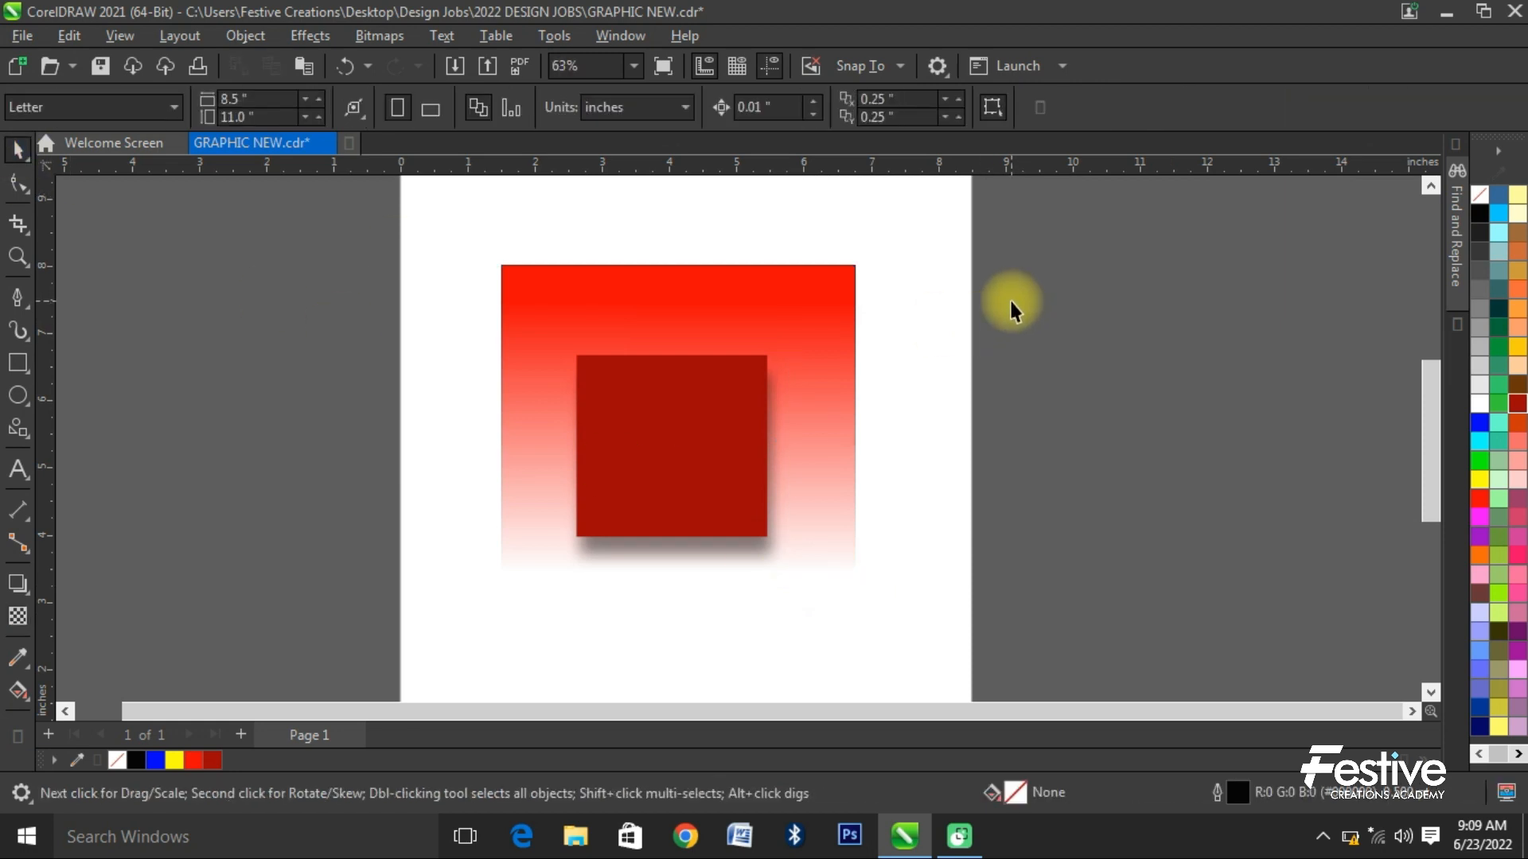
left_click(812, 344)
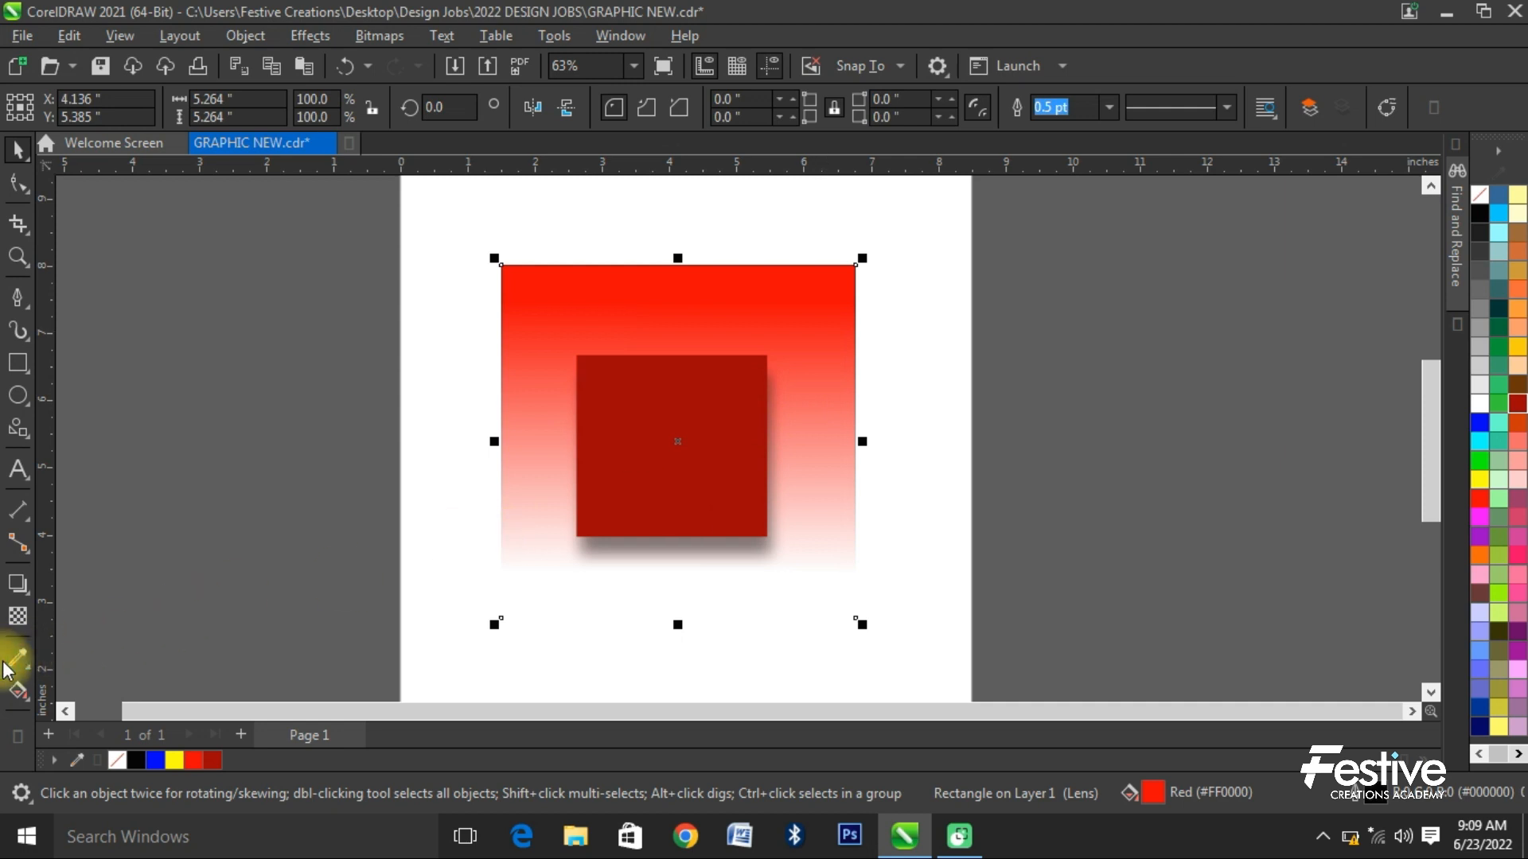
key("ctrl+z")
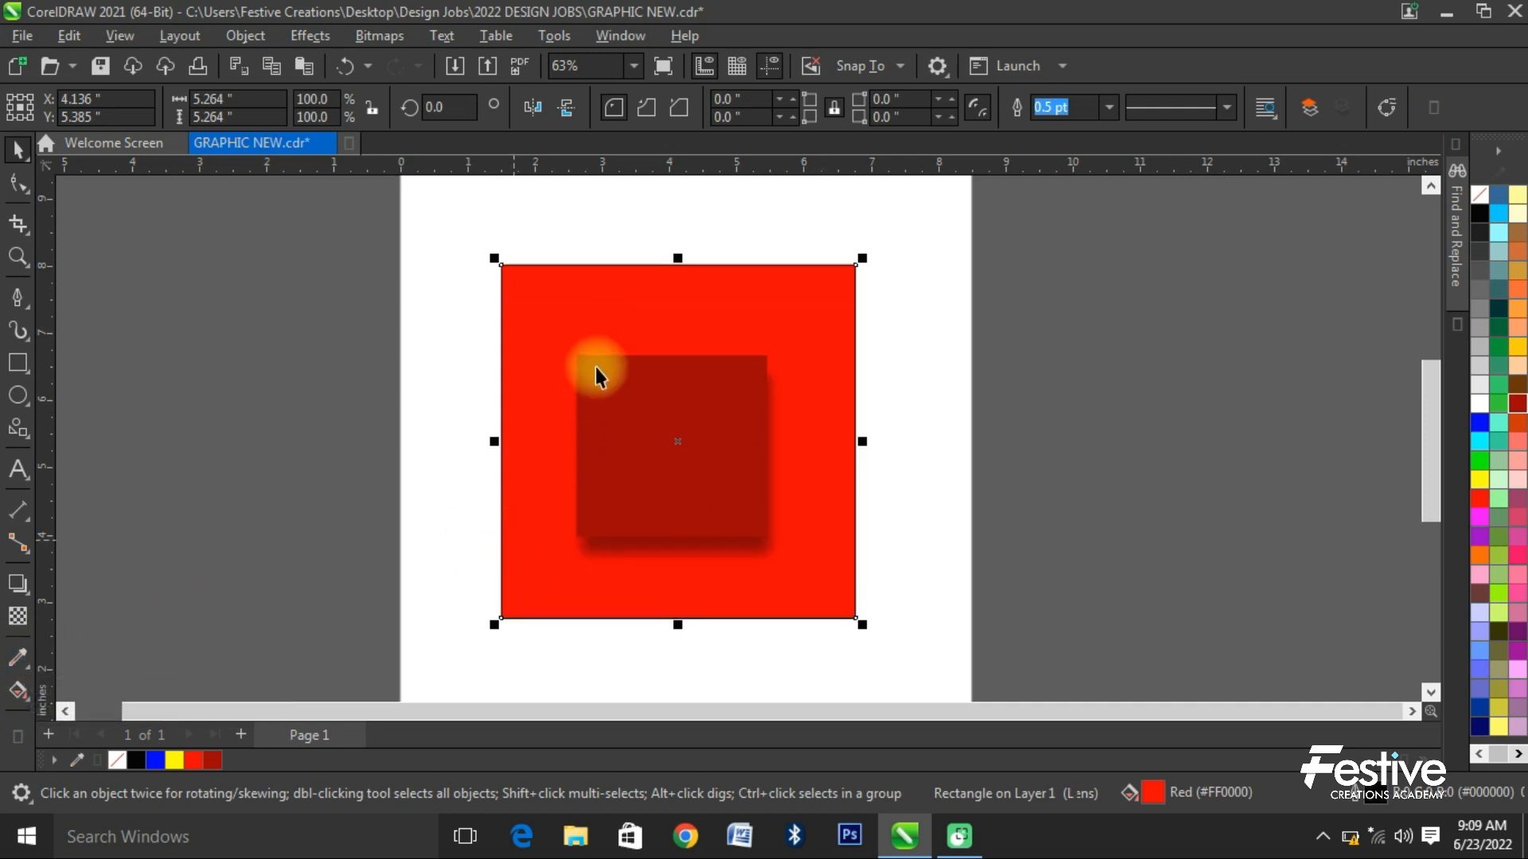
- Change the fill of the inner shadowed rectangle to yellow
left_click(448, 396)
left_click(689, 424)
left_click(174, 761)
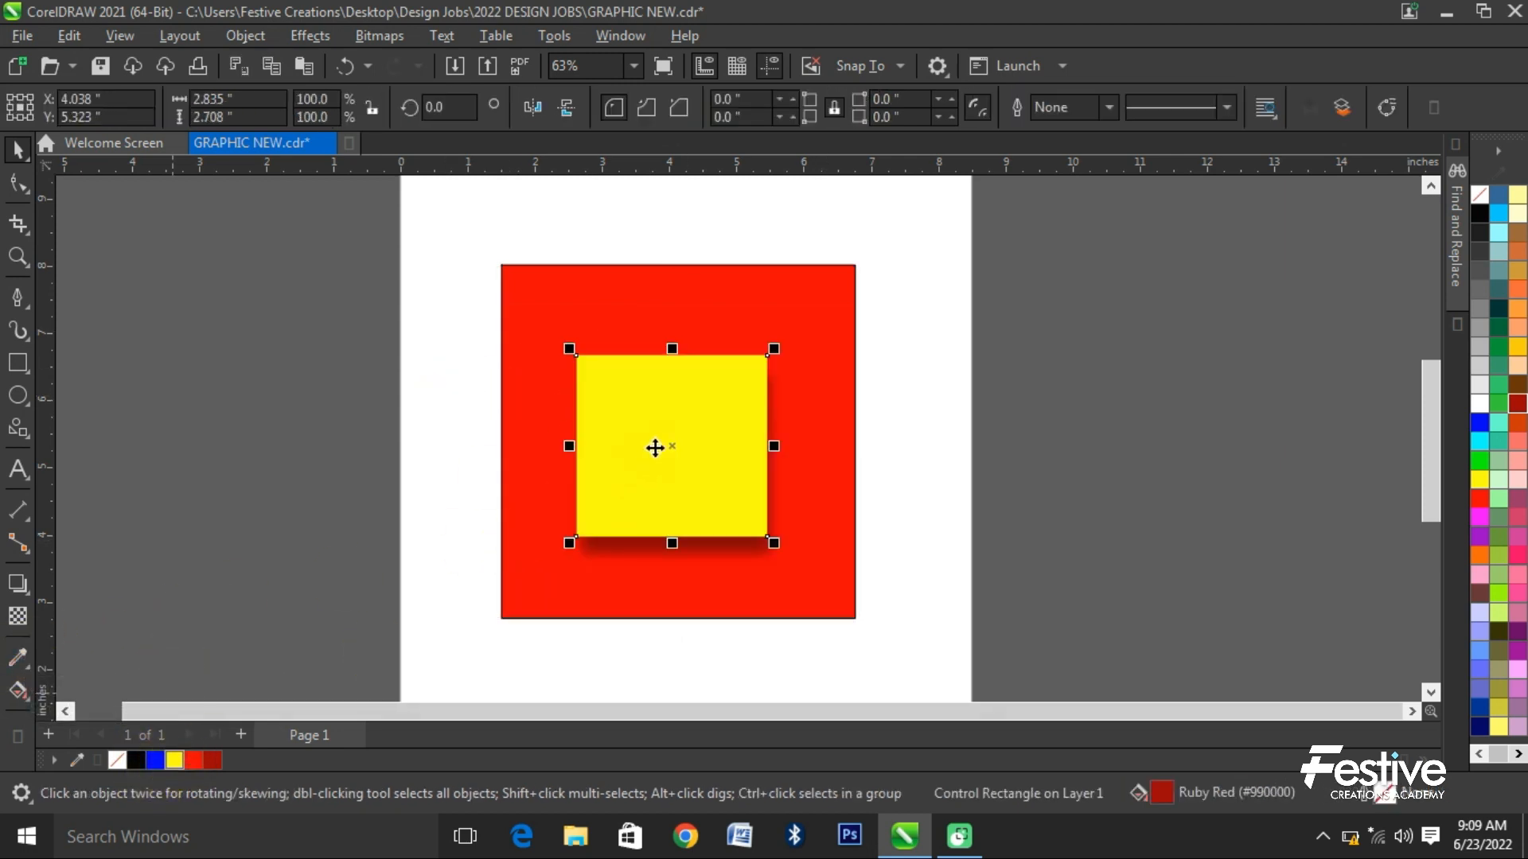
left_click(382, 517)
- Try sampling the inner rectangle's yellow with the Color Eyedropper and applying it to the large red square, and undo the fill
left_click(19, 659)
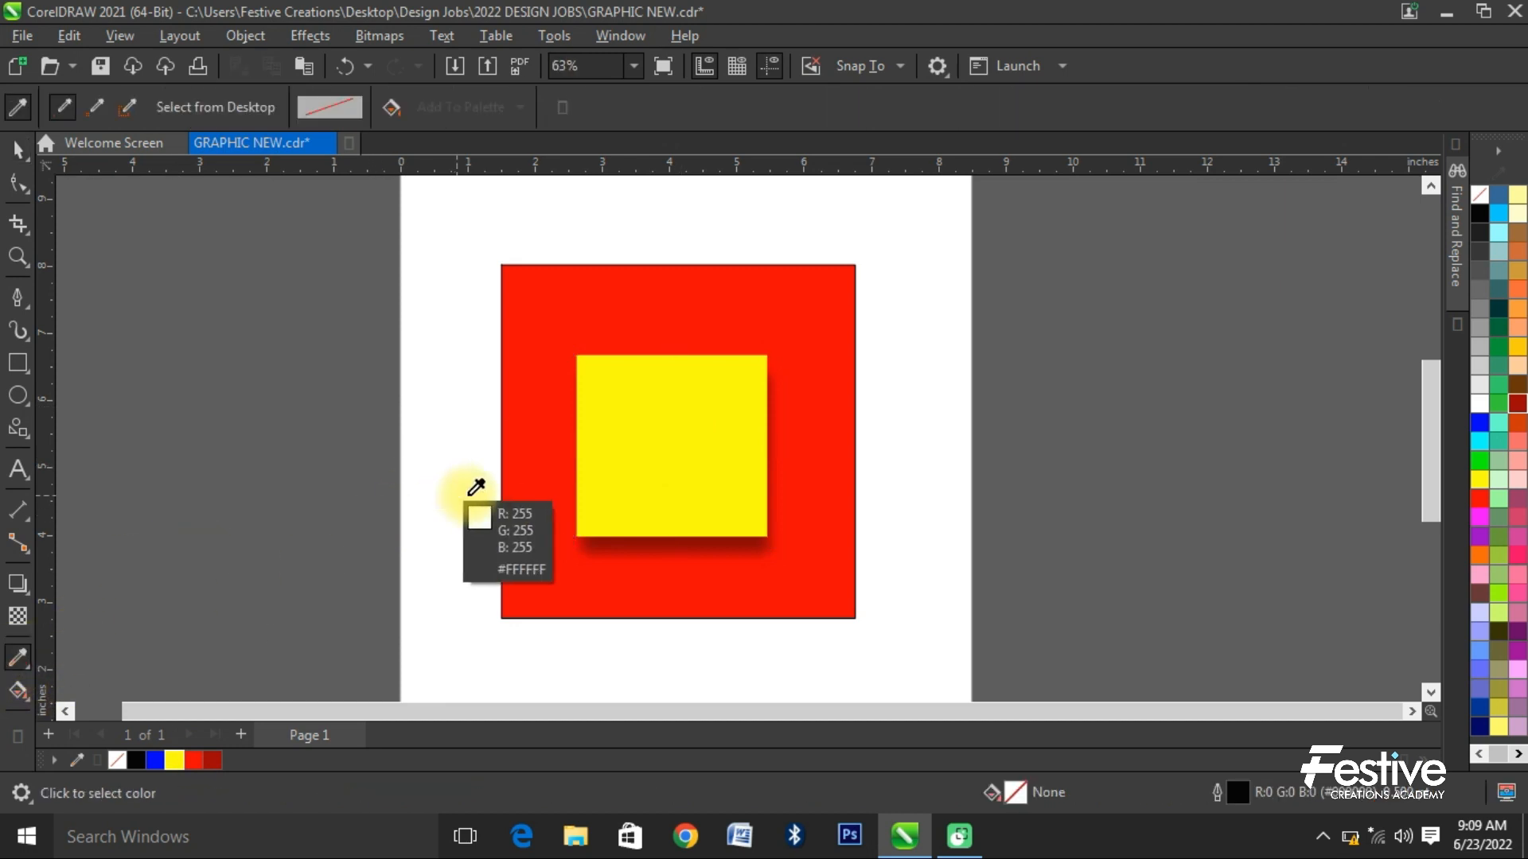
left_click(690, 402)
left_click(706, 297)
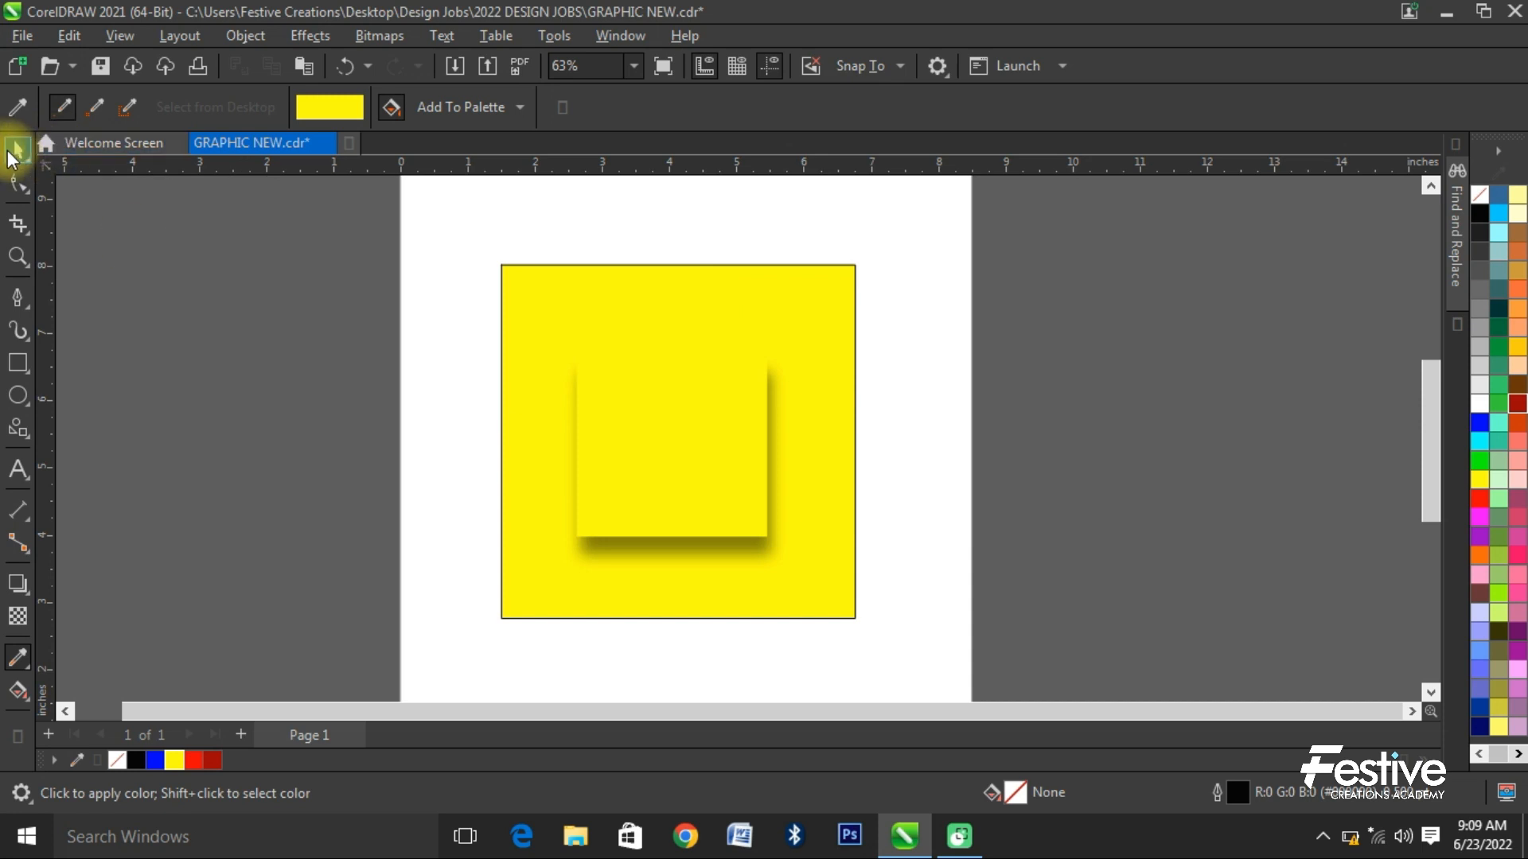
key("space")
key("ctrl+z")
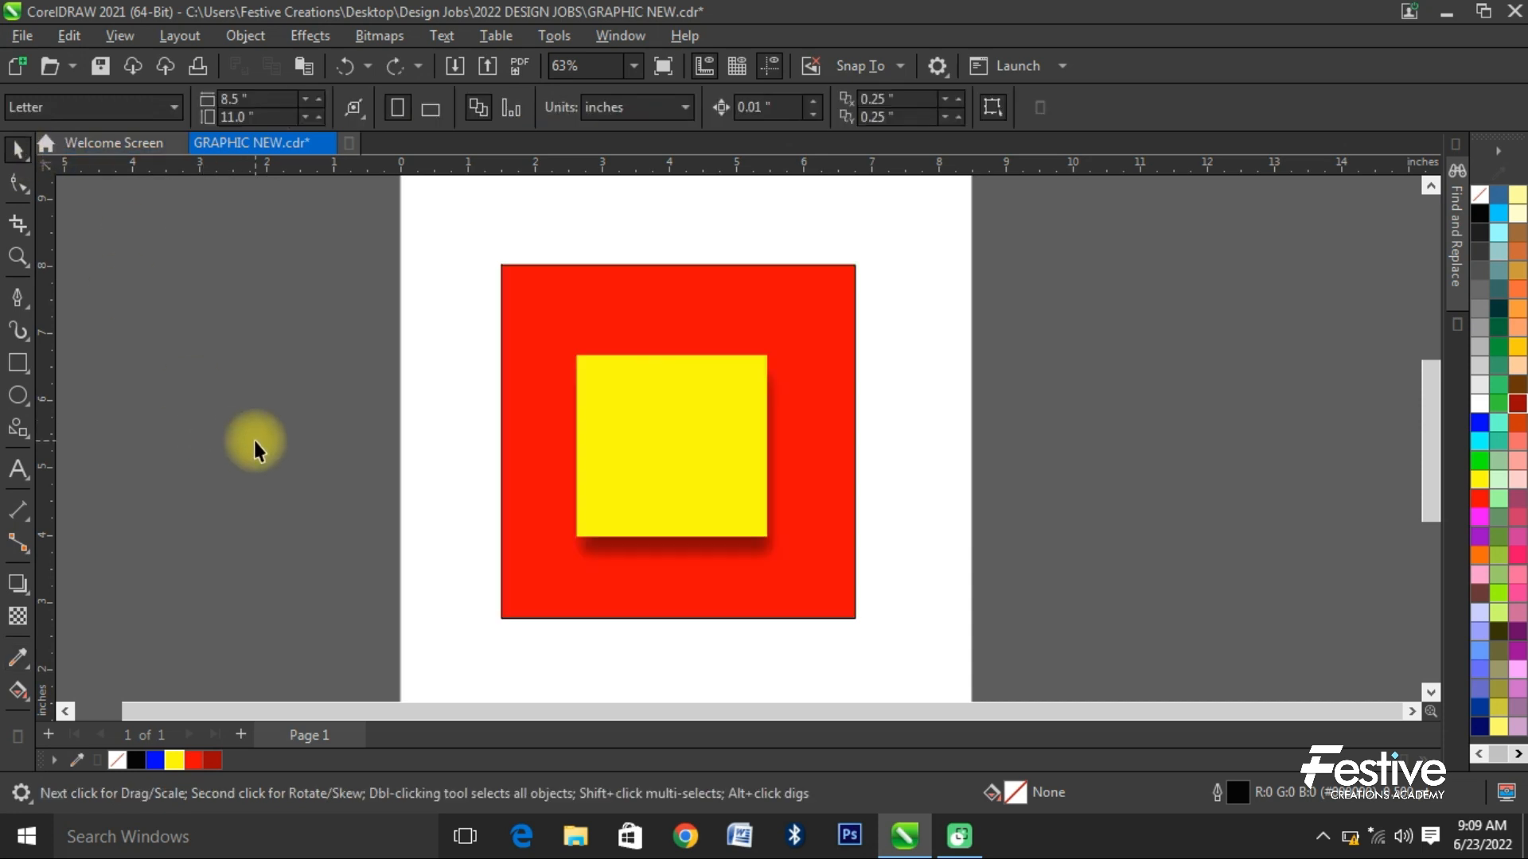
- Apply a diagonal fountain fill to the inner rectangle, running from yellow at its upper left to dark red at its lower right
left_click(16, 691)
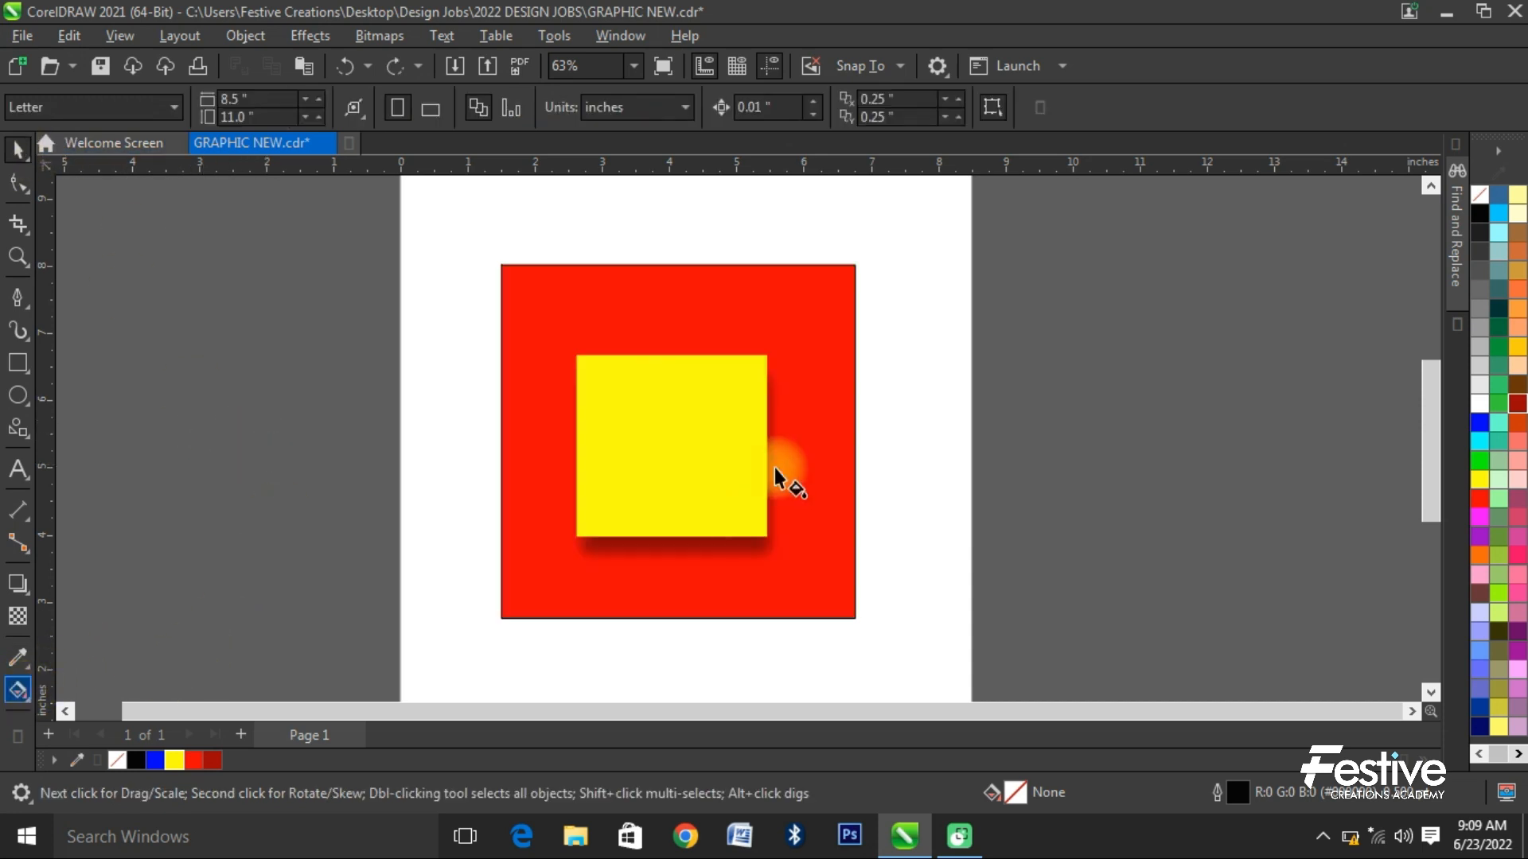
left_click(638, 441)
left_click_drag(632, 392, 719, 469)
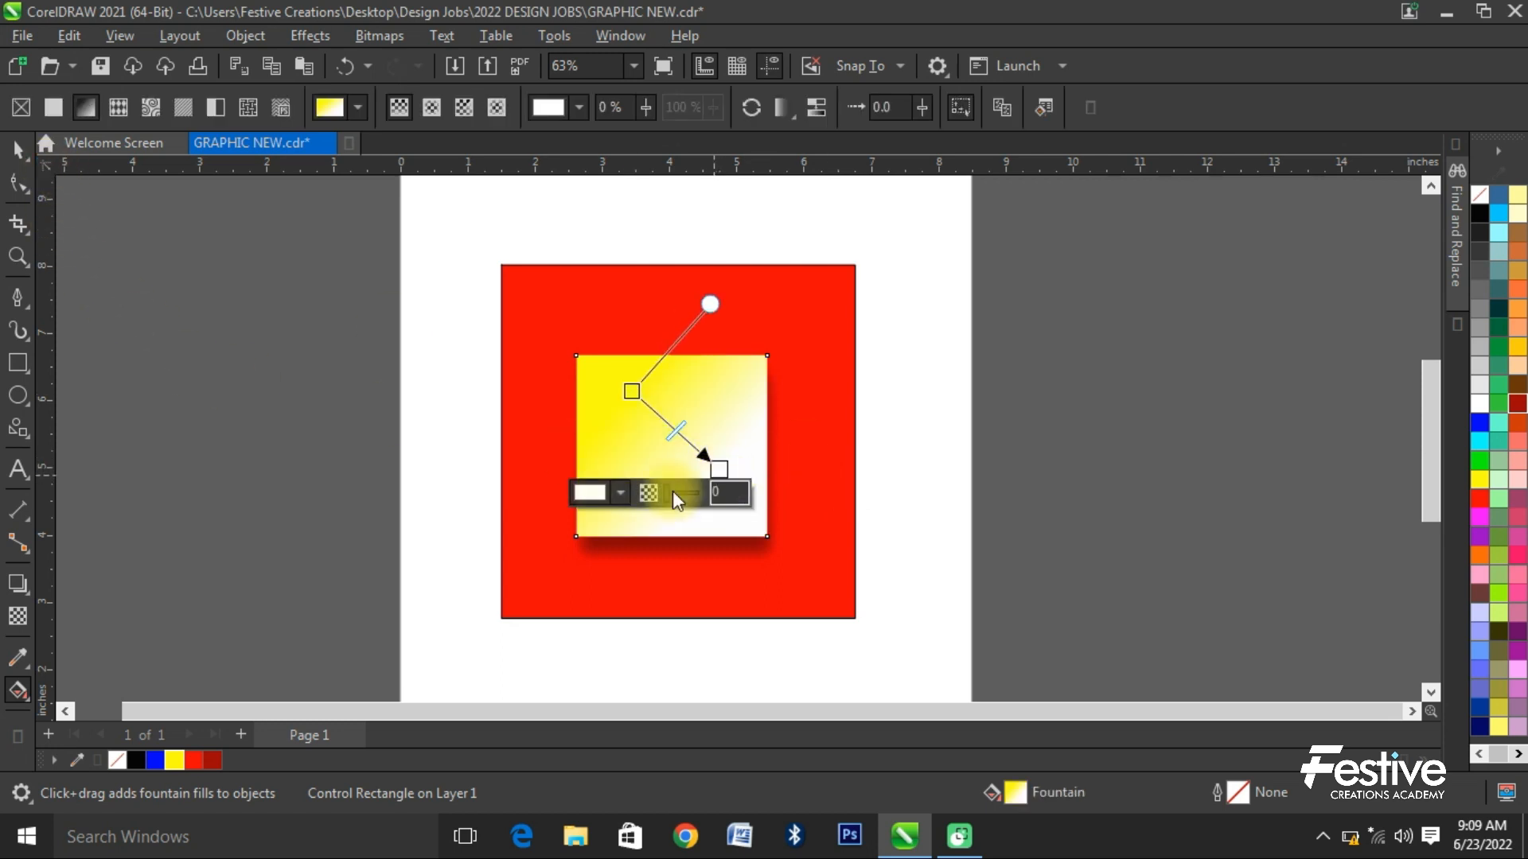
left_click(619, 495)
left_click(734, 279)
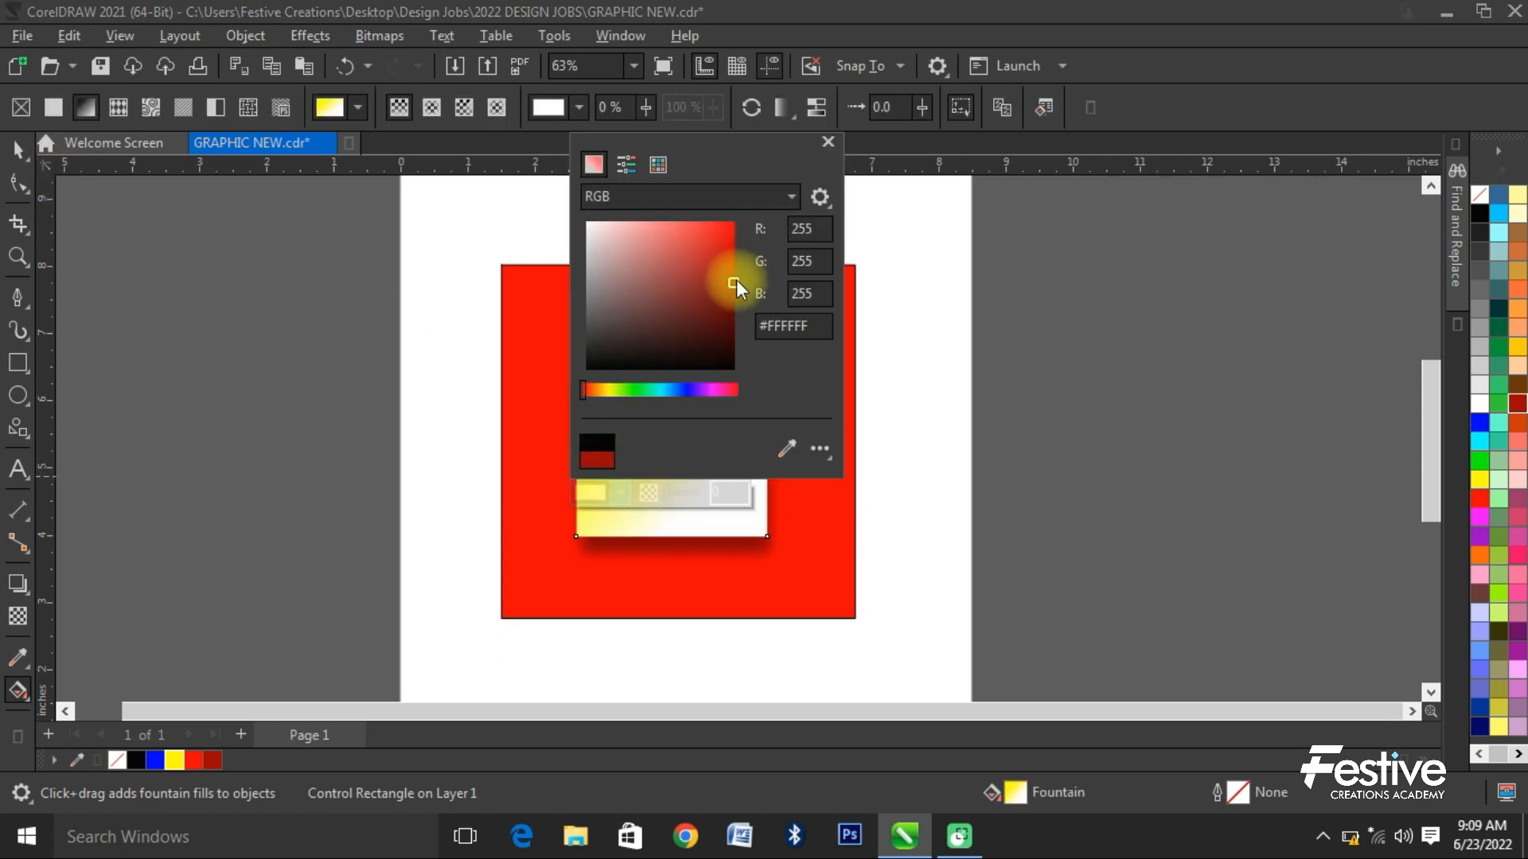
left_click(807, 543)
left_click(18, 149)
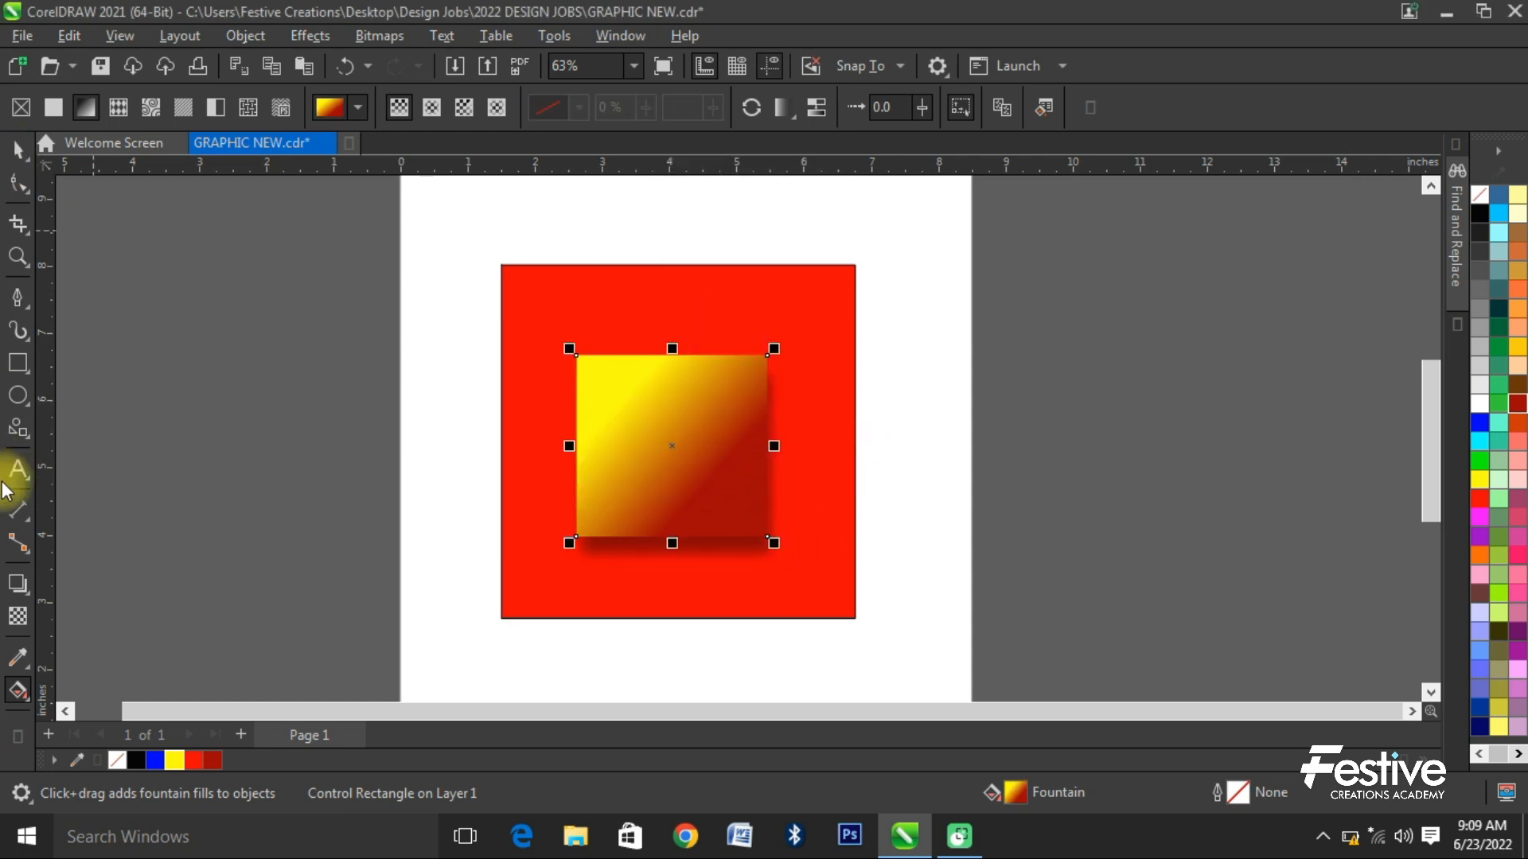
- Change the inner rectangle's drop shadow to a perspective shadow cast down and left from its lower edge, at about 252 degrees with 95 stretch
left_click(17, 586)
left_click_drag(713, 557, 608, 710)
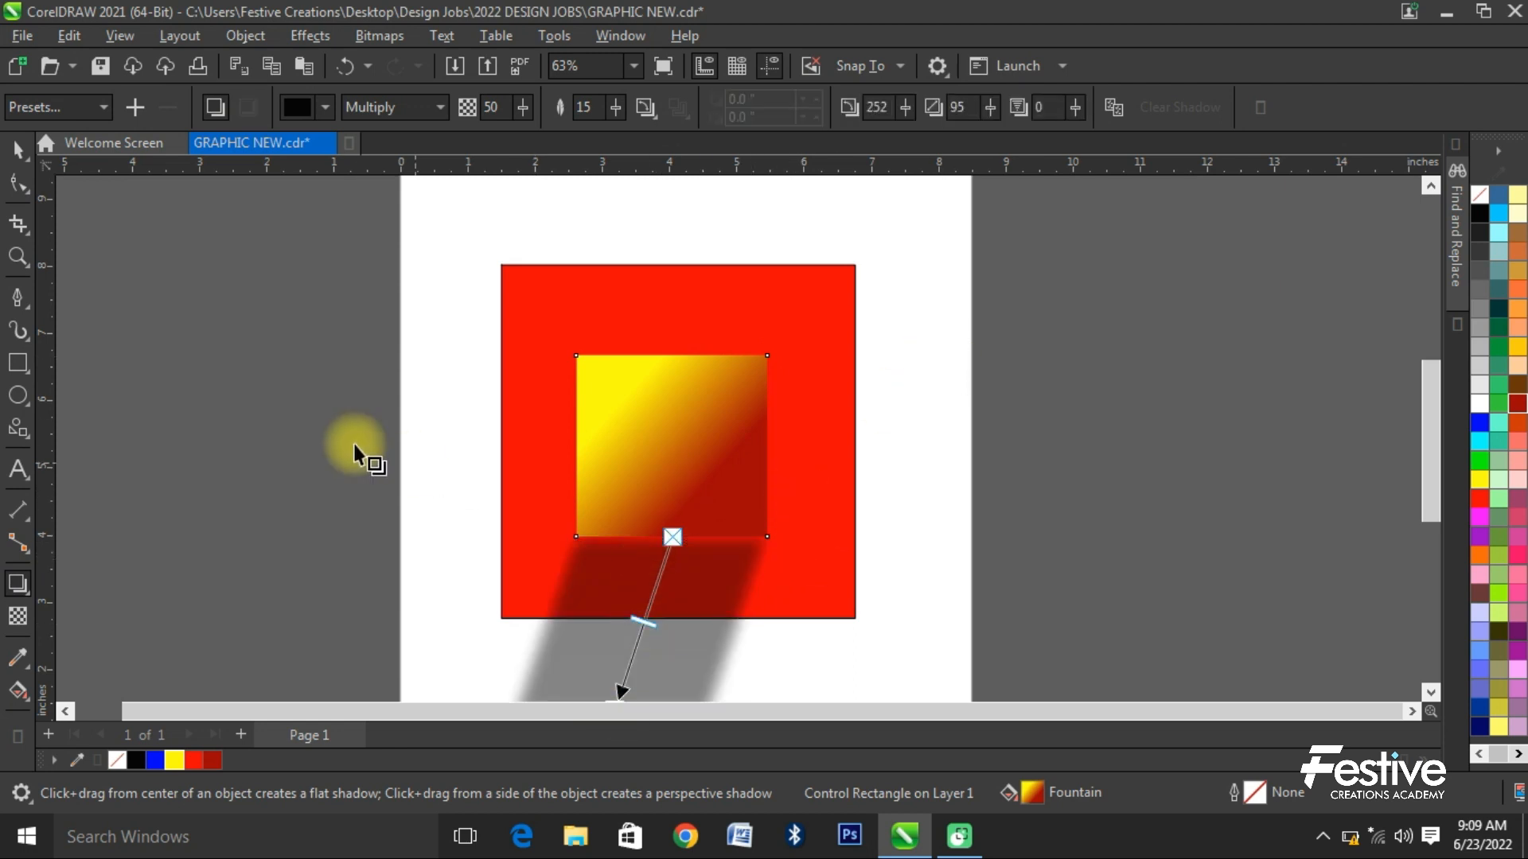
left_click(343, 406)
key("space")
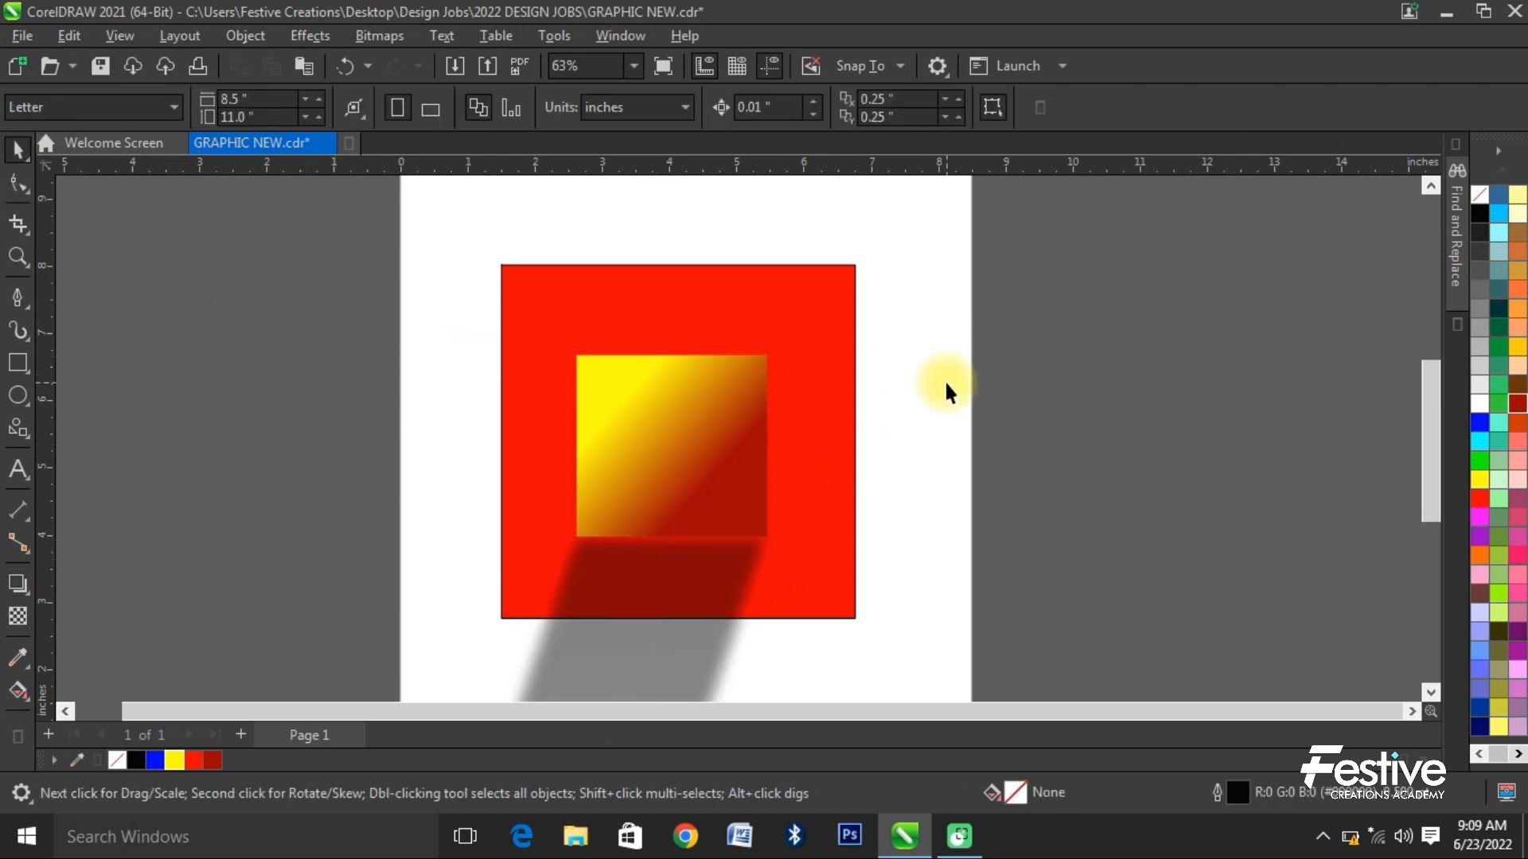
- Delete all objects from the page
key("ctrl+a")
key("Delete")
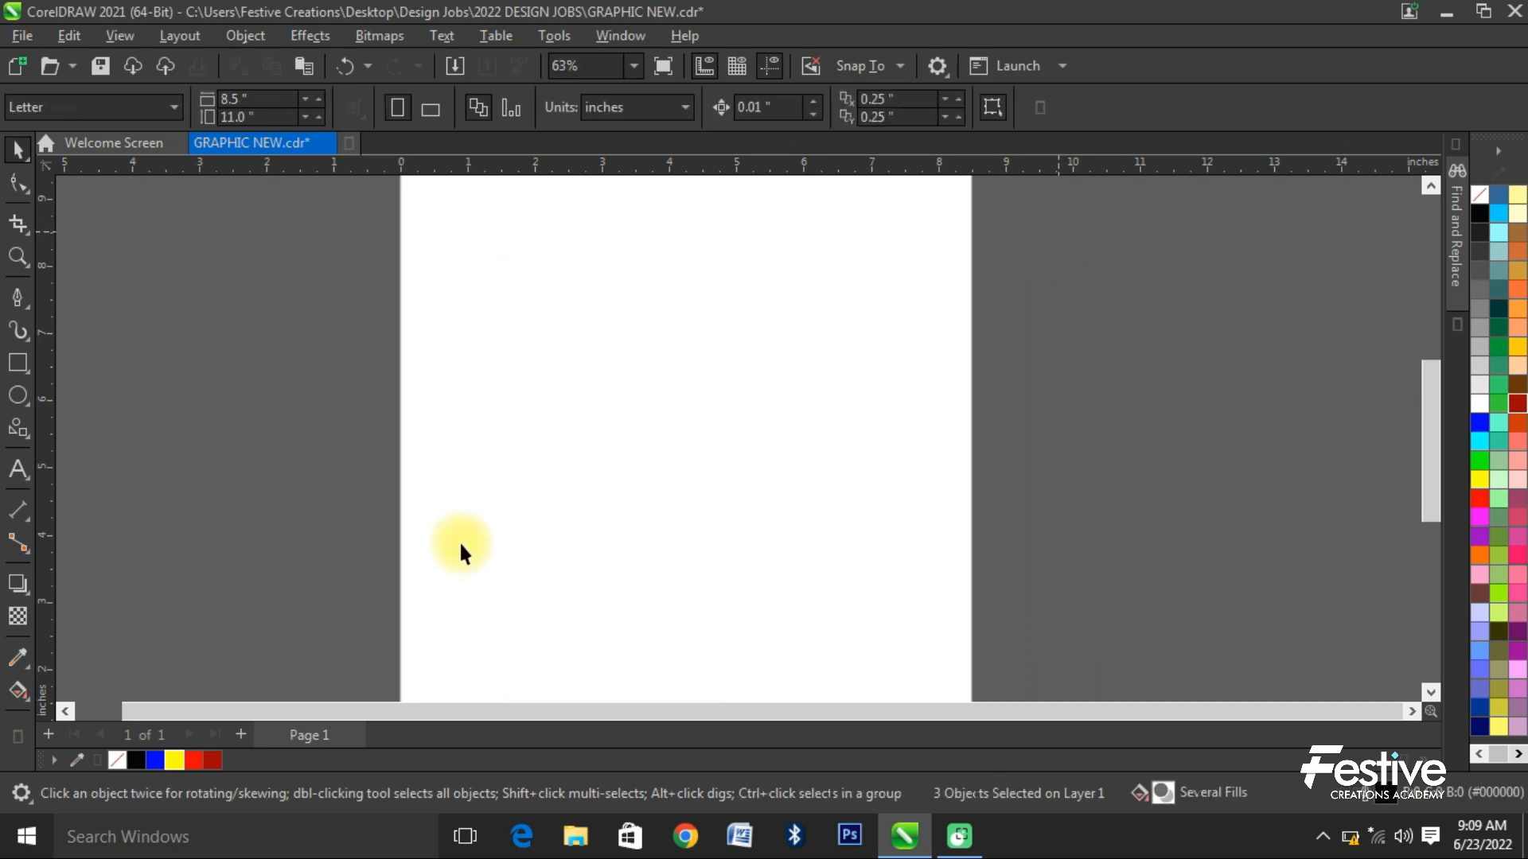